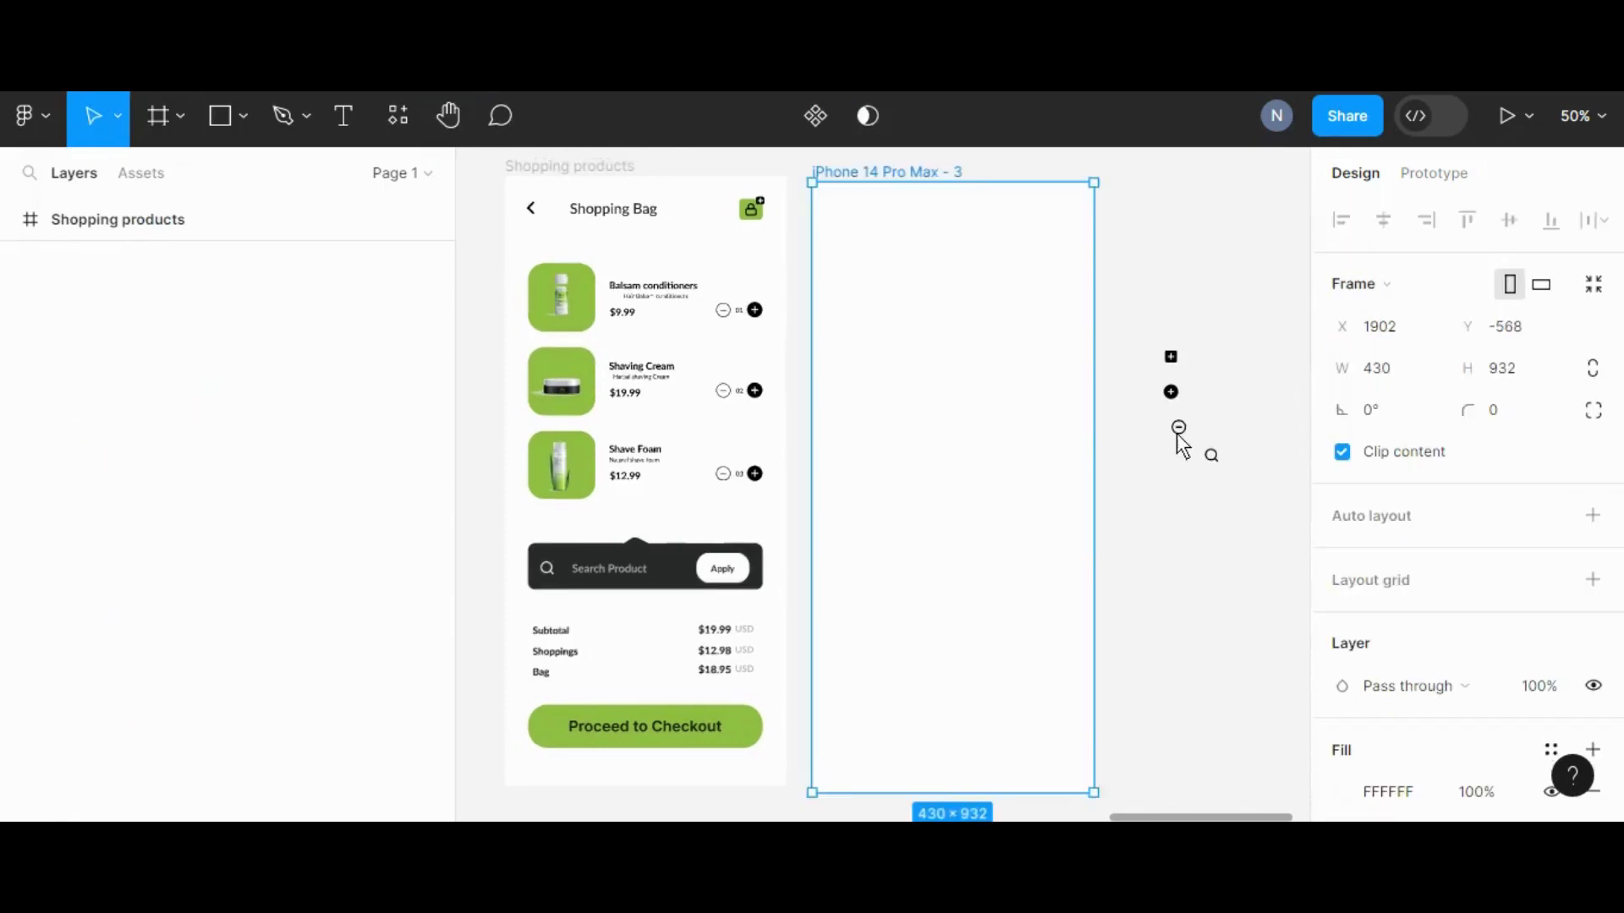
Move the empty iPhone 14 Pro Max - 3 frame up slightly to align it with the Shopping products frame
drag(1022, 440, 1021, 435)
click(1113, 519)
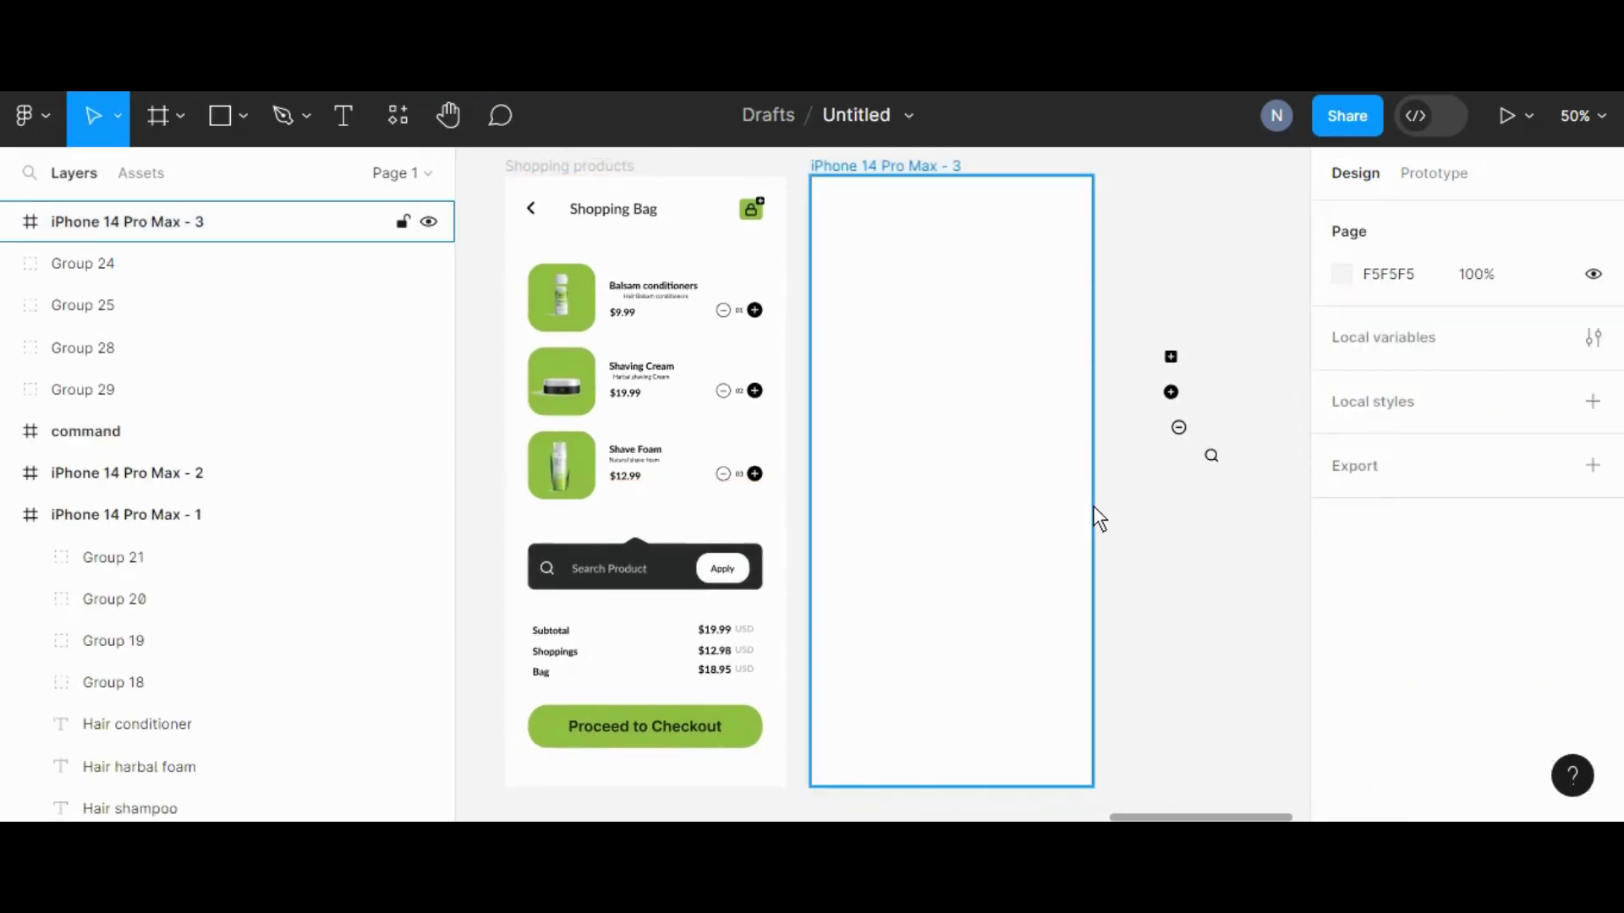
Copy the back arrow from the Shopping products header to the same place in the iPhone 14 Pro Max - 3 frame
key(shift+0)
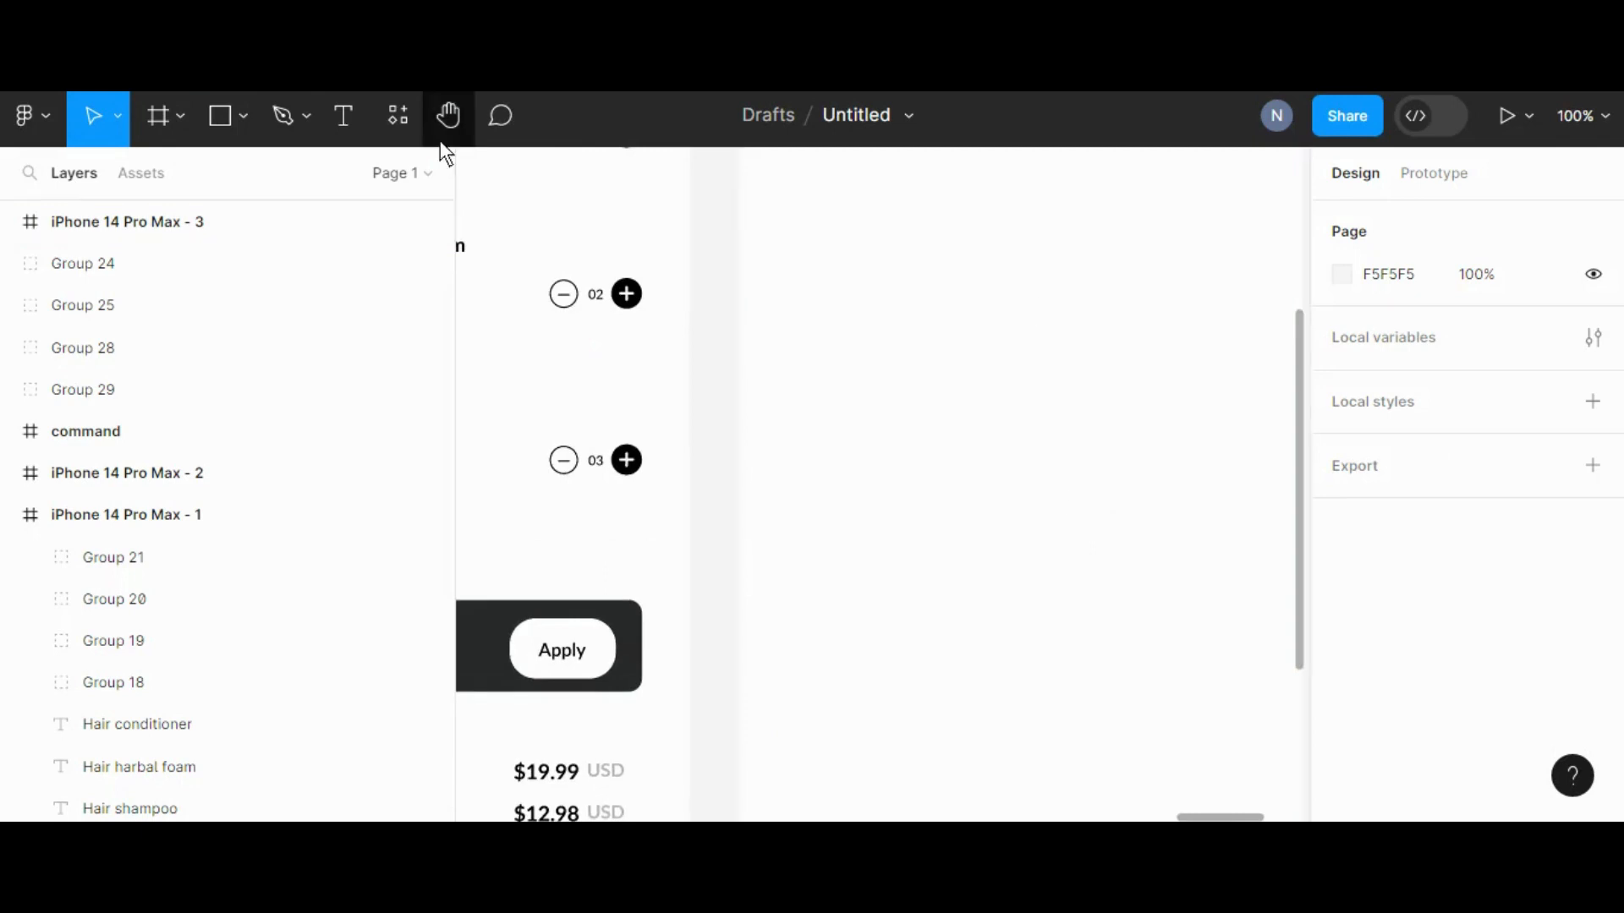
click(449, 117)
drag(759, 493, 1006, 684)
drag(789, 447, 681, 537)
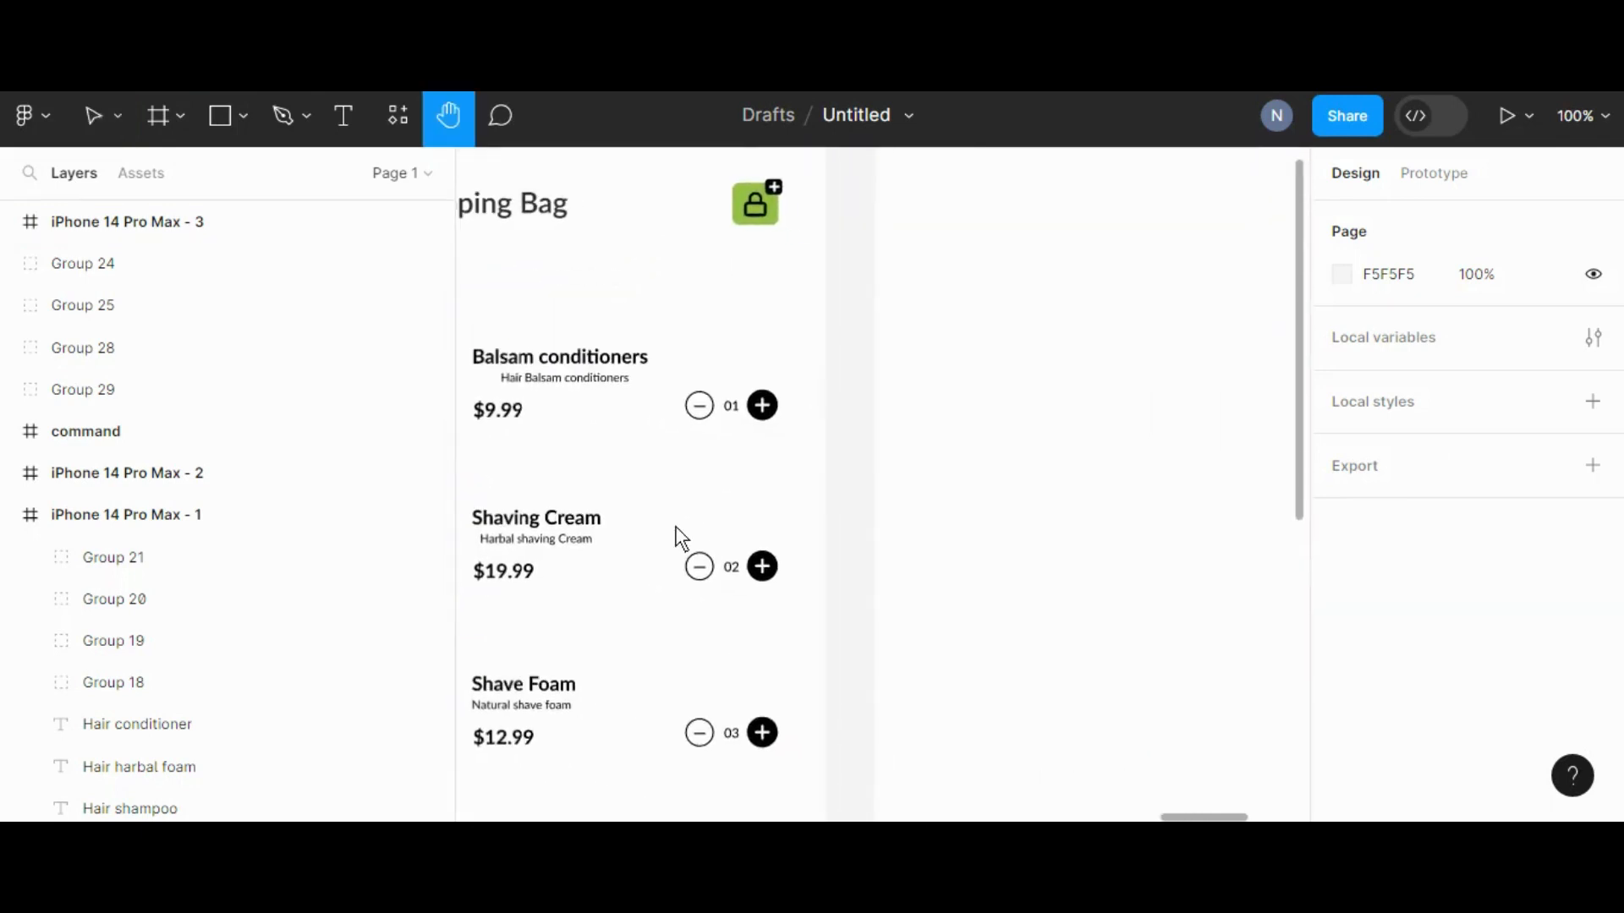
key(minus)
drag(875, 478, 803, 432)
click(110, 120)
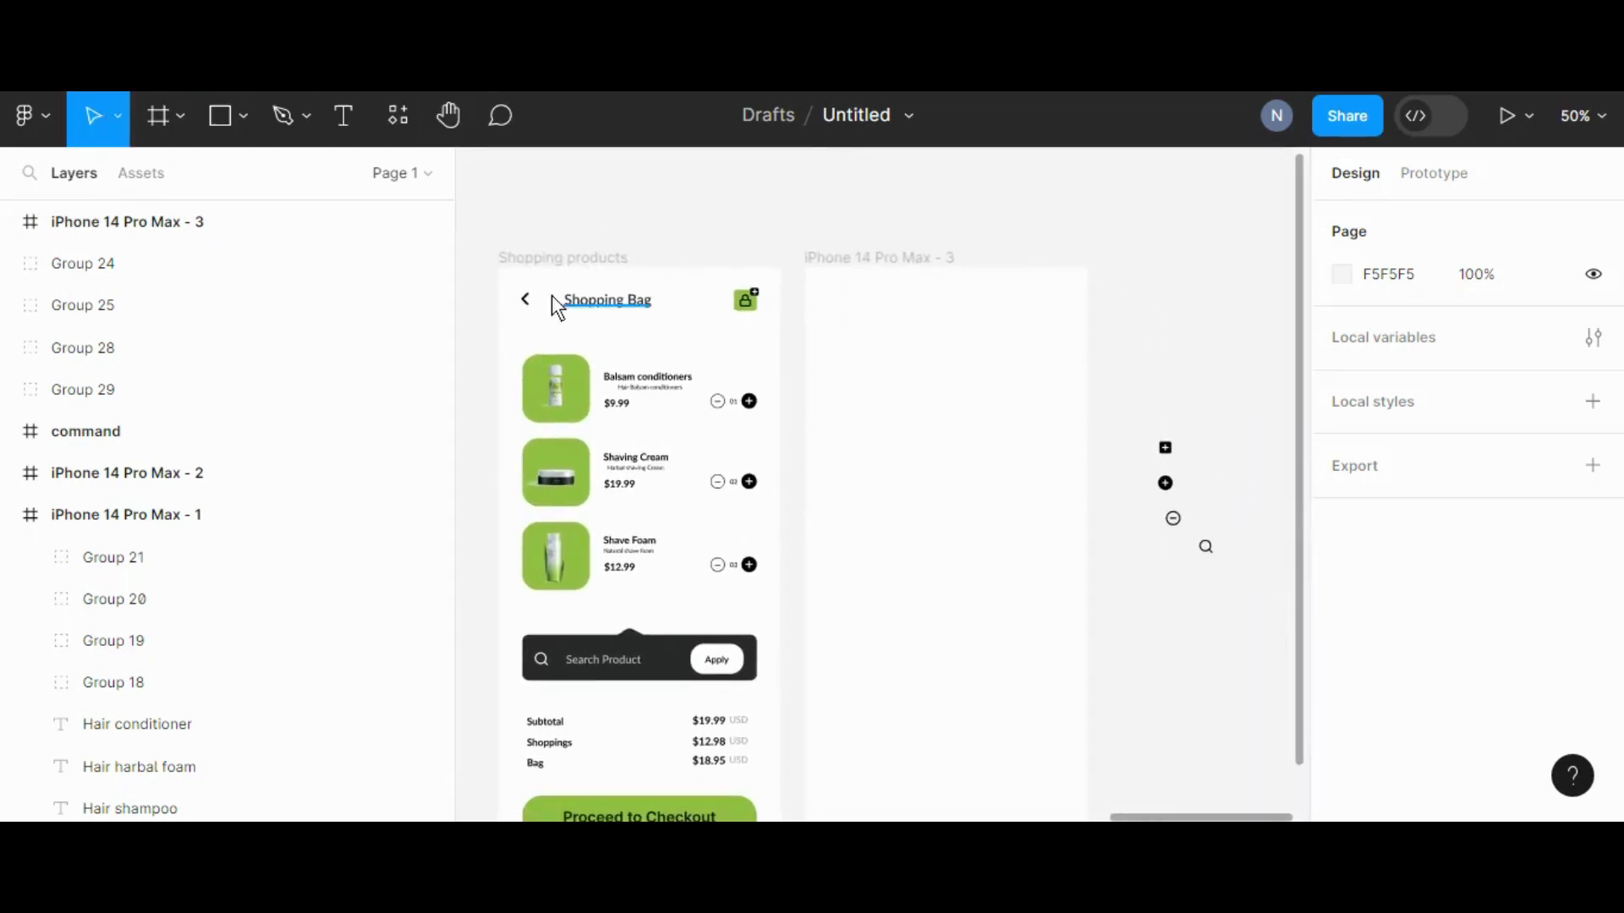
click(522, 297)
drag(521, 297, 823, 292)
click(926, 241)
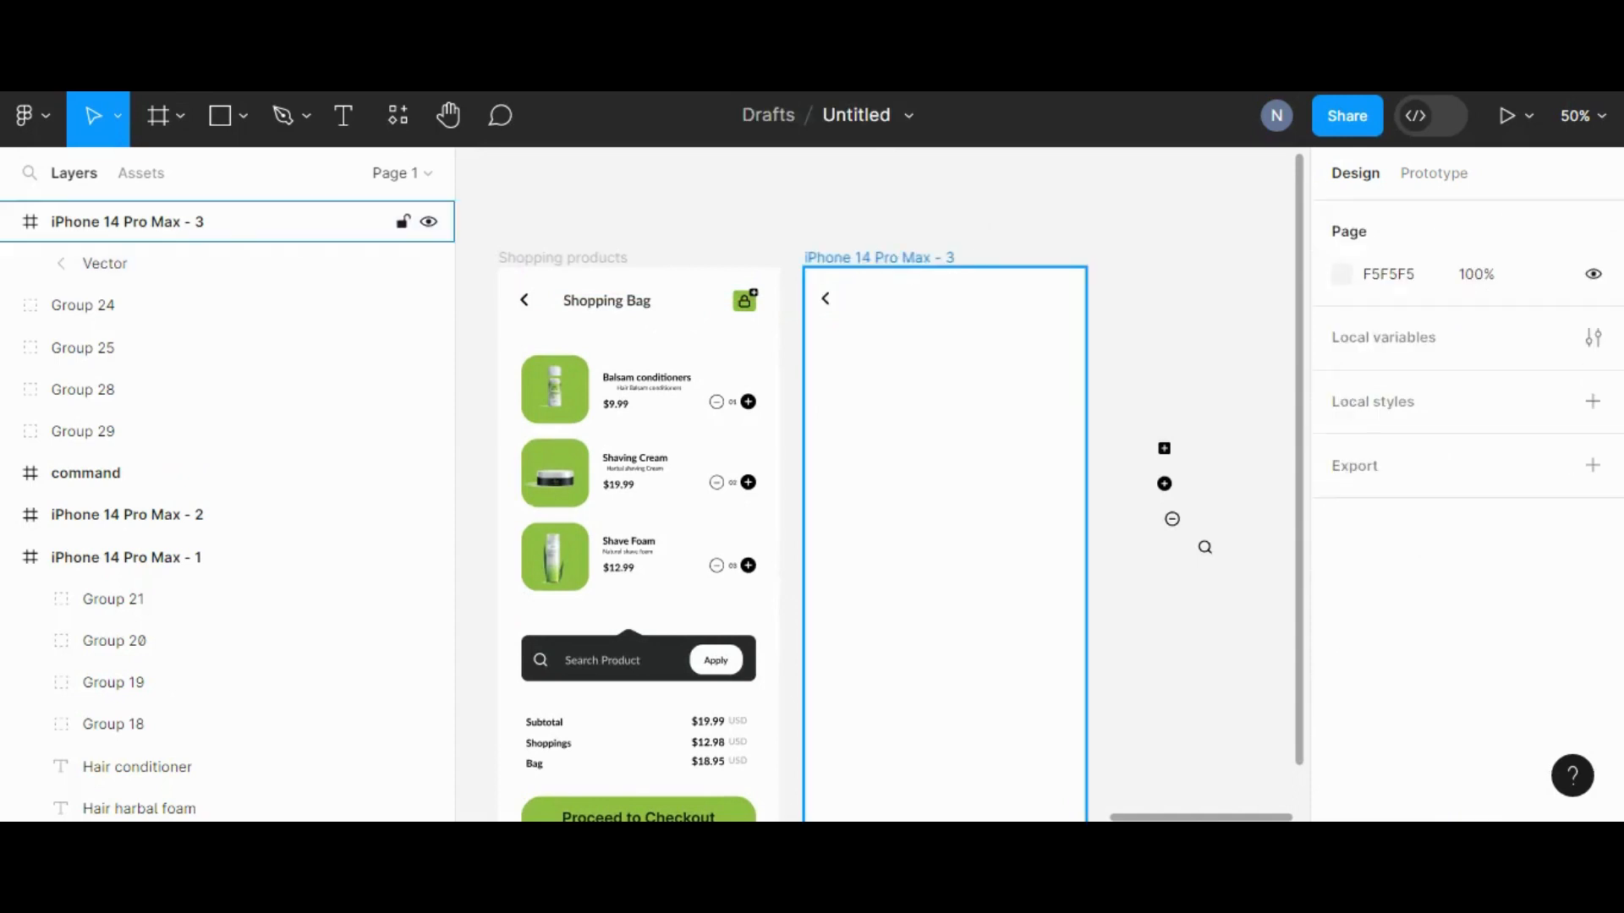
Add a layout grid to the iPhone 14 Pro Max - 3 frame and set it to 8 columns
click(898, 257)
click(1592, 579)
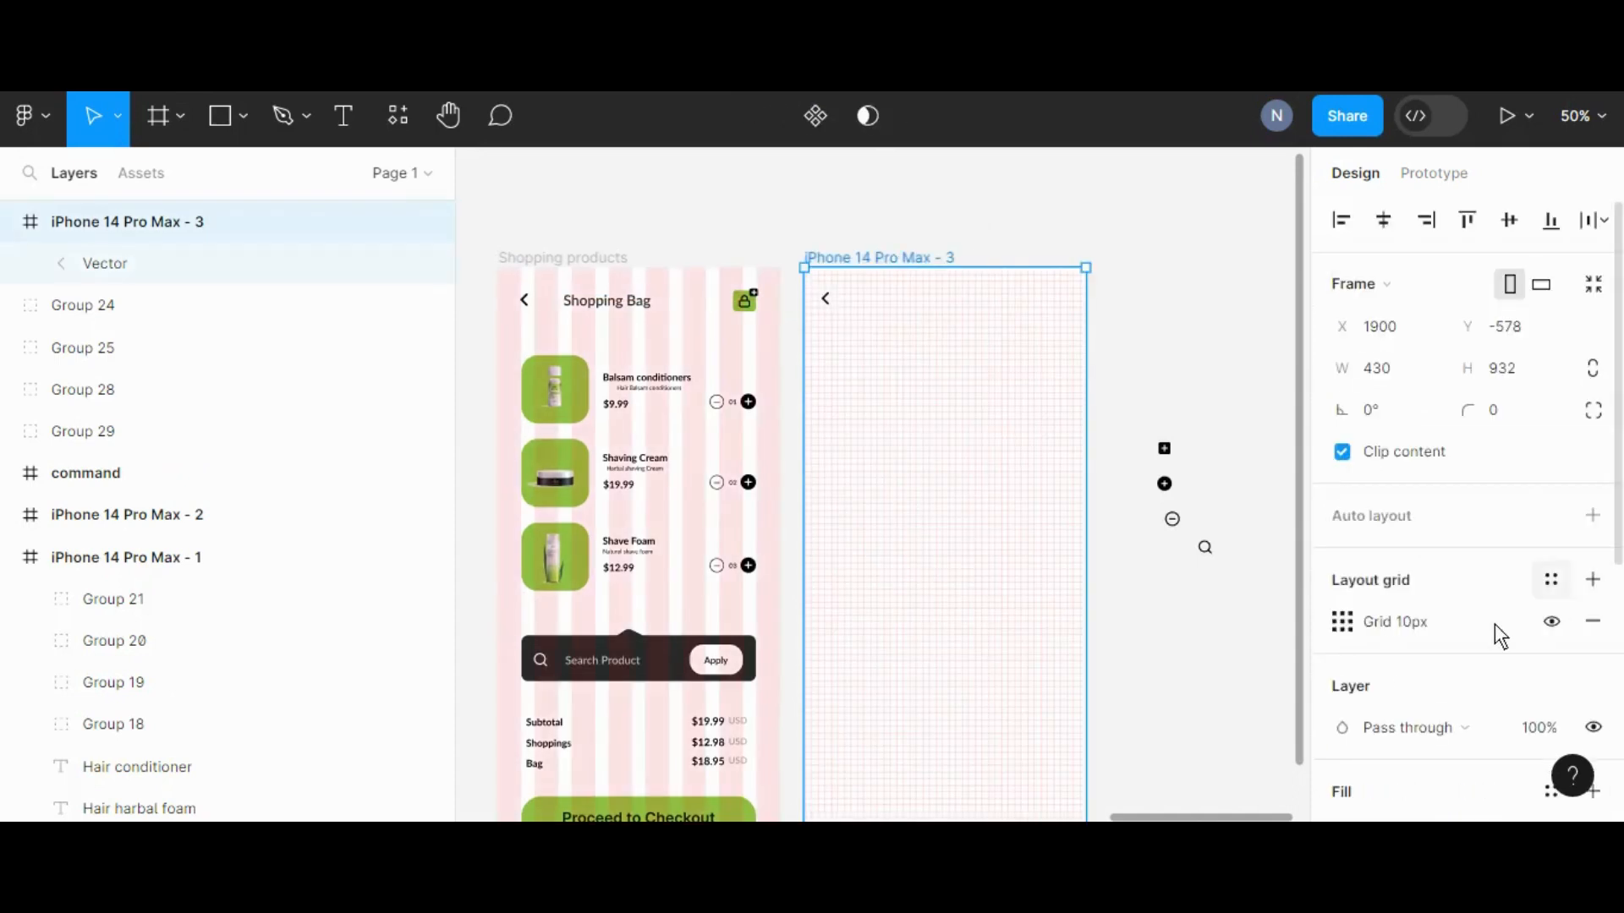
click(1343, 625)
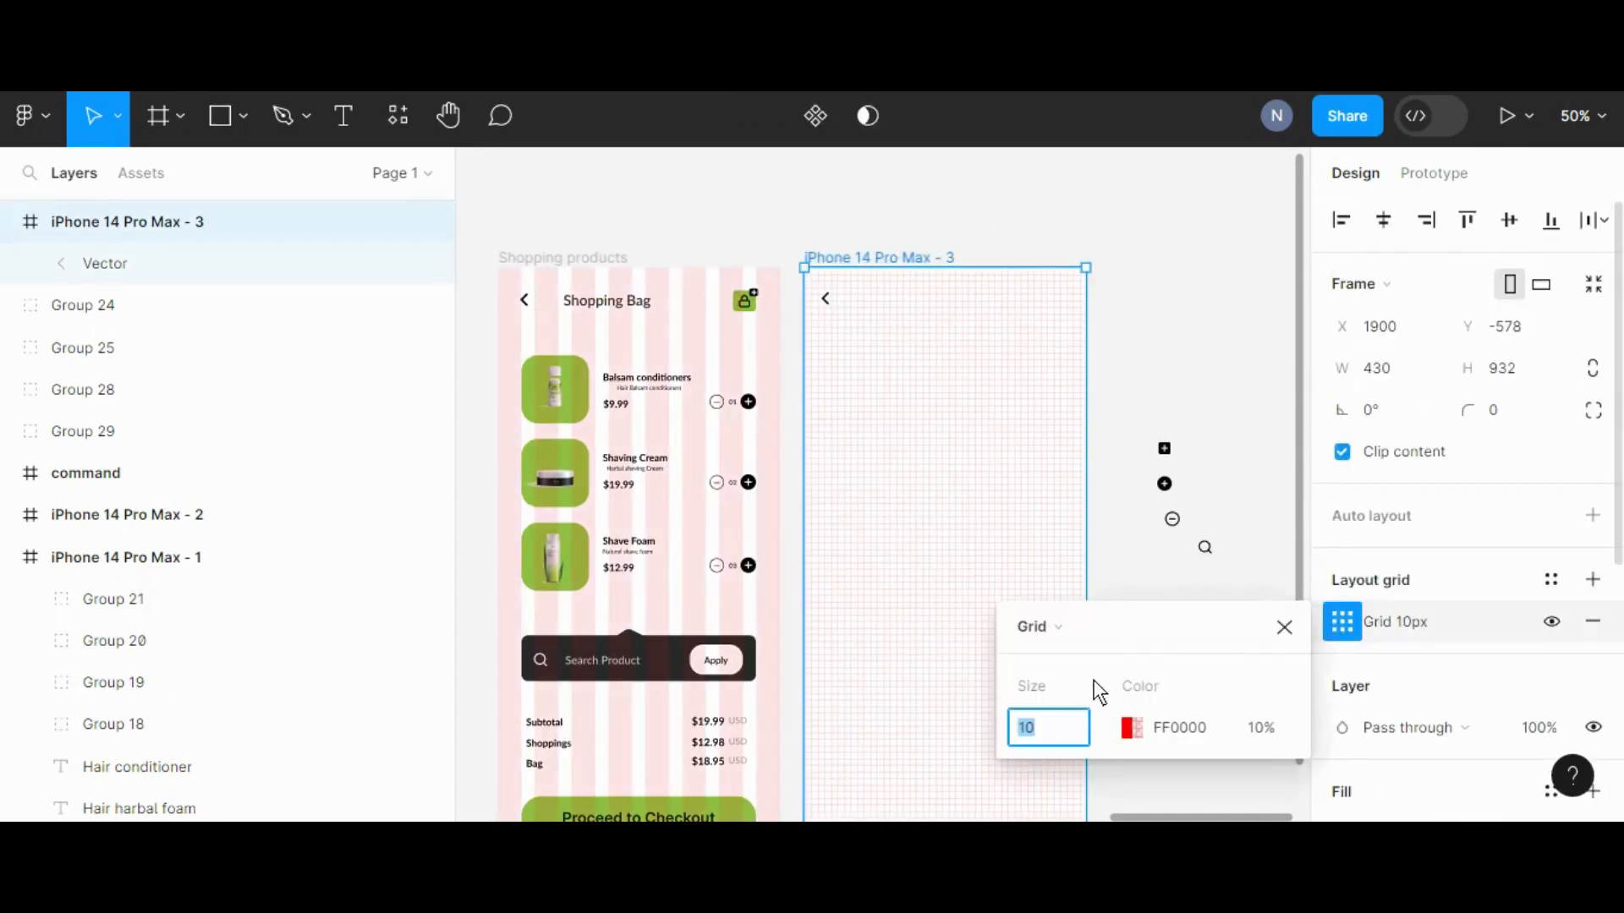
click(1071, 640)
click(1070, 658)
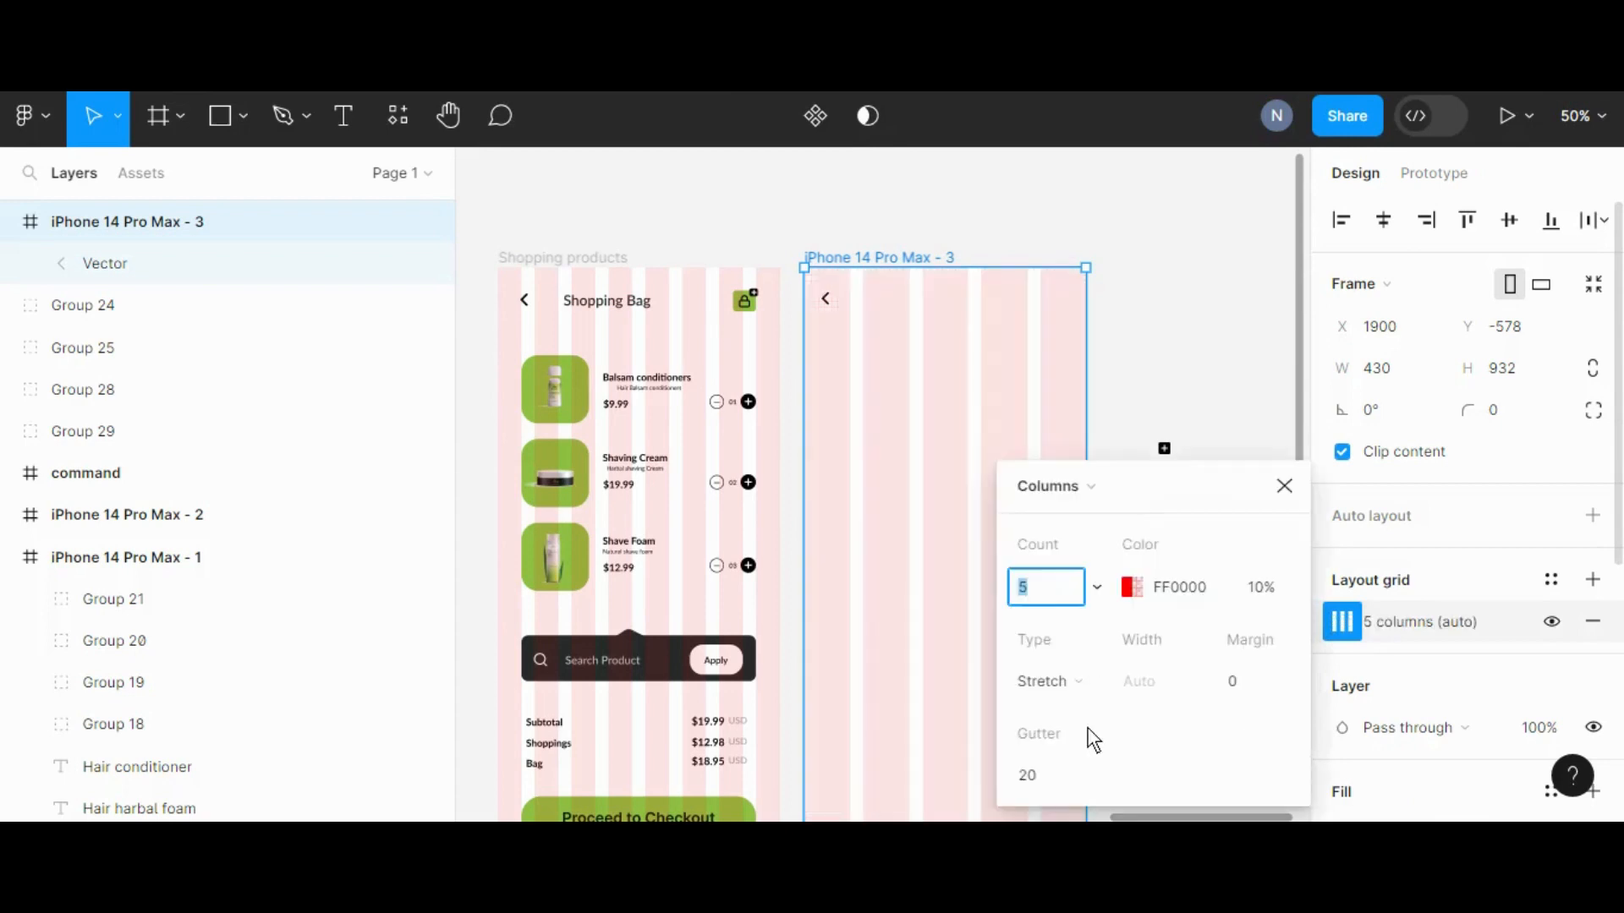
key(Up)
key(Up)
key(Up)
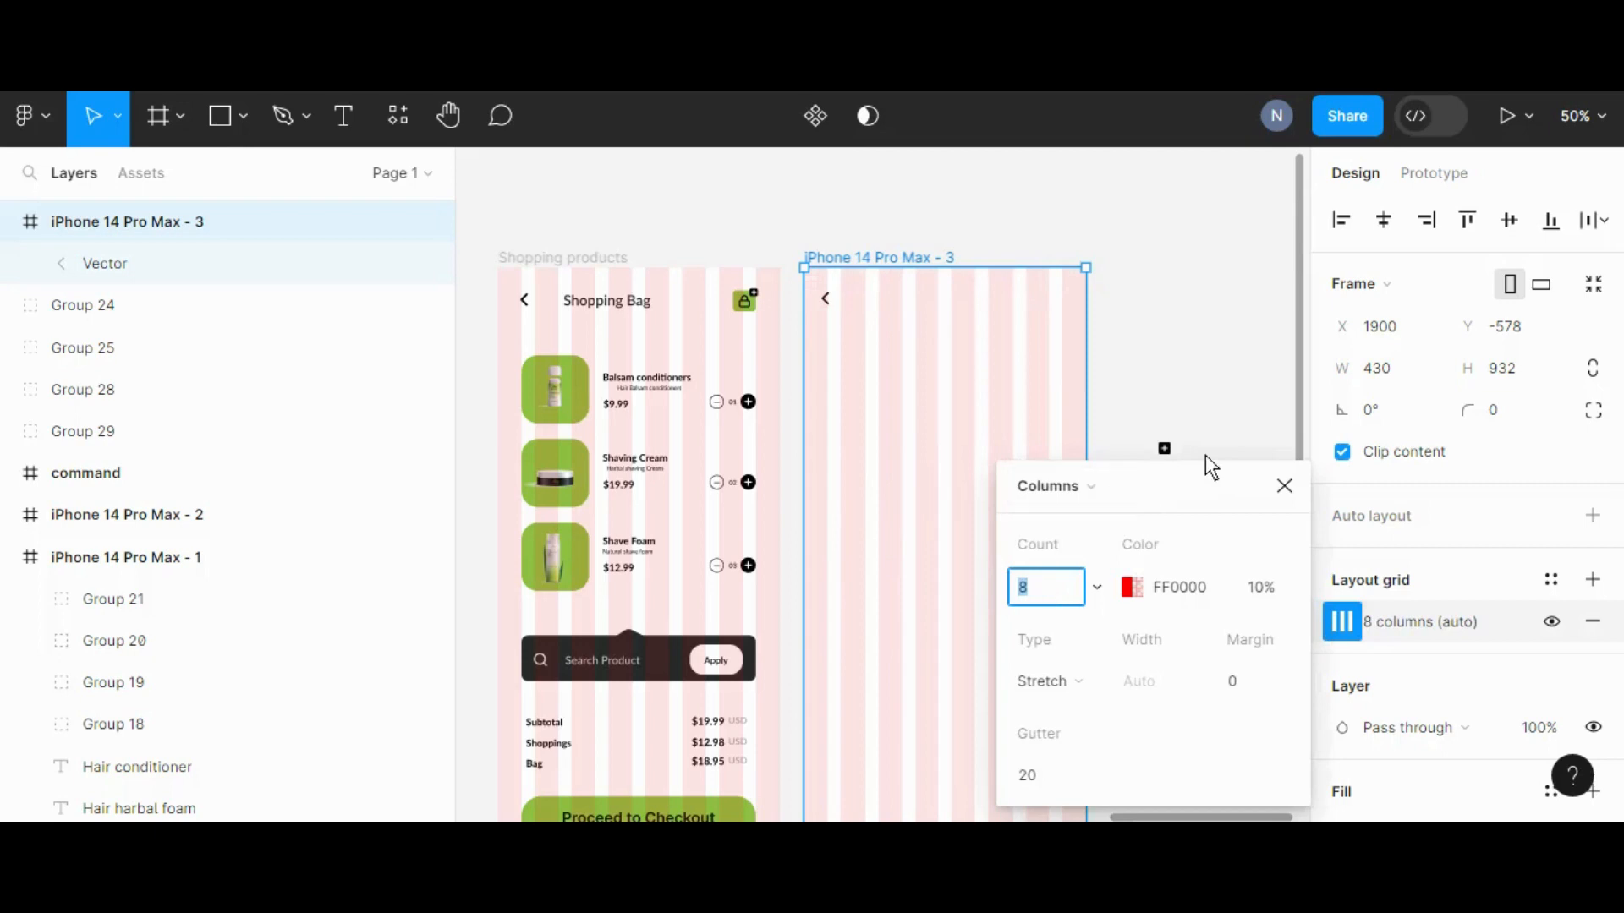
click(1284, 485)
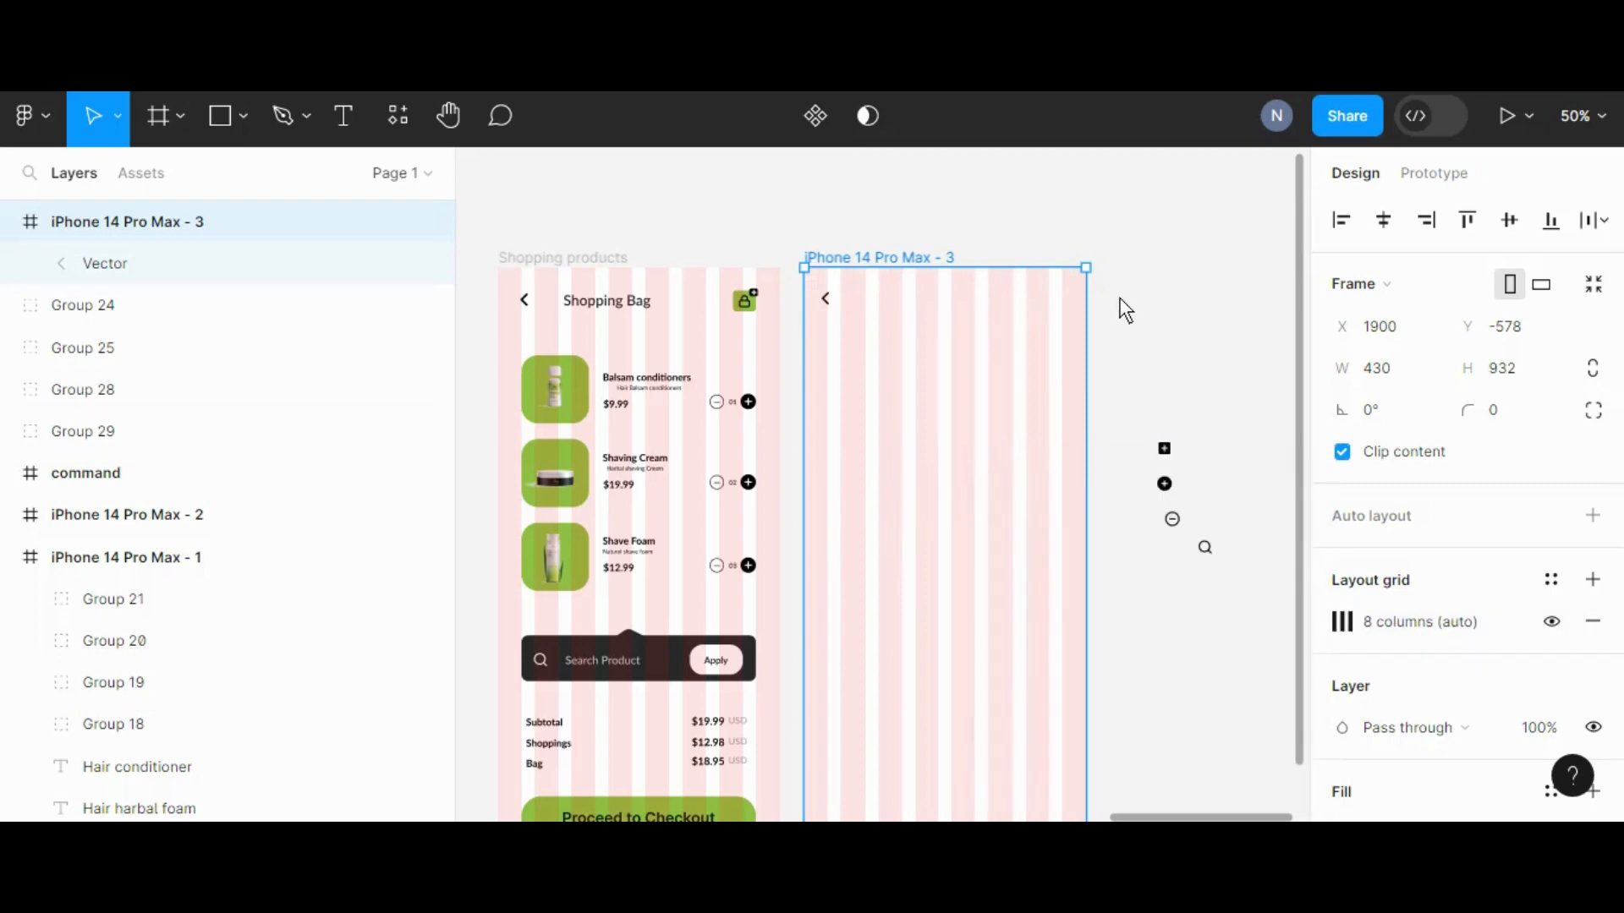
click(1121, 301)
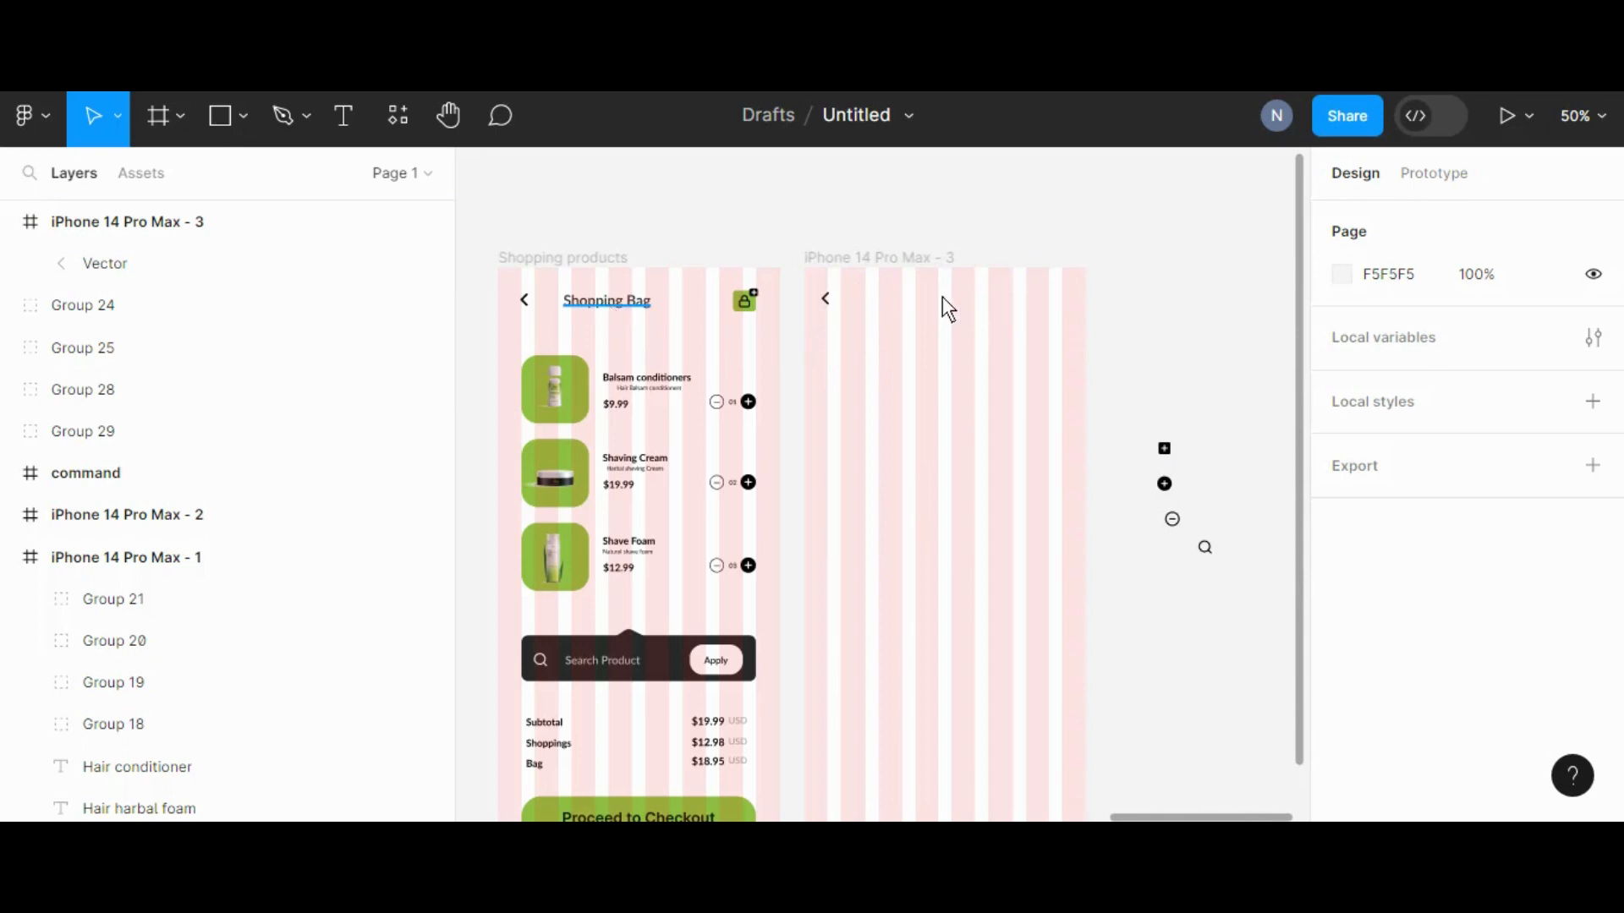
Copy the Shopping Bag title from the Shopping products frame into the new frame's header beside the back arrow
drag(942, 296, 910, 302)
click(1167, 329)
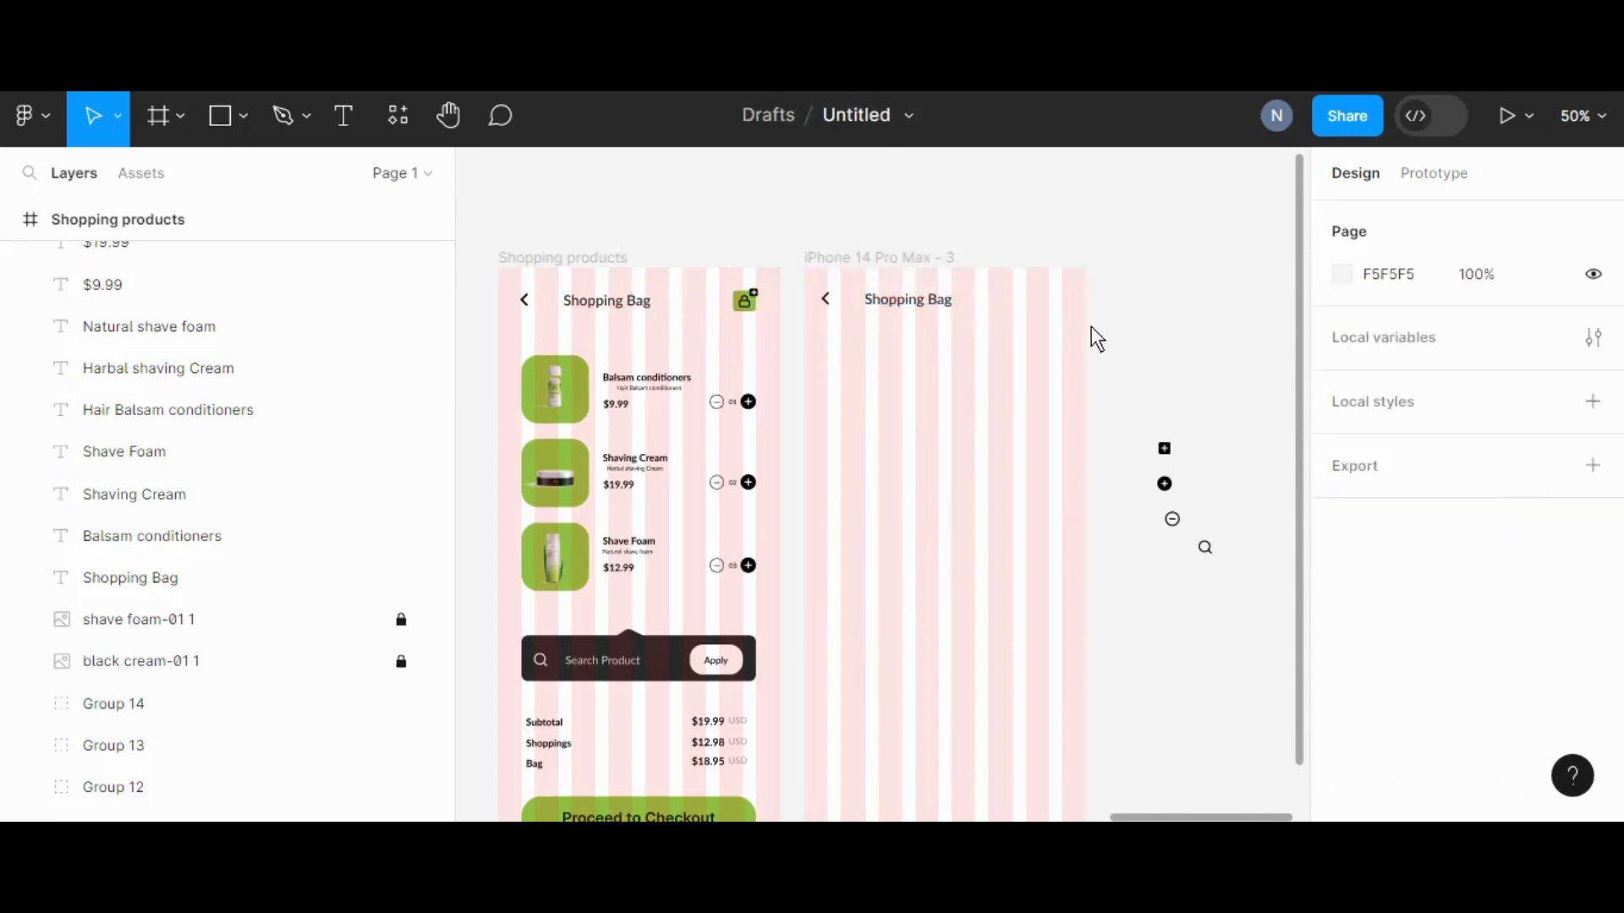
Draw a rectangle of about 36 × 26 in the new frame's header, opposite the back arrow
click(244, 116)
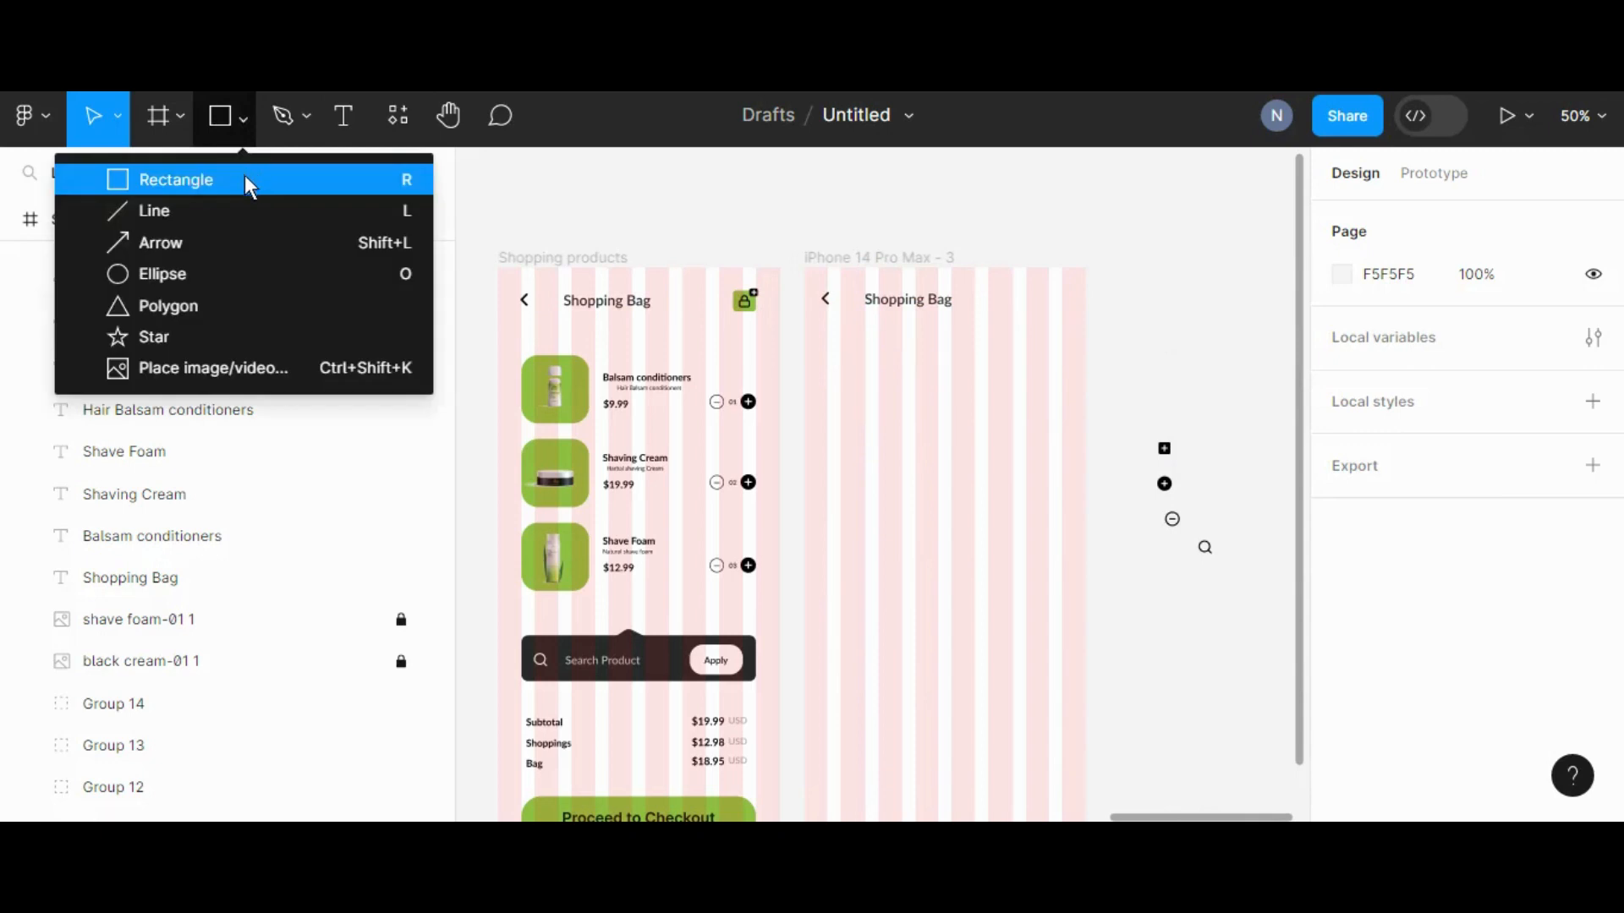
click(251, 179)
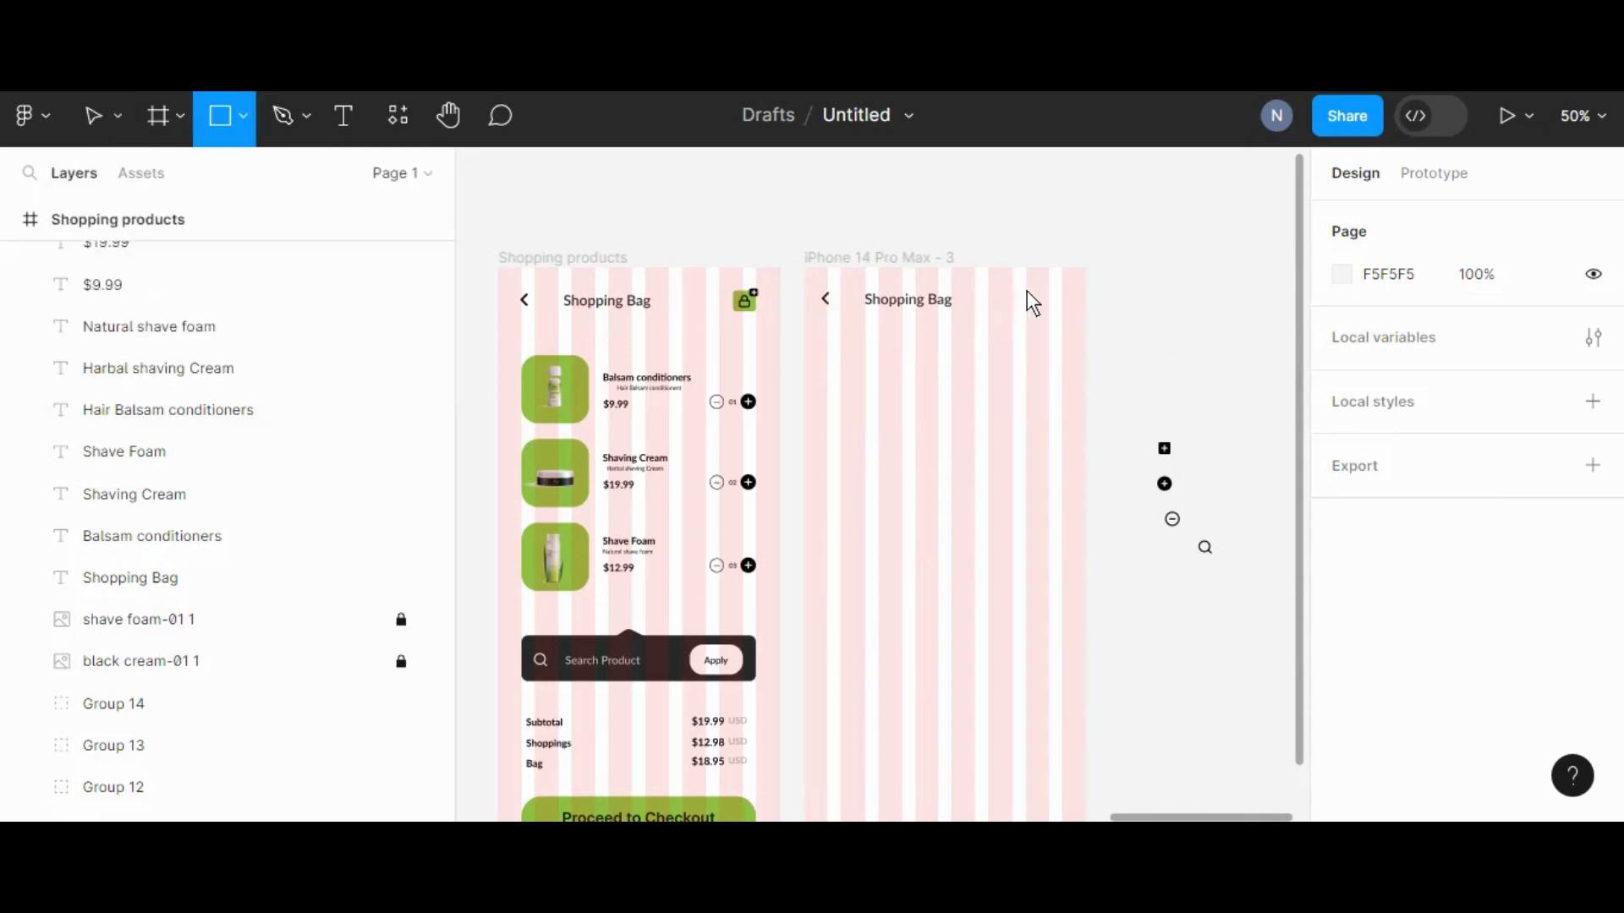
drag(1027, 293, 1048, 312)
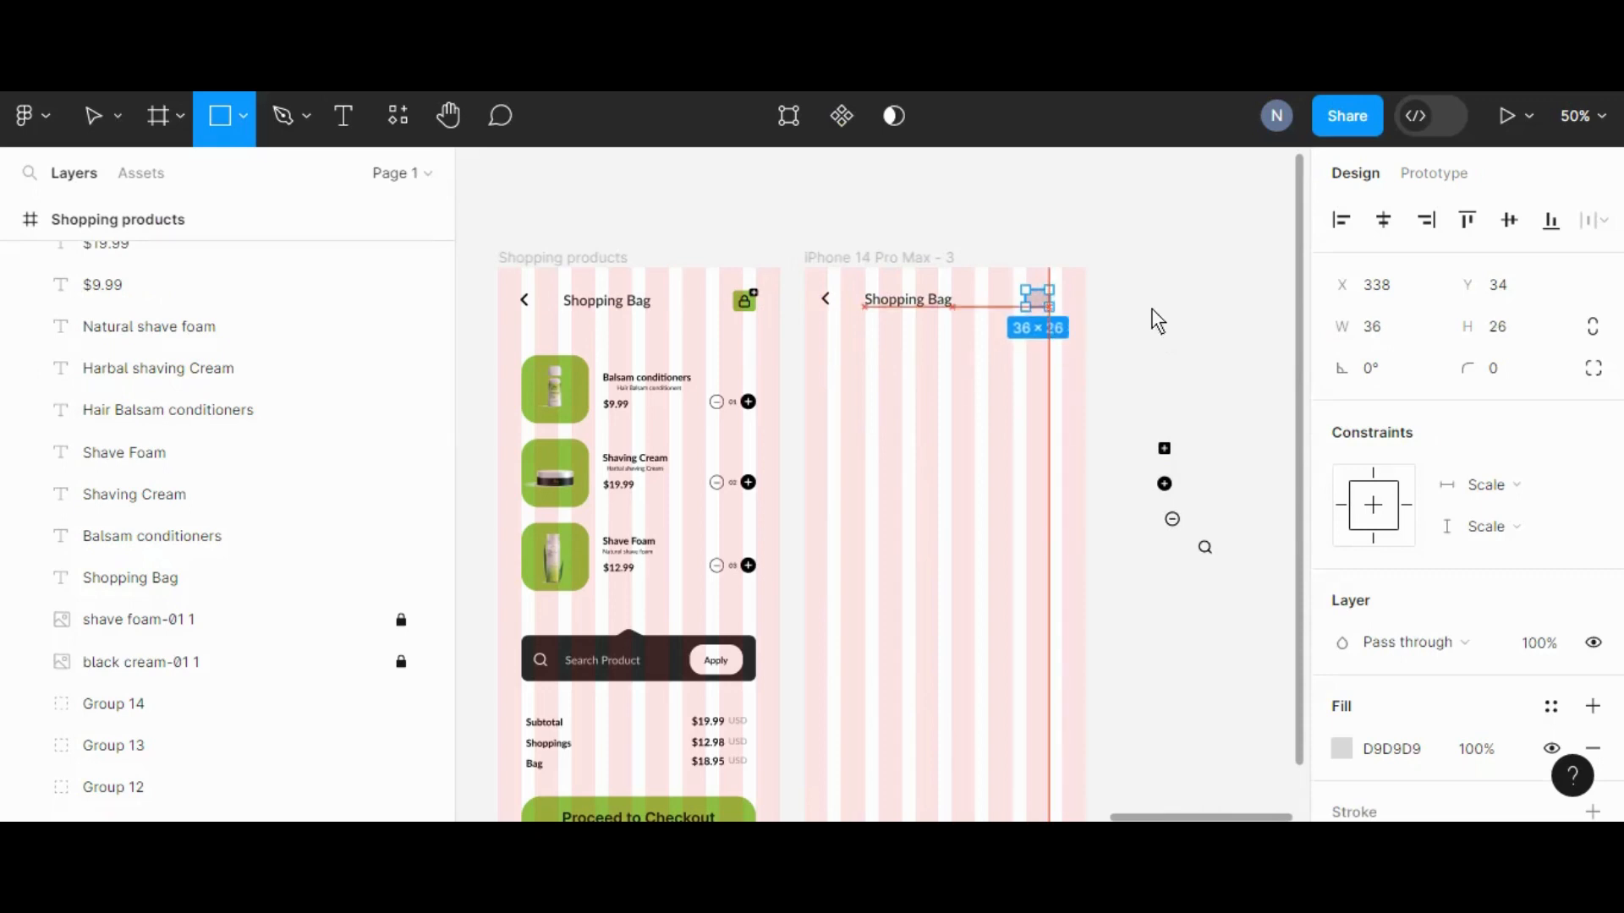
click(1195, 326)
Set the header rectangle's width and height to 32 and its corner radius to 5
click(1039, 302)
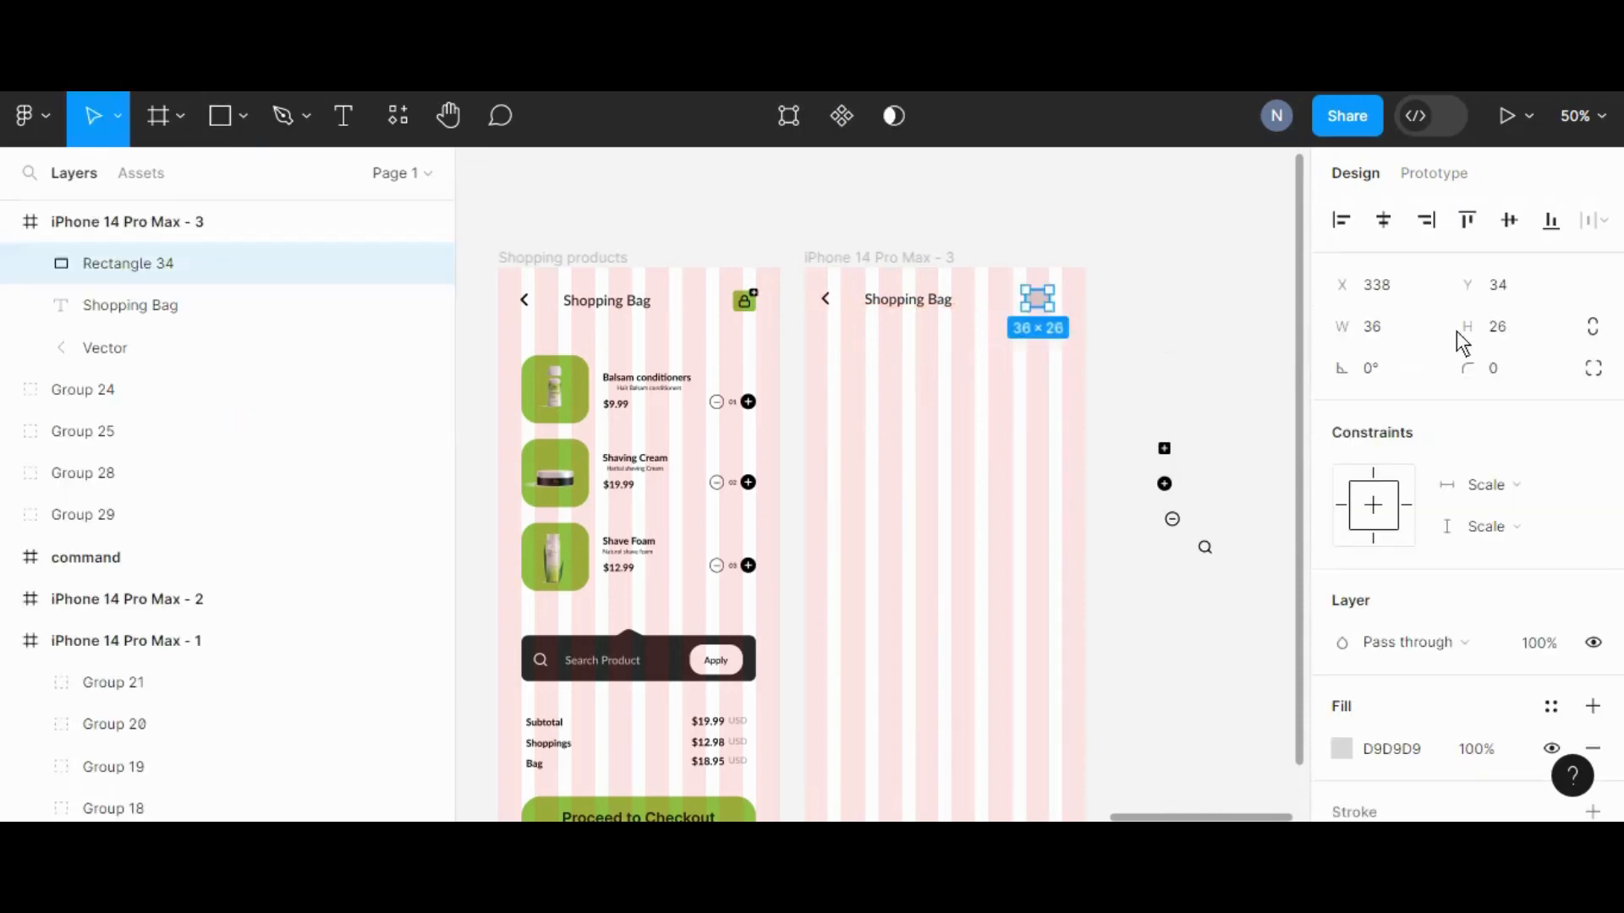
click(1389, 331)
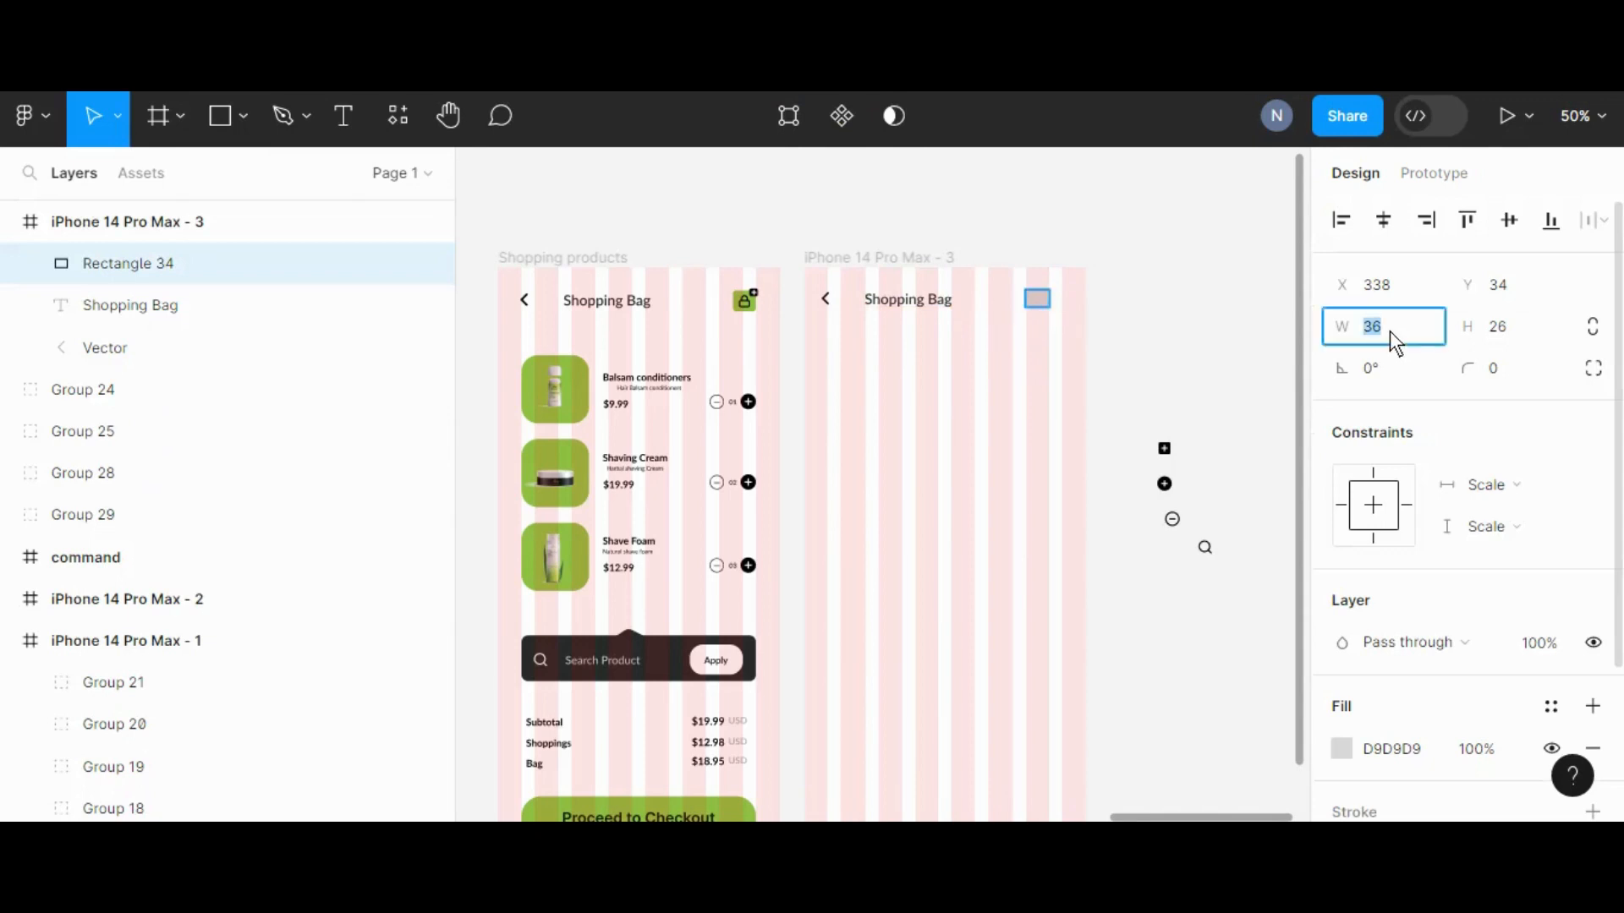
text(33)
key(Return)
click(1520, 332)
key(Up)
key(Up)
key(Up)
key(Up)
key(Up)
key(Up)
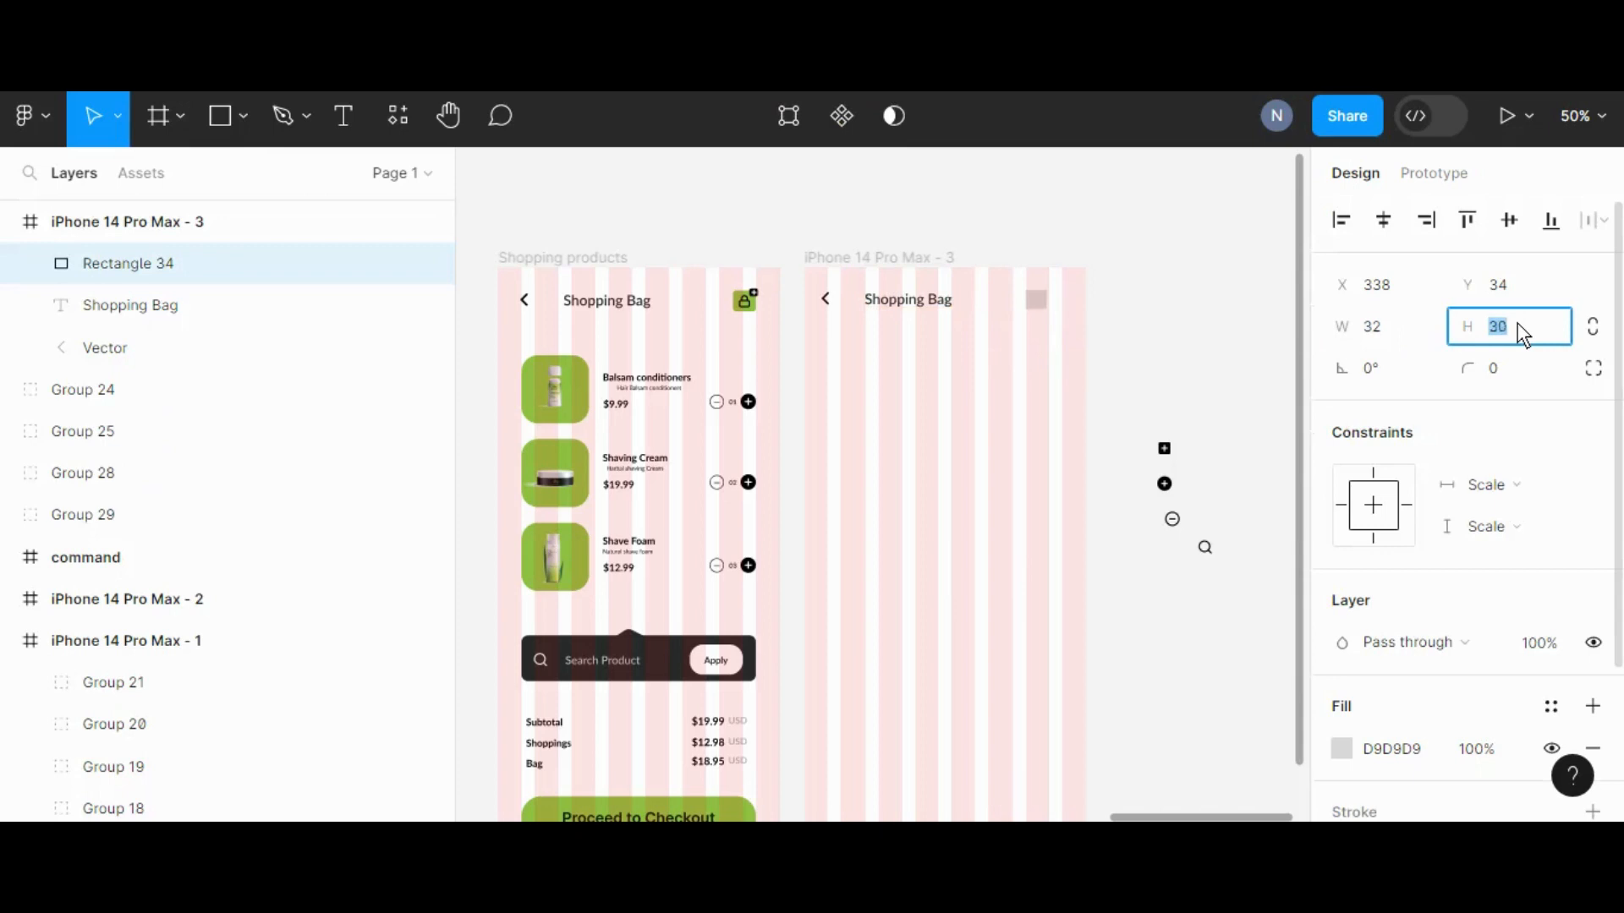
click(1520, 374)
text(5)
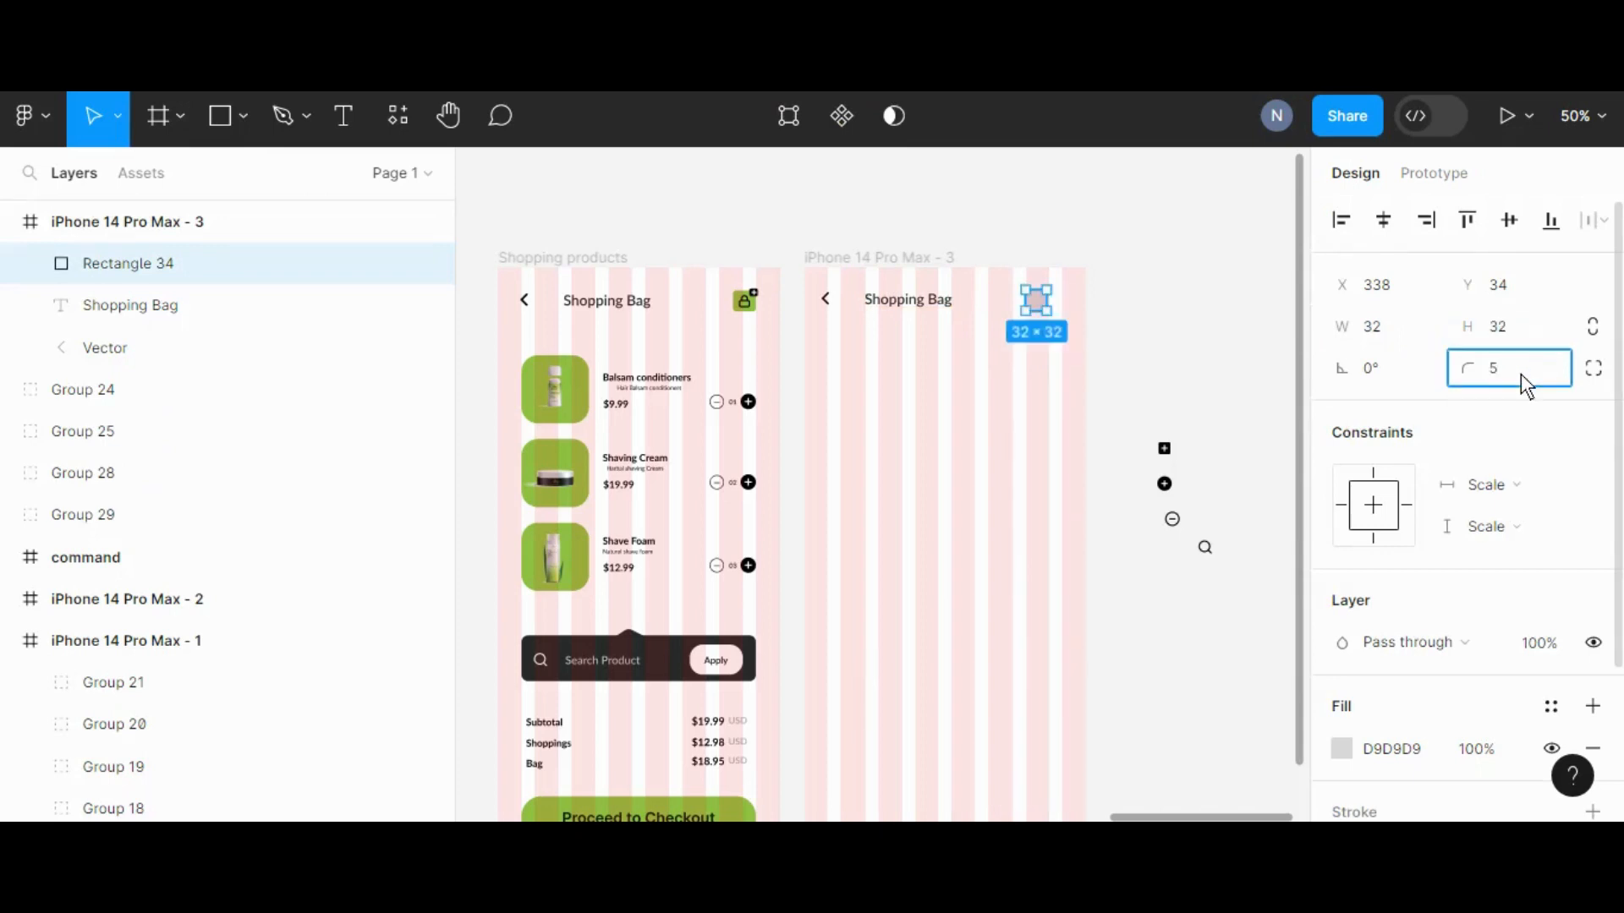
Fill the header square with the green document color 92BF44
click(1339, 746)
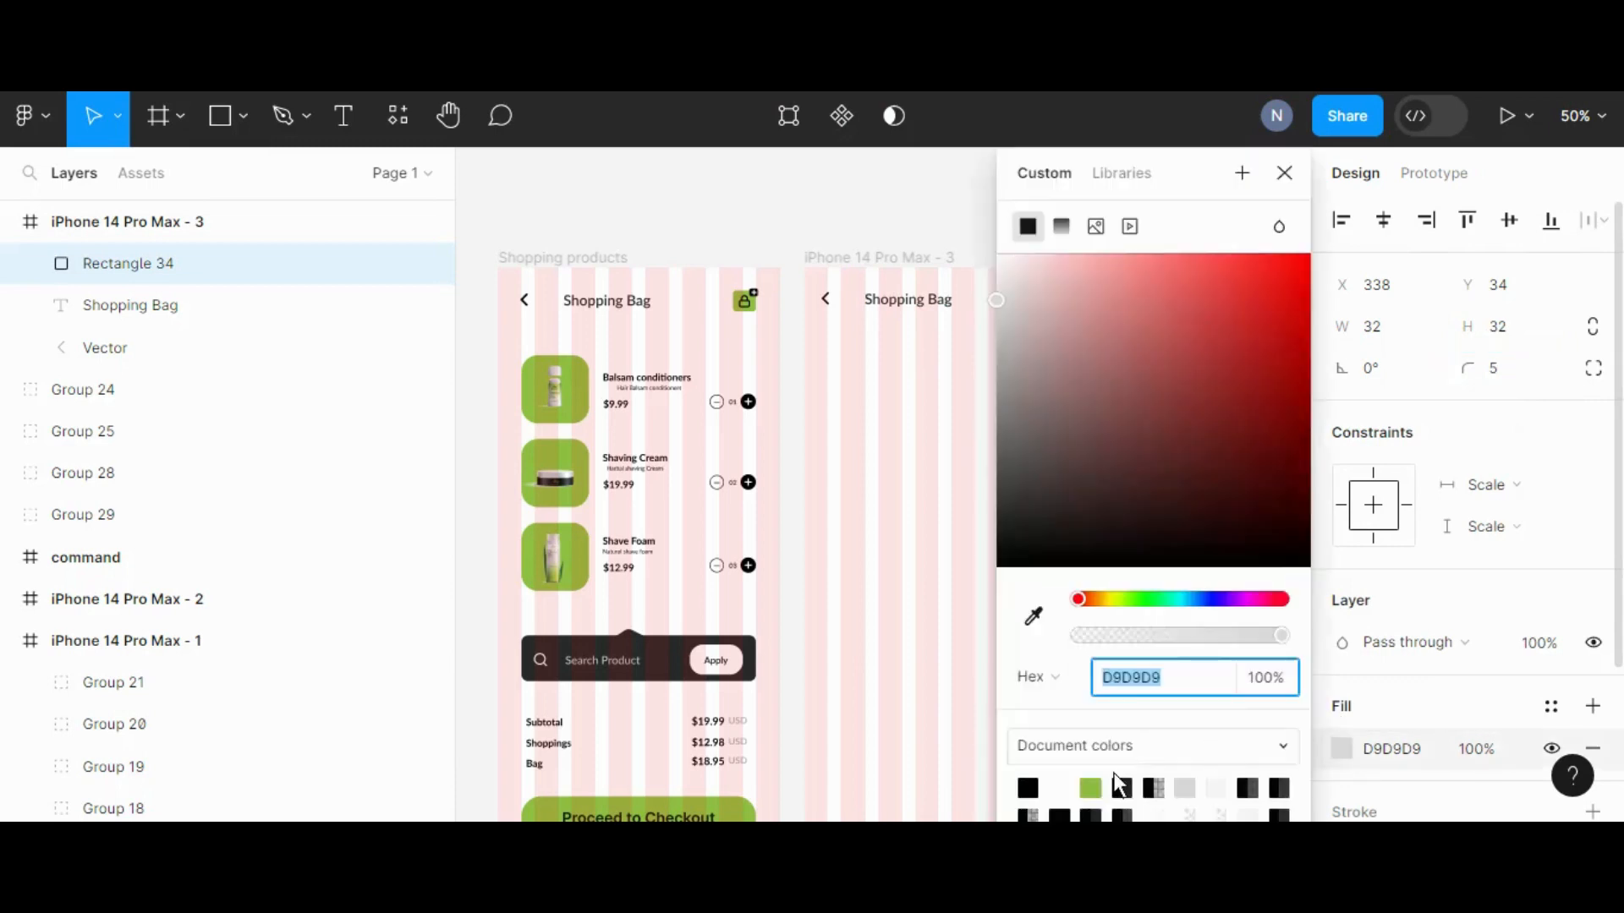
click(1090, 787)
click(1284, 172)
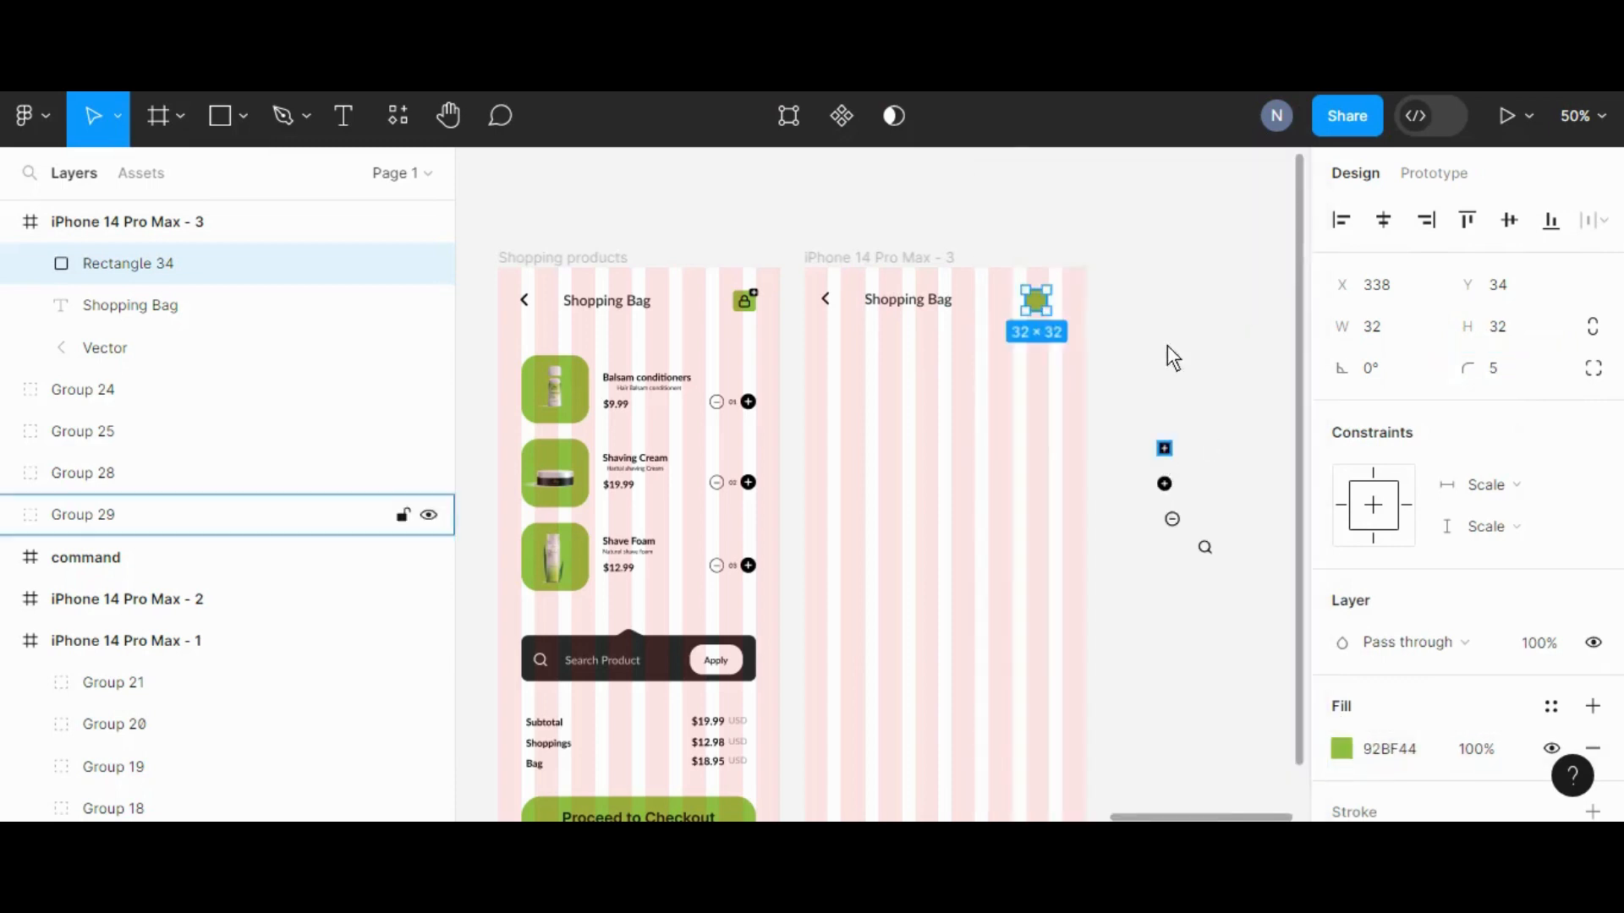
click(1168, 316)
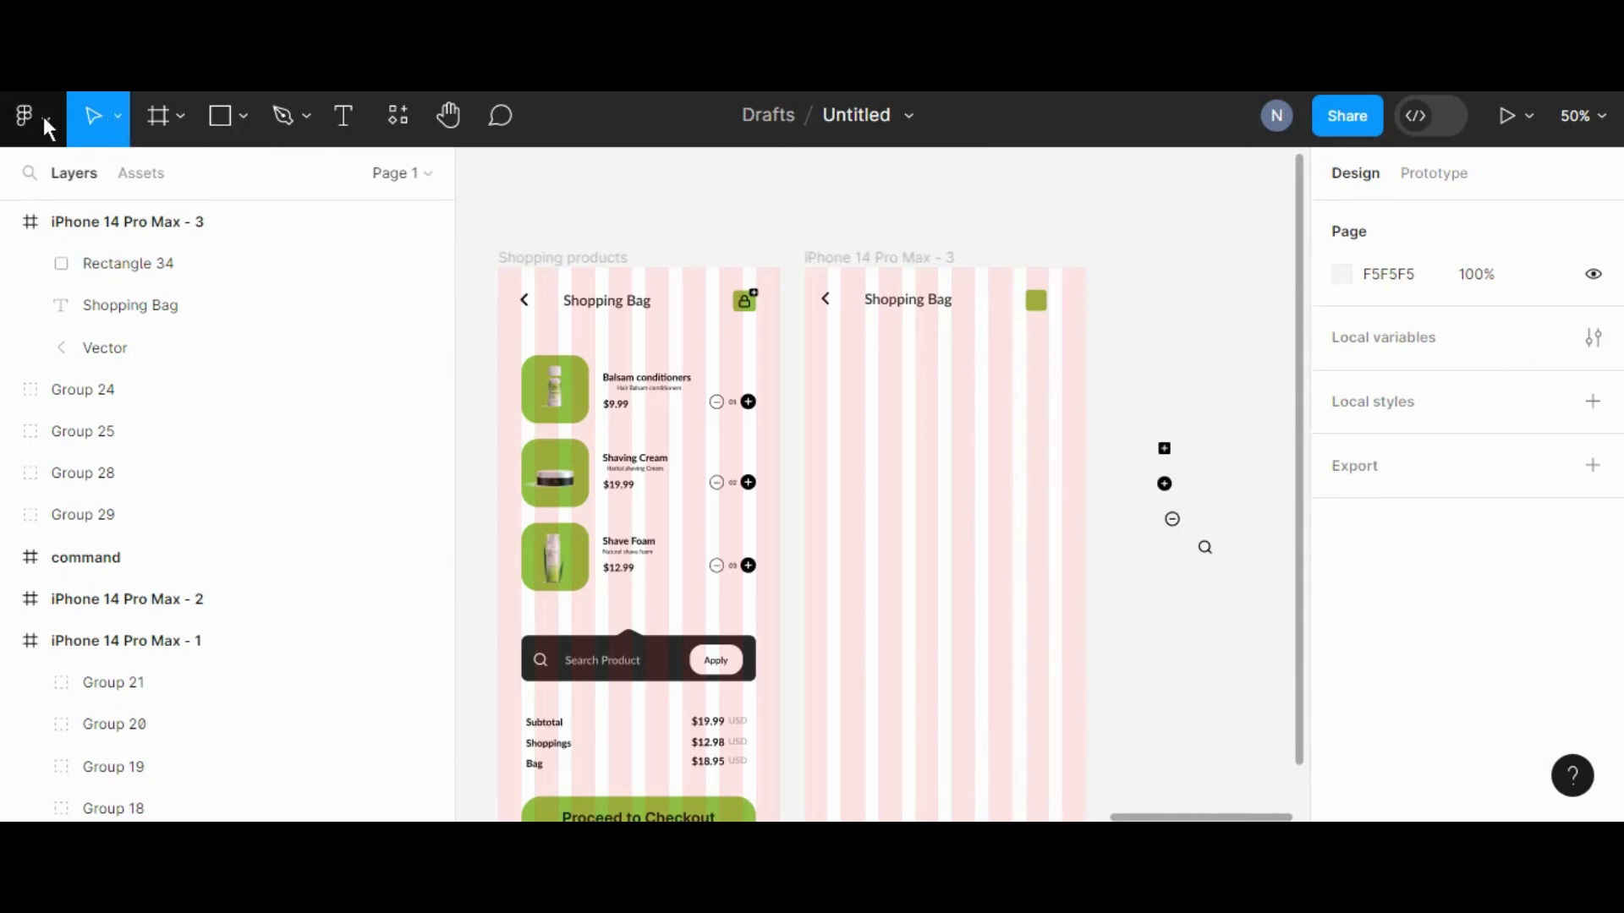
Ungroup the lock icon in the Shopping products header
click(744, 302)
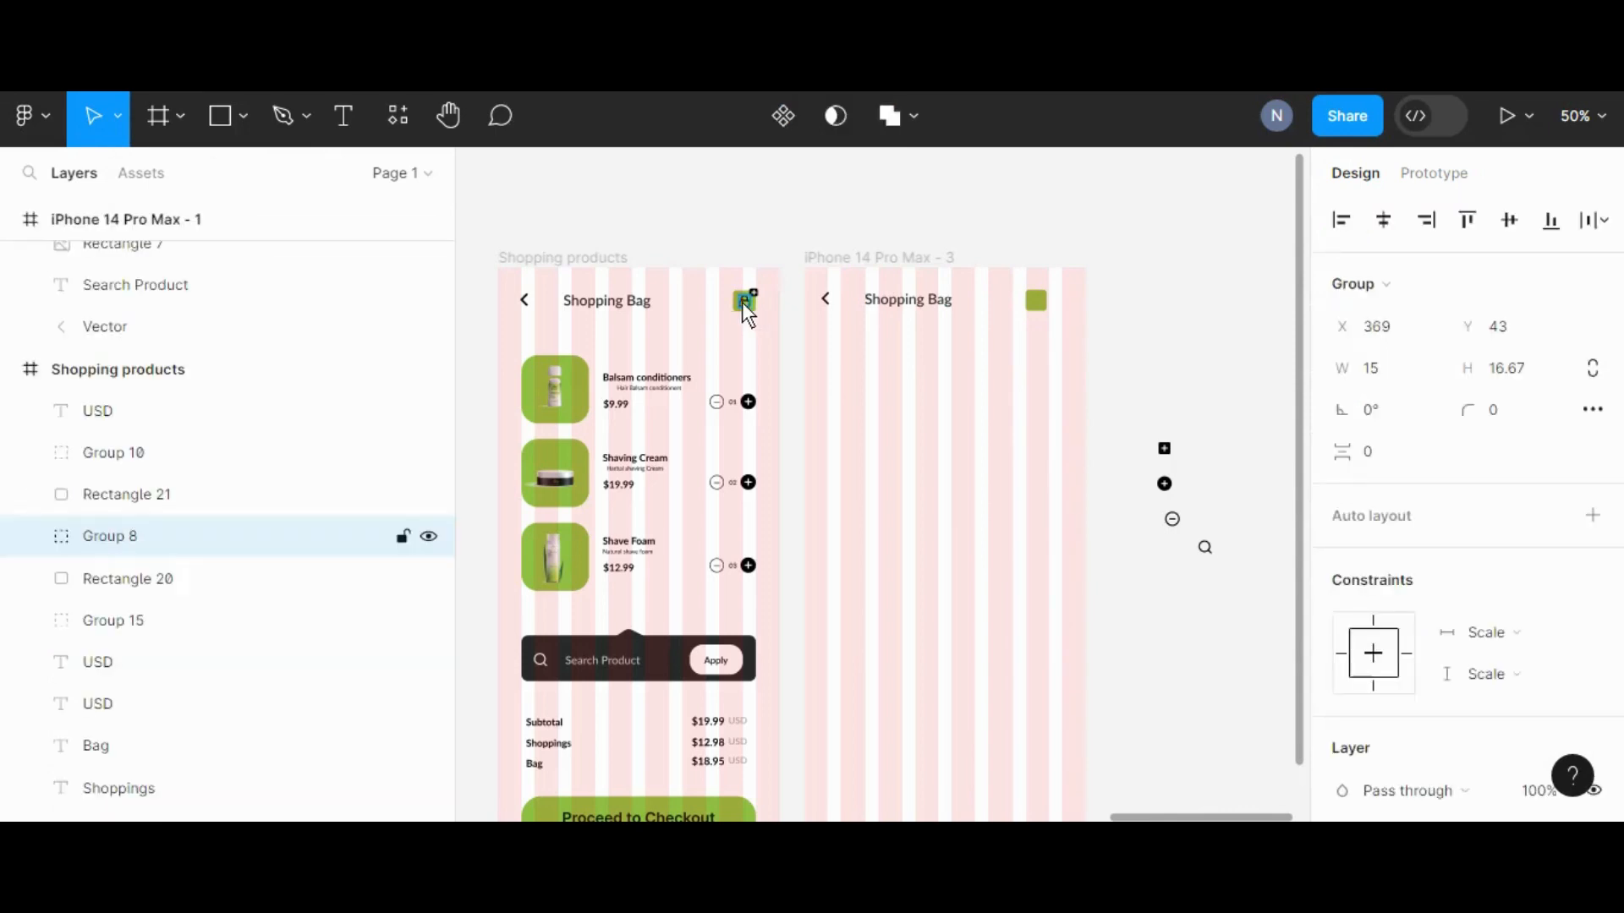
right_click(743, 302)
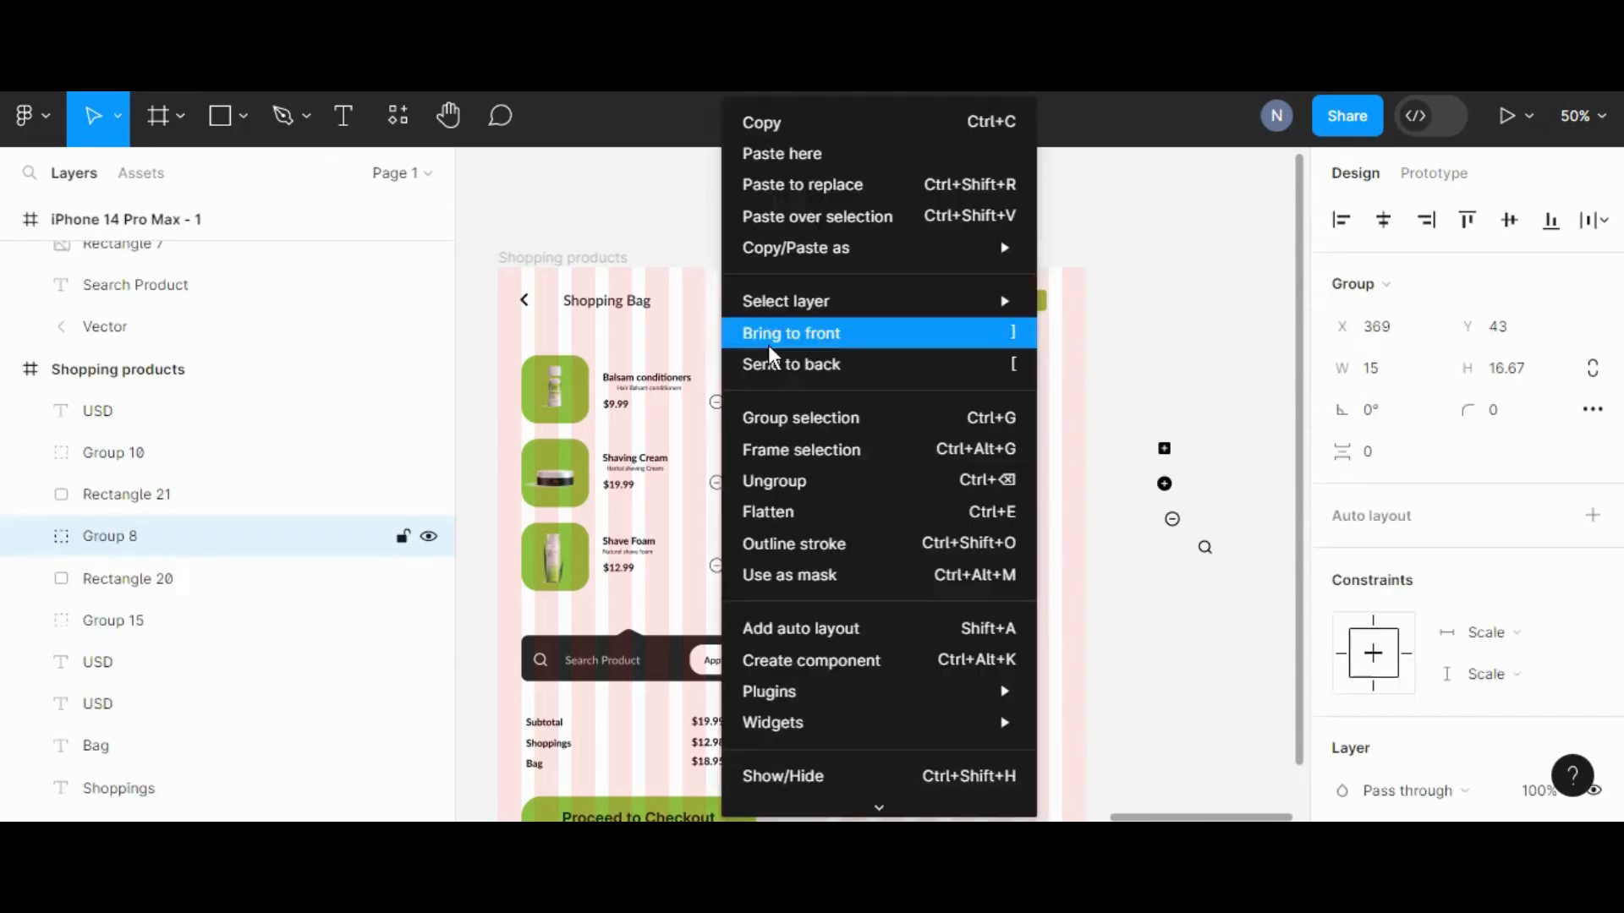
click(792, 489)
click(1143, 359)
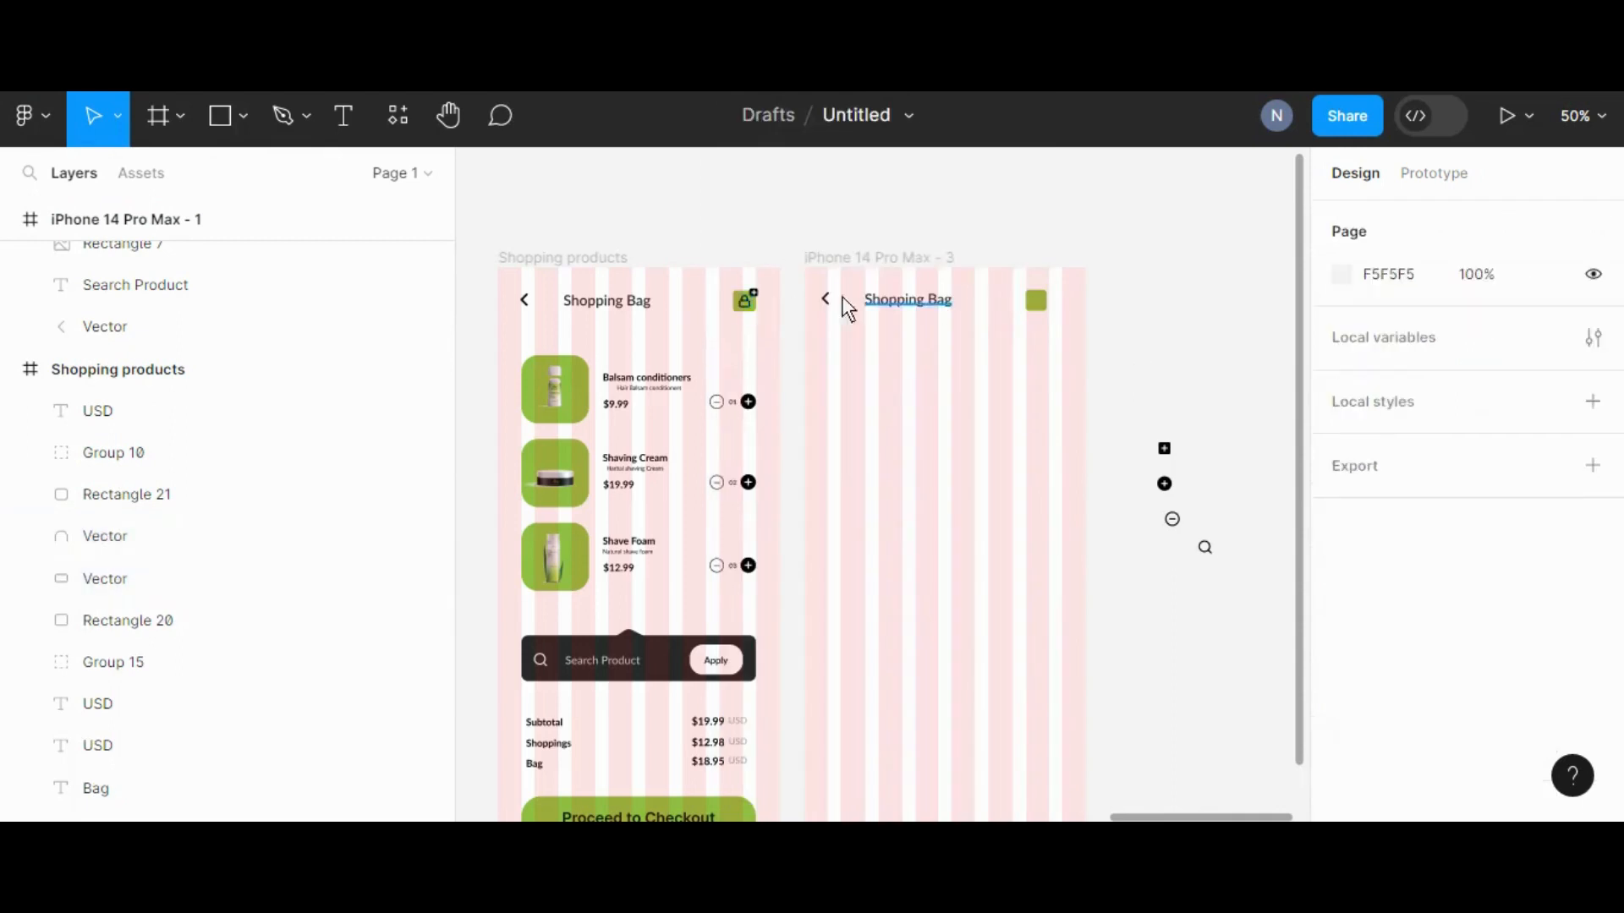
click(744, 302)
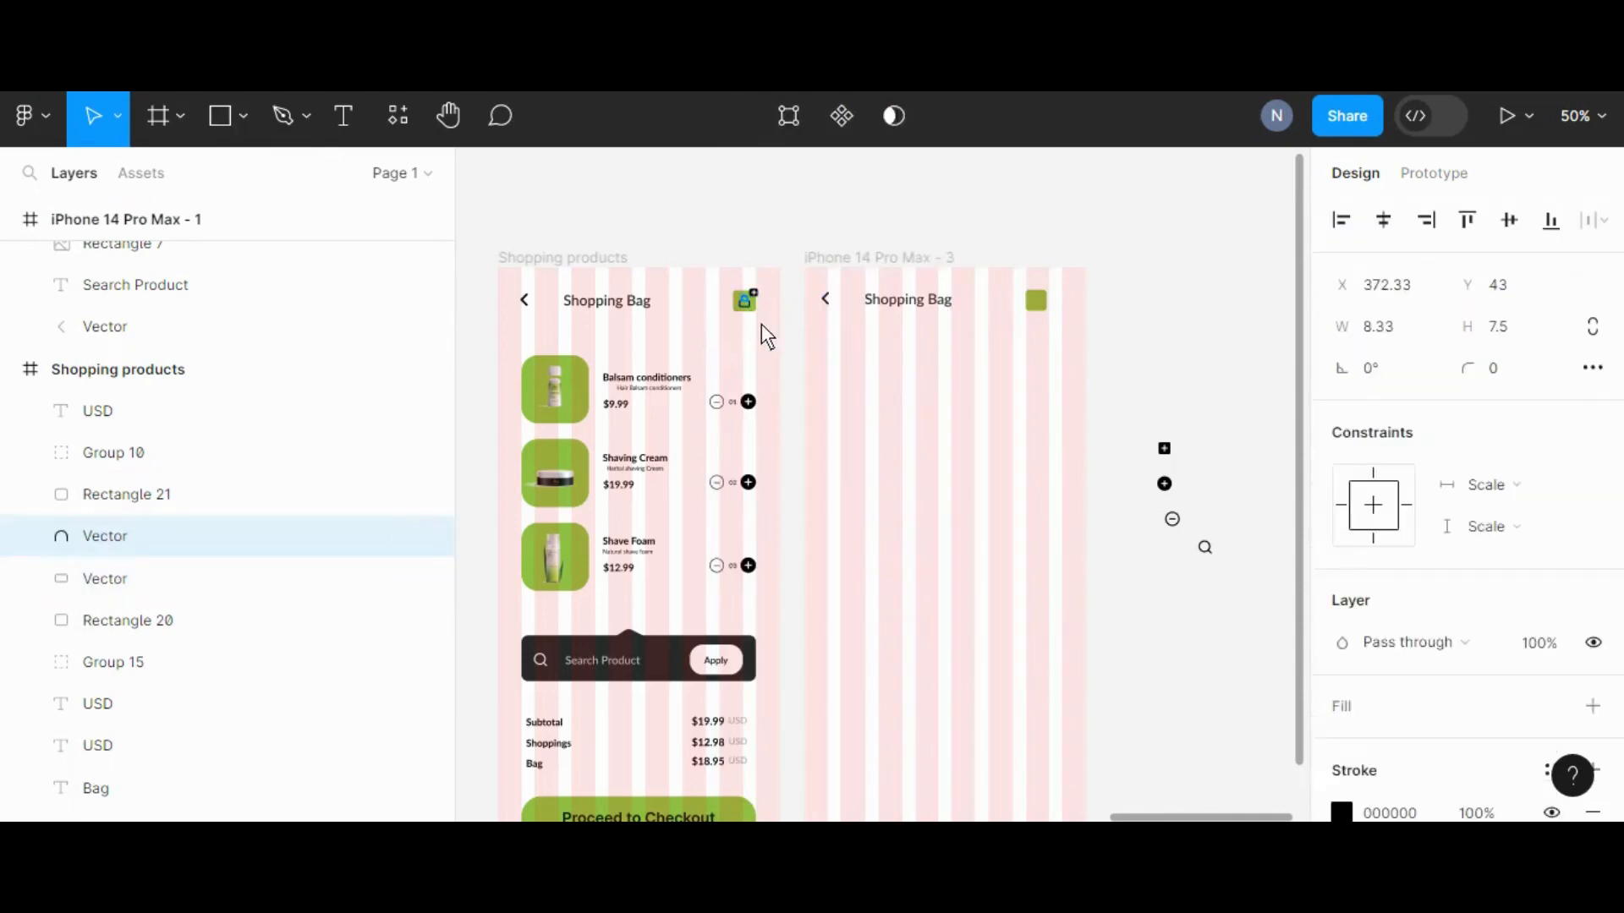
click(761, 323)
click(743, 302)
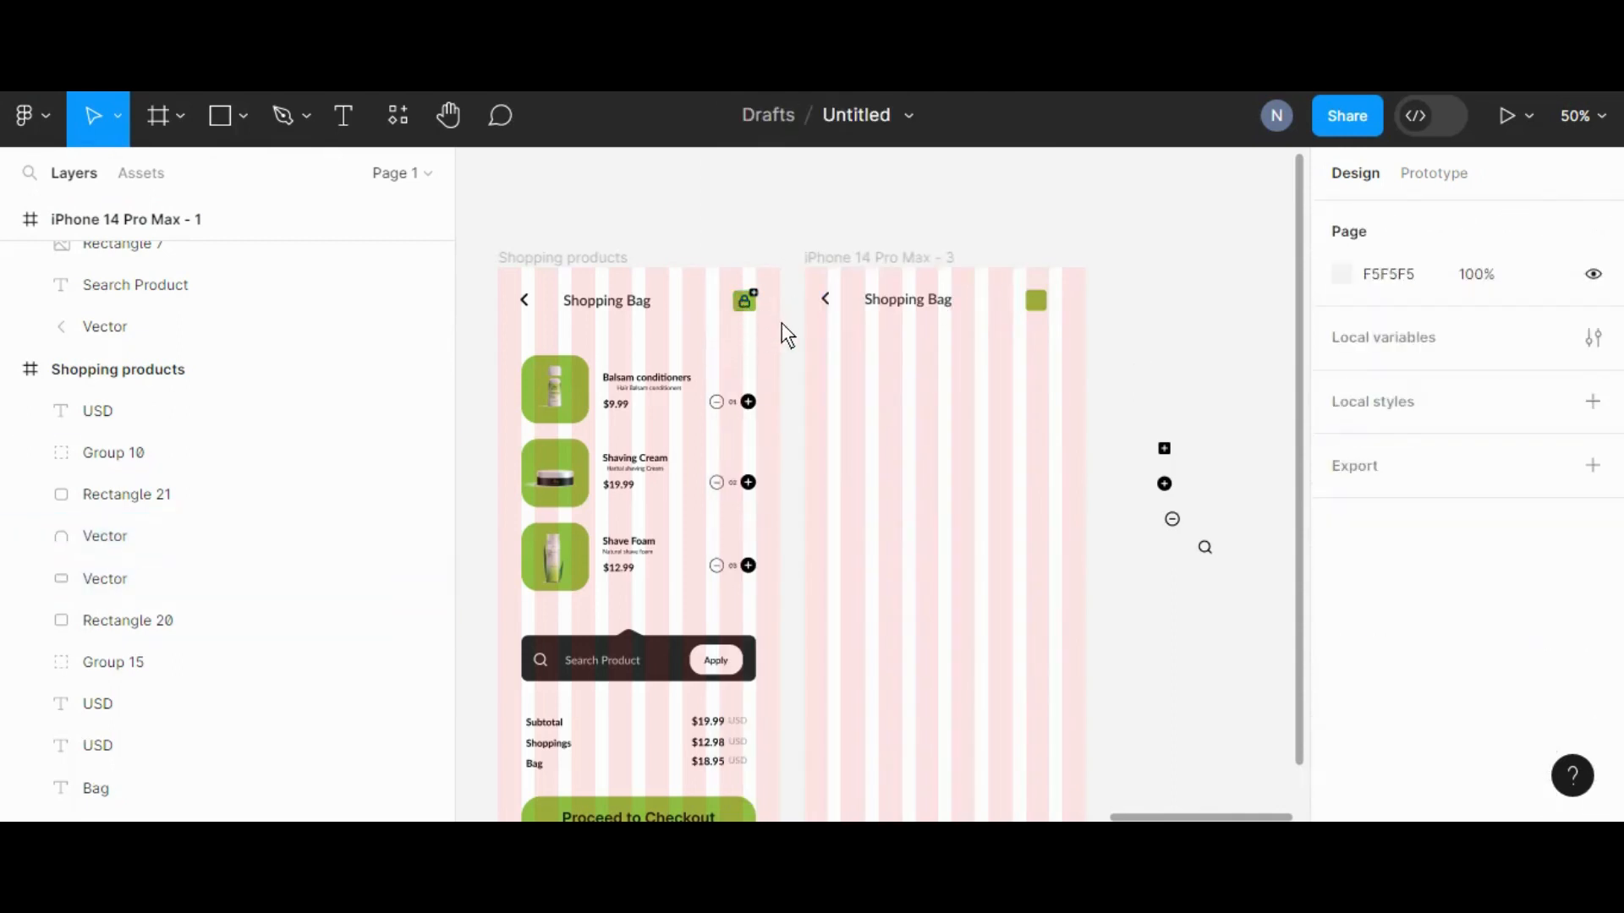
click(782, 322)
click(743, 302)
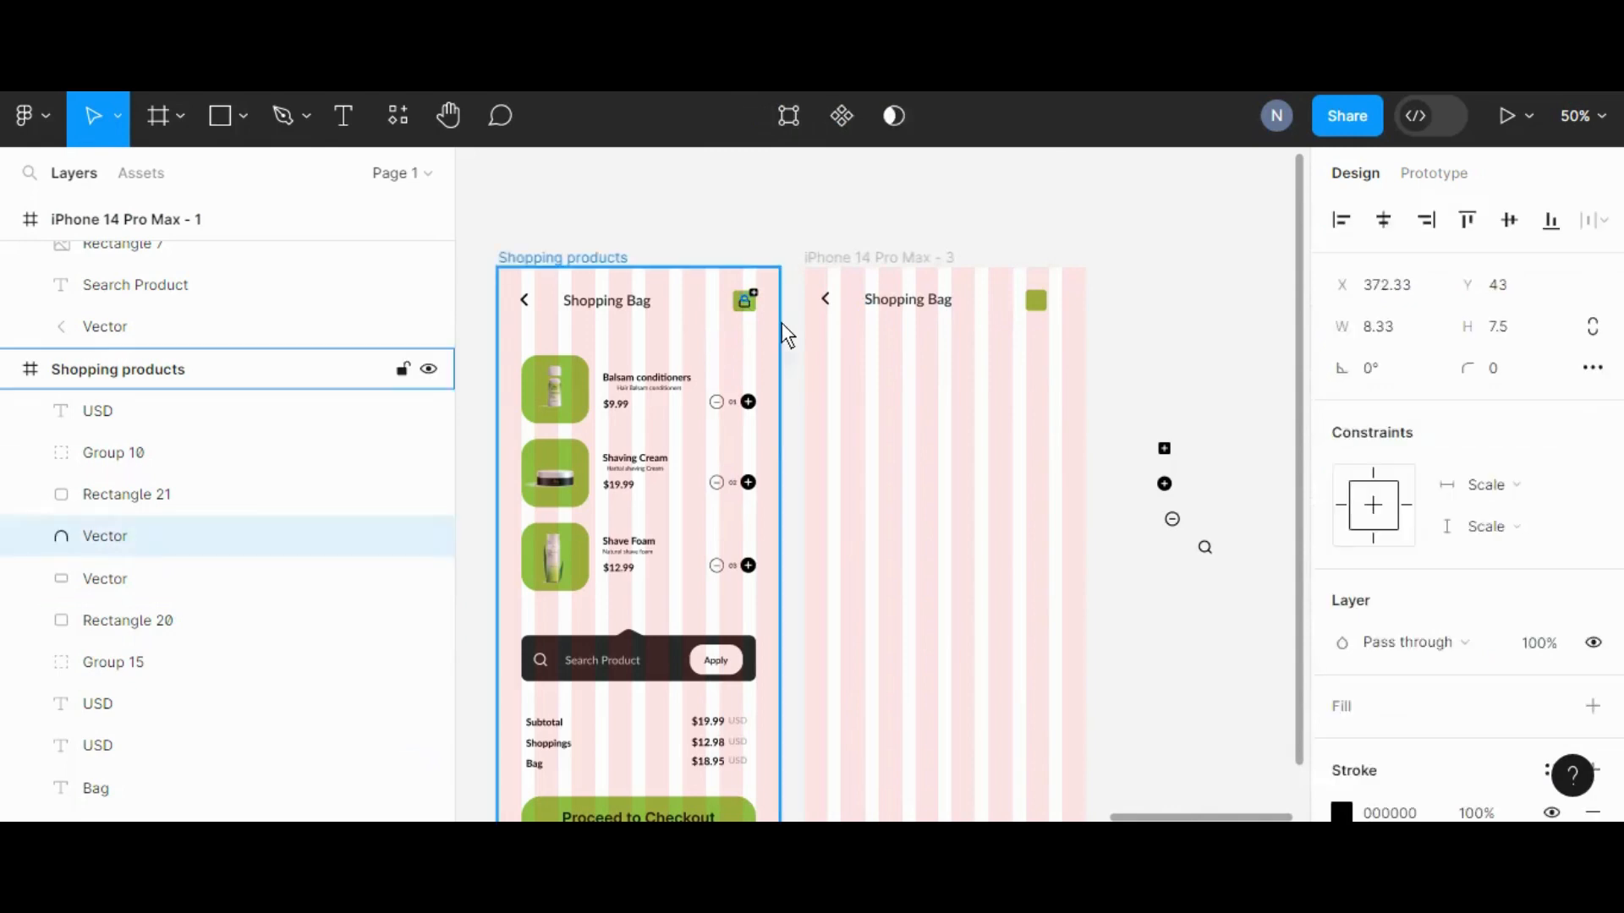
click(781, 322)
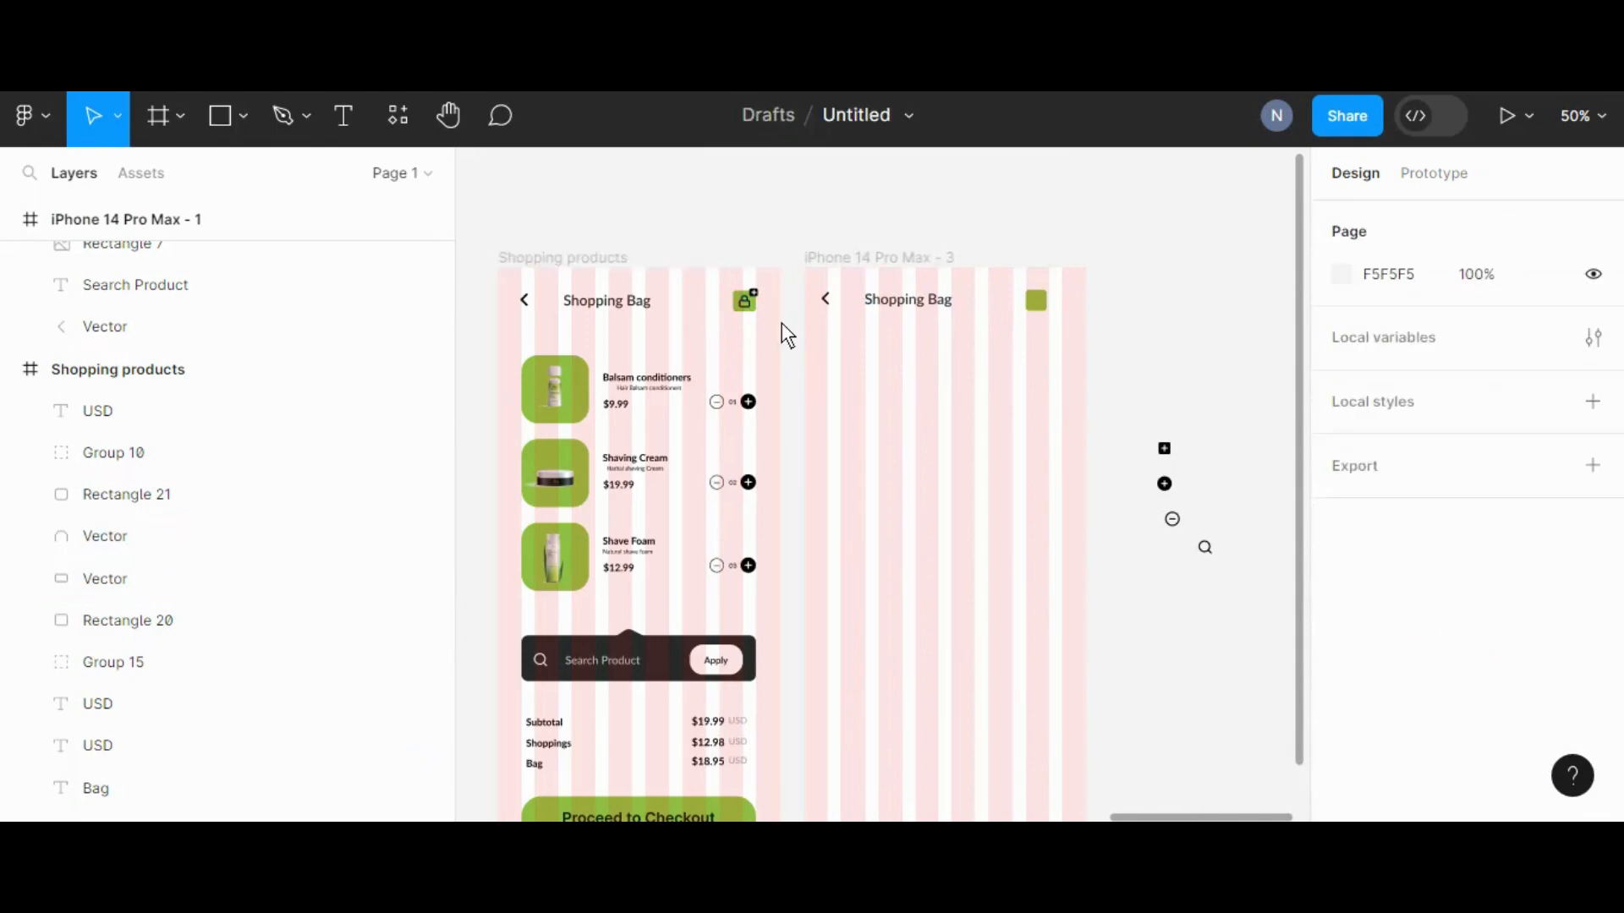
click(739, 303)
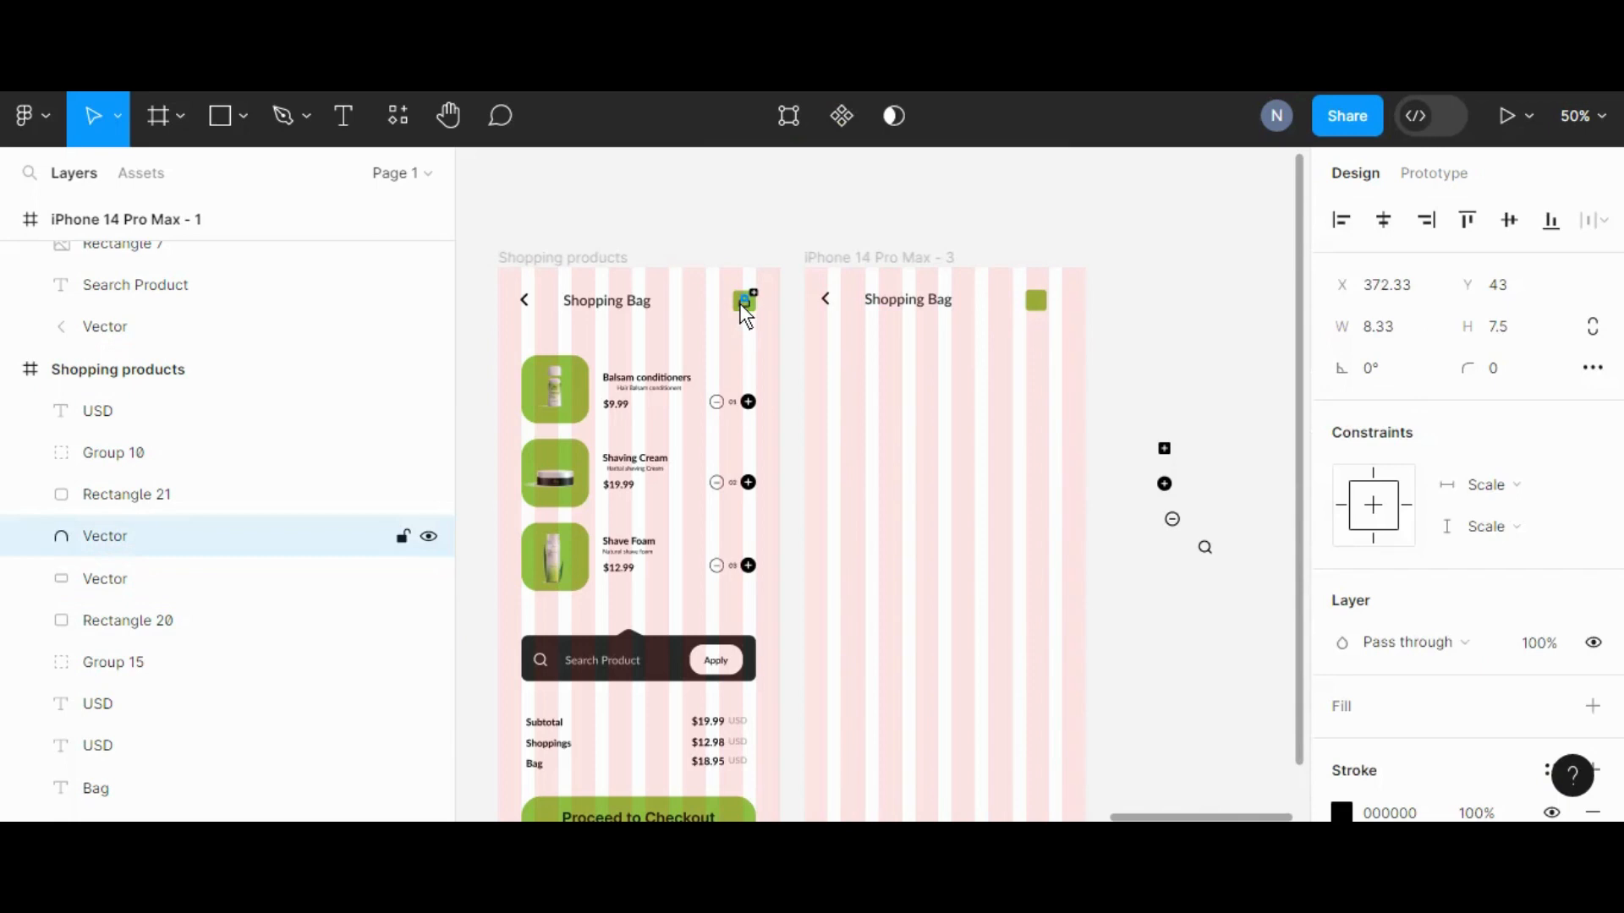
key(Escape)
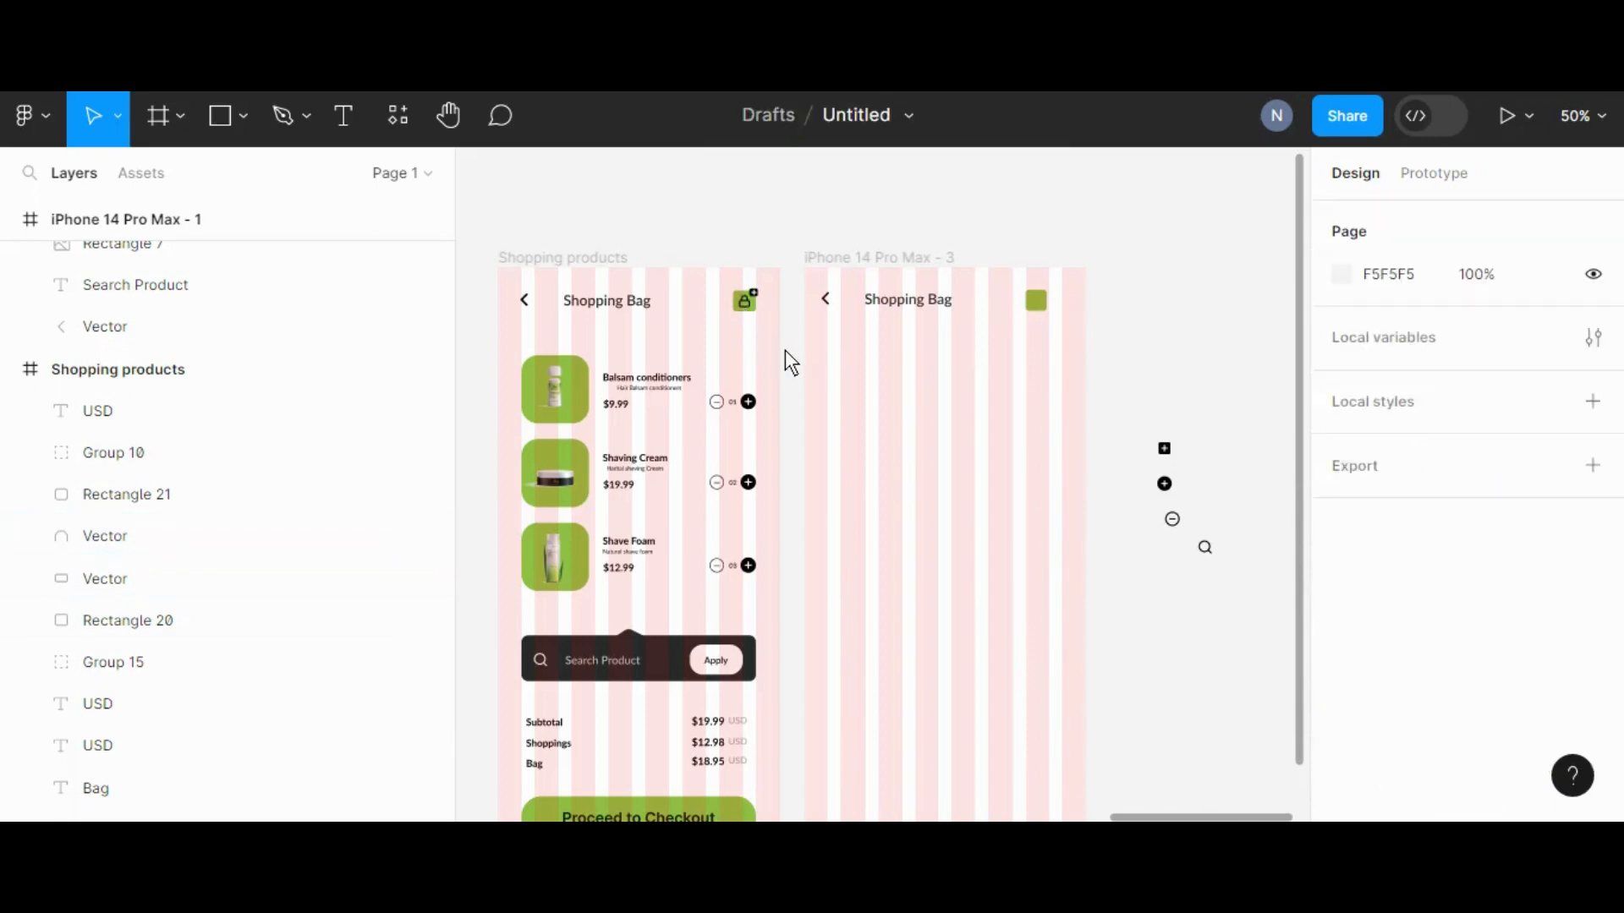
Copy both vectors of the lock icon from the Shopping products header onto the green square in the new frame
key(ctrl+z)
key(Escape)
key(ctrl+z)
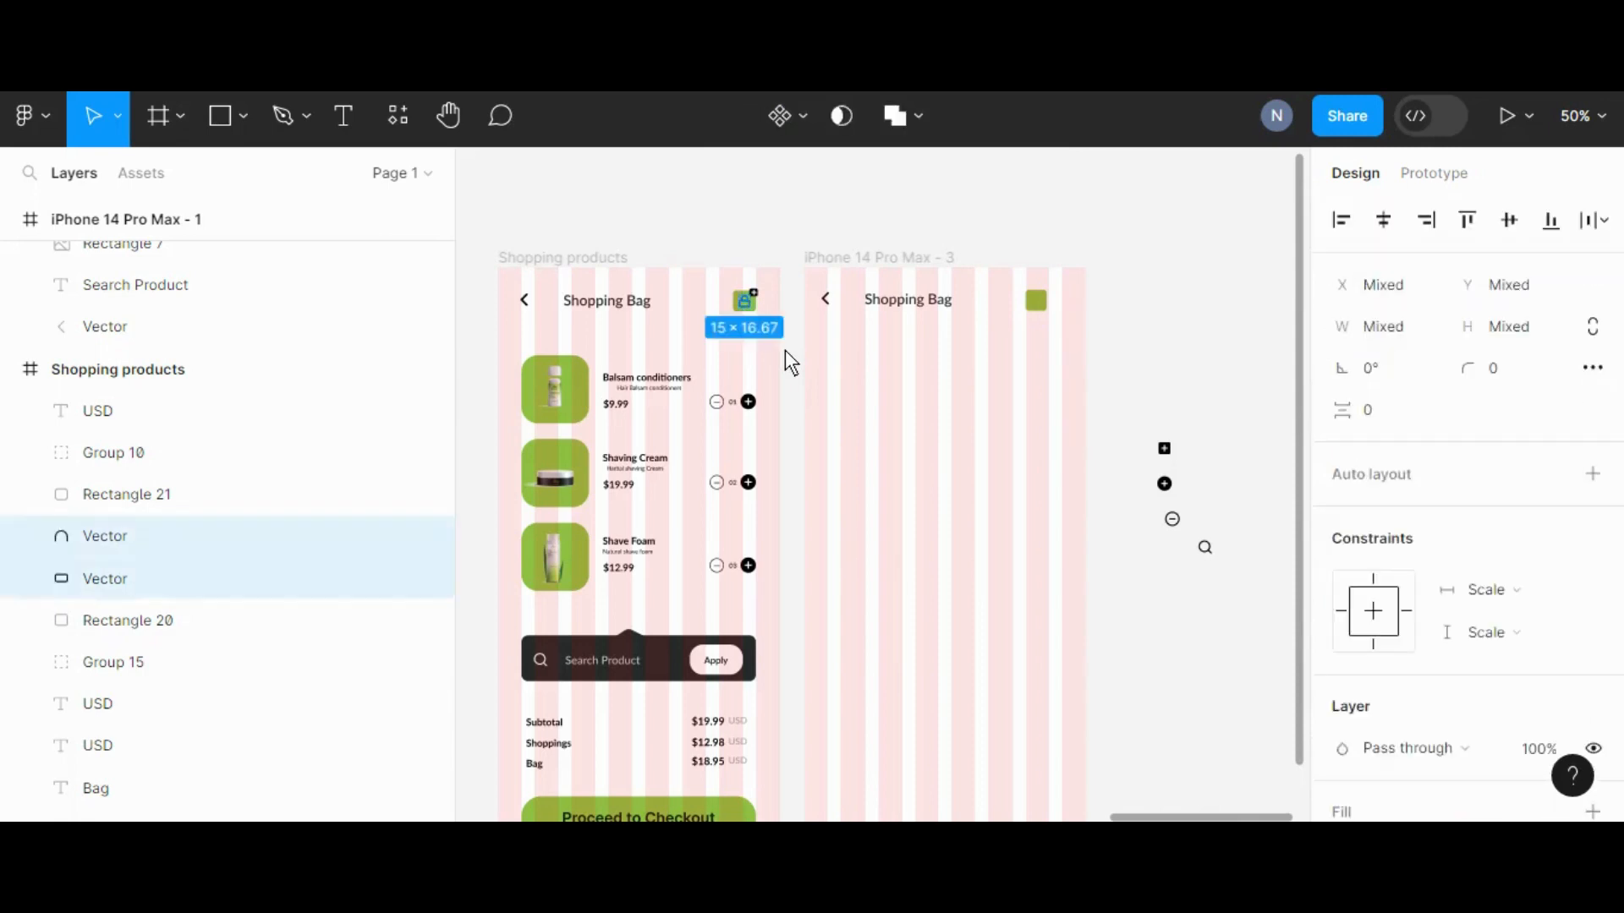
drag(739, 299, 1028, 298)
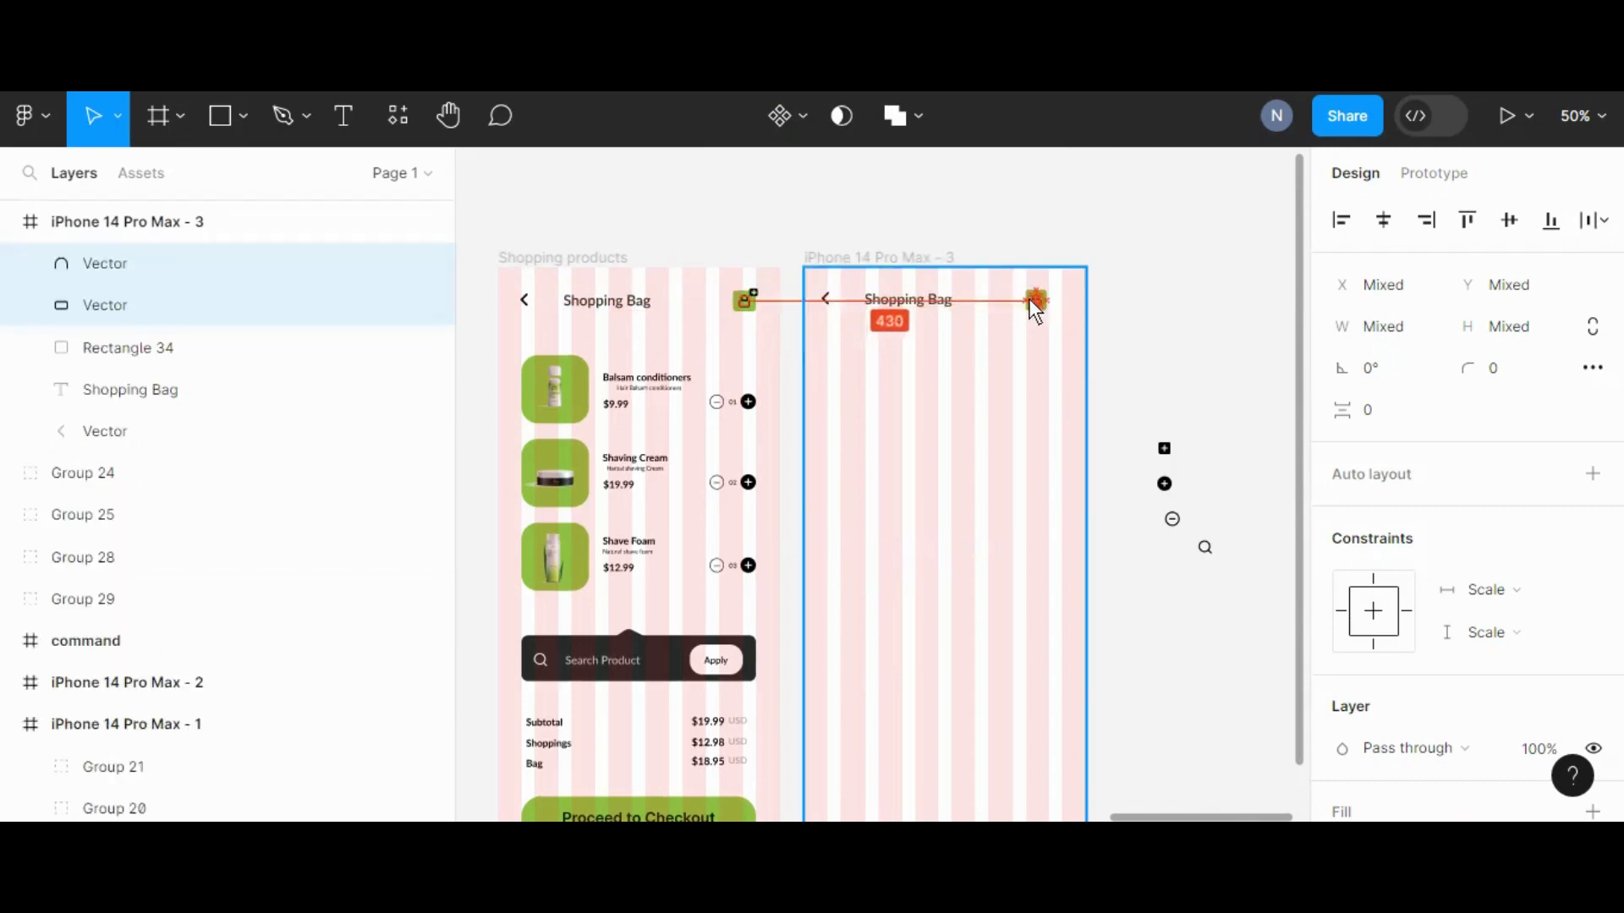
click(1167, 335)
Move the square plus icon from beside the frame onto the green lock square's upper-right corner and scale it to 15 × 15
key(shift+0)
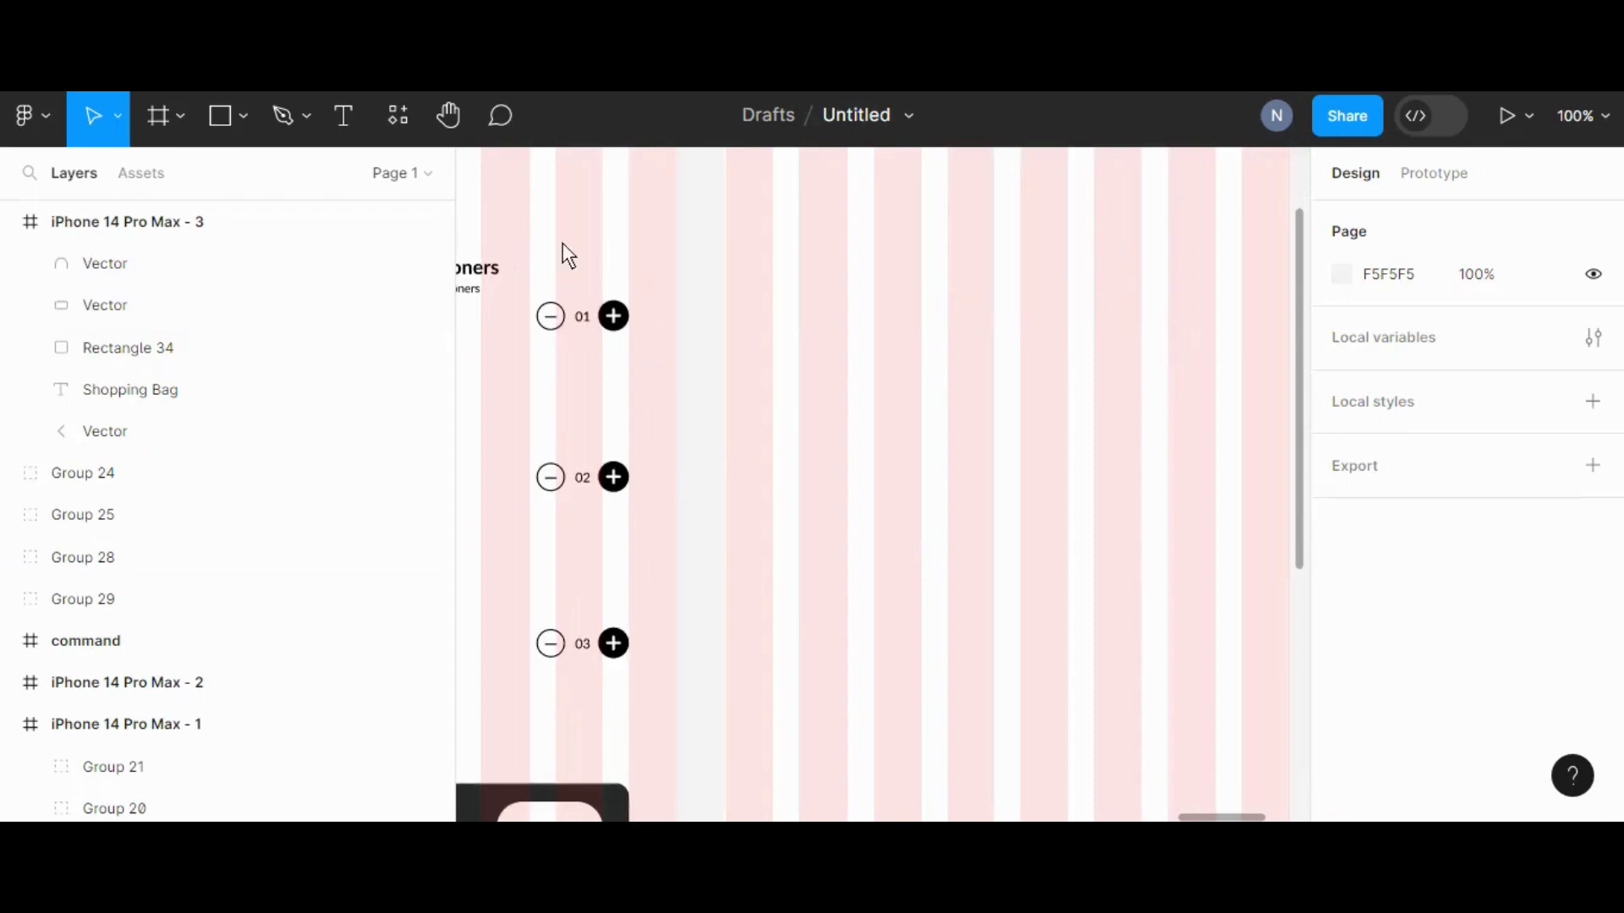
click(449, 115)
scroll(877, 575, up, 5)
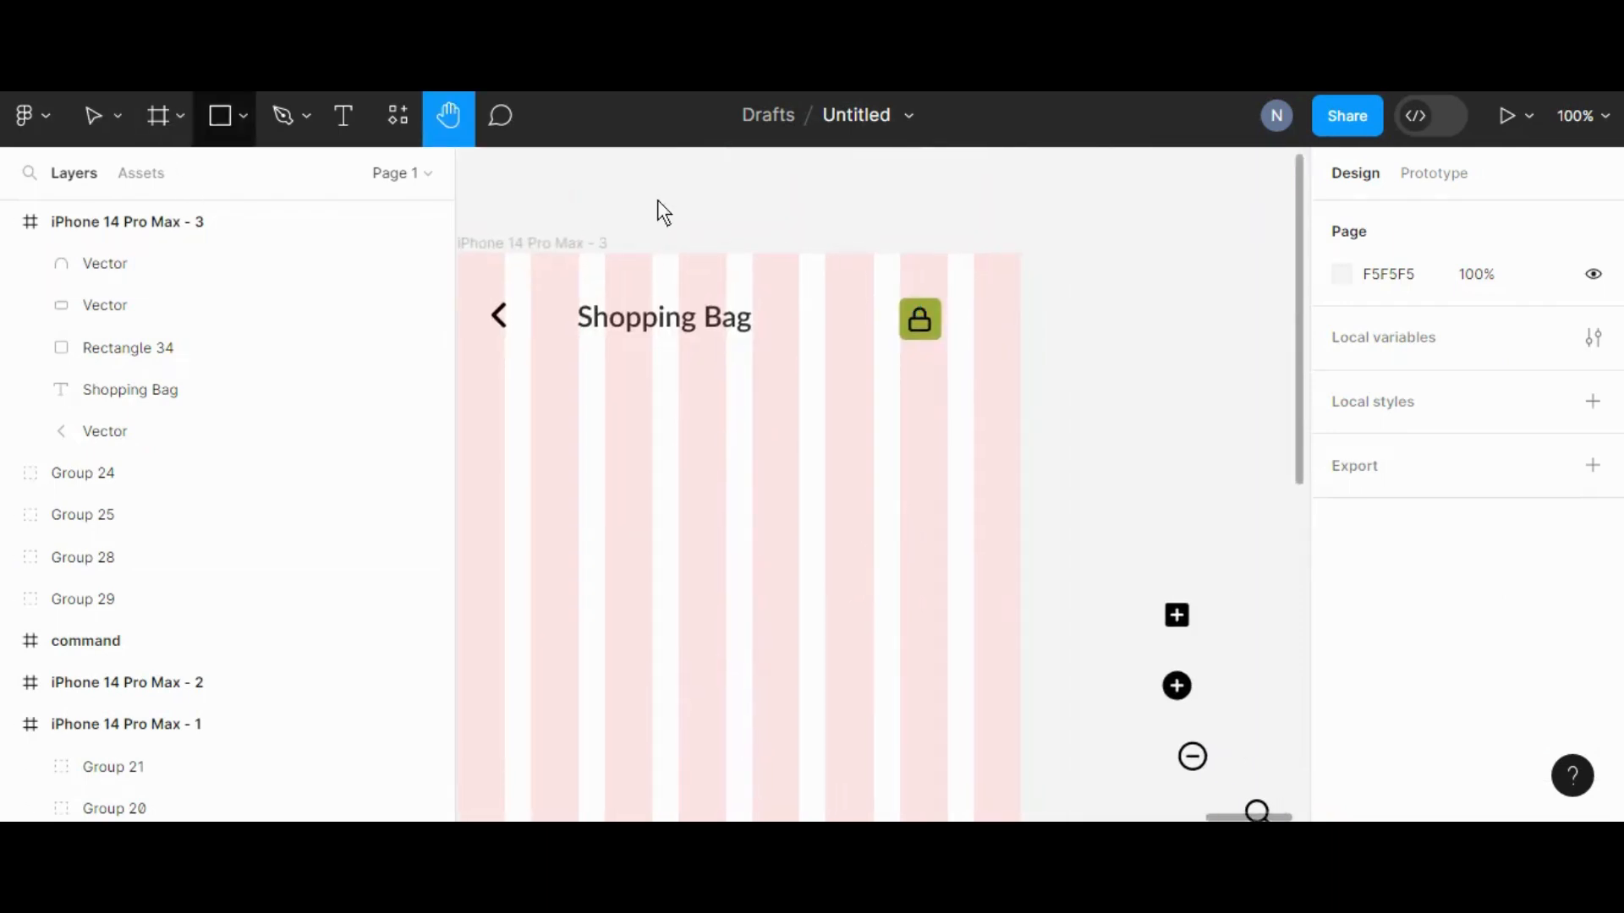
click(98, 119)
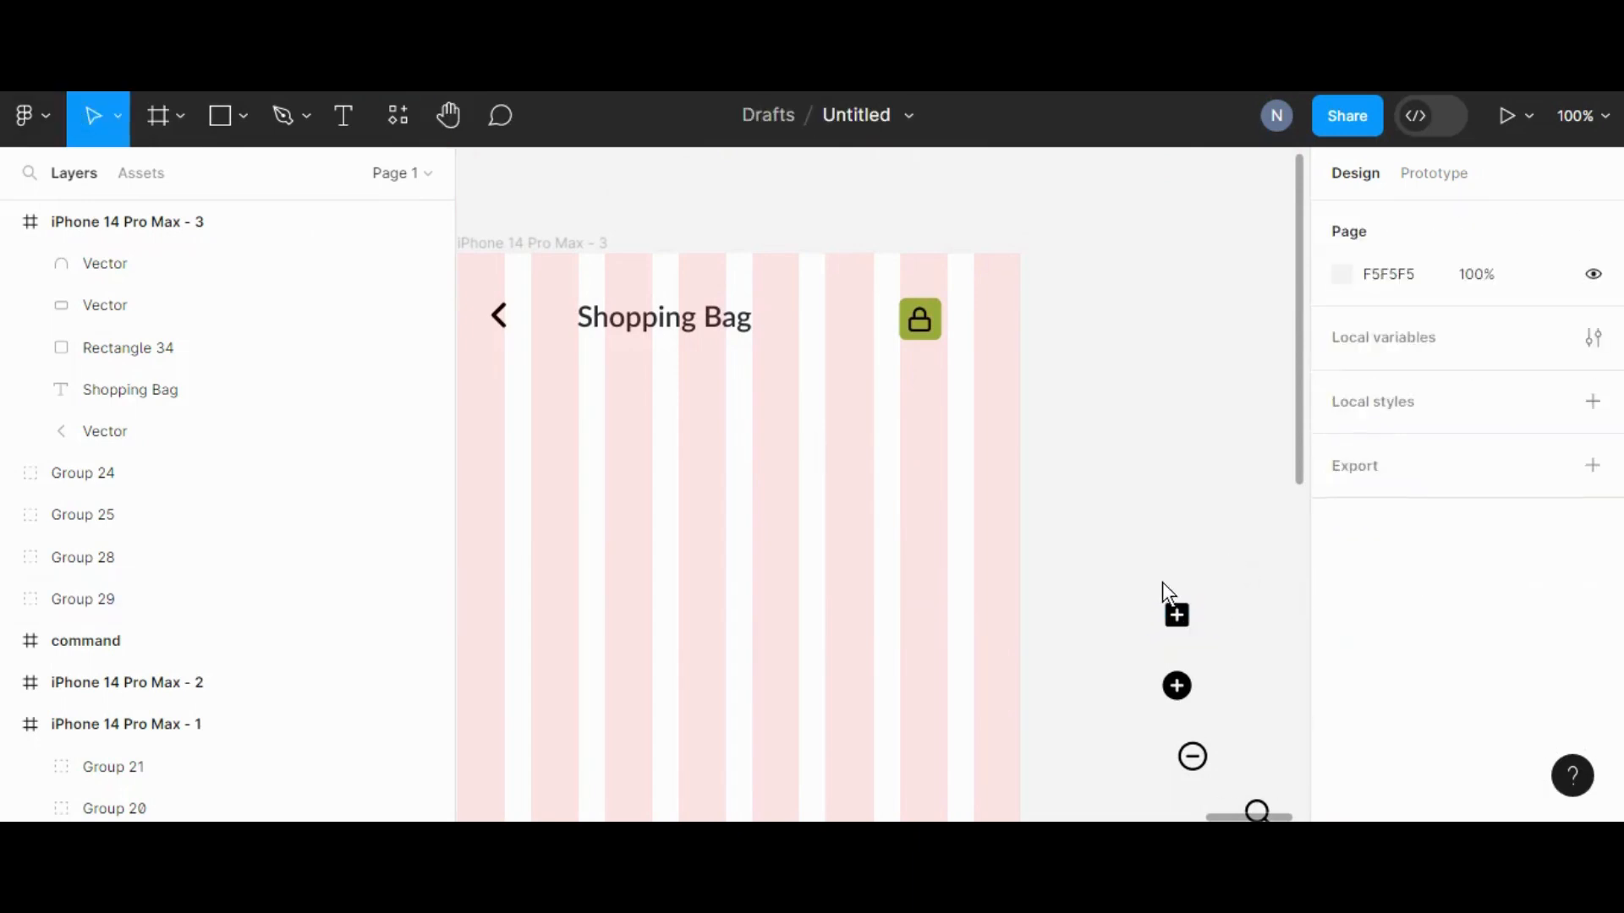
click(1177, 615)
right_click(1175, 615)
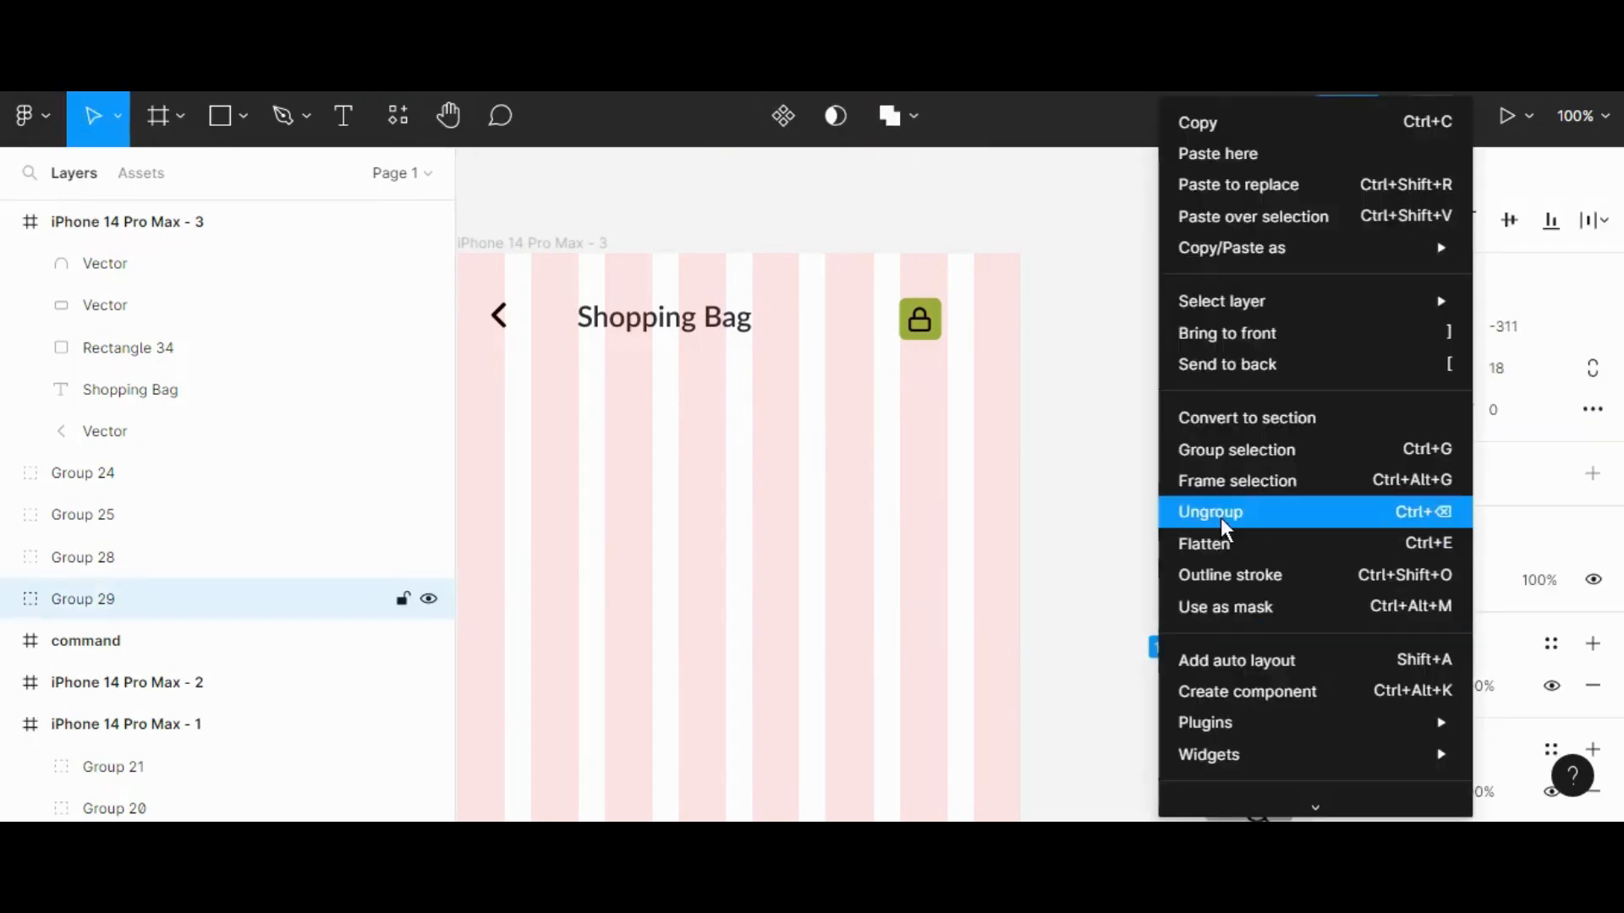
click(1084, 509)
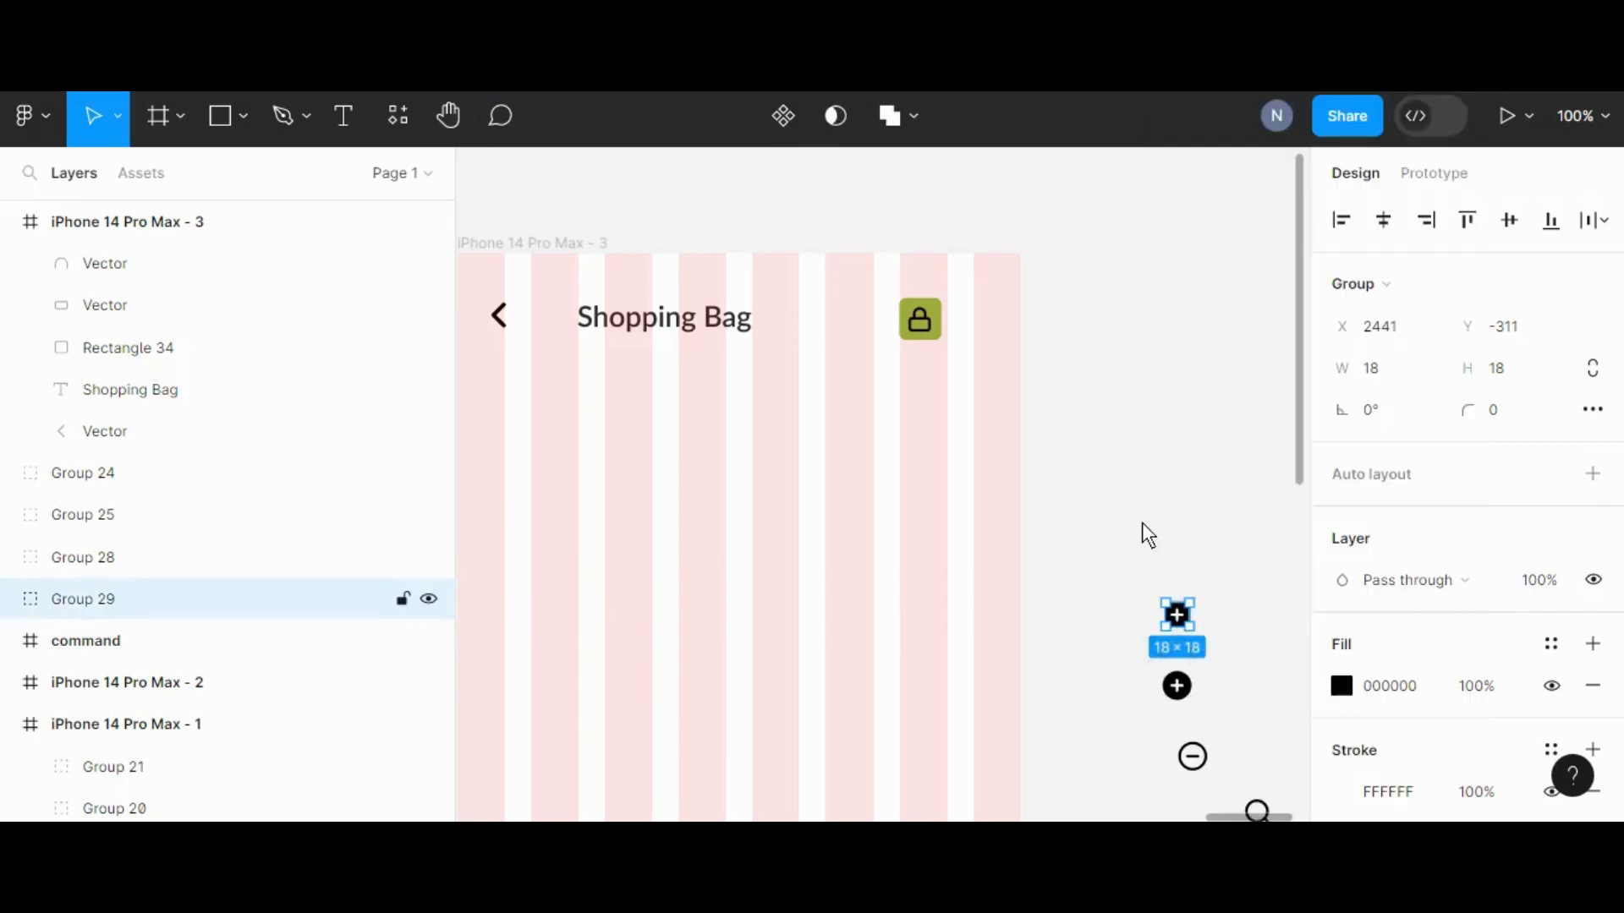
drag(1176, 615, 941, 306)
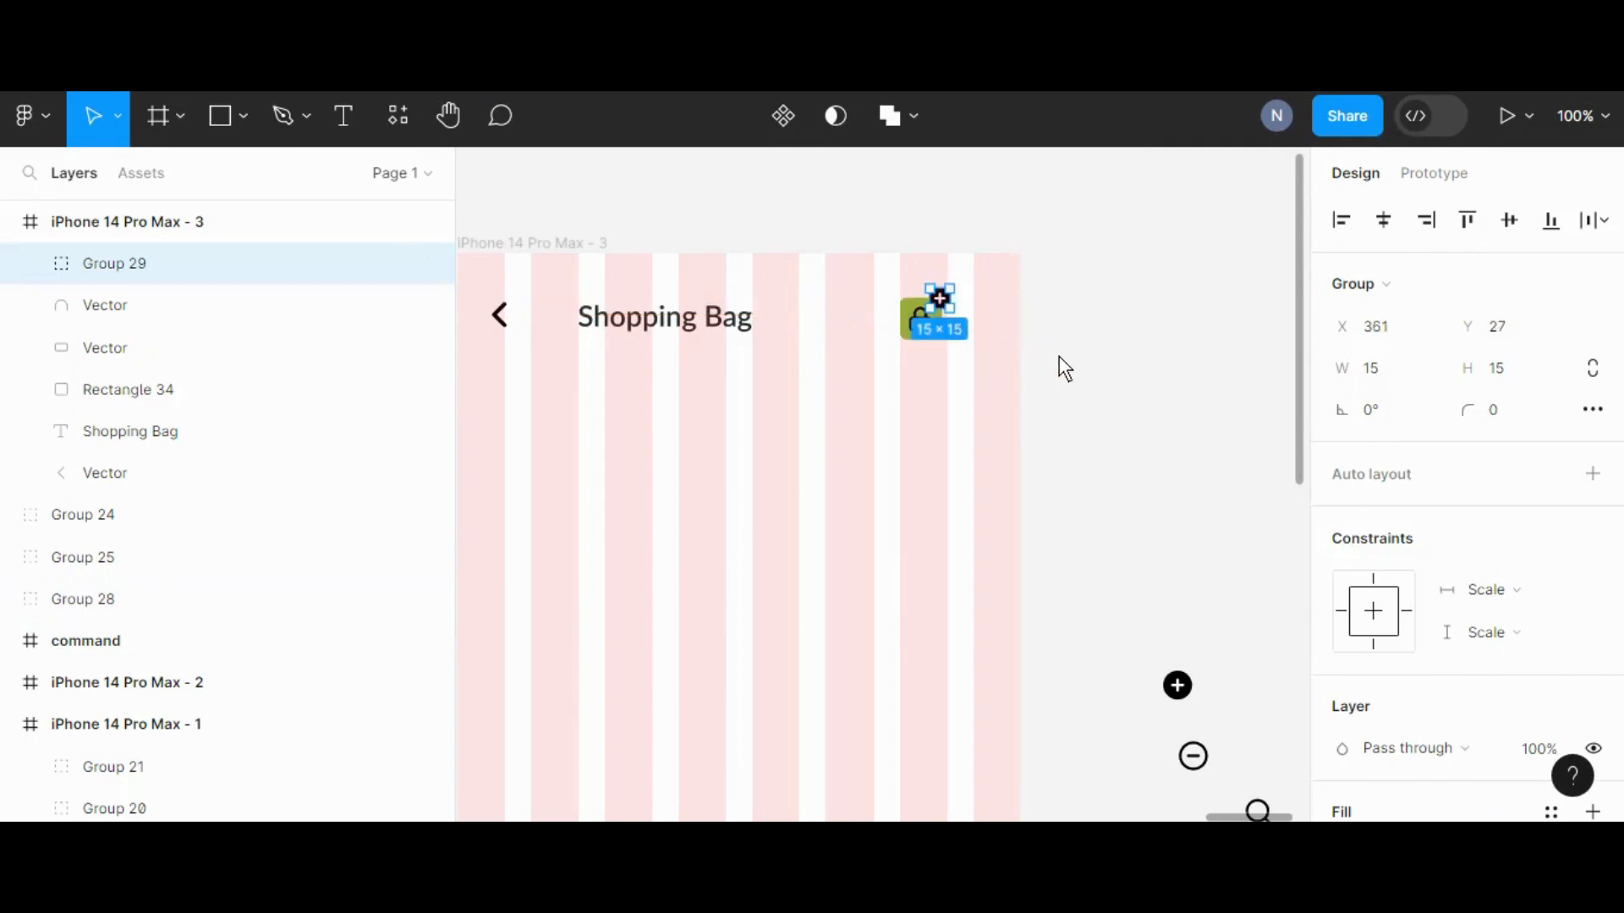
click(1058, 357)
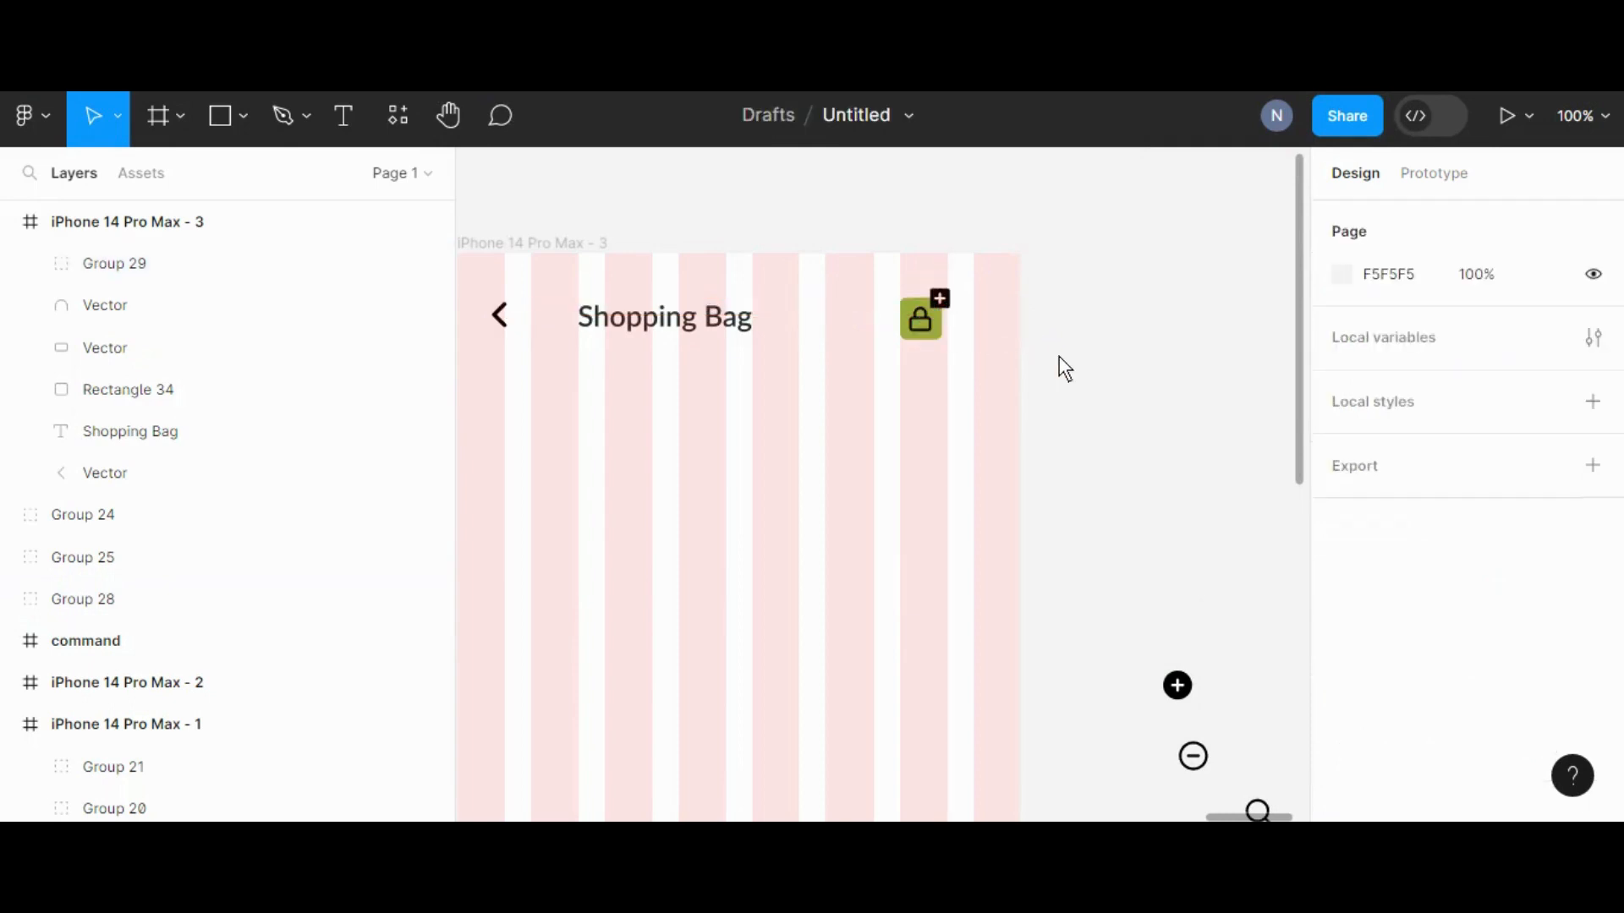
Scale the plus badge down to 12 × 12 and place it at X 361, Y 30 on the lock square's corner
click(937, 302)
drag(937, 302, 936, 307)
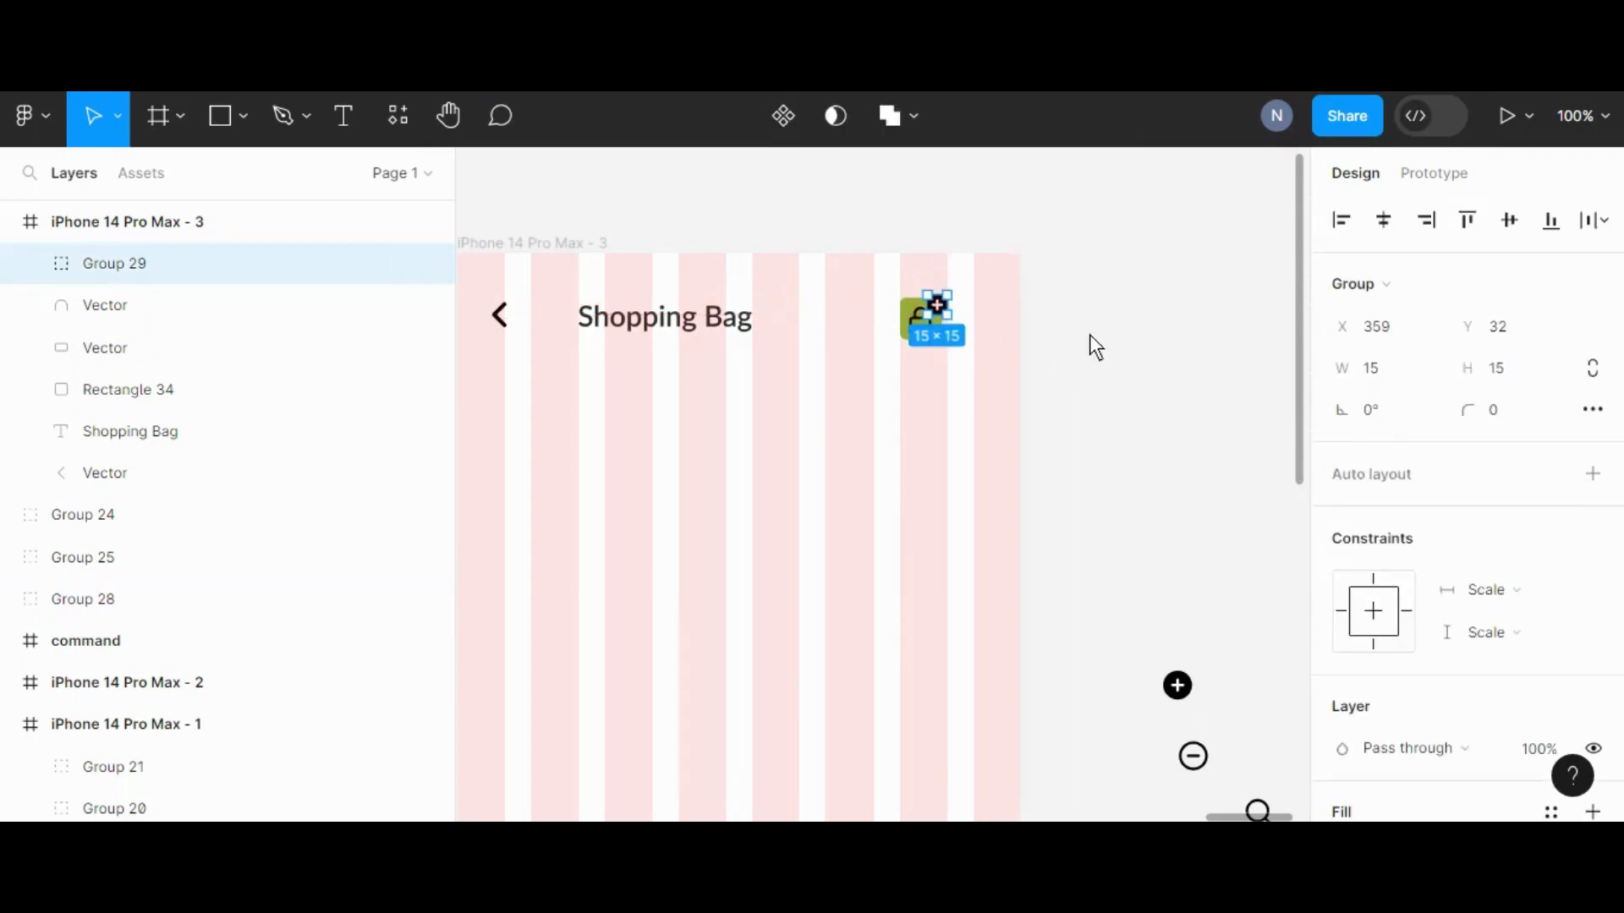
click(1093, 346)
key(ctrl+plus)
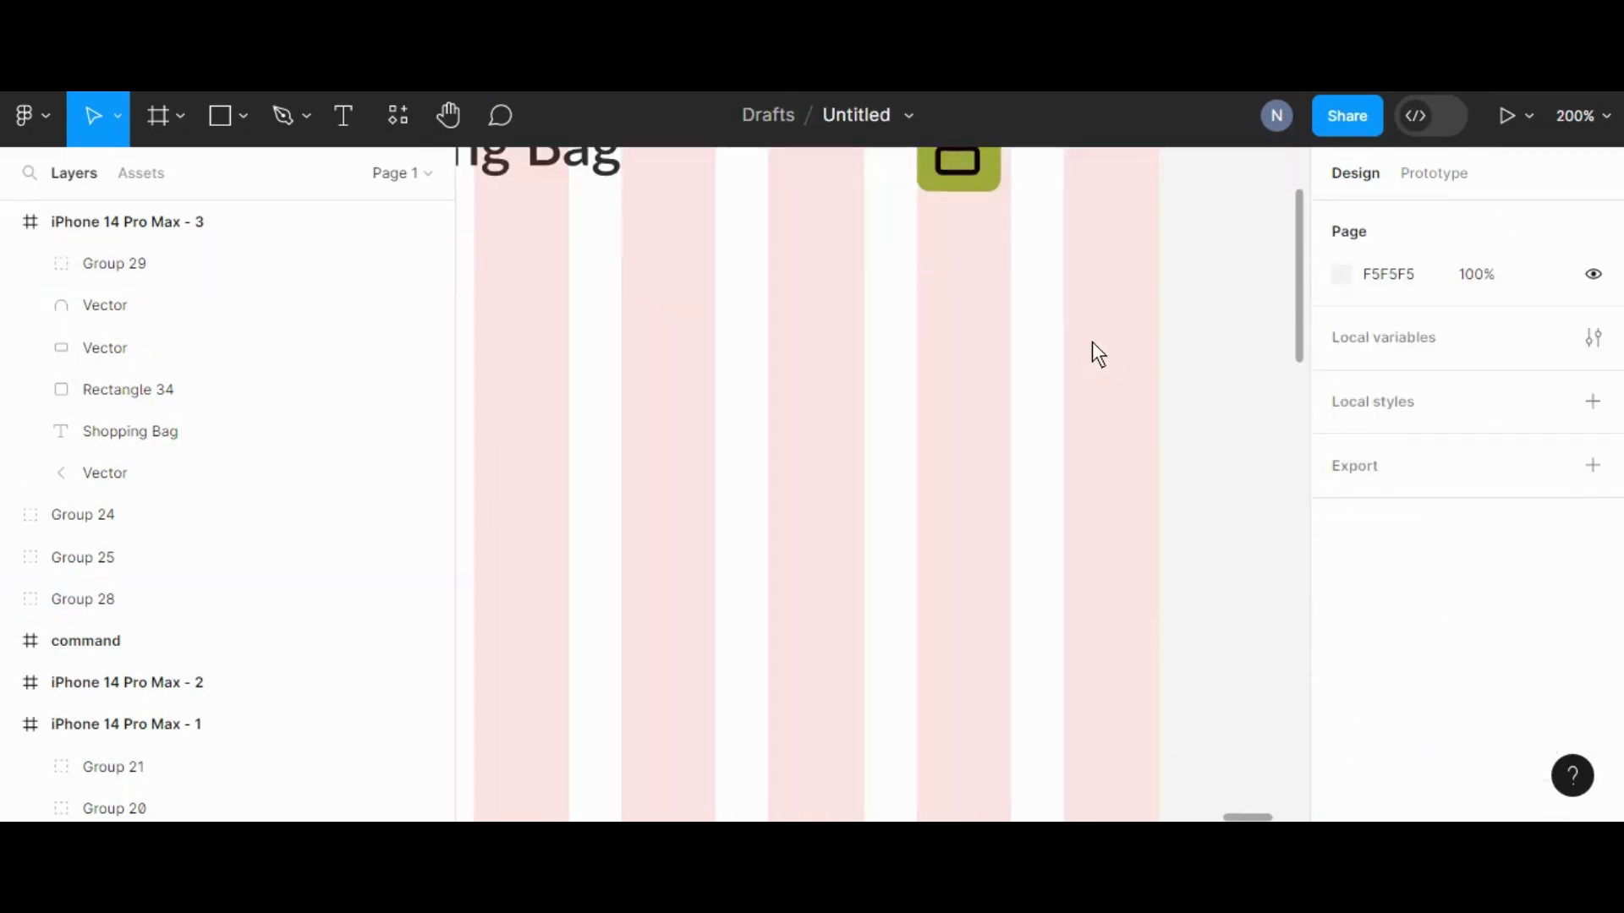
scroll(1091, 339, up, 3)
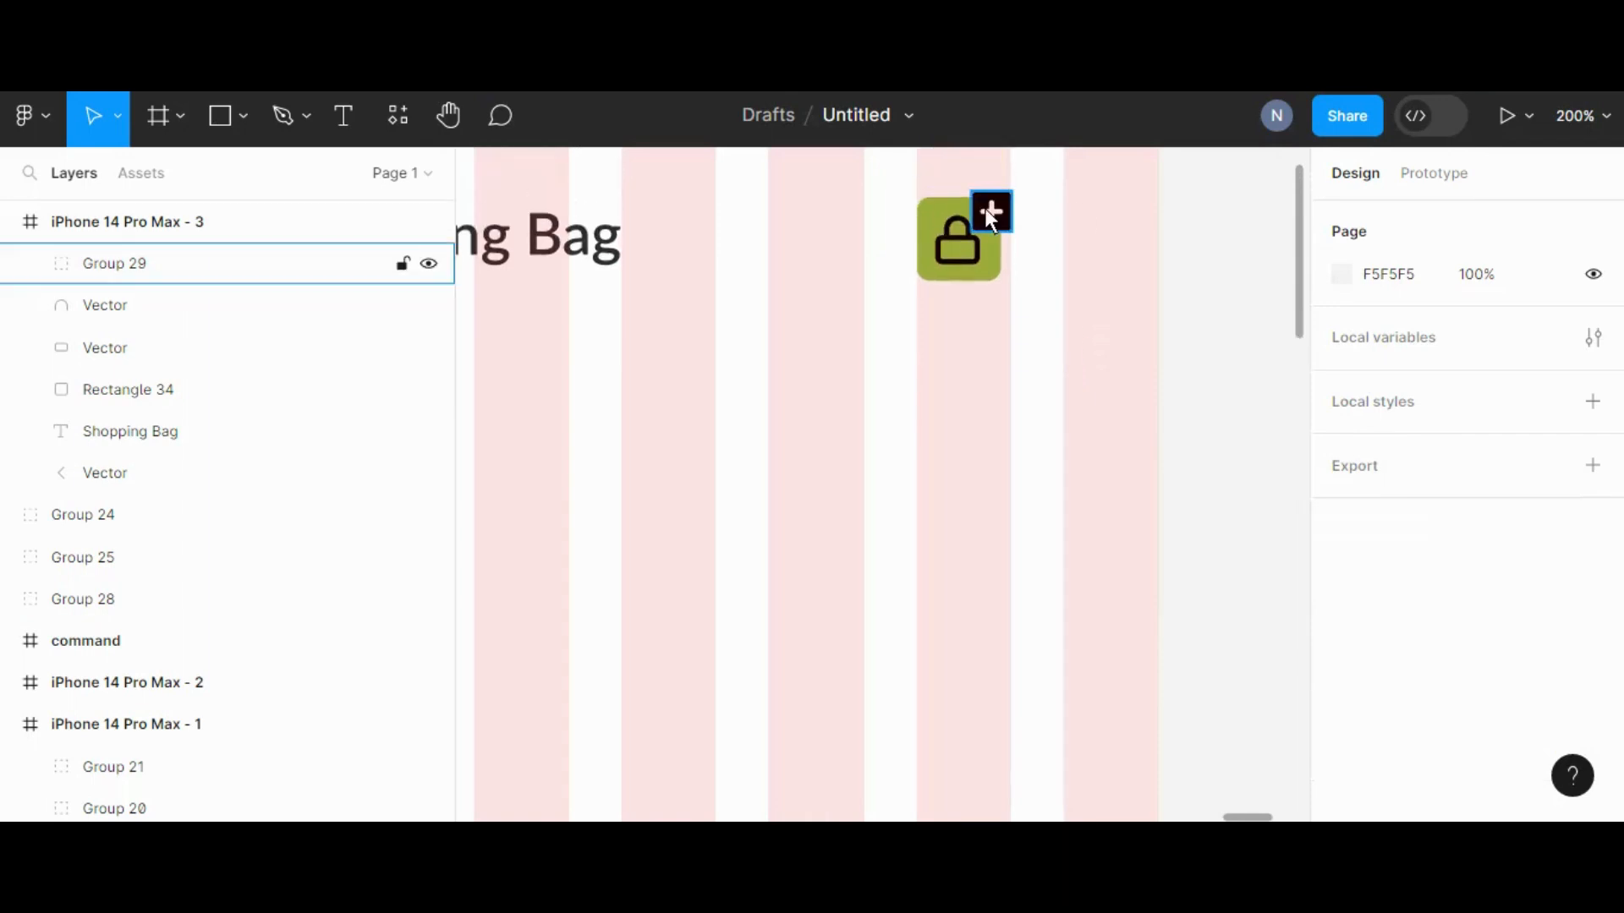
click(986, 211)
drag(986, 211, 1001, 190)
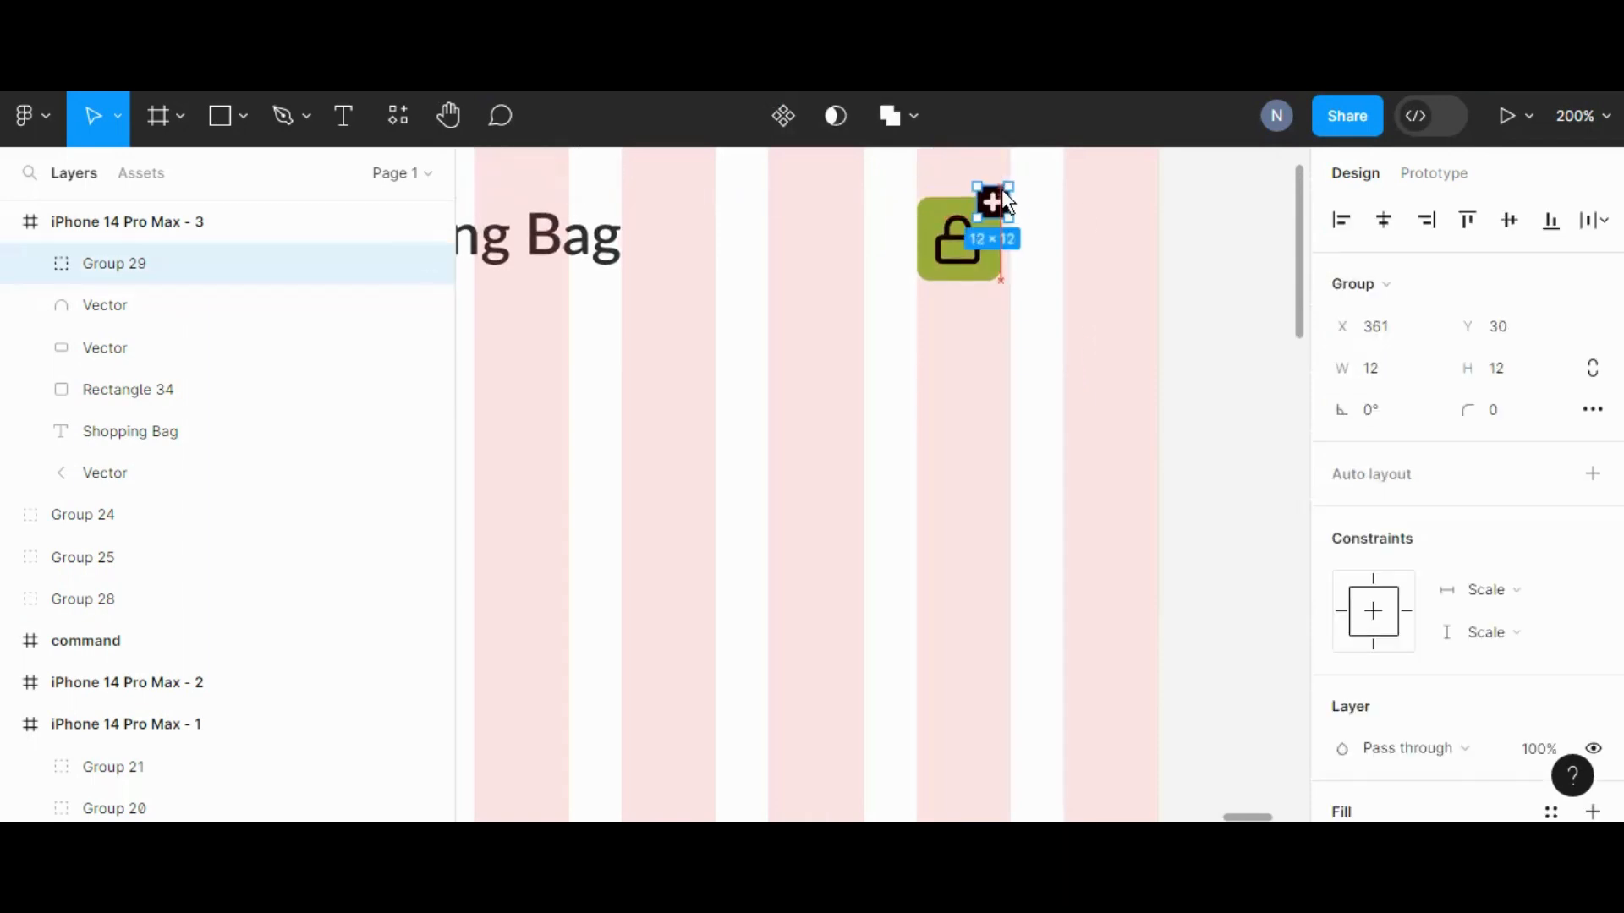
click(1194, 357)
key(ctrl+minus)
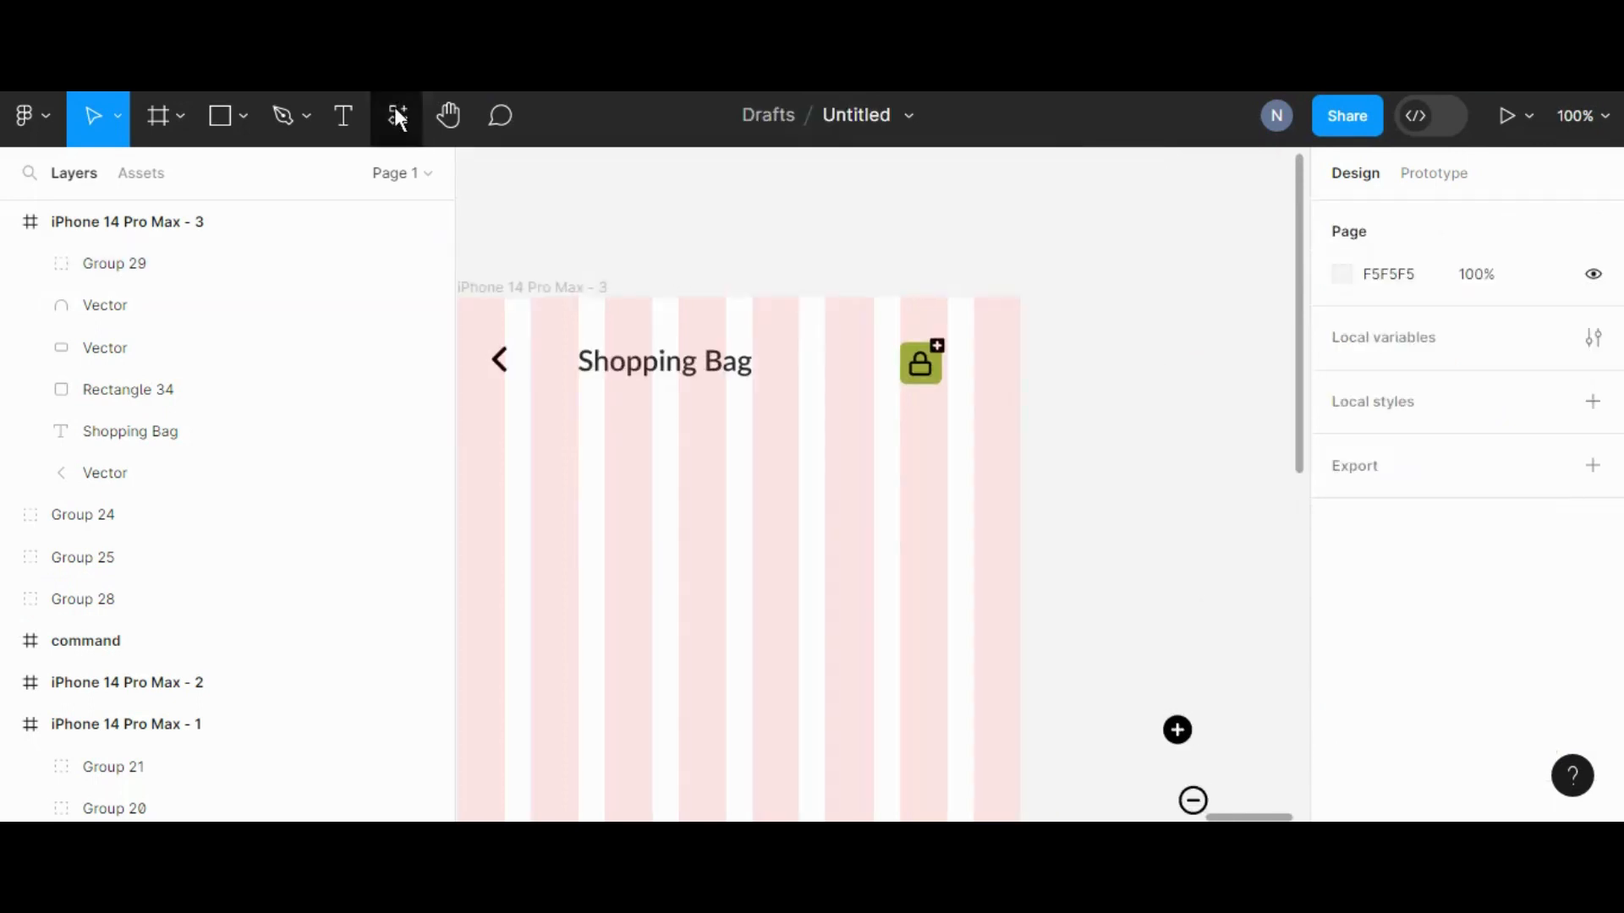
Align all the header elements of the new frame on their vertical centers
click(449, 116)
drag(827, 584, 906, 341)
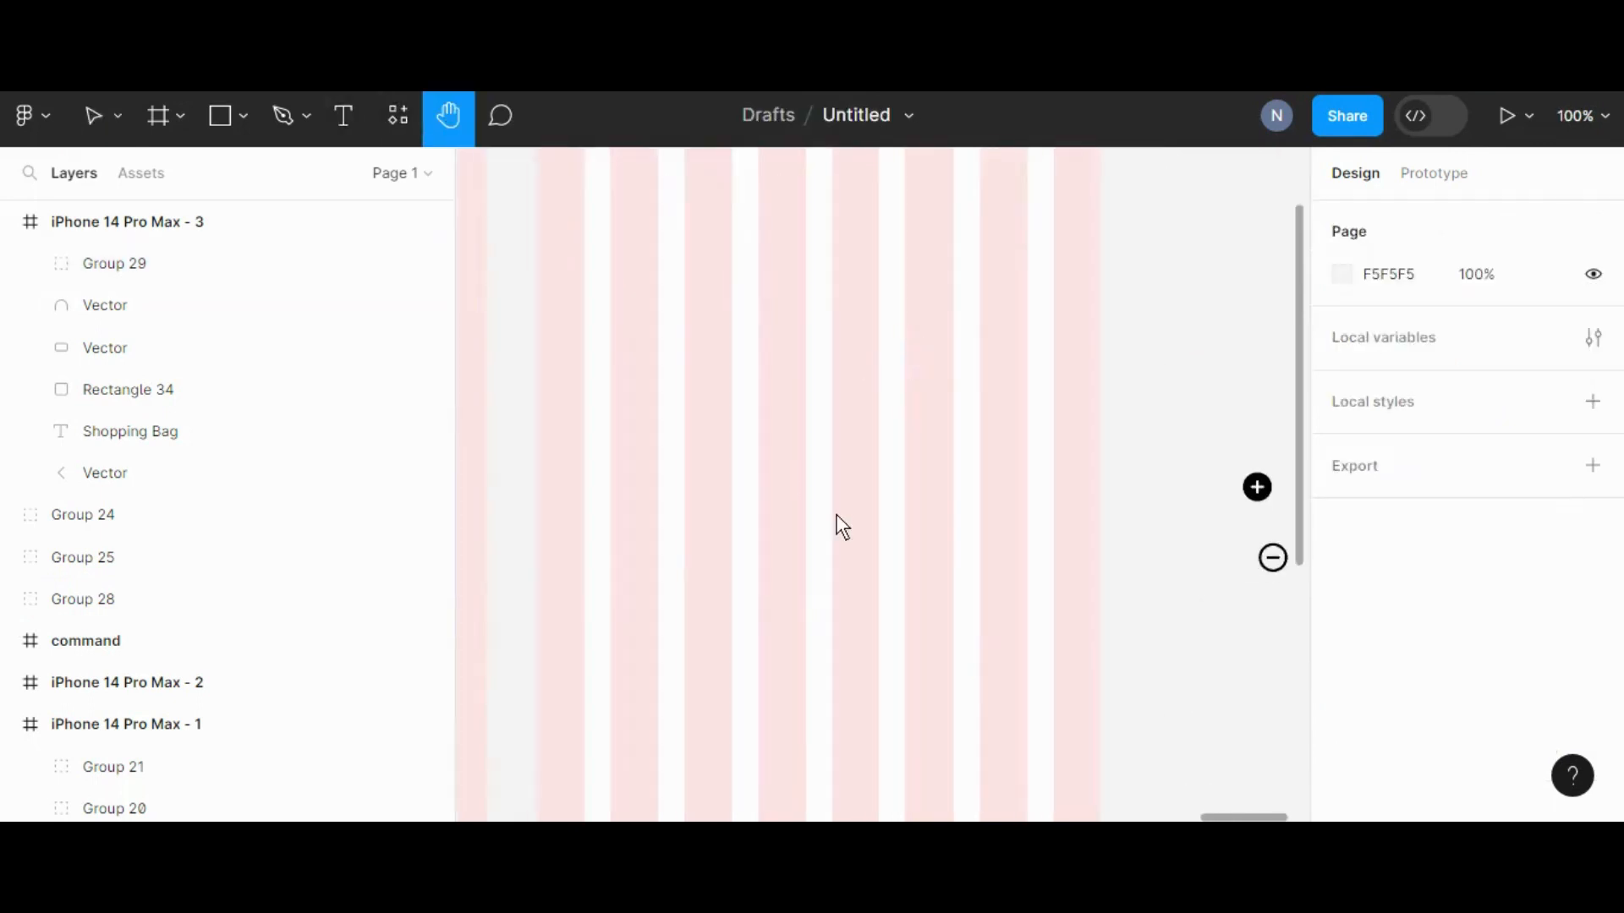
drag(838, 517, 886, 556)
key(ctrl+minus)
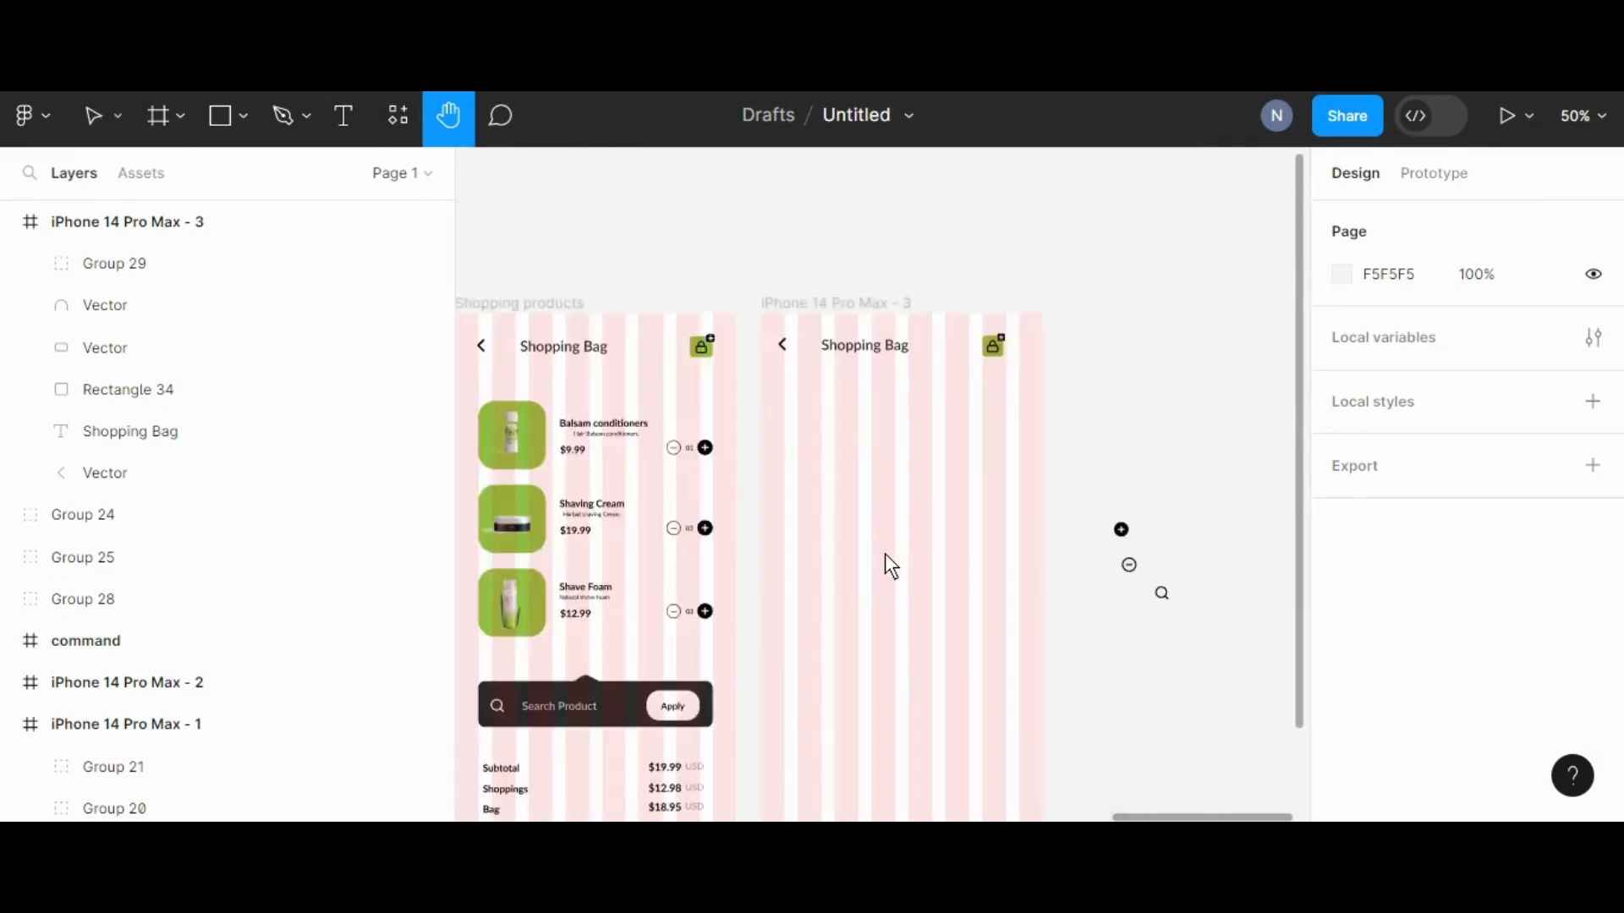
scroll(890, 524, down, 3)
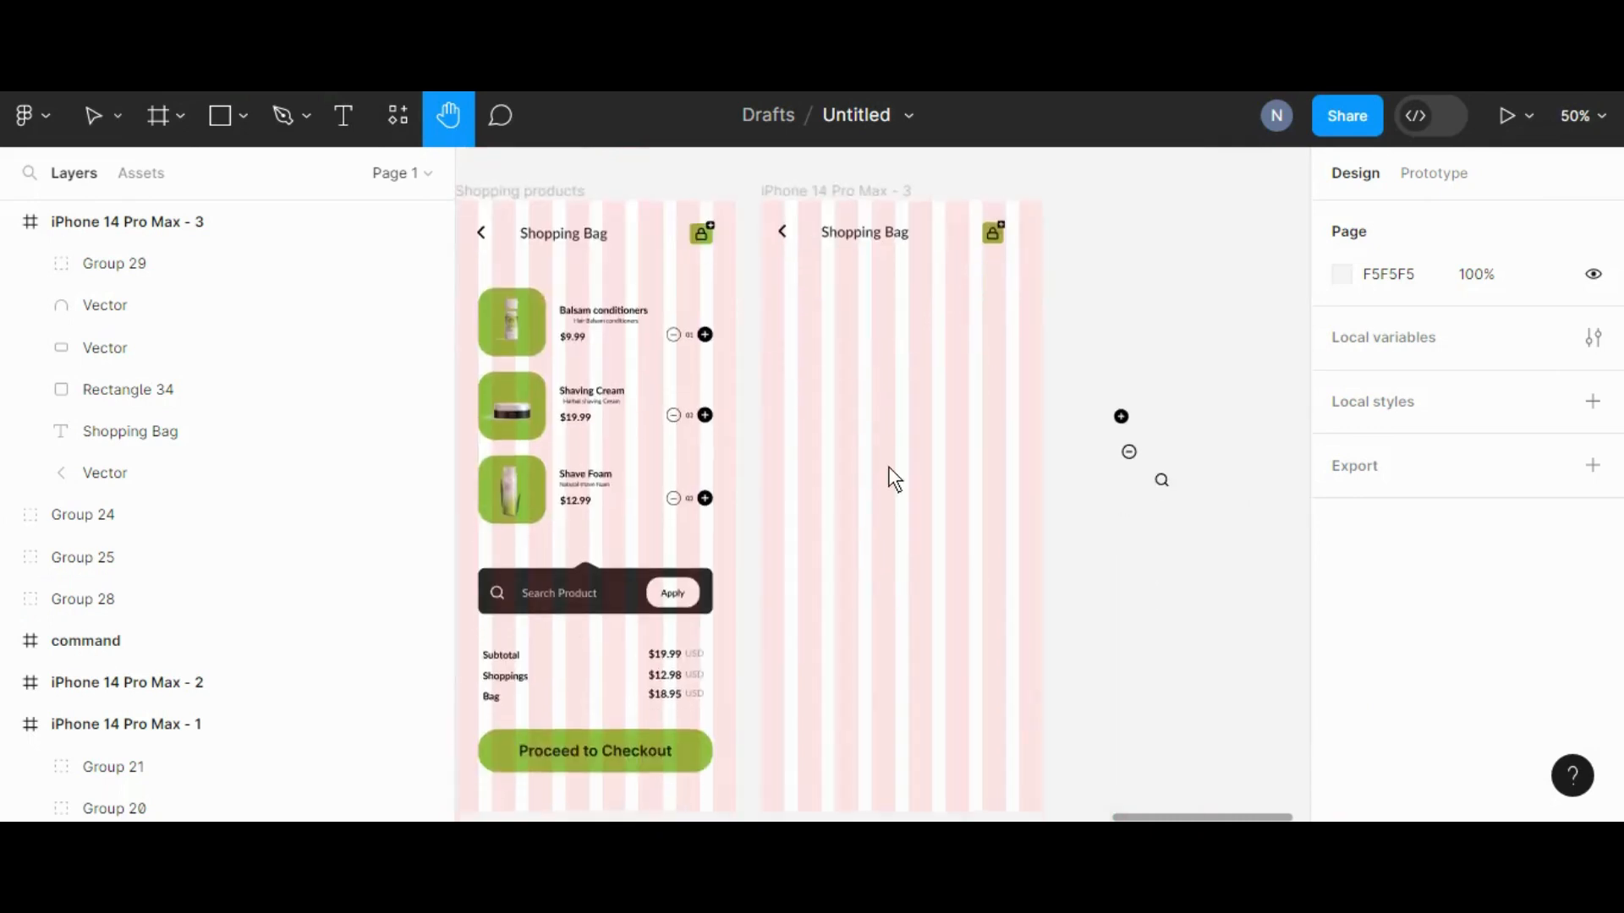
click(104, 118)
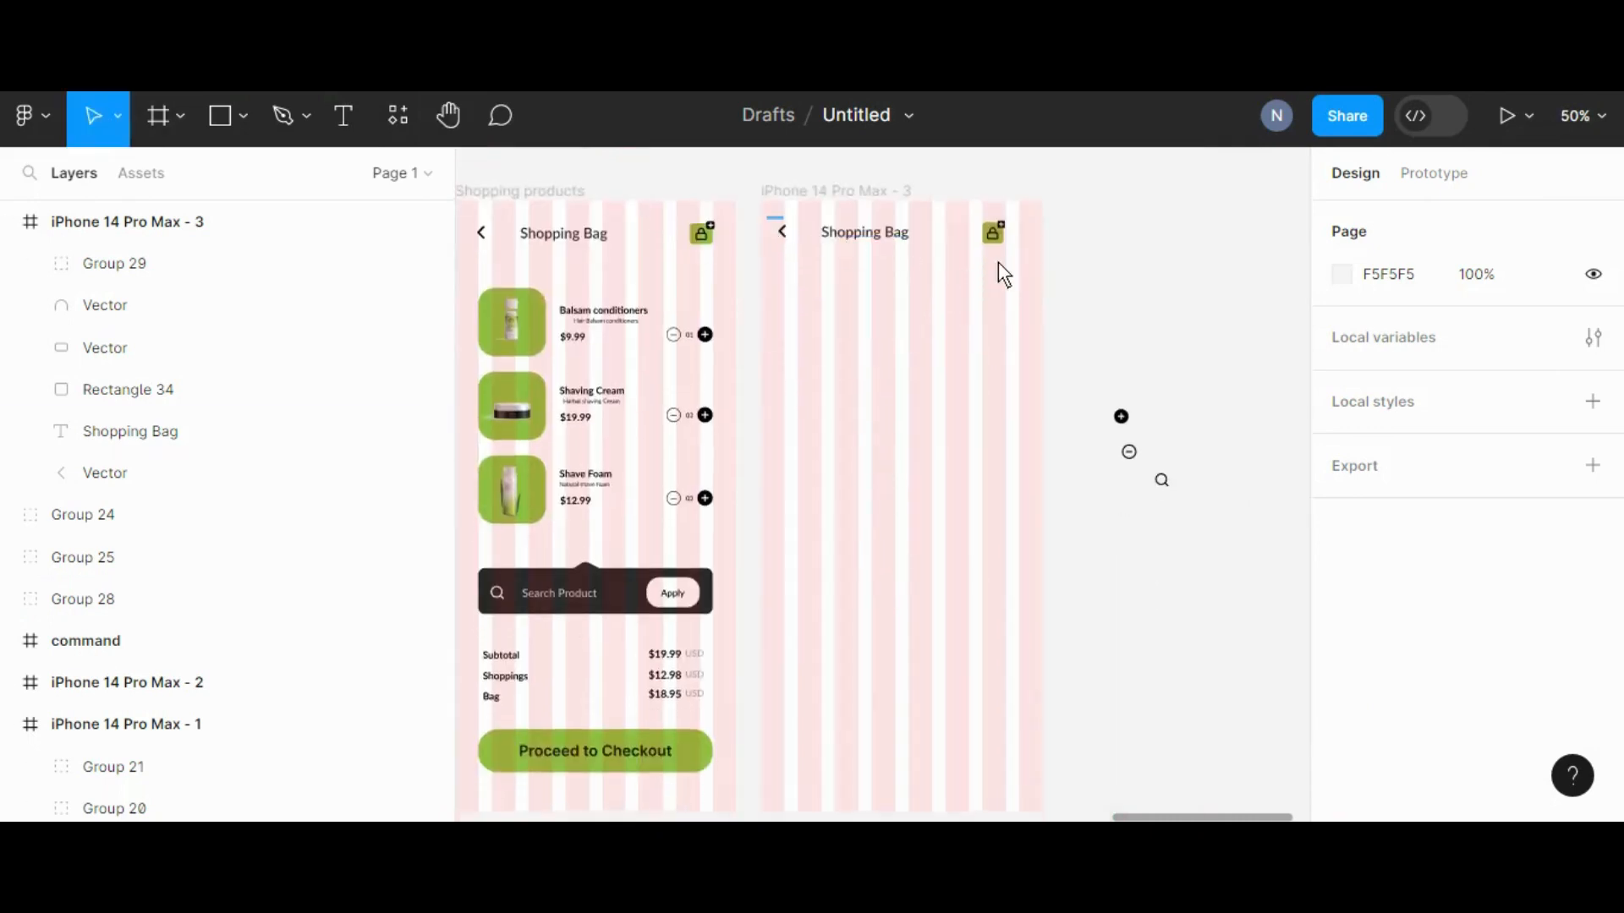
drag(765, 216, 1027, 262)
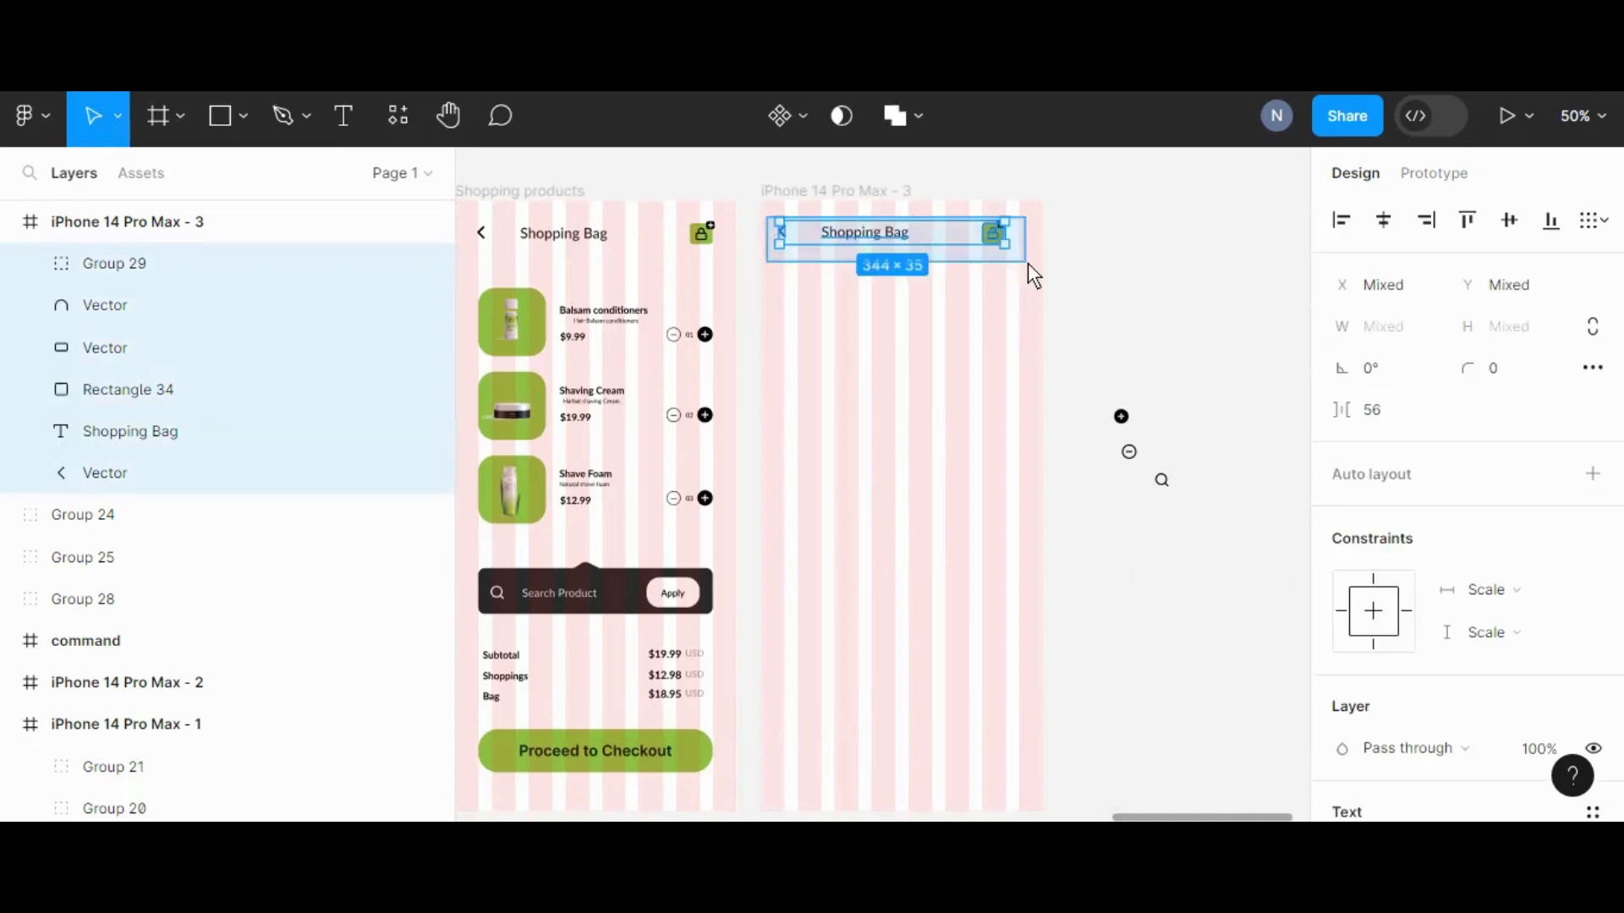
click(1514, 230)
click(1134, 282)
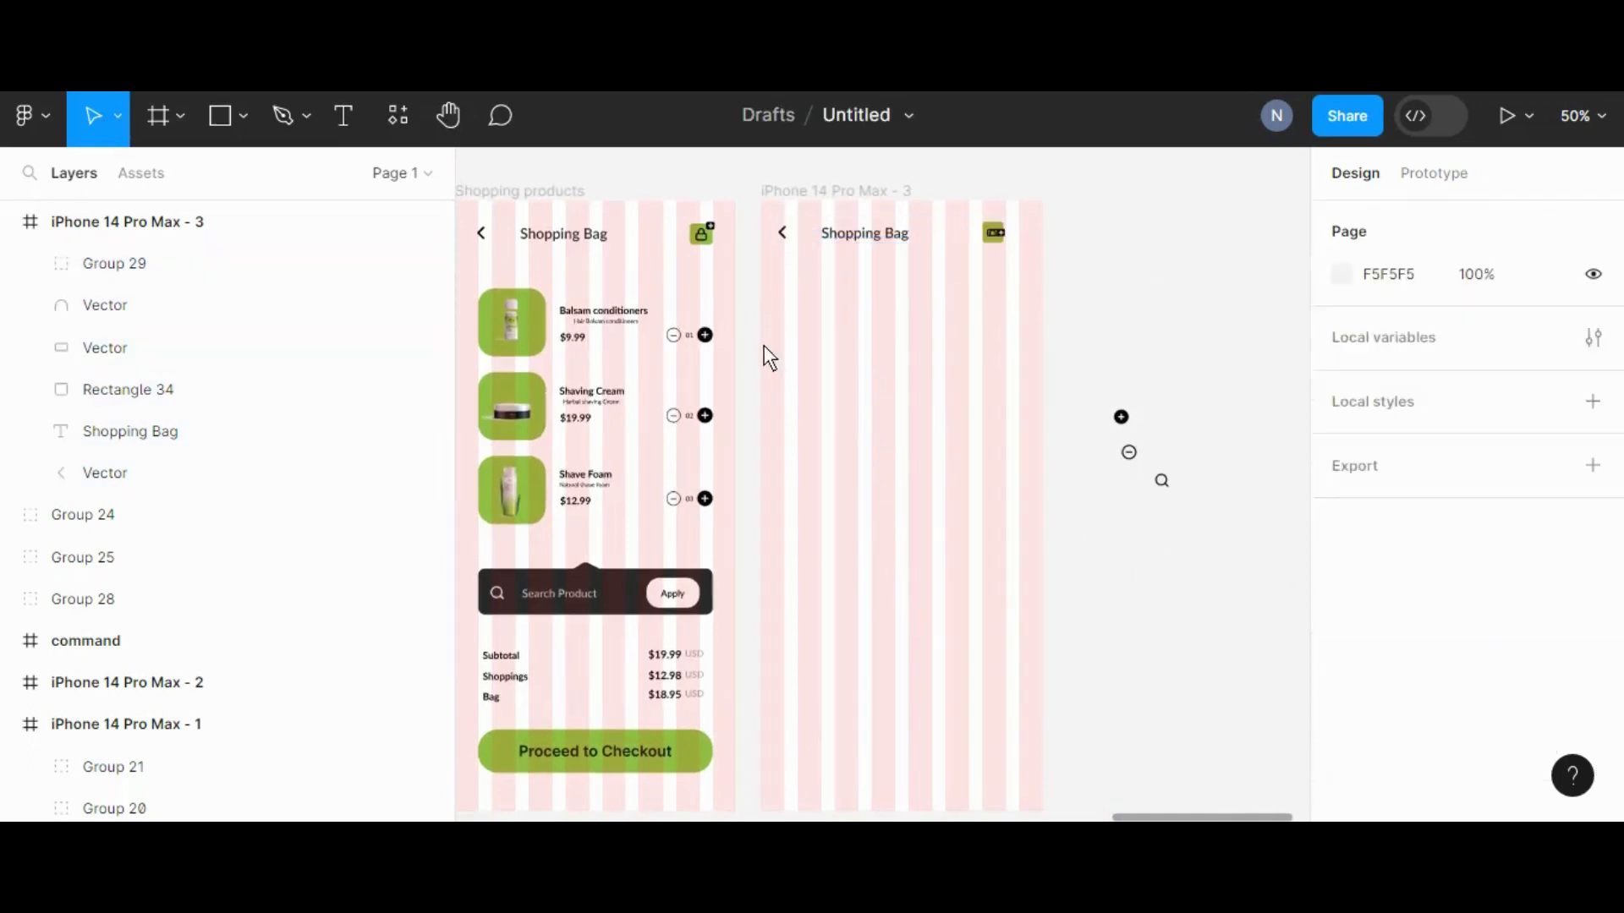
Draw a rectangle about 93 × 90 below the header in the new frame for the first product tile
click(242, 116)
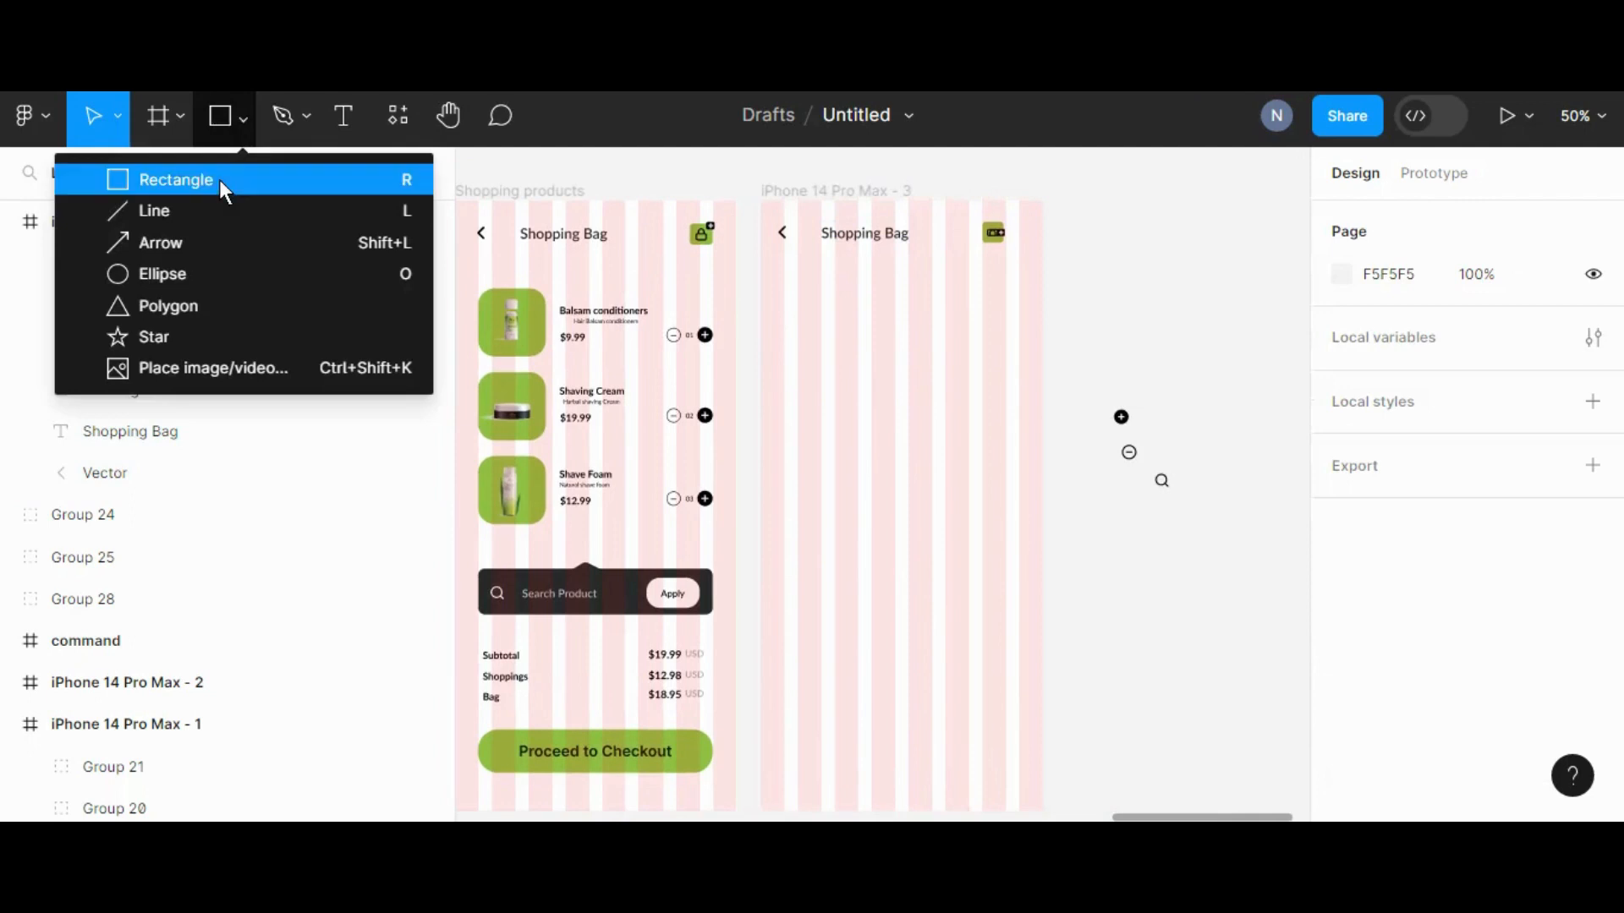
click(220, 180)
mouse_move(797, 302)
mouse_down()
mouse_move(855, 377)
mouse_move(860, 364)
mouse_up()
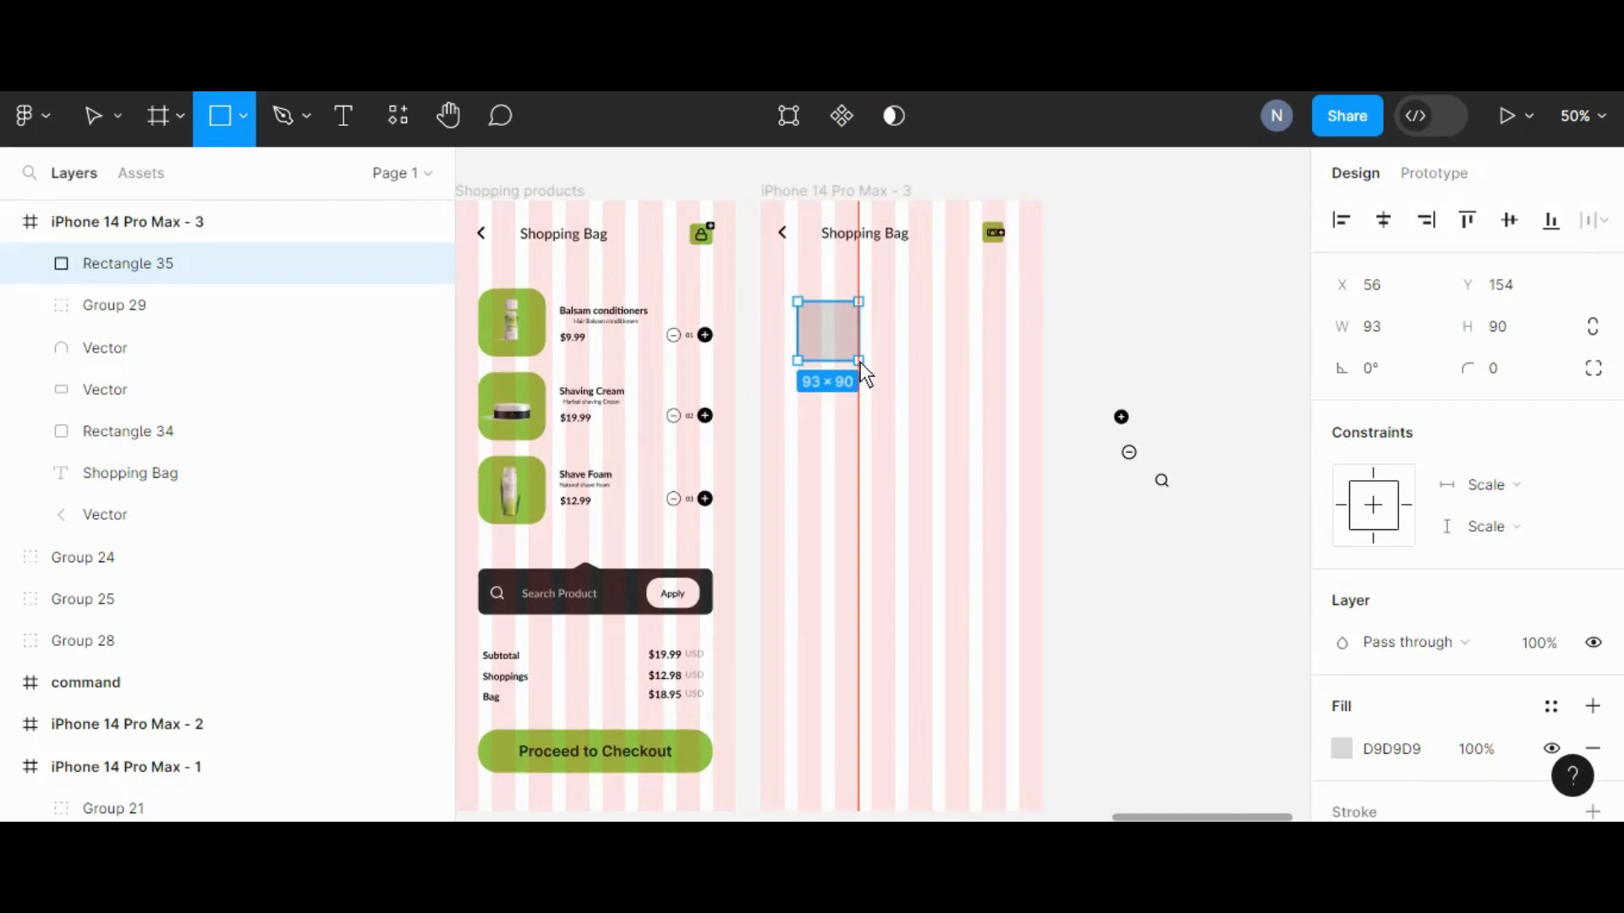
Compare with the reference product tile and resize the new rectangle to about 96 × 102, with its left edge at X 36
click(546, 321)
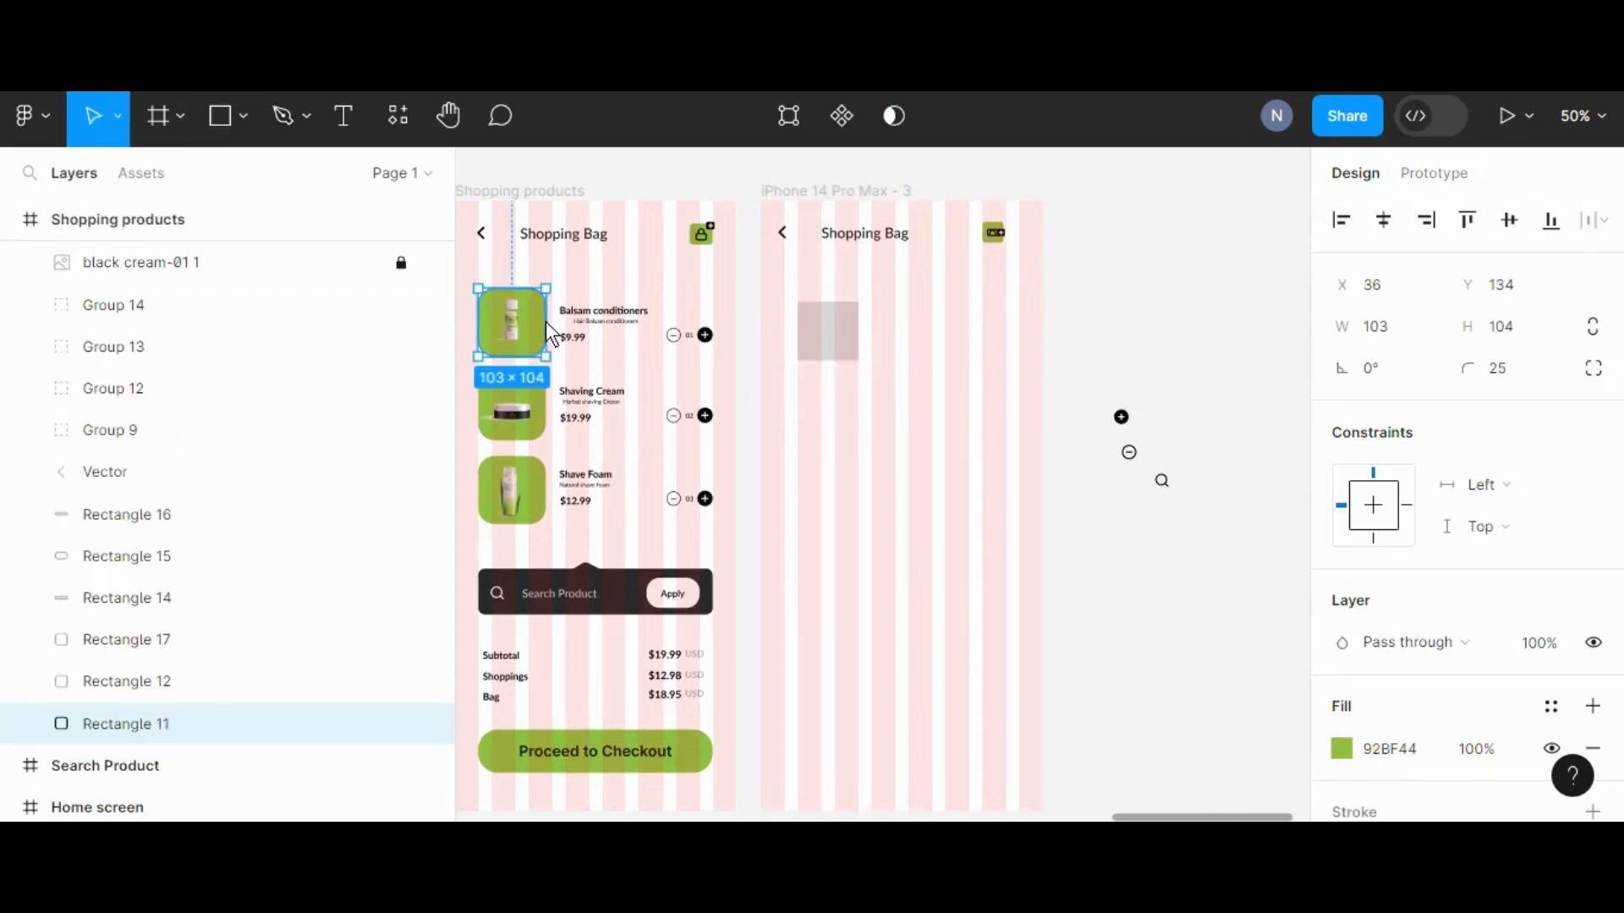
click(829, 342)
drag(833, 301, 834, 295)
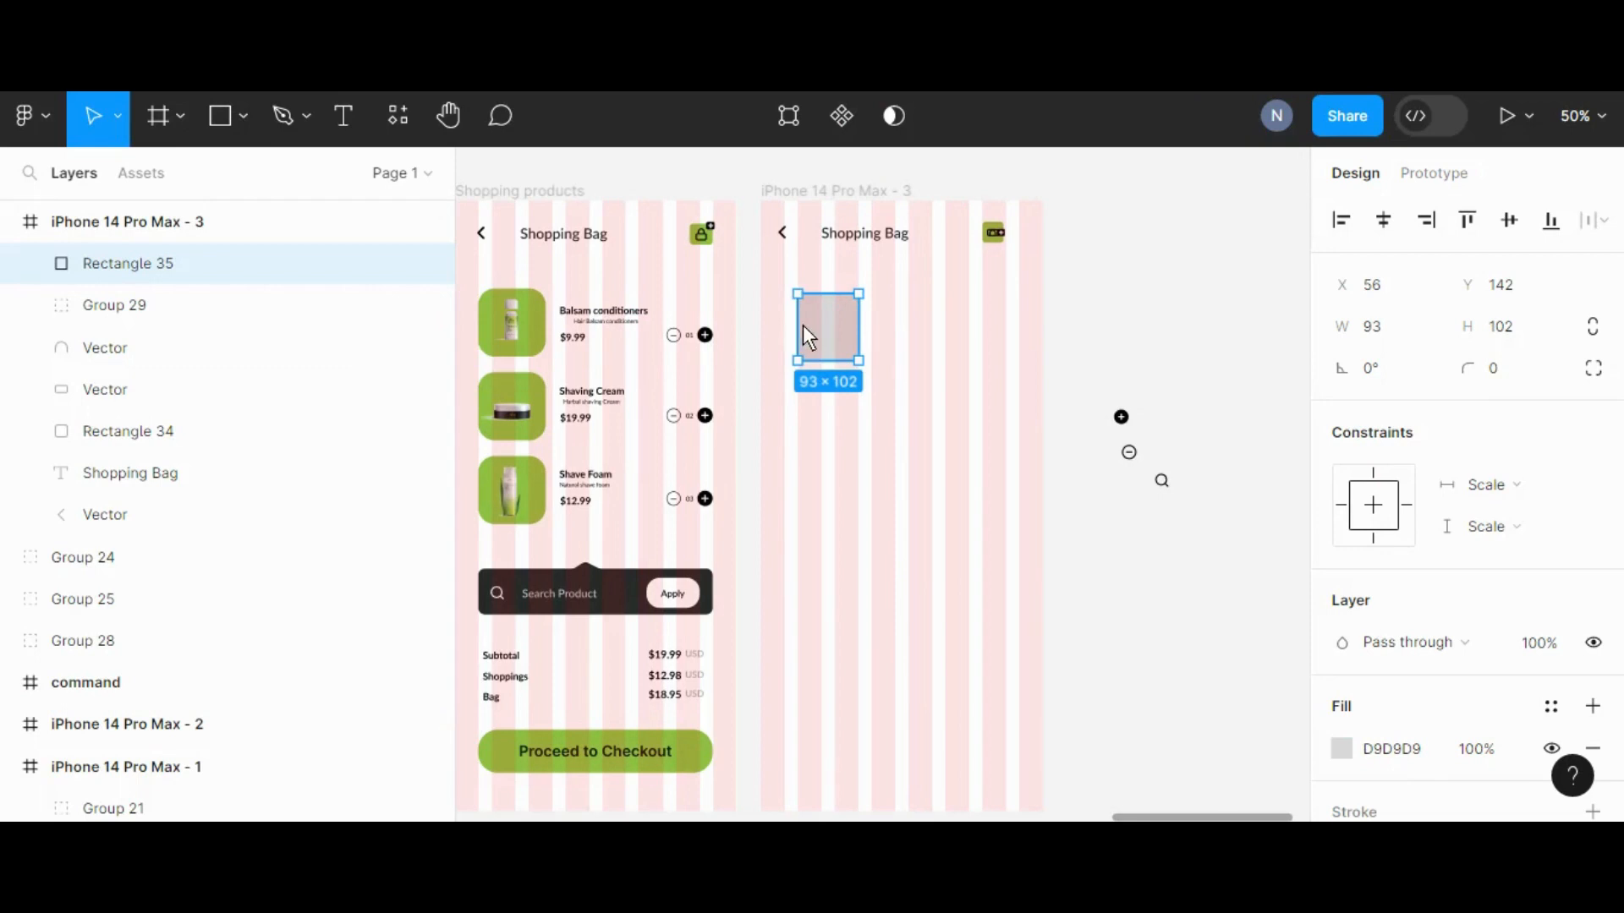
drag(789, 328, 783, 342)
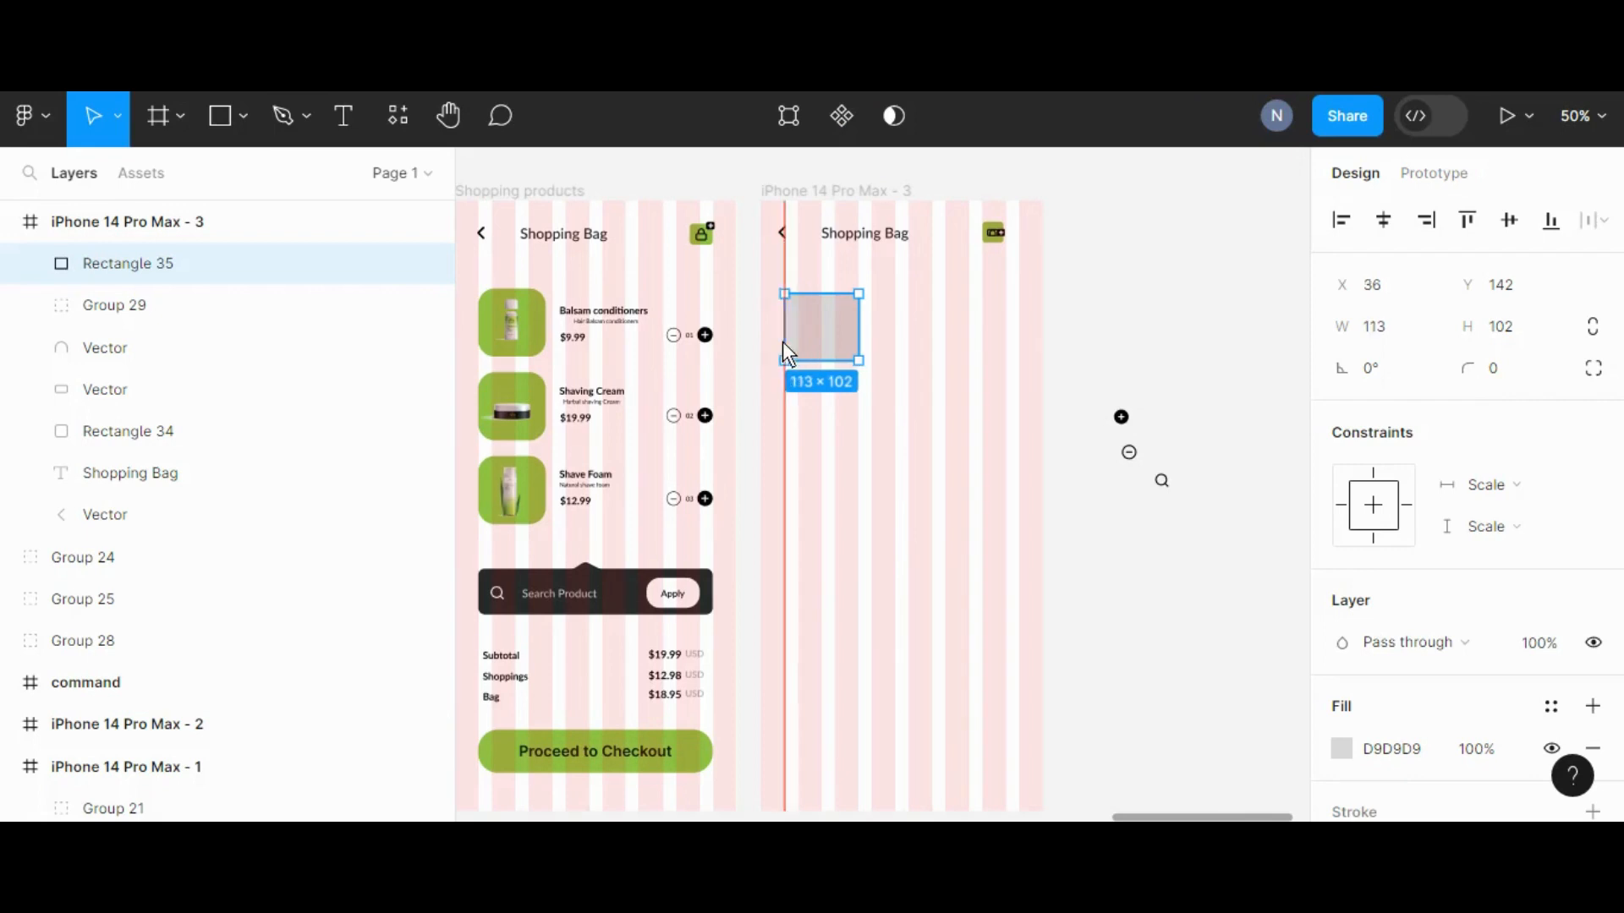
click(1132, 343)
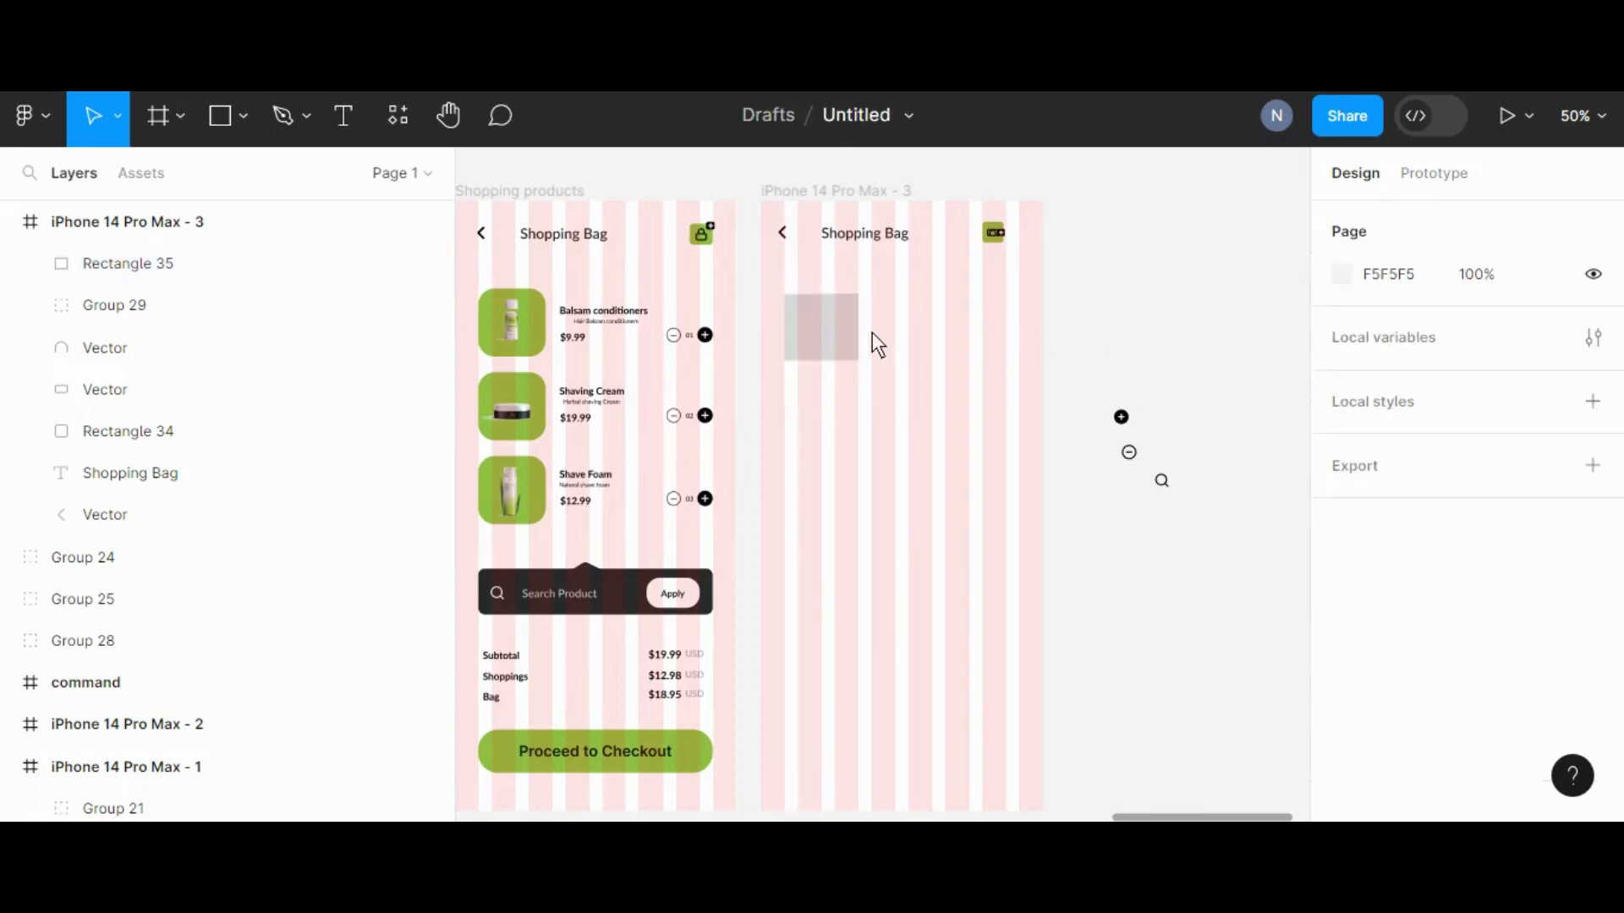
click(842, 340)
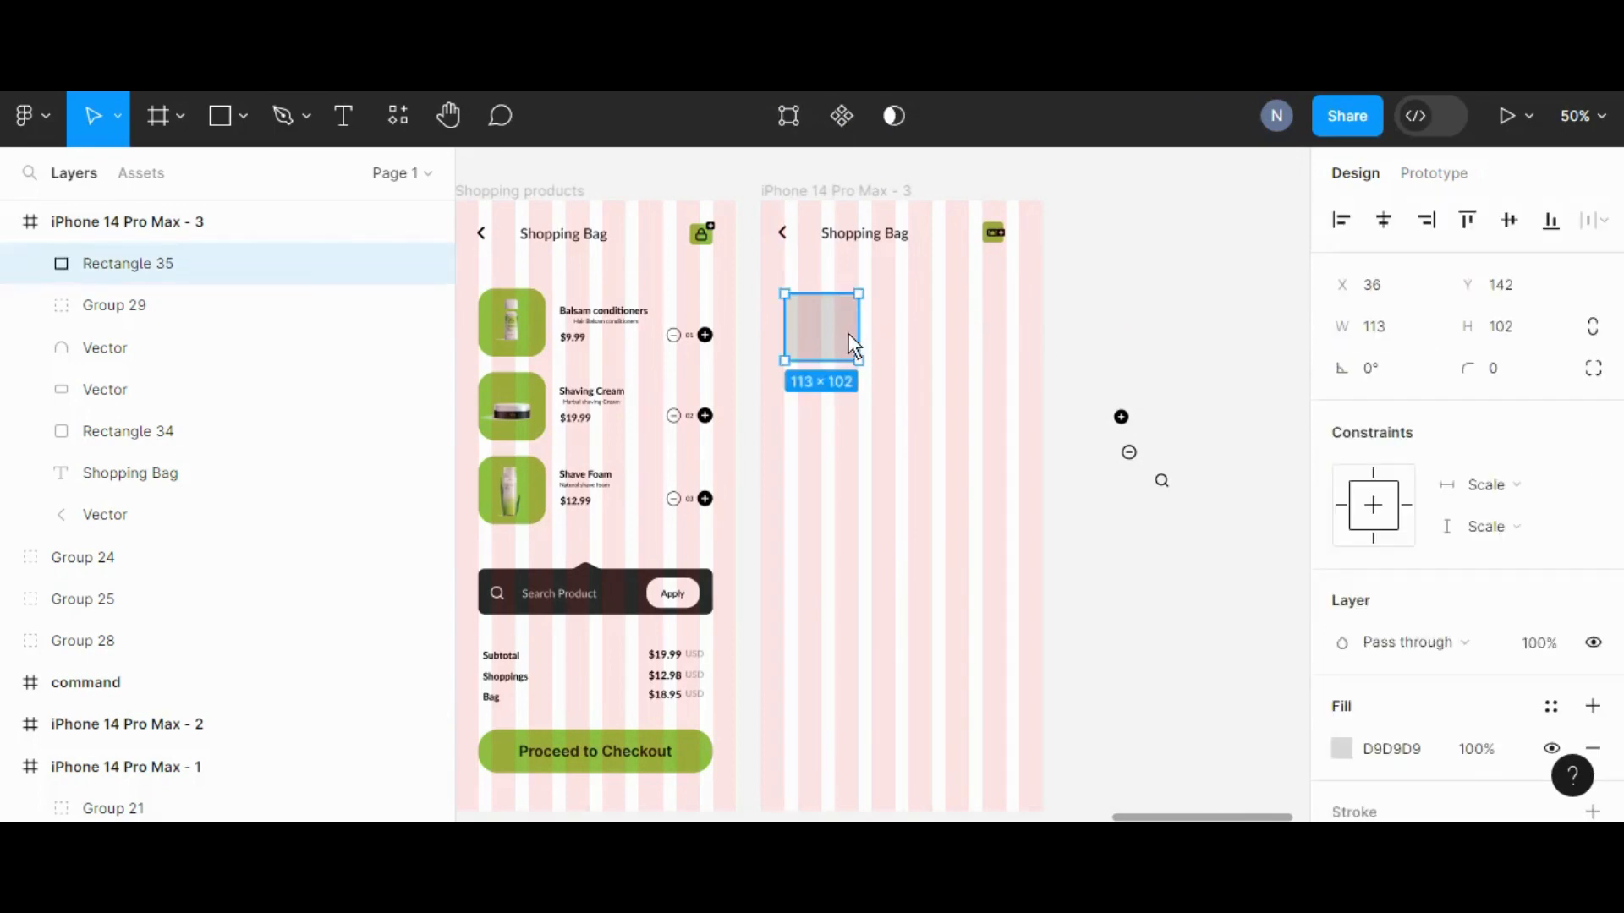
drag(844, 334, 846, 336)
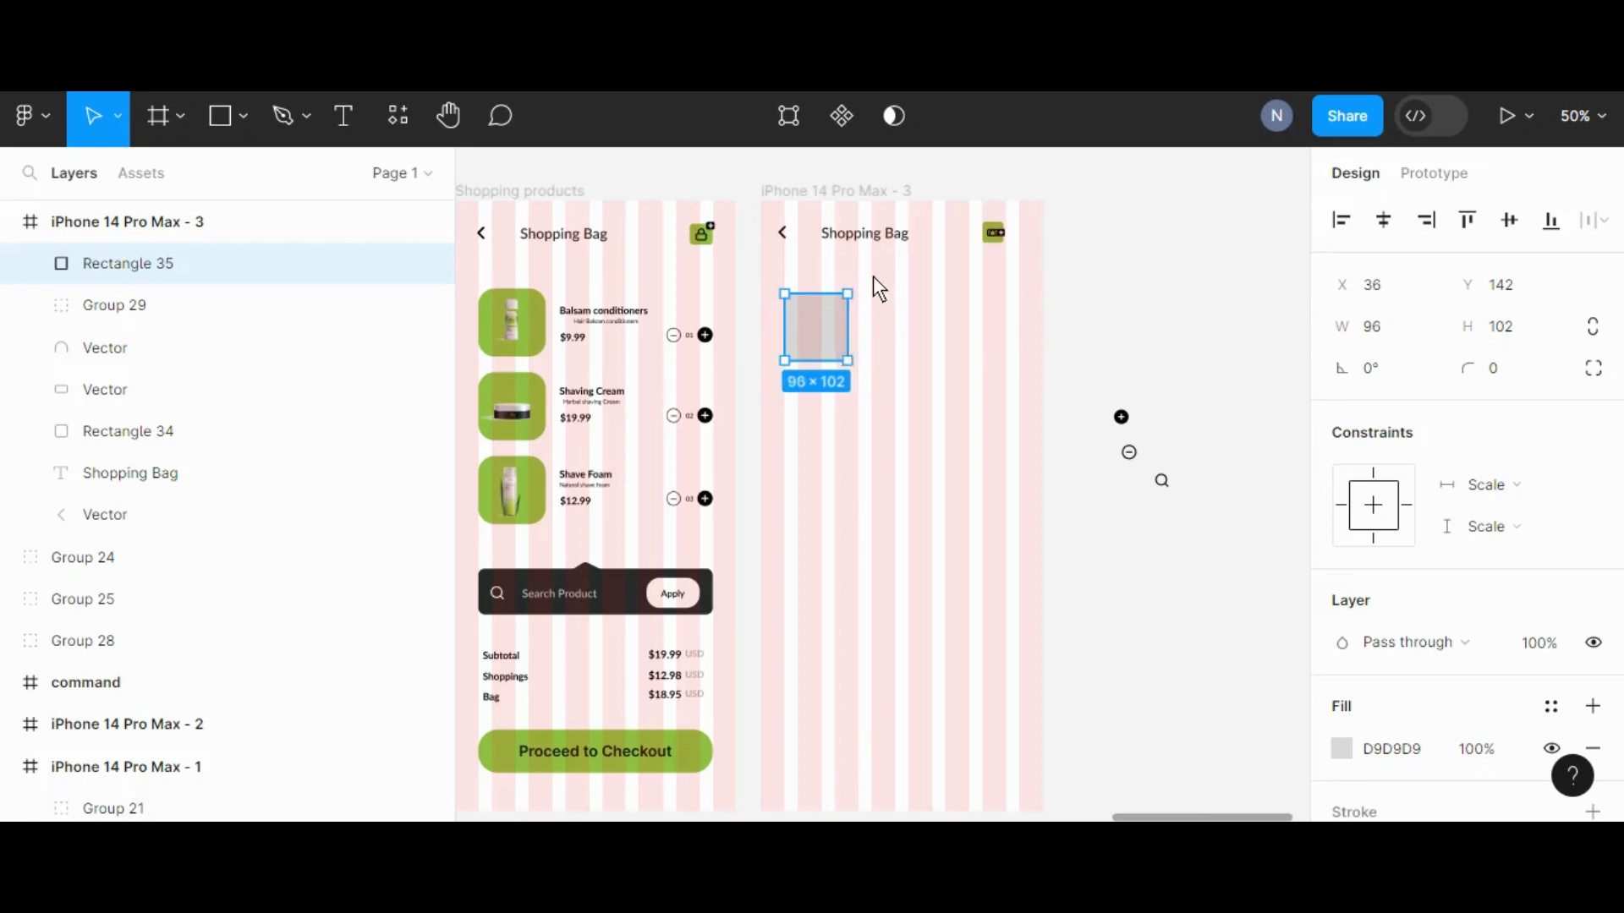
Set the new product tile's corner radius to 25, matching the reference tile
click(539, 325)
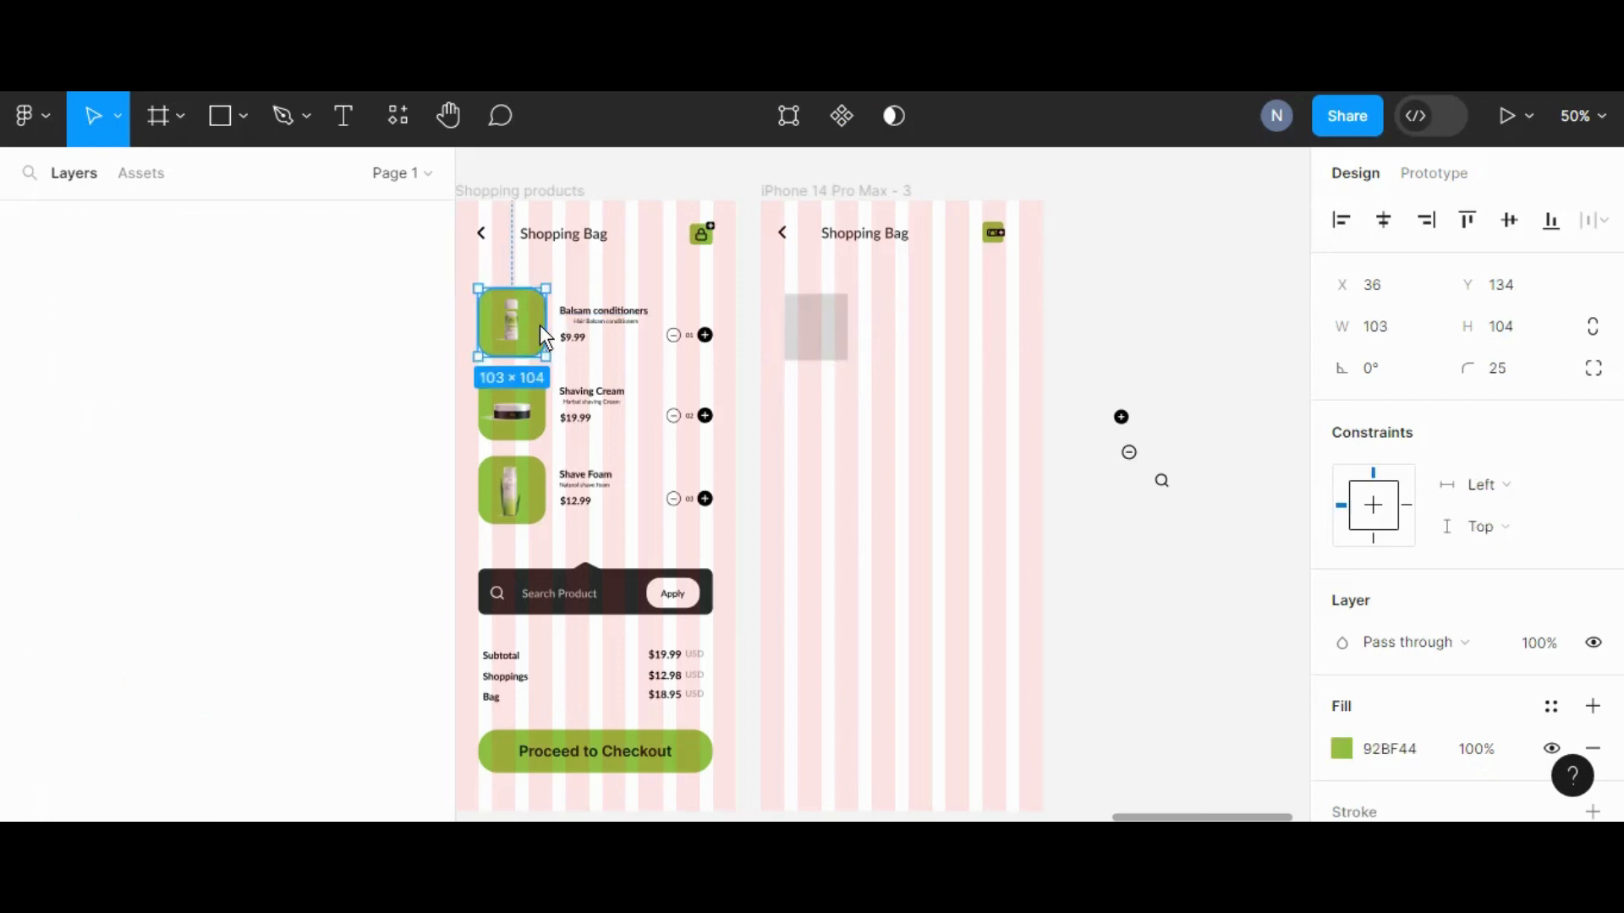
click(834, 338)
click(1509, 368)
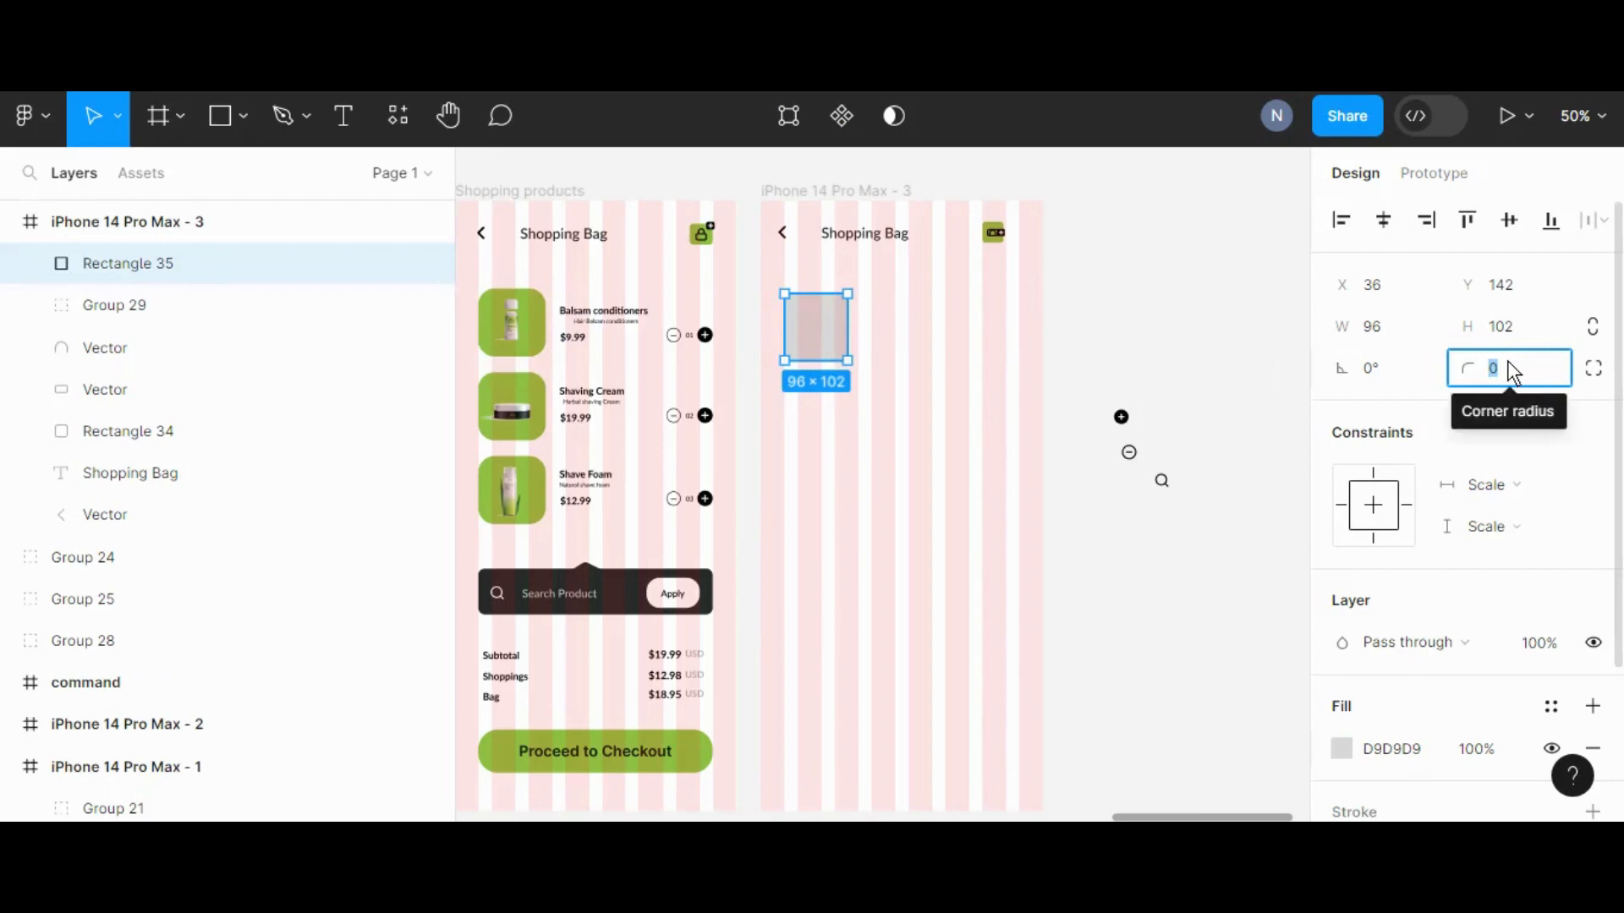
key(BackSpace)
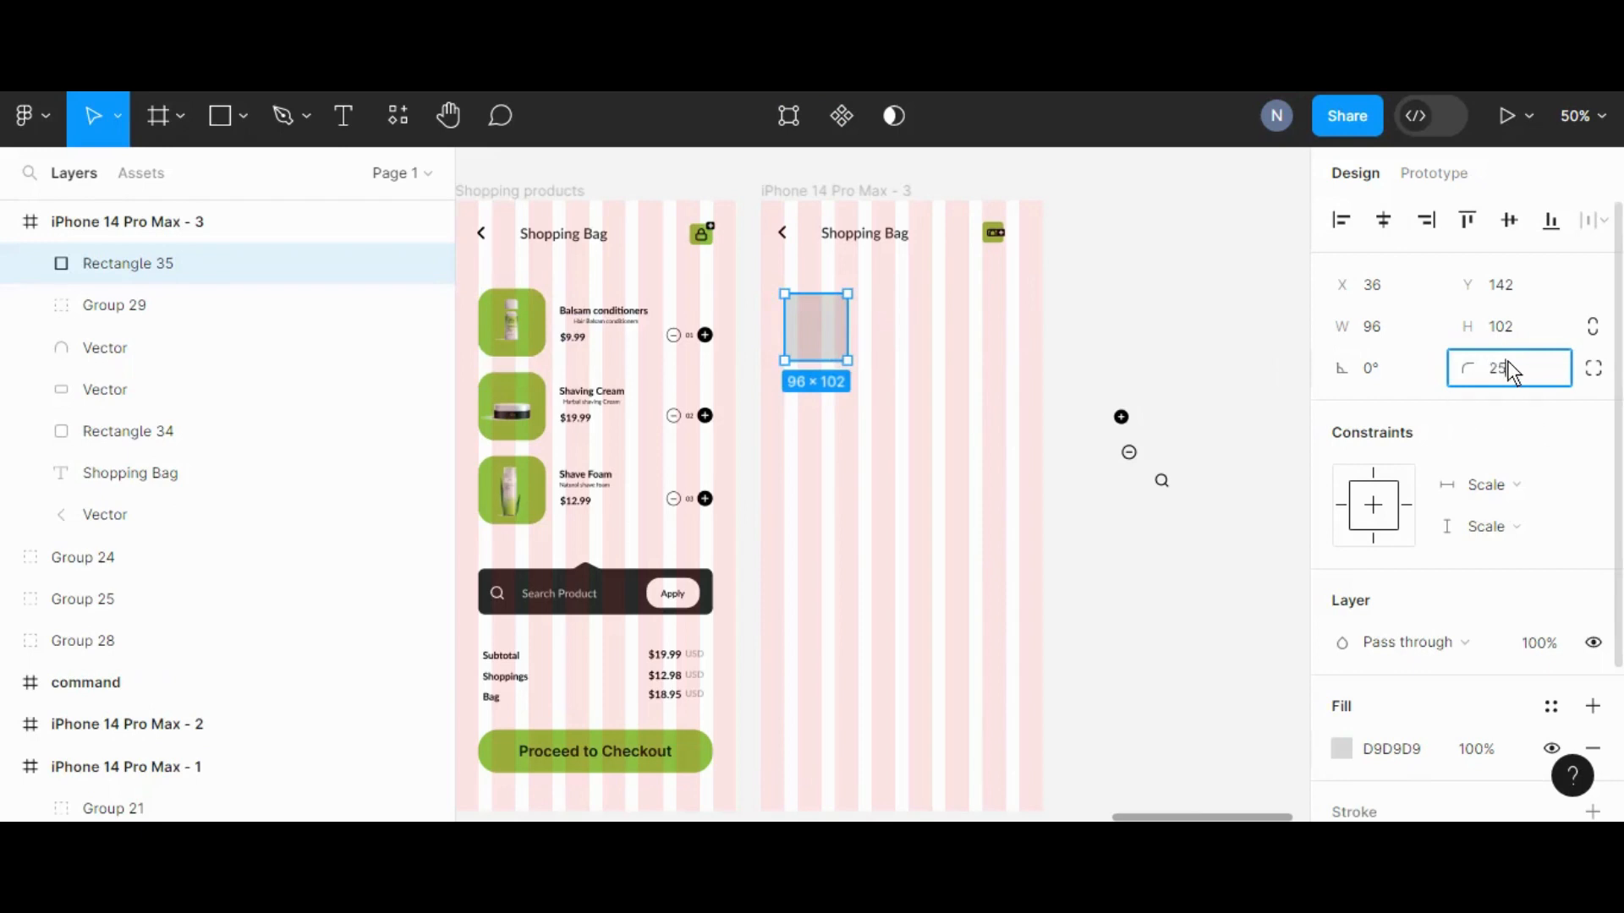
click(1122, 544)
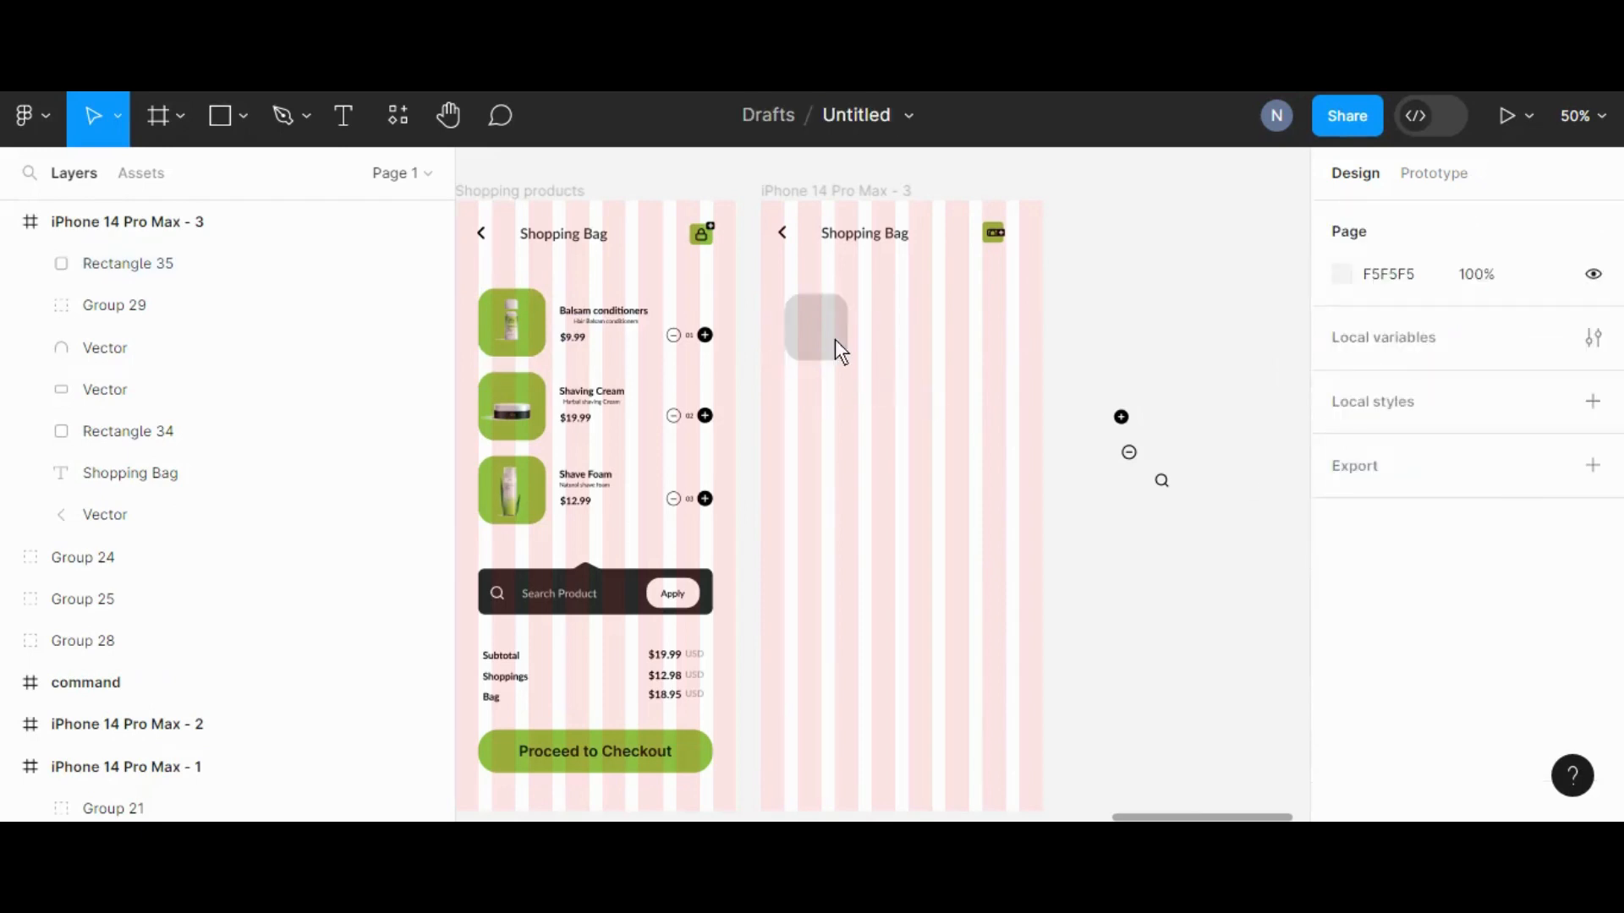
Fill the product tile with the green document color 92BF44
click(807, 326)
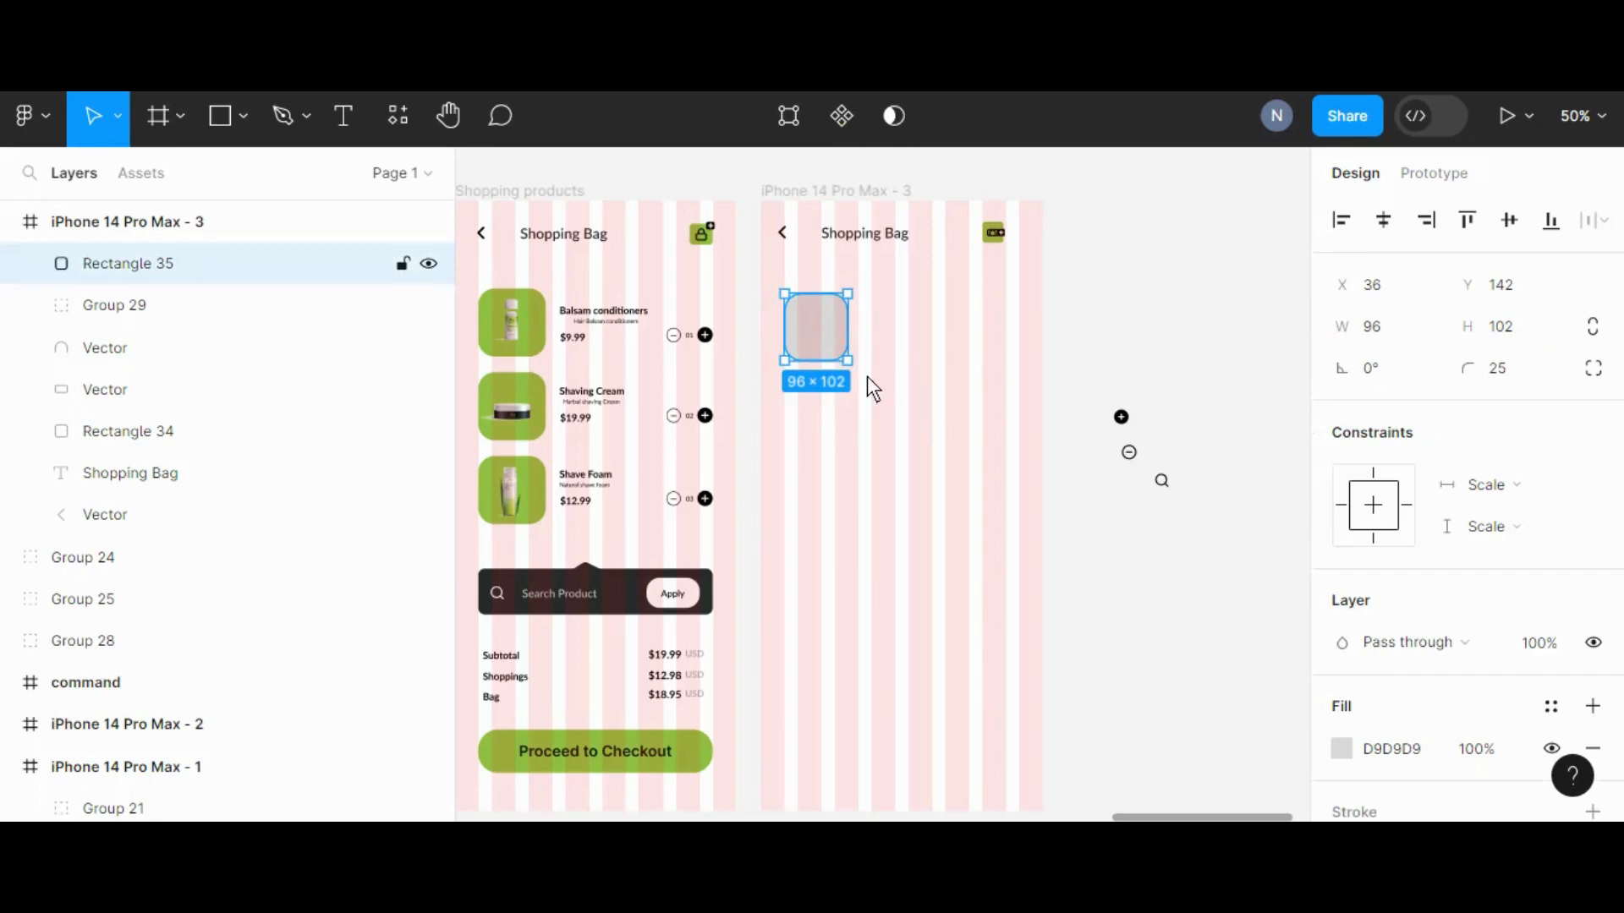
click(1340, 750)
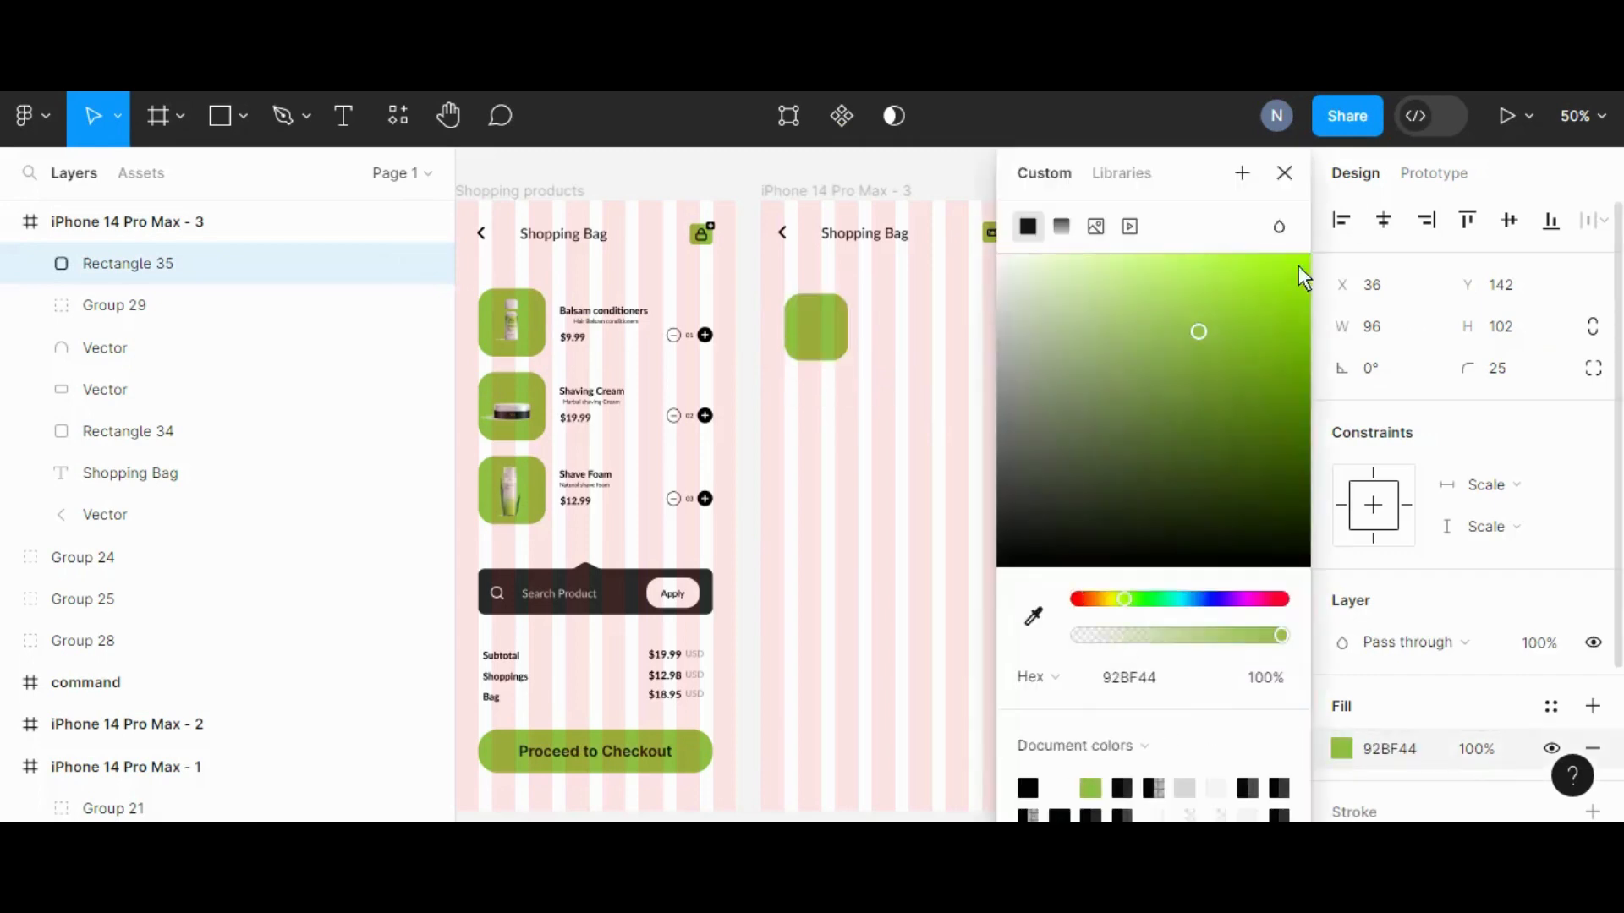
click(1284, 172)
click(1085, 350)
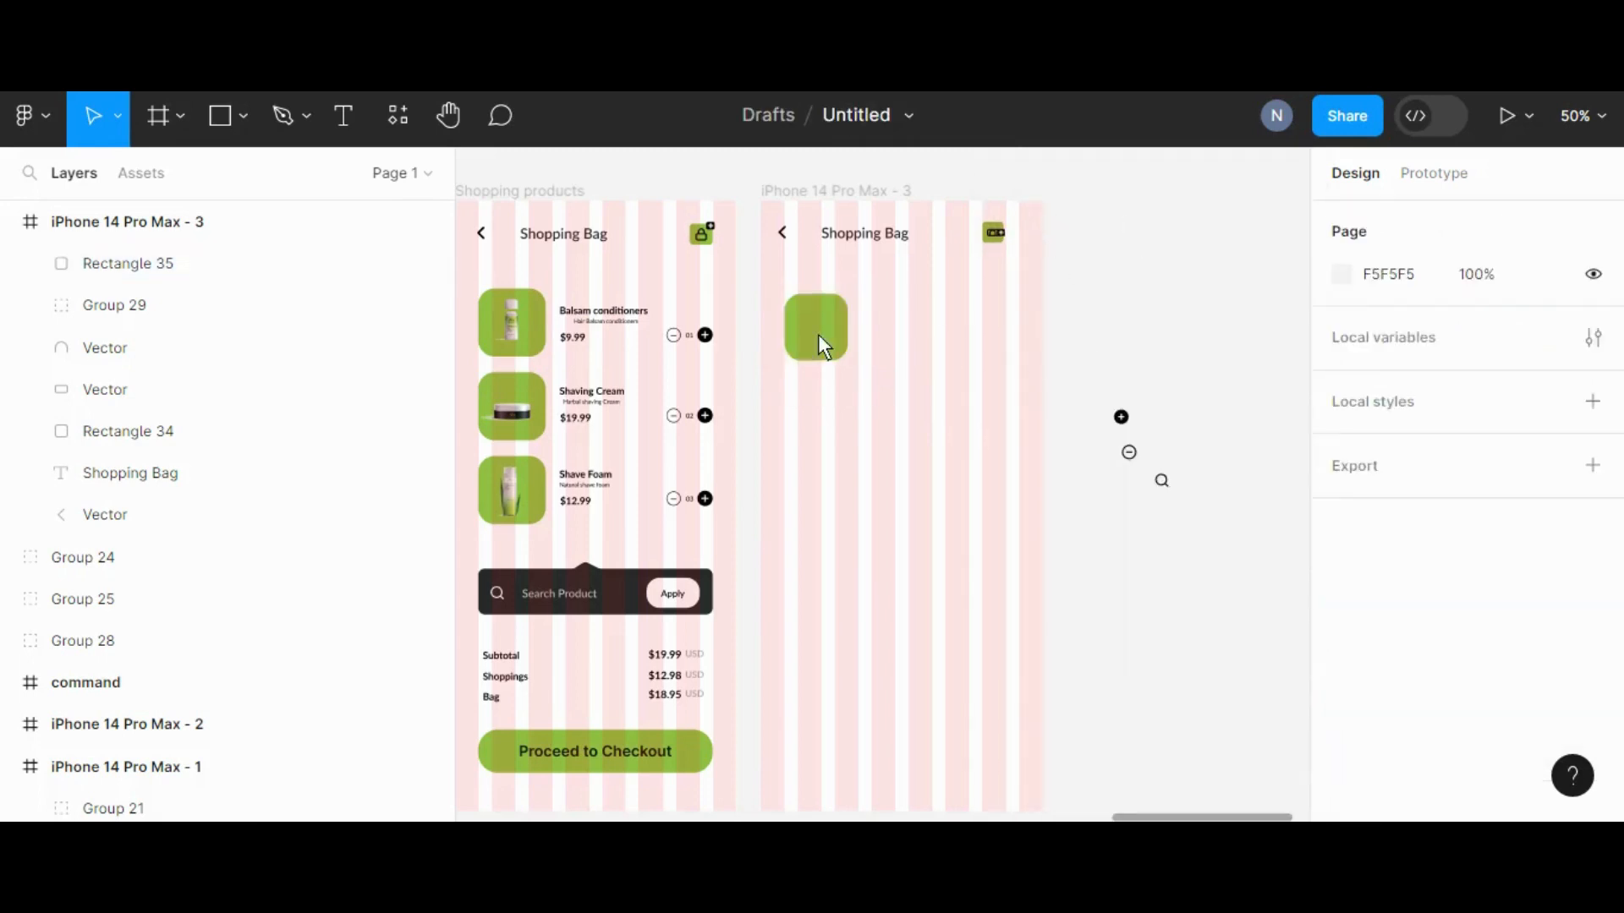
Nudge the green product tile up to Y 132 and widen it to the right edge of the third grid column
click(814, 337)
key(Up)
key(Up)
key(Up)
key(Up)
key(Up)
key(Up)
key(Up)
key(Up)
key(Up)
key(Up)
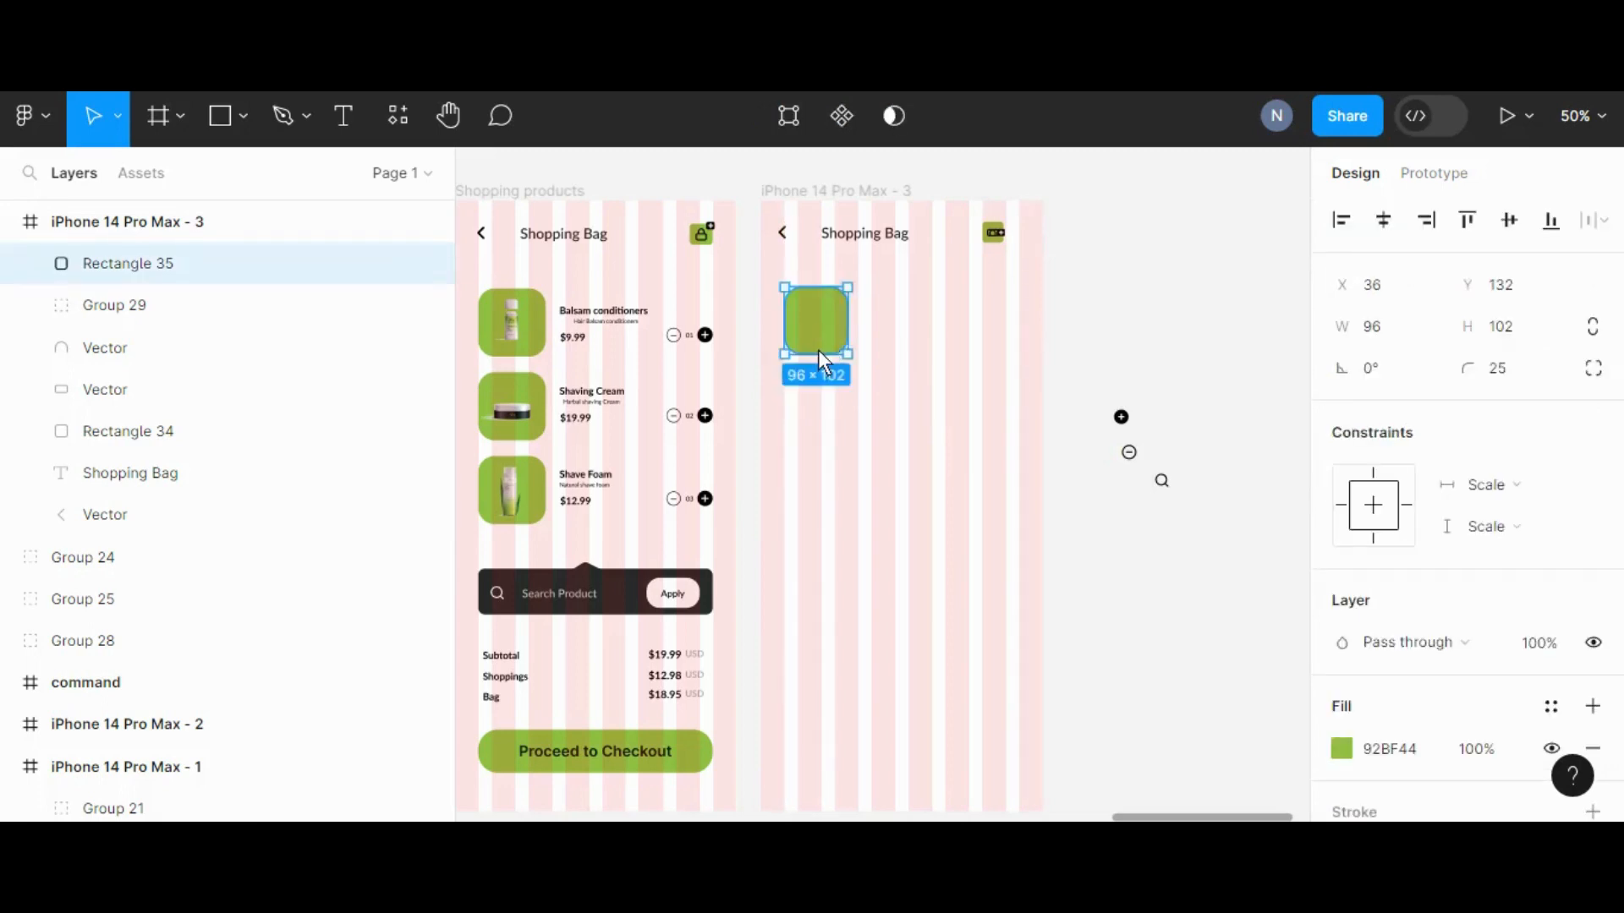
drag(850, 322, 855, 324)
click(1050, 342)
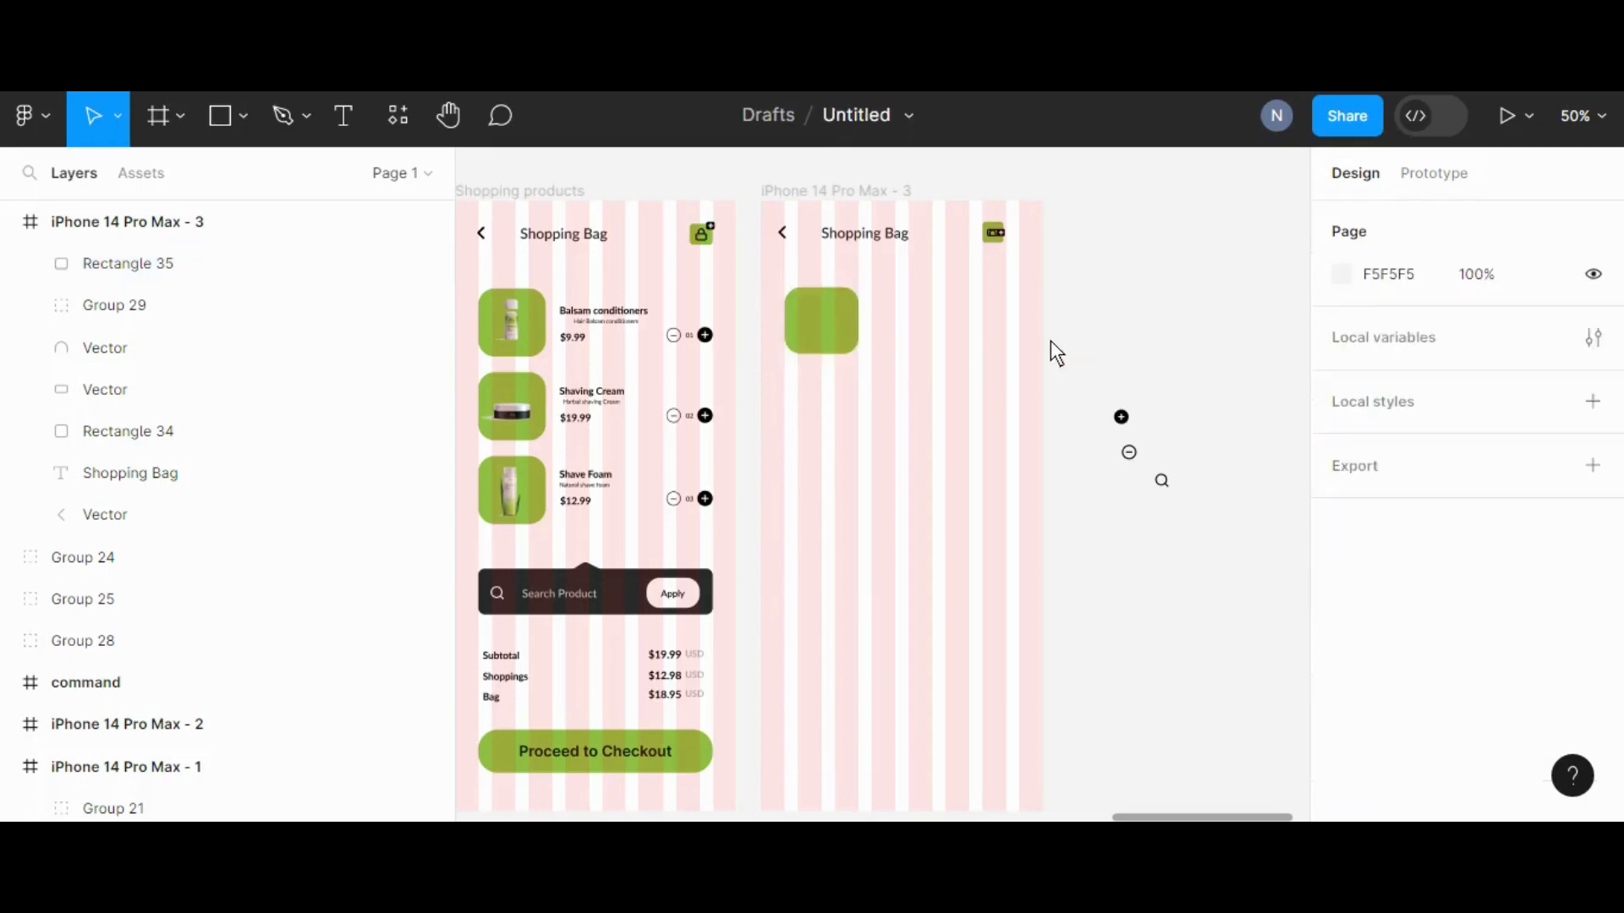
Narrow the green product tile by its edge to about 105 px wide, keeping its left edge at X 36
click(829, 319)
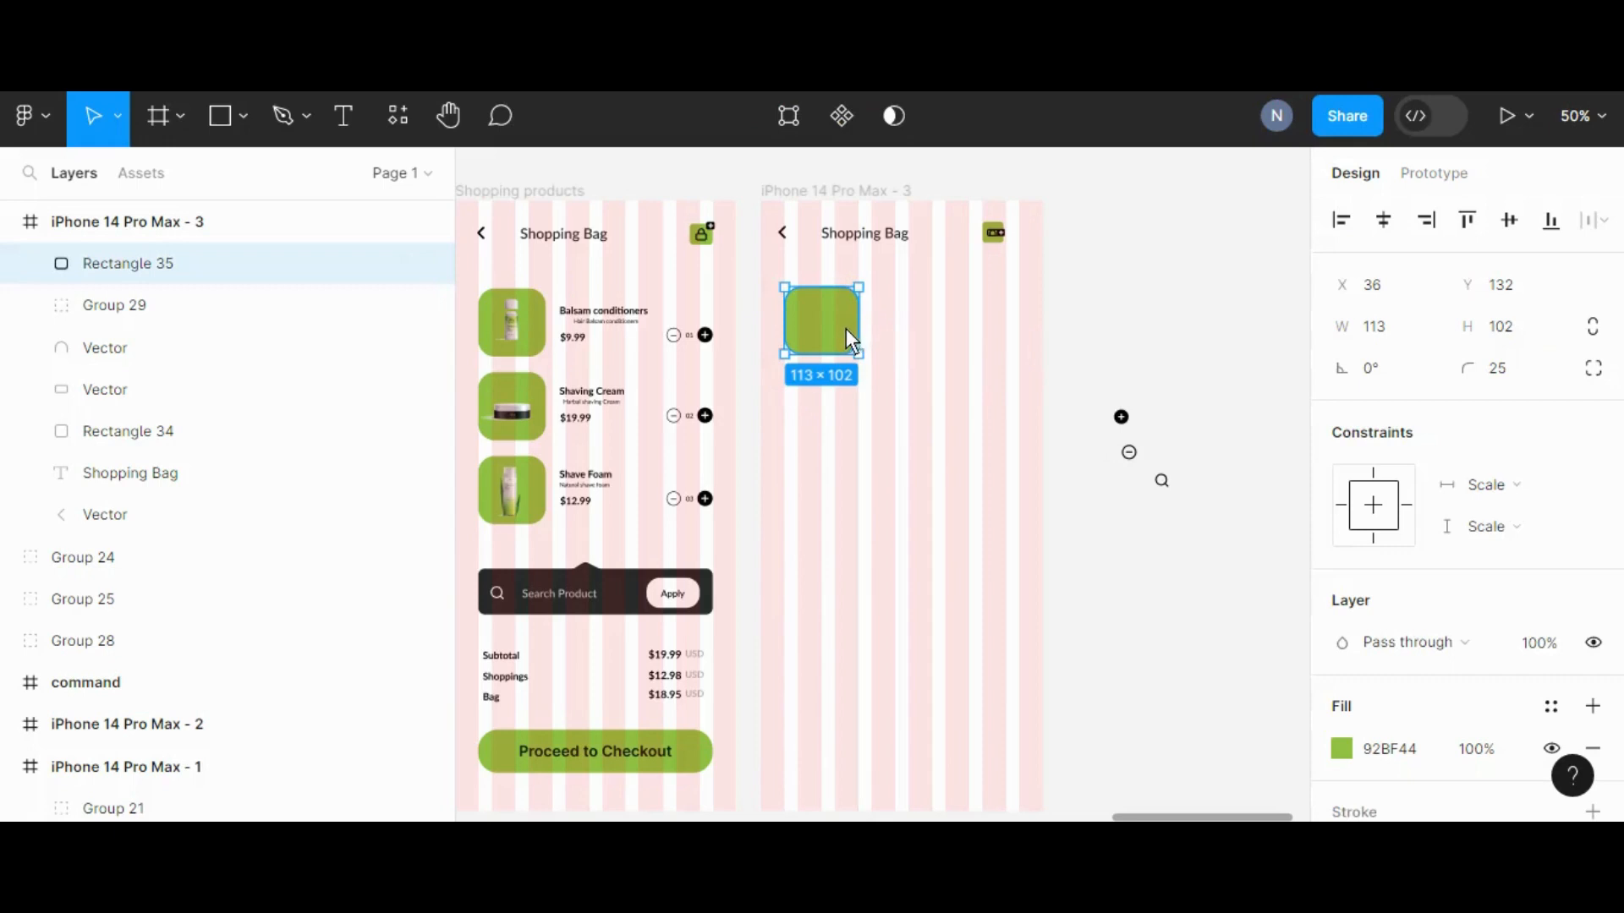
drag(849, 328, 858, 329)
click(1075, 306)
click(823, 319)
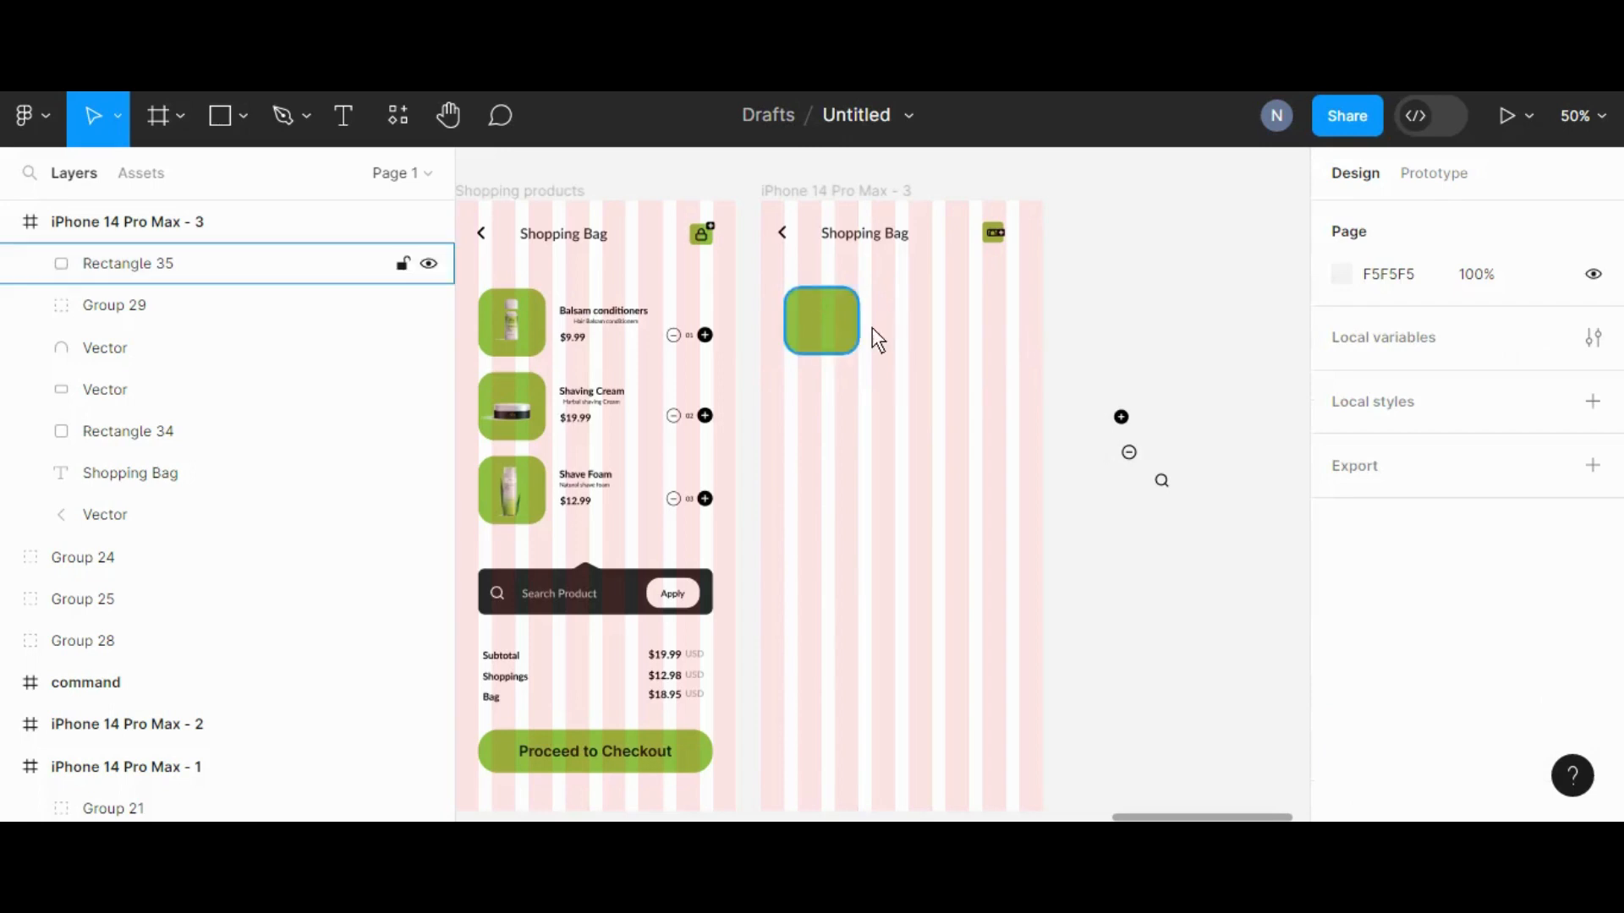
drag(851, 327, 847, 328)
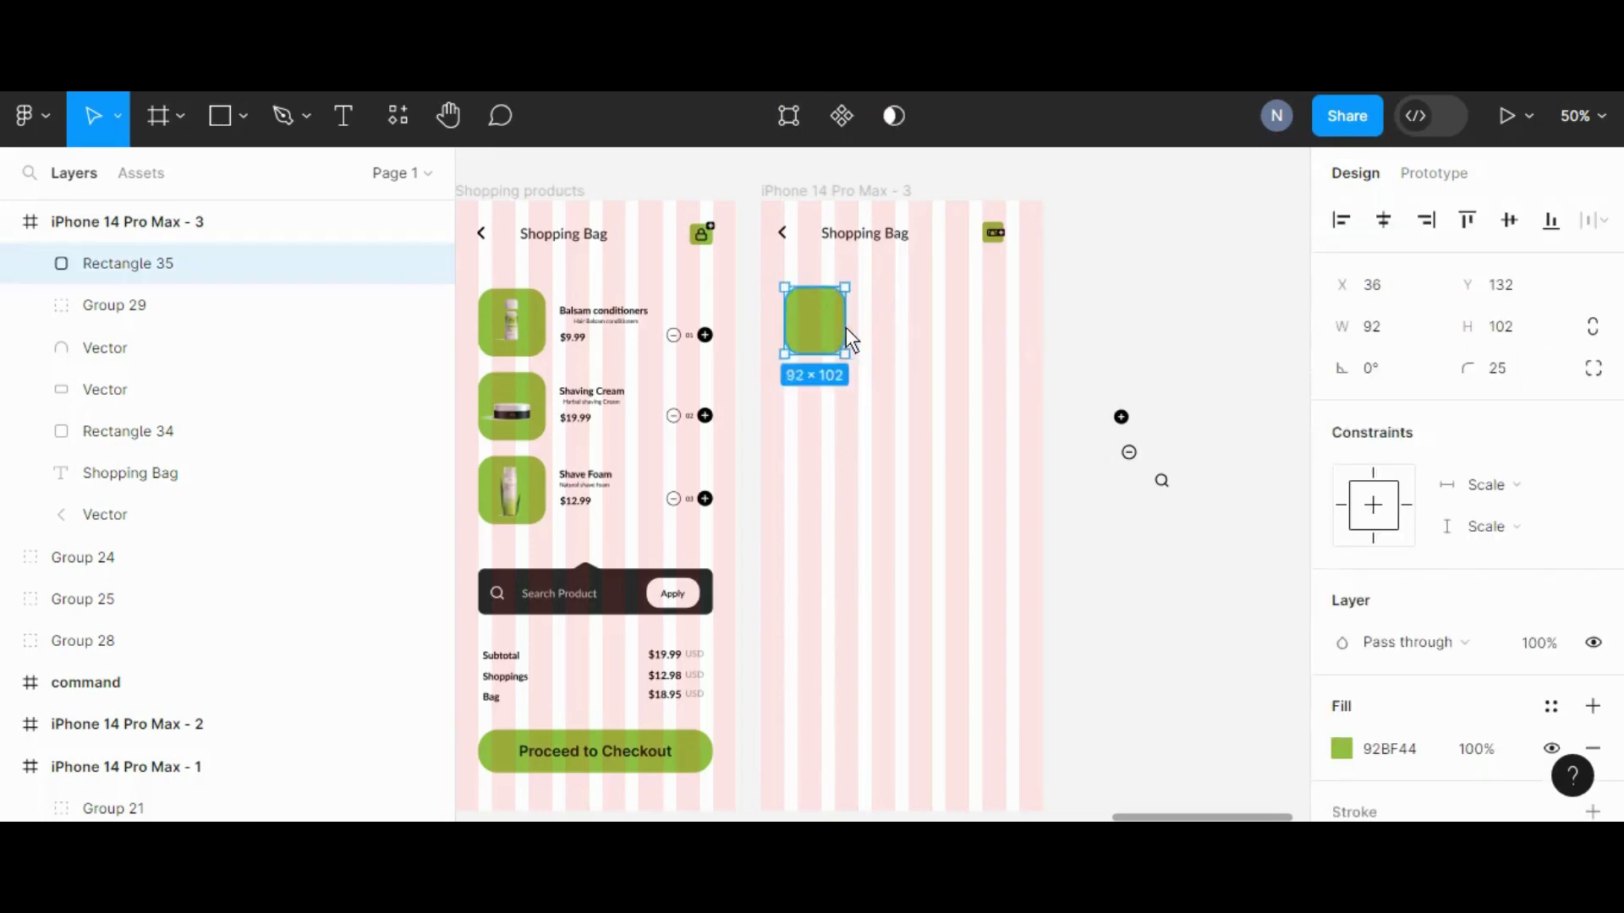
key(shift+0)
scroll(846, 328, up, 4)
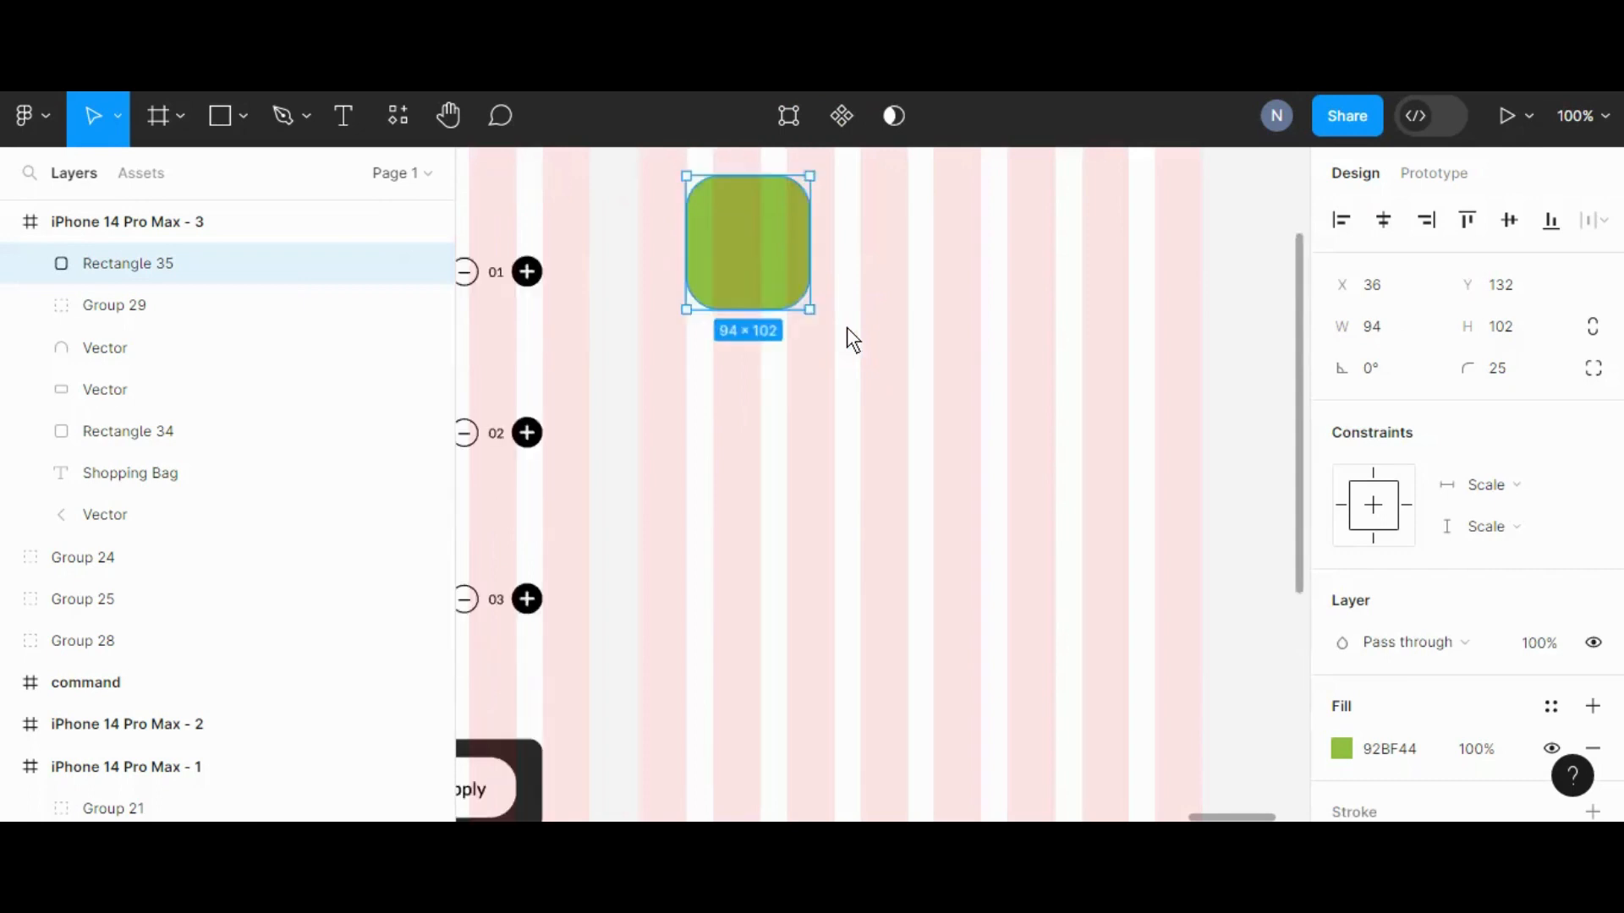
drag(811, 316, 825, 316)
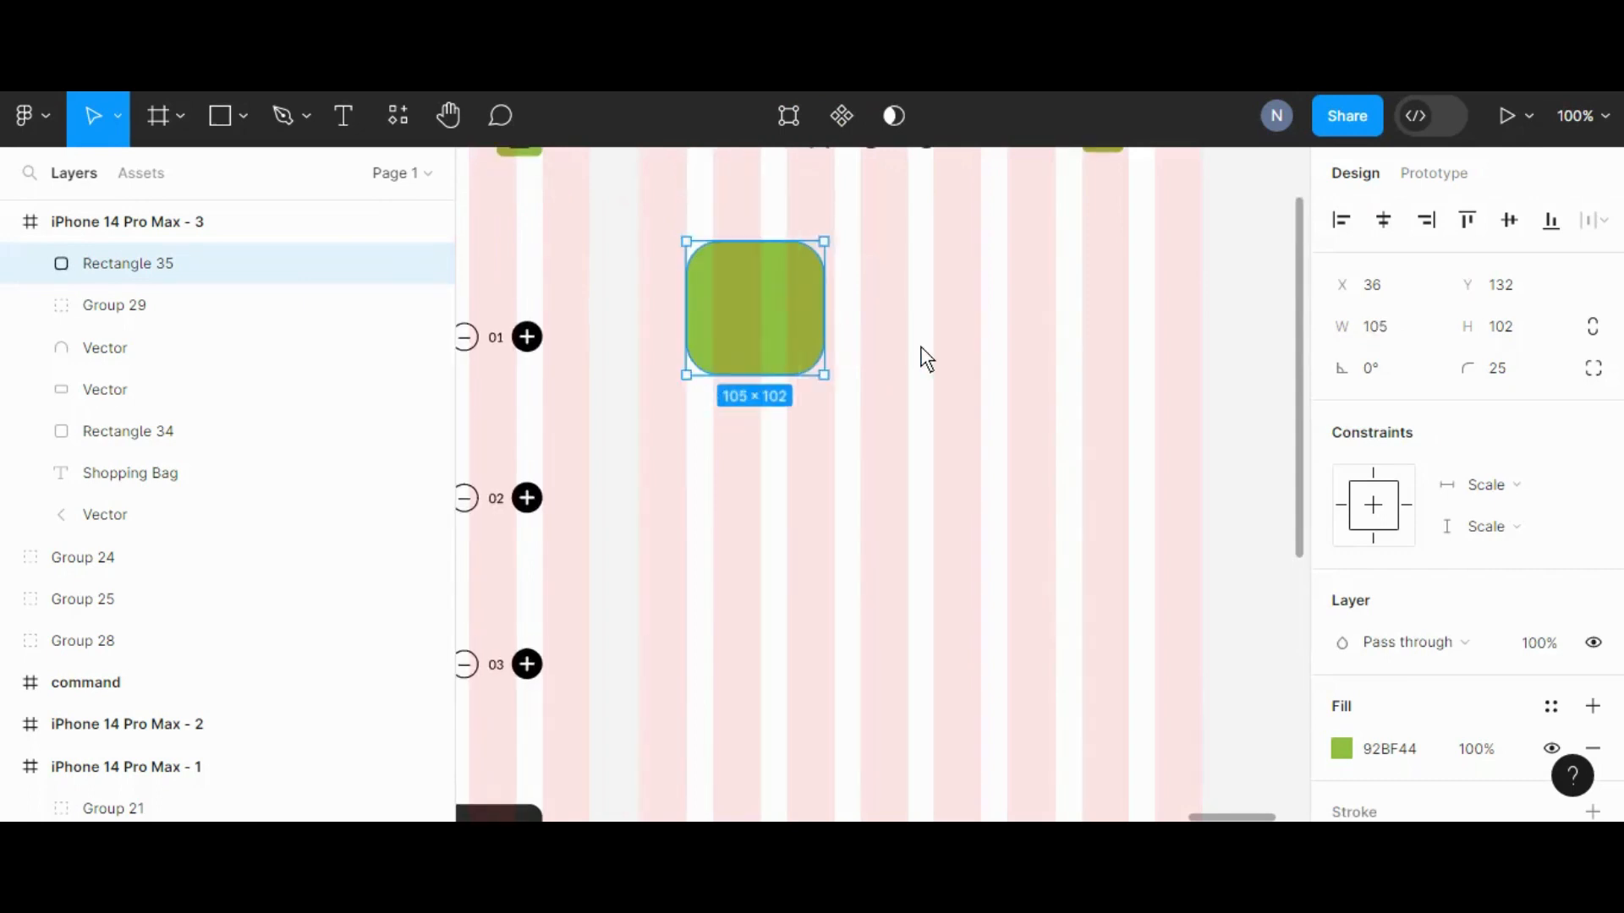
key(minus)
key(minus)
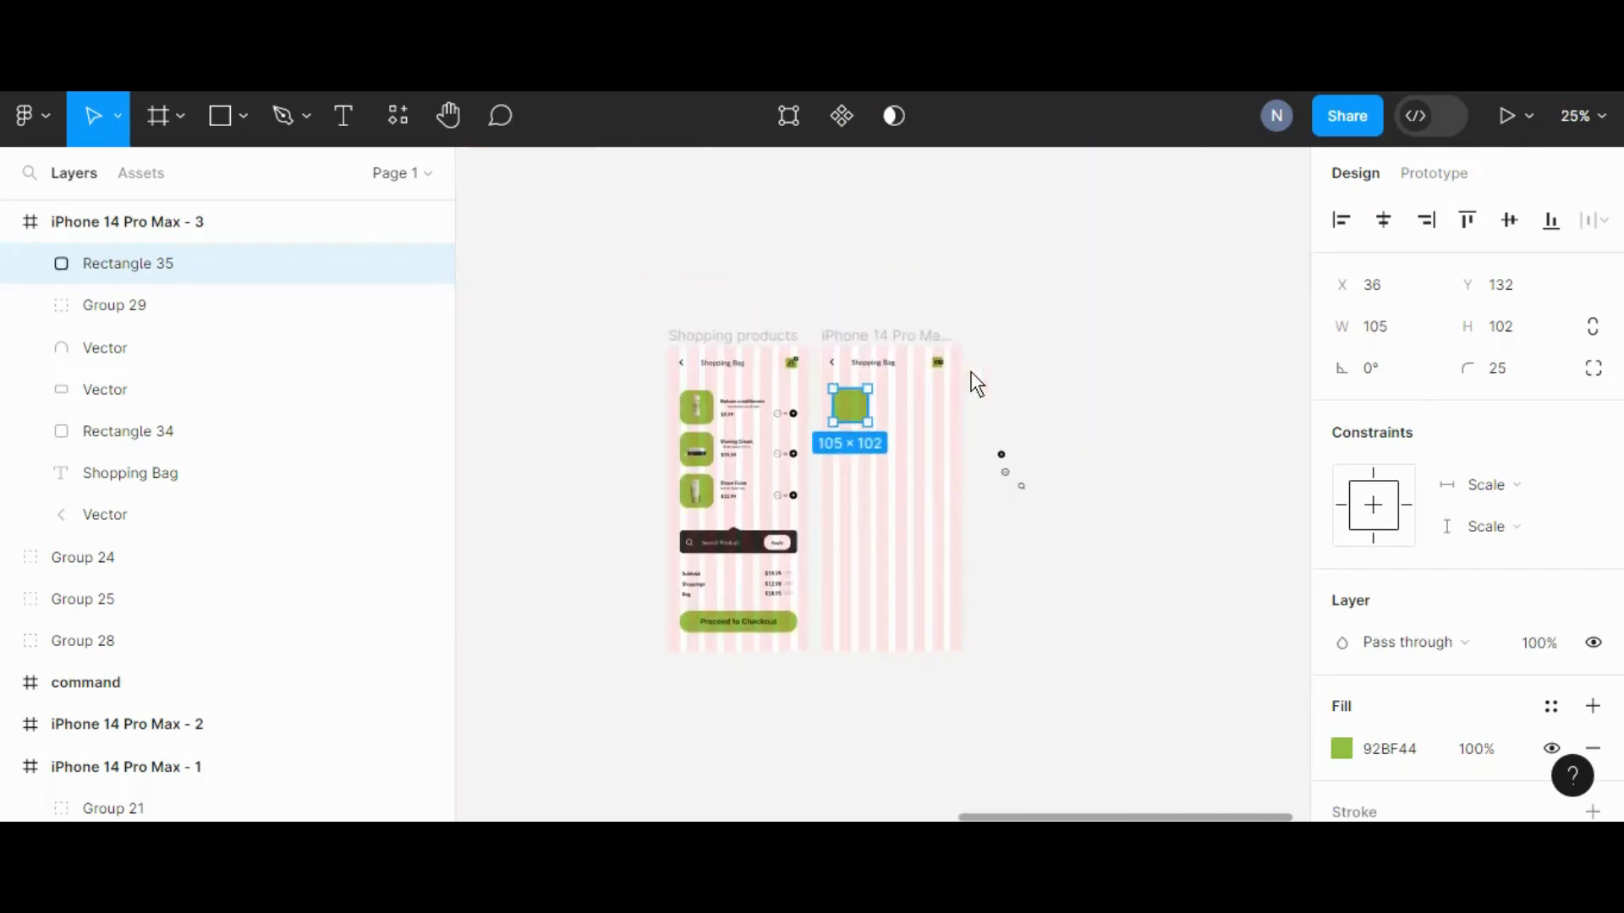
key(plus)
click(1157, 350)
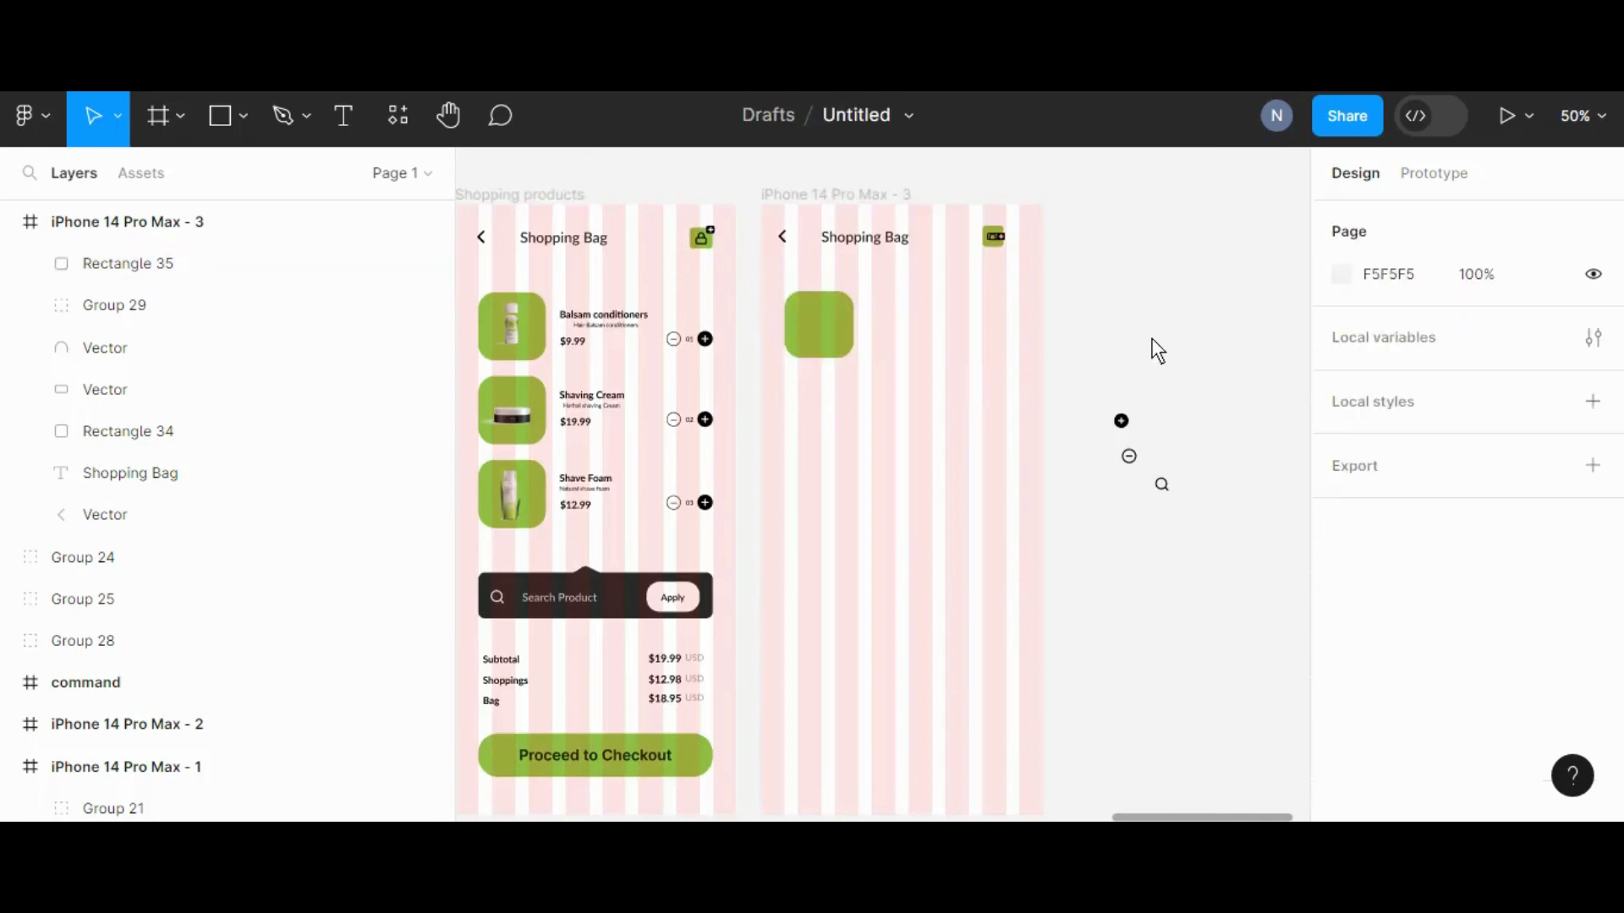
Check the first reference tile's size and set the new green tile to the same 103 × 104
click(815, 325)
click(529, 337)
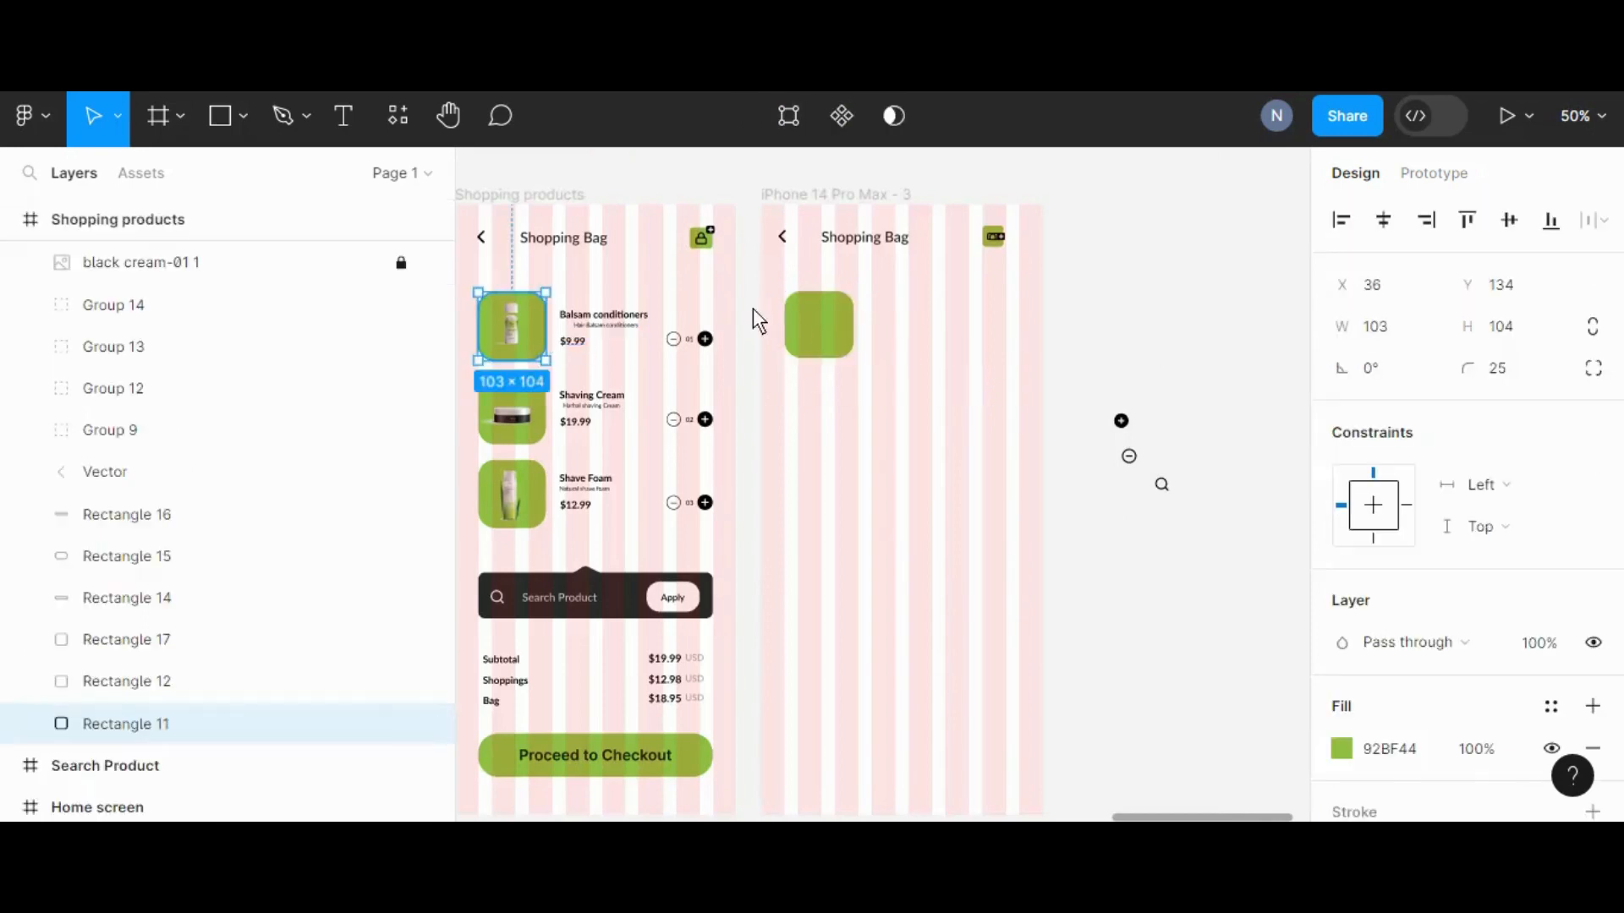
click(846, 309)
click(1397, 328)
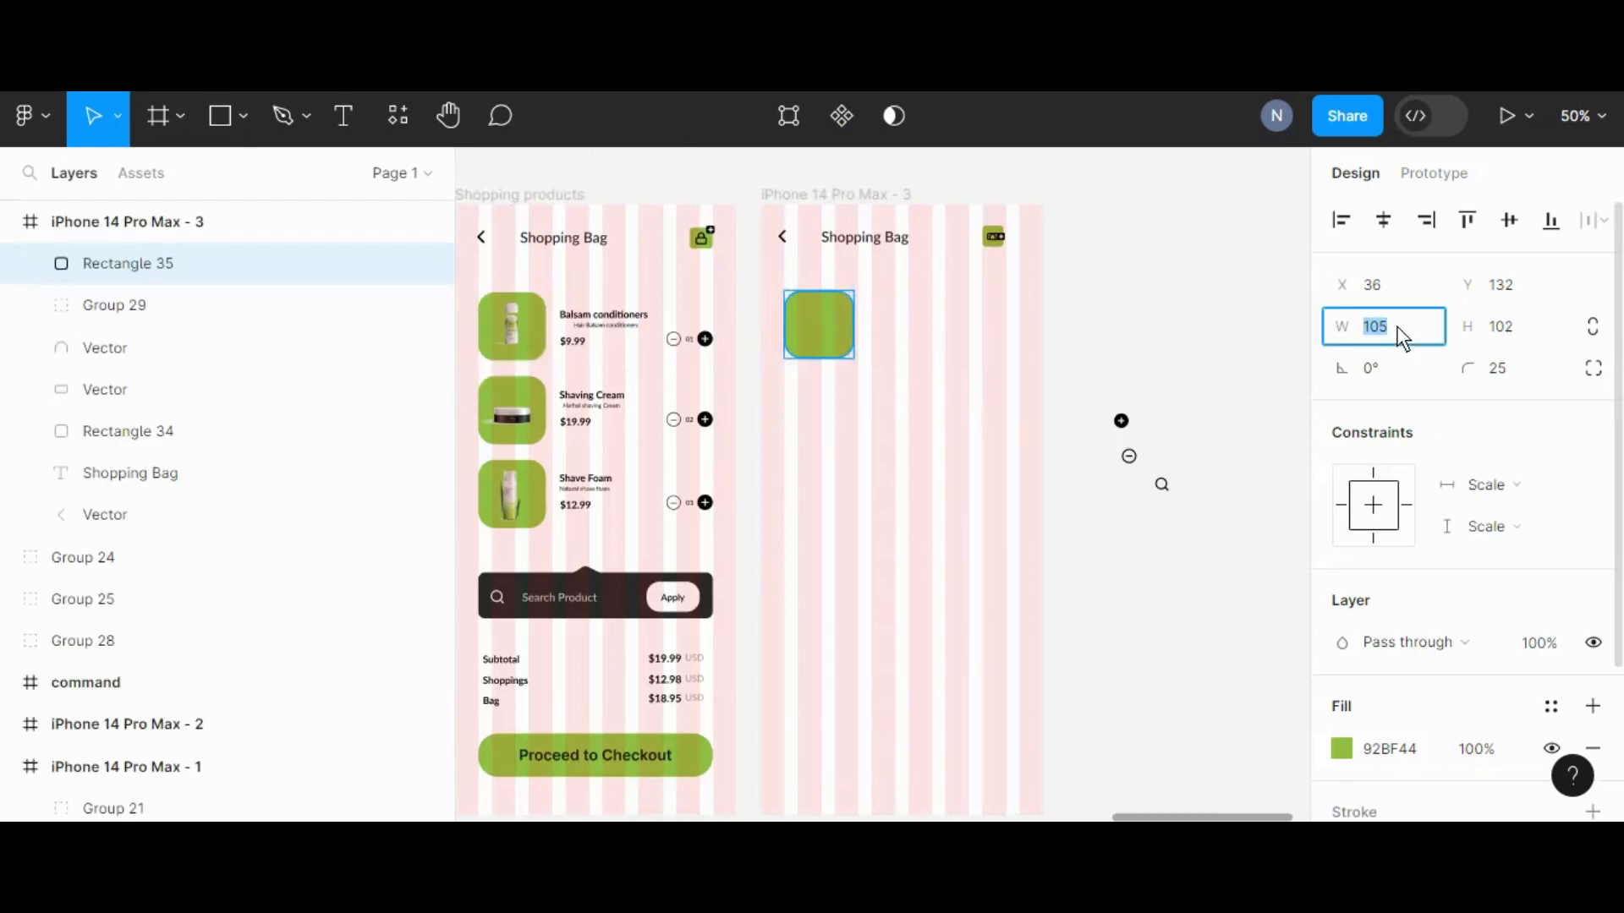
text(103)
key(Return)
click(1545, 327)
text(104)
key(Return)
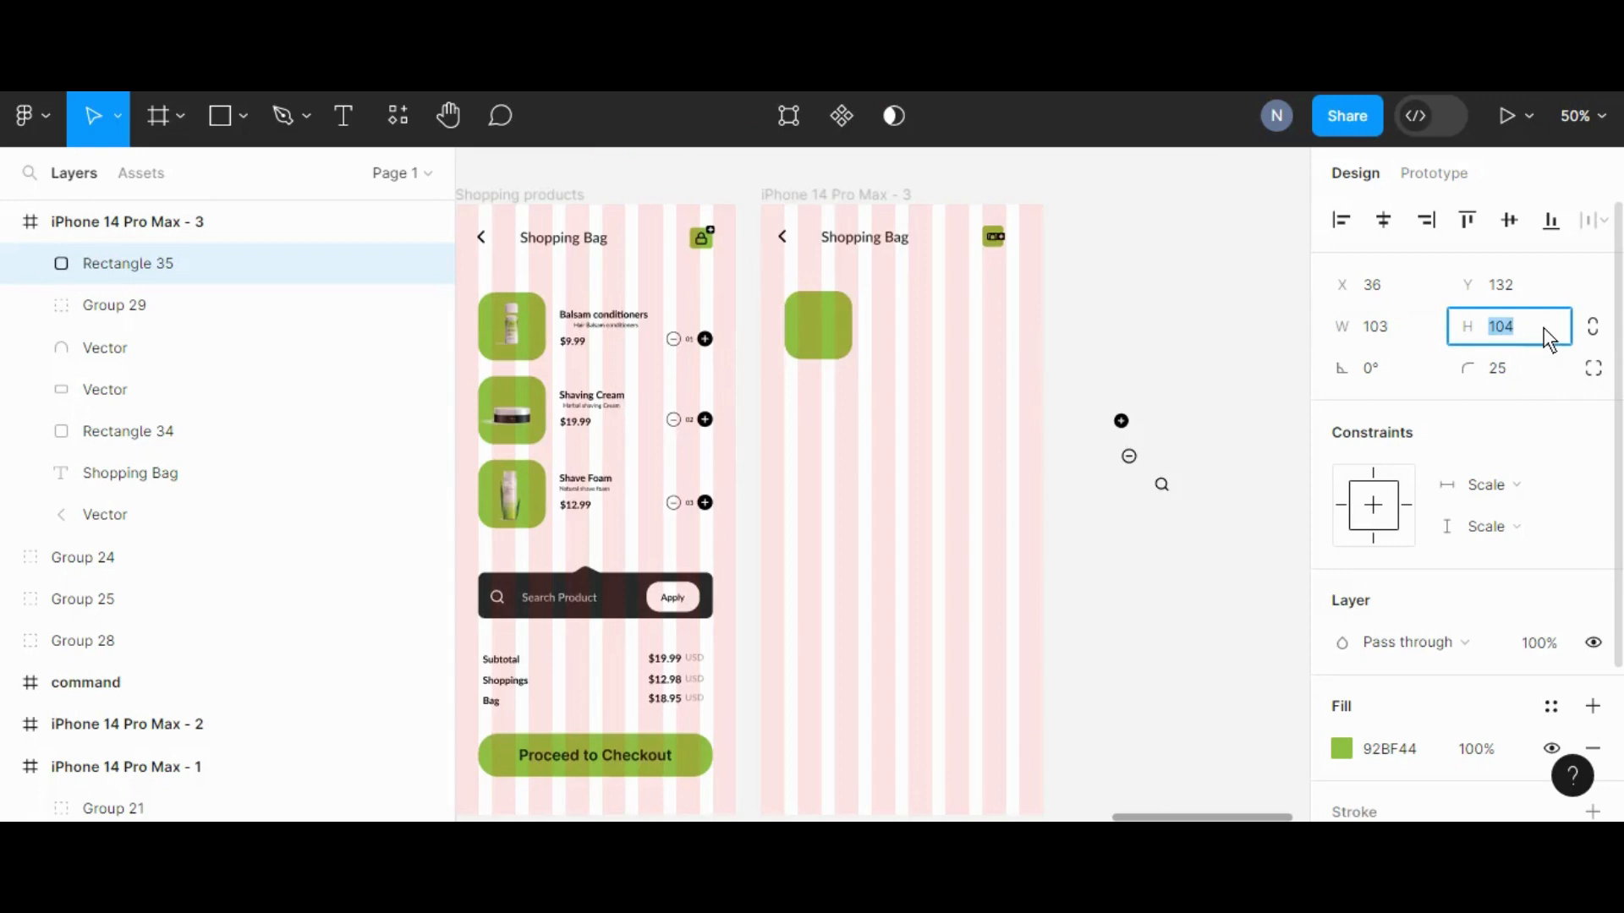
click(1050, 333)
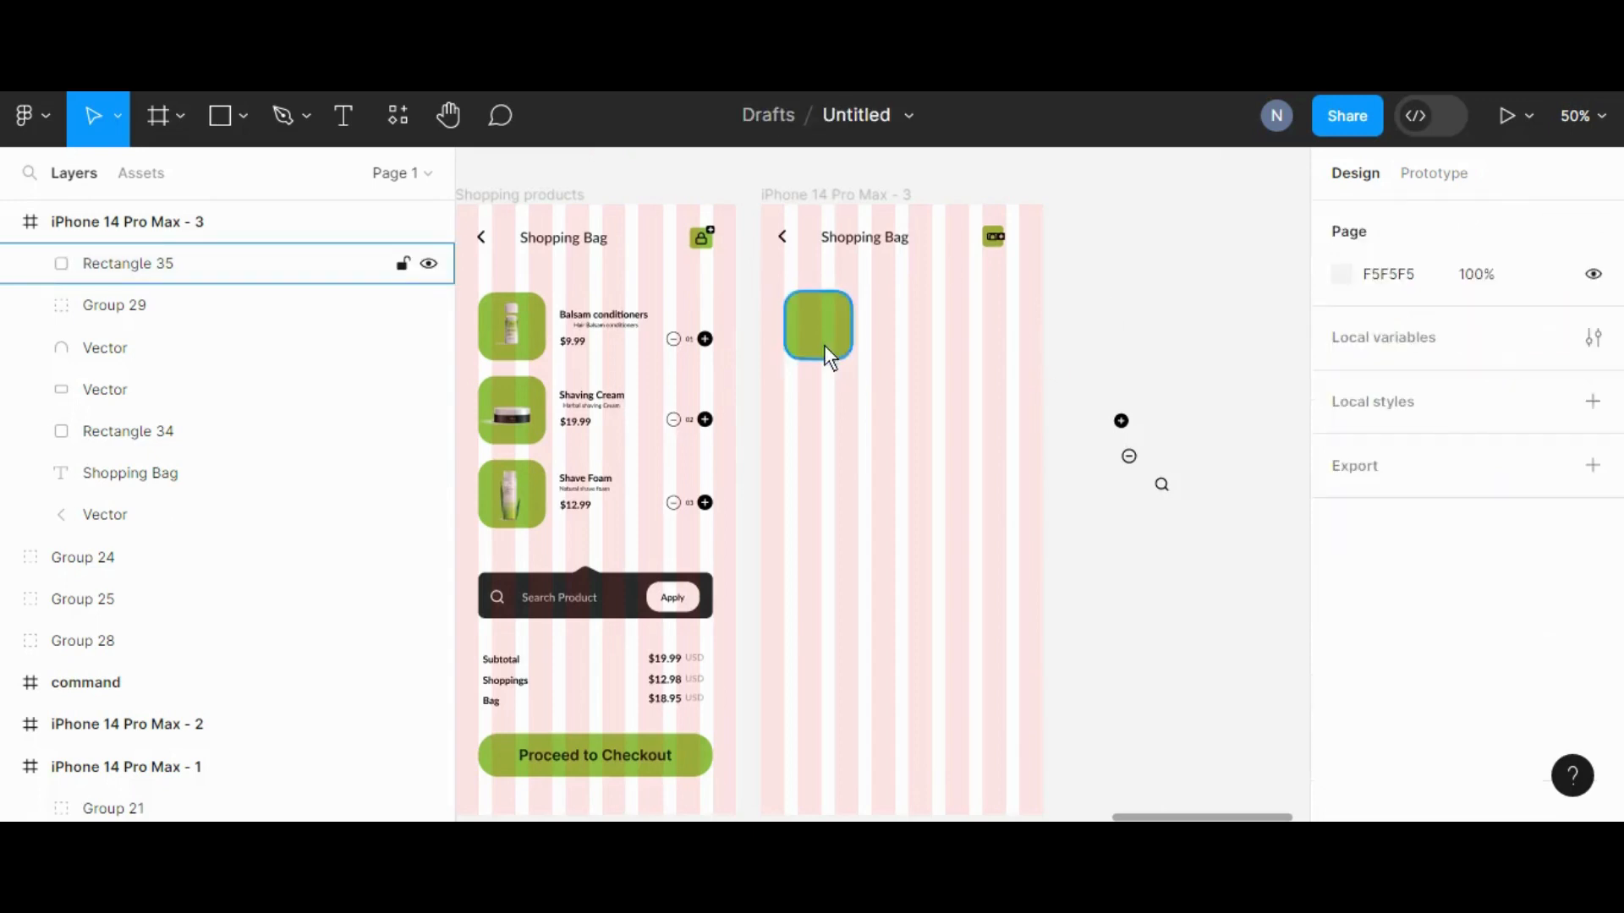
Duplicate the green tile twice straight down at X 36 to make a column of three product tiles
drag(823, 345, 825, 524)
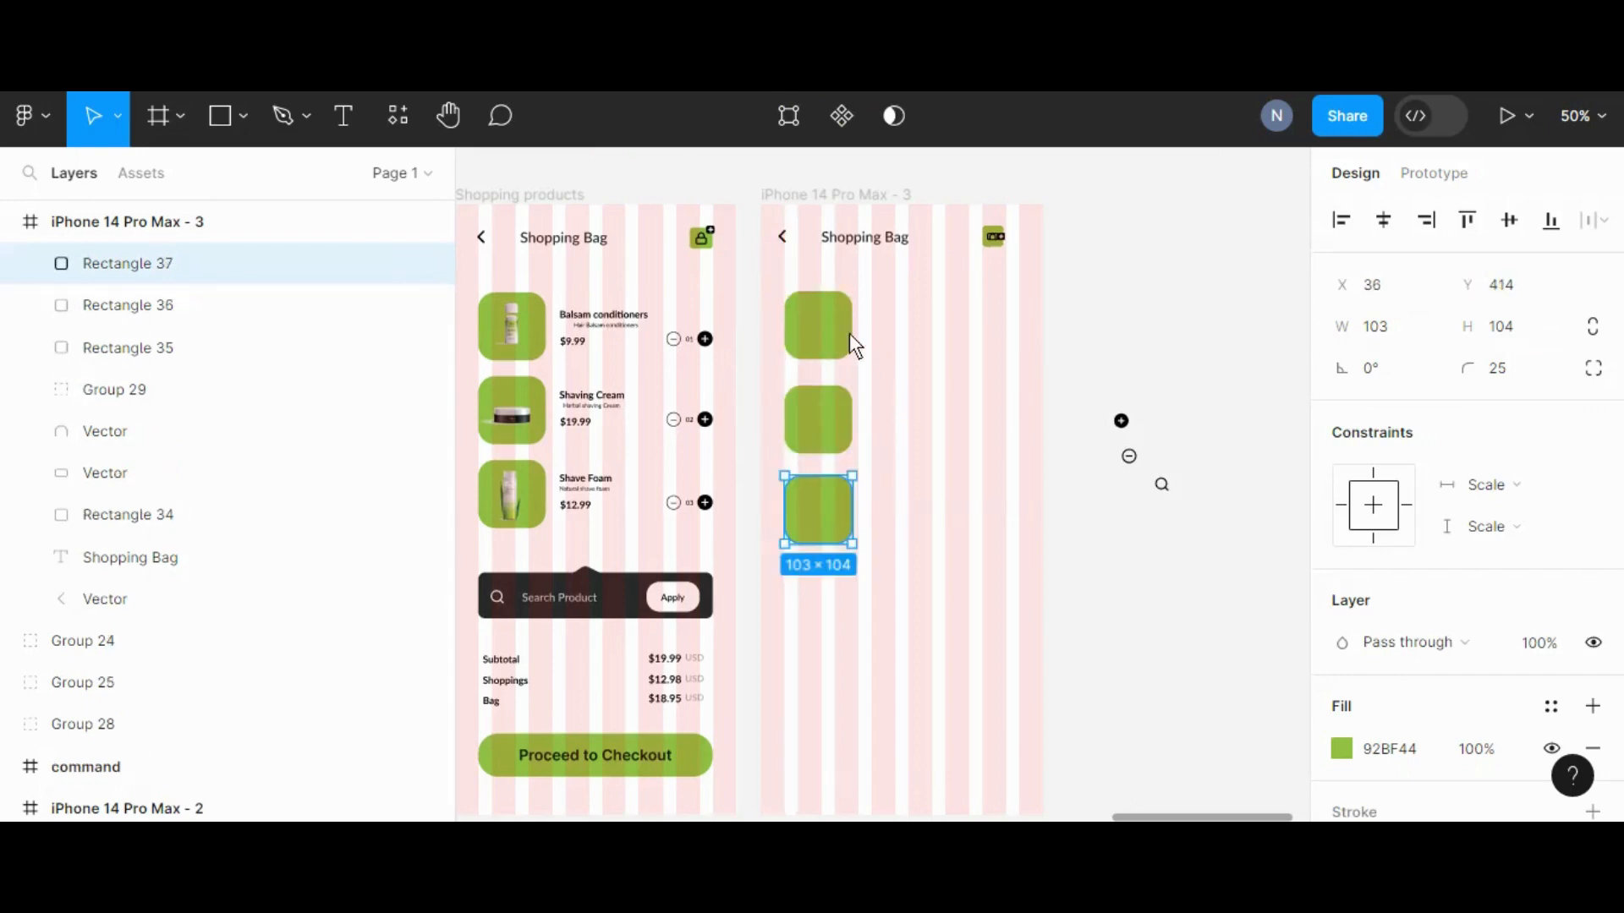
click(826, 317)
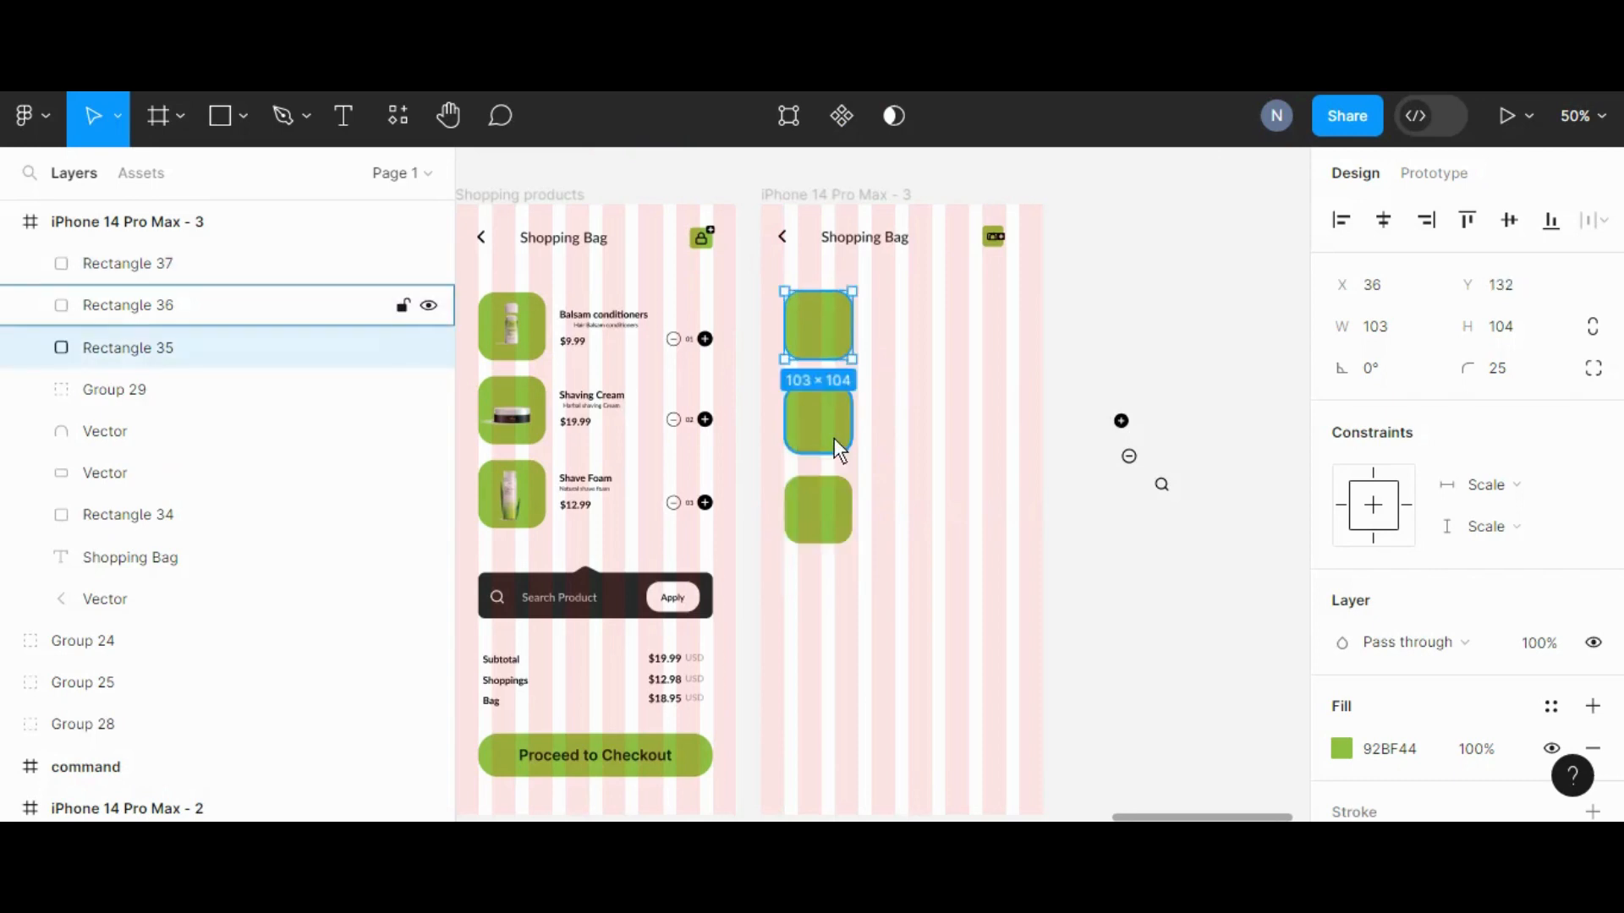
click(928, 510)
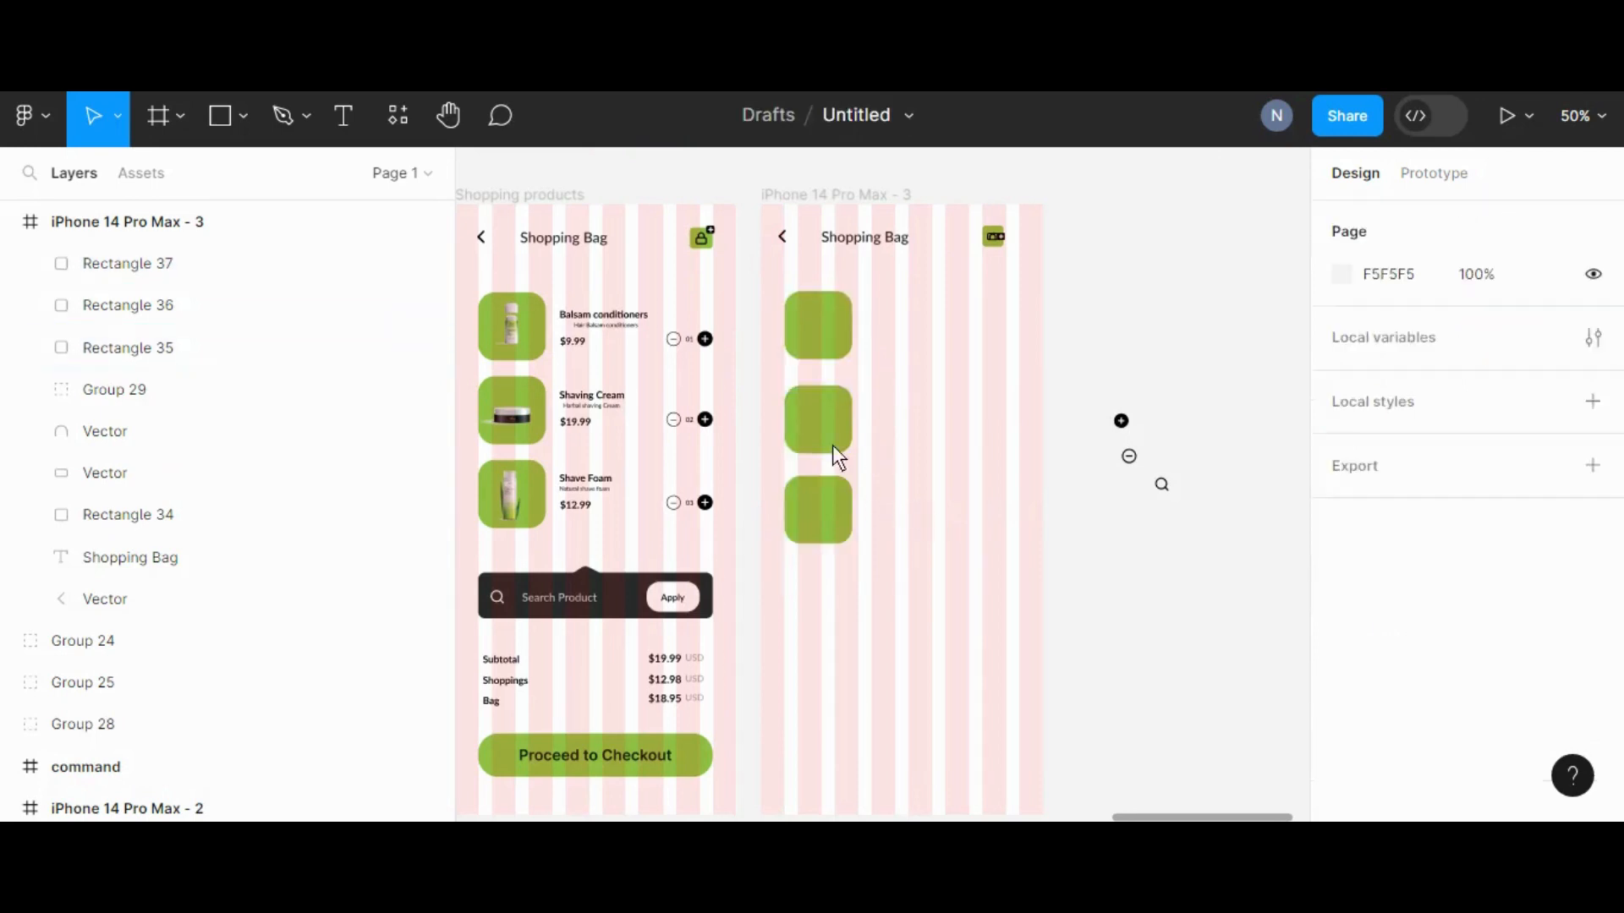
Move the second and third tiles up to close the spacing evenly, with the third tile at Y 372
drag(823, 418, 824, 412)
click(826, 479)
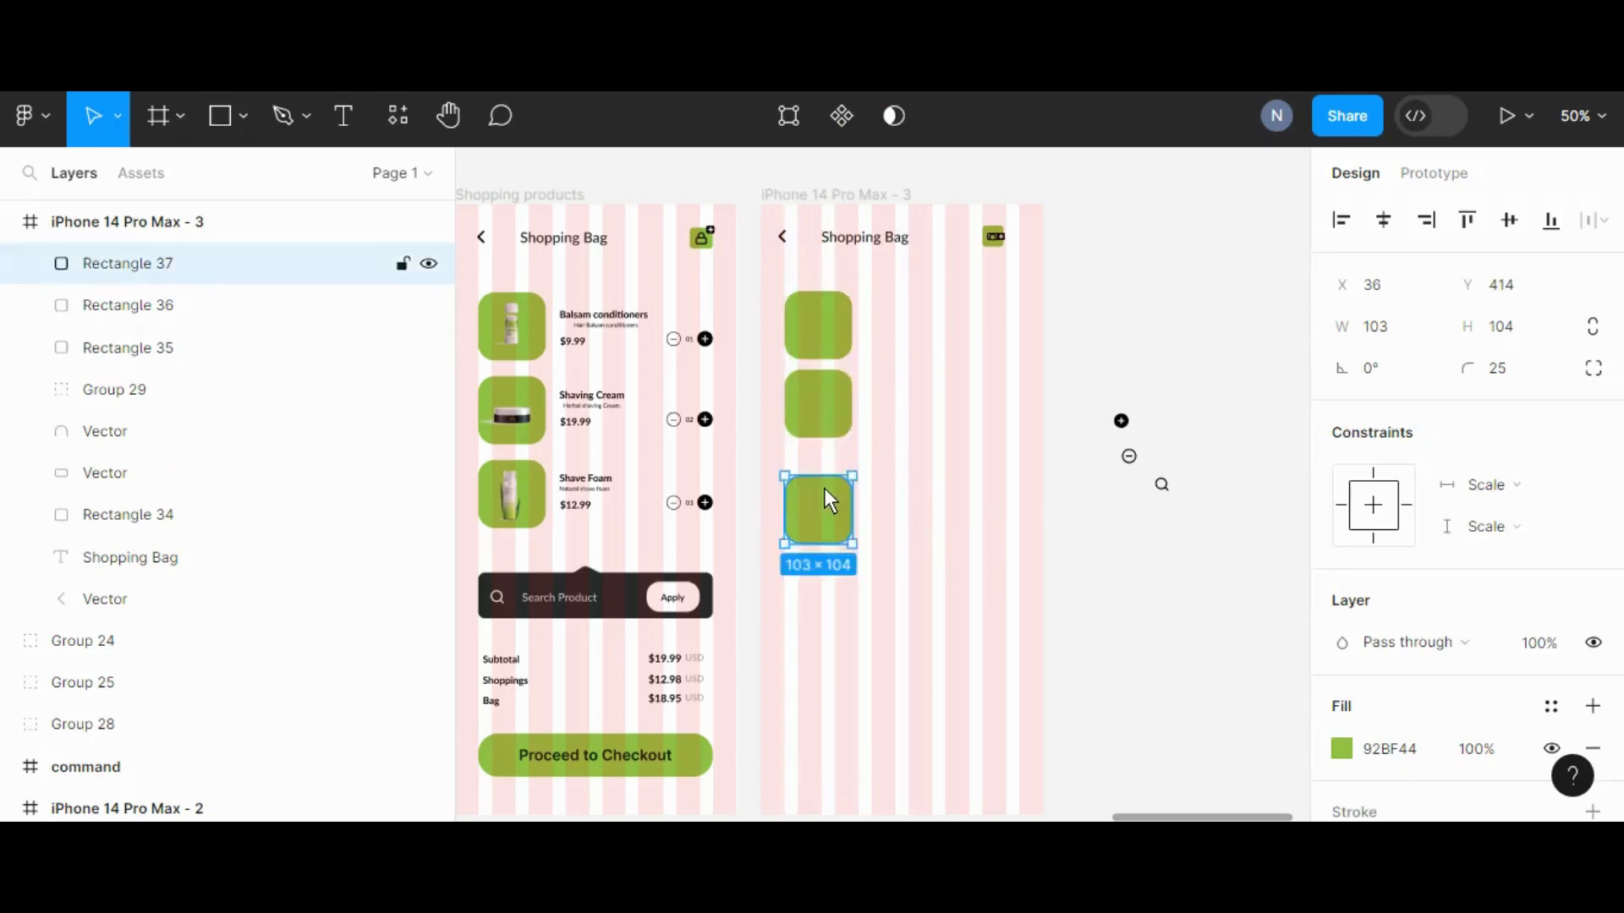
drag(824, 489, 825, 479)
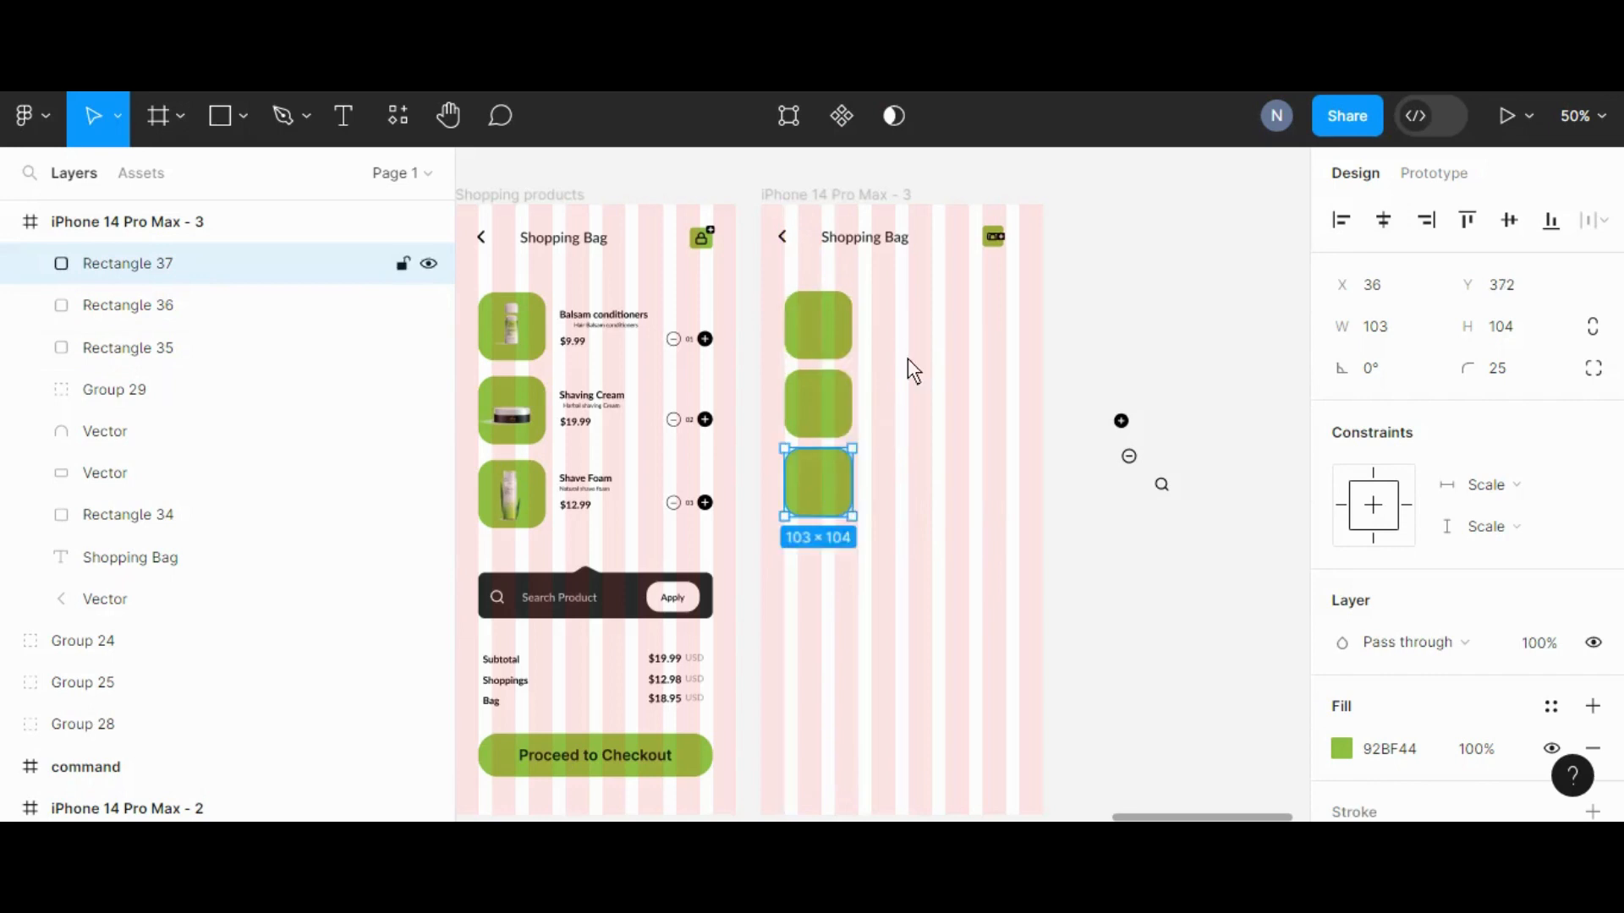
click(818, 326)
click(1055, 520)
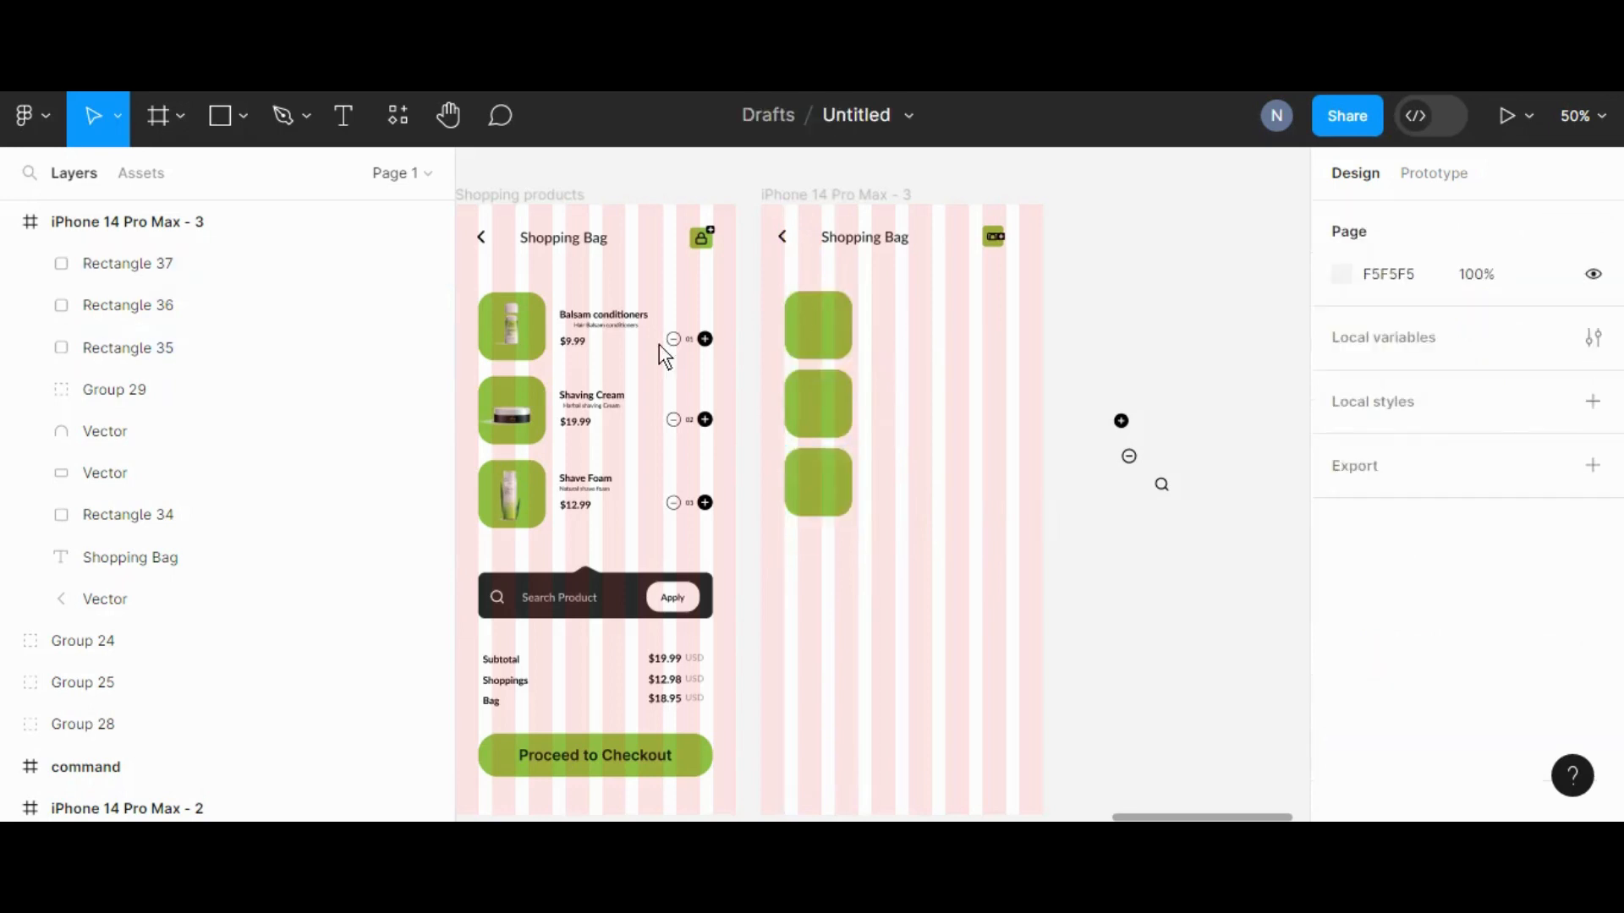
Unlock the black cream-01 1 and shave foam-01 1 image layers in the Shopping products frame
click(510, 321)
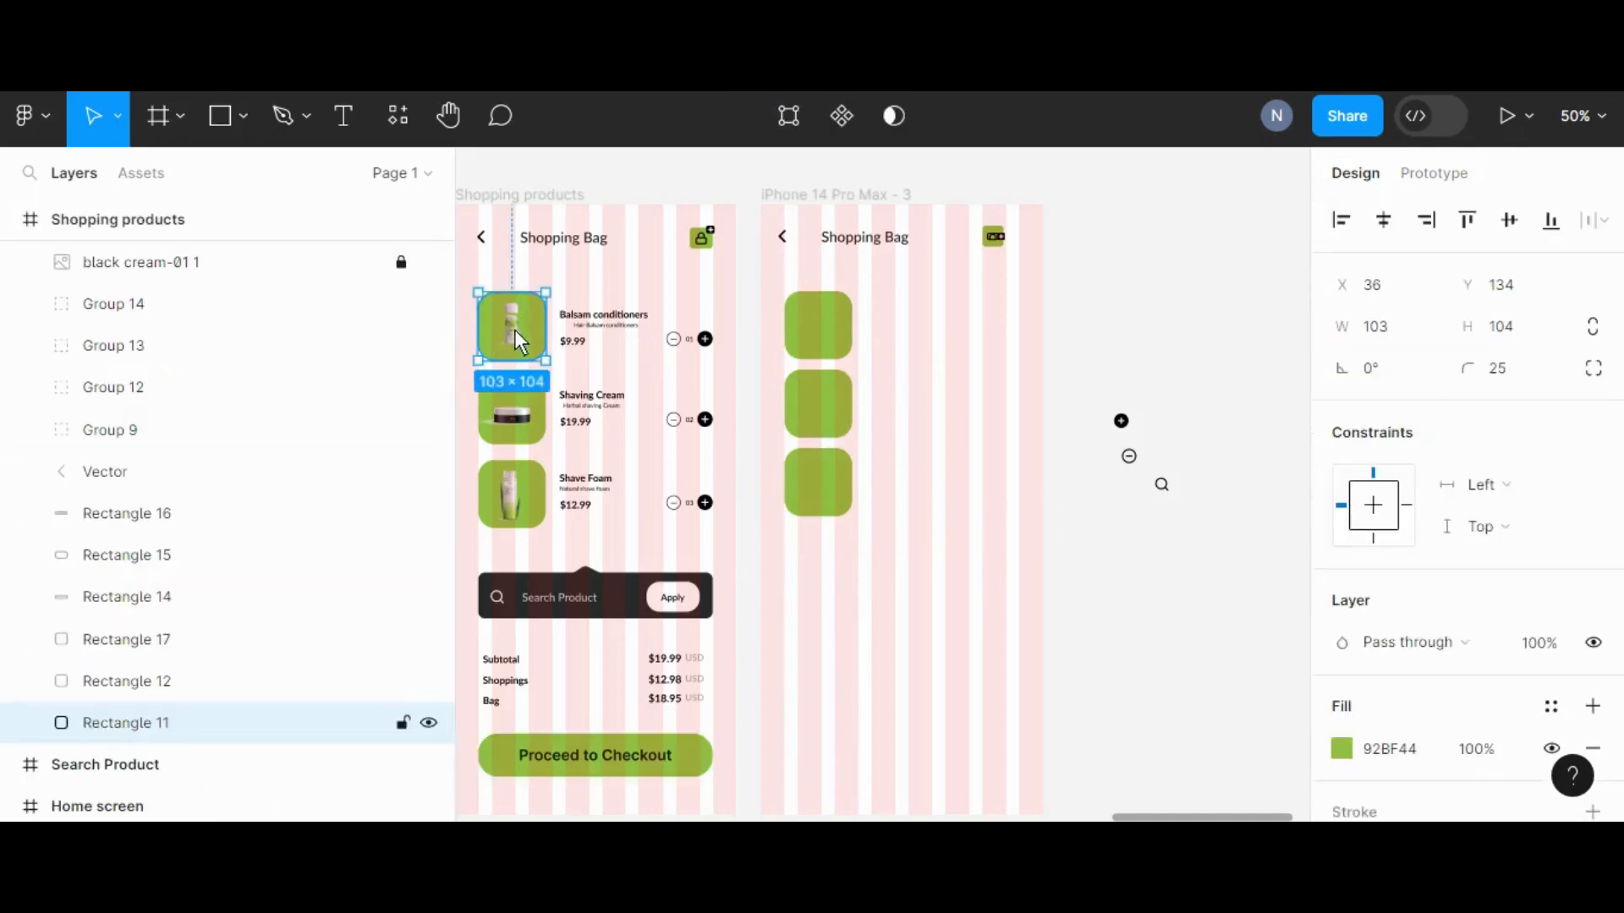
click(403, 266)
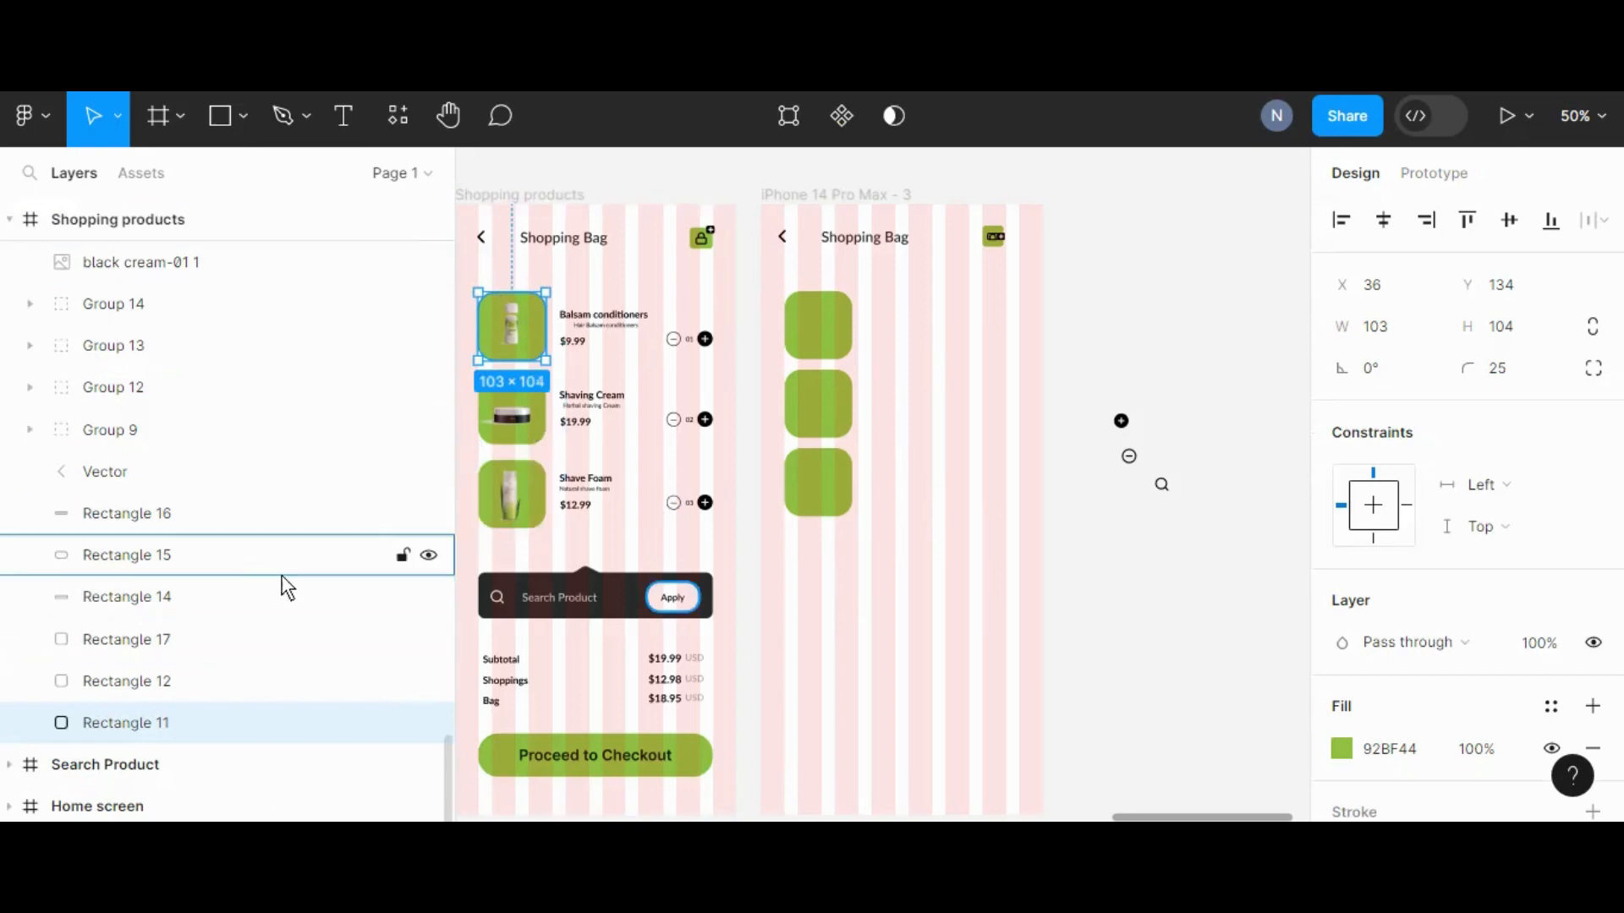
scroll(364, 399, up, 3)
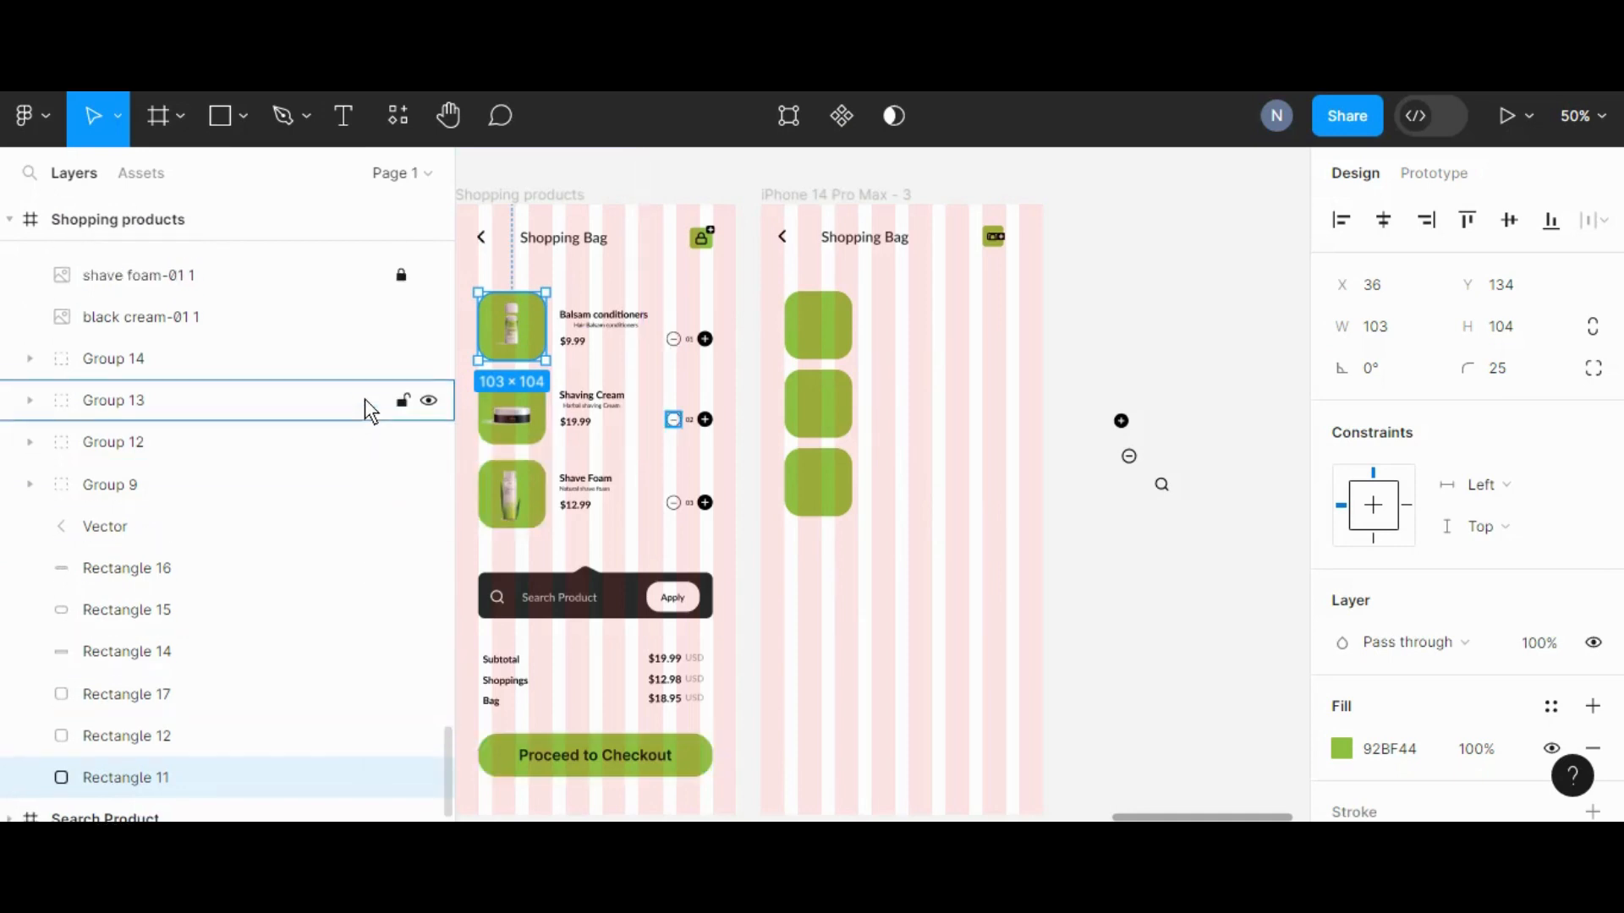
click(401, 340)
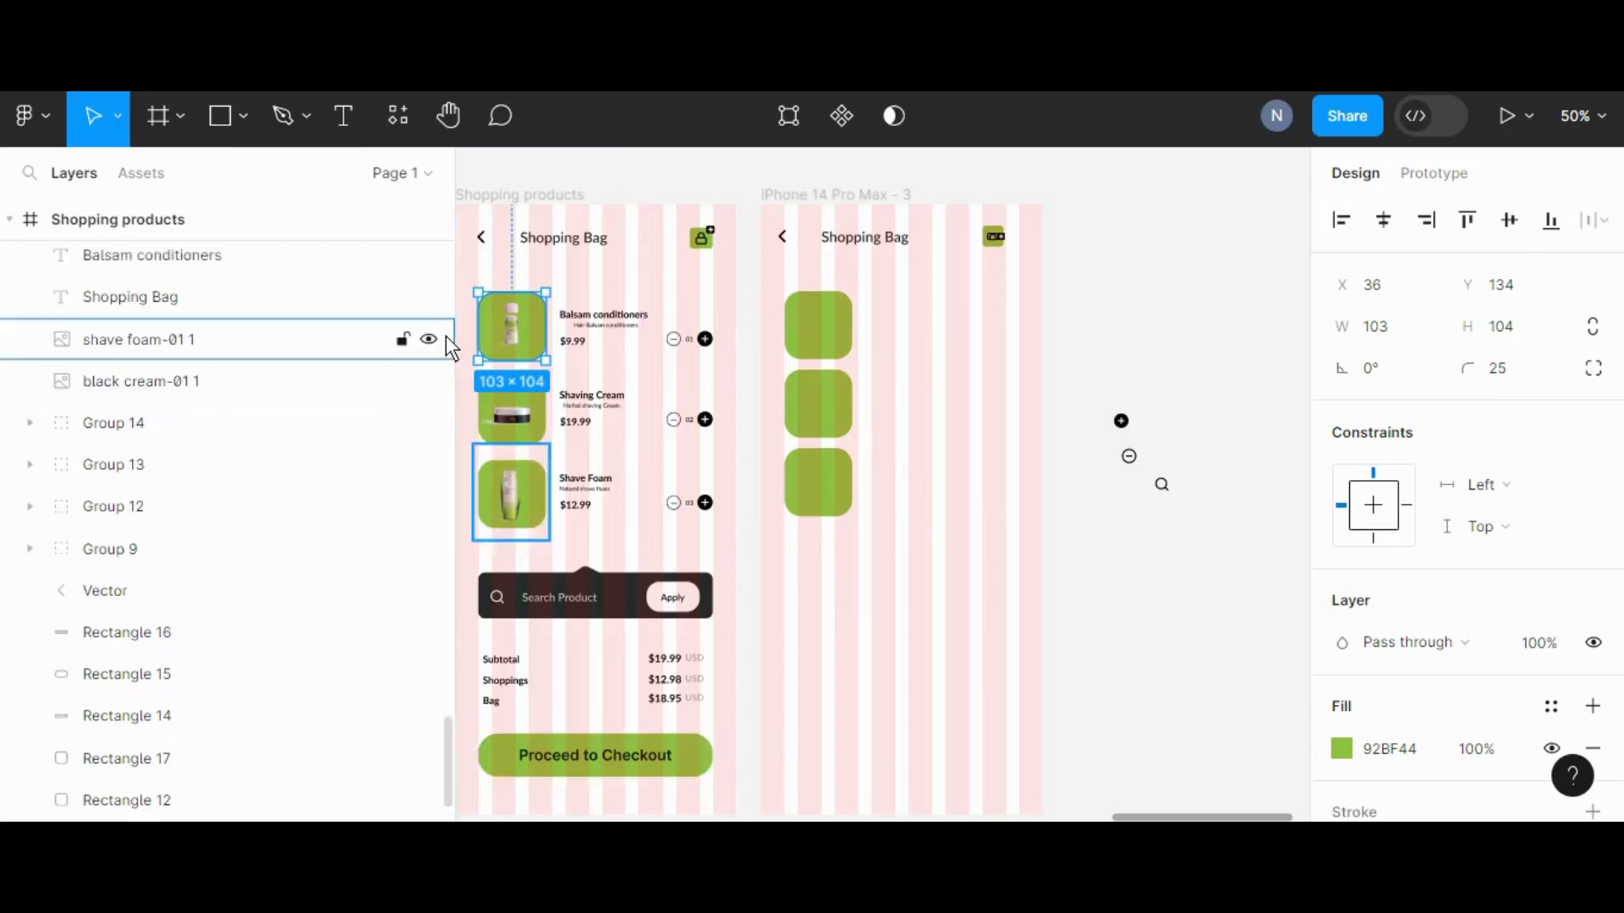
click(1125, 545)
Unlock the alo shampo-01 1 image and Rectangle 25 layers in the iPhone 14 Pro Max - 1 frame
click(513, 326)
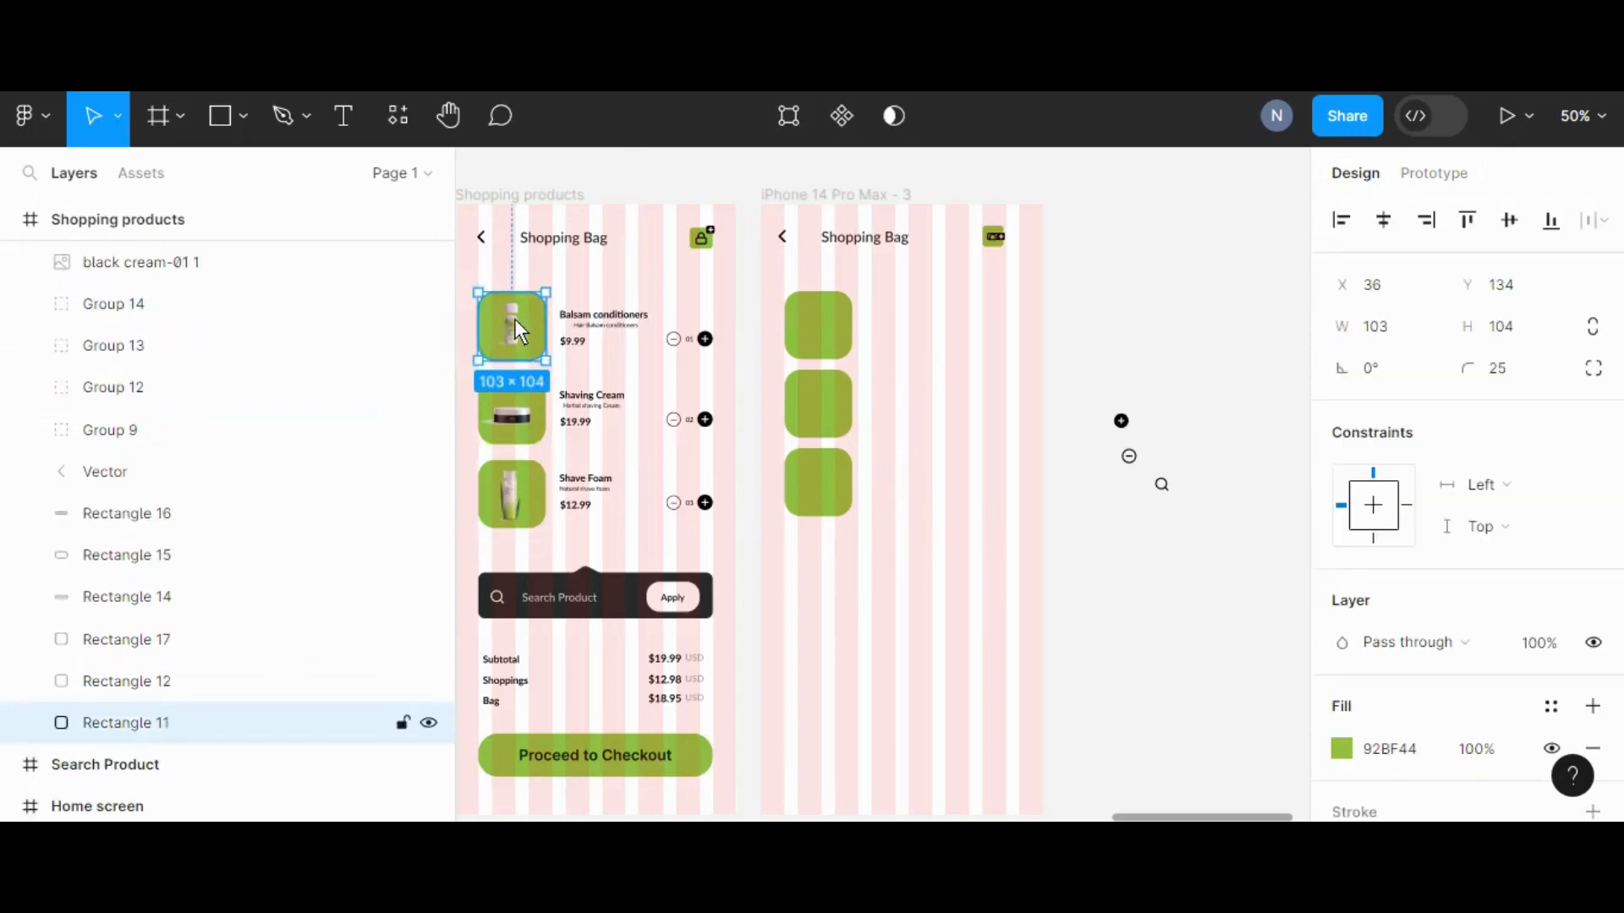
scroll(296, 423, up, 10)
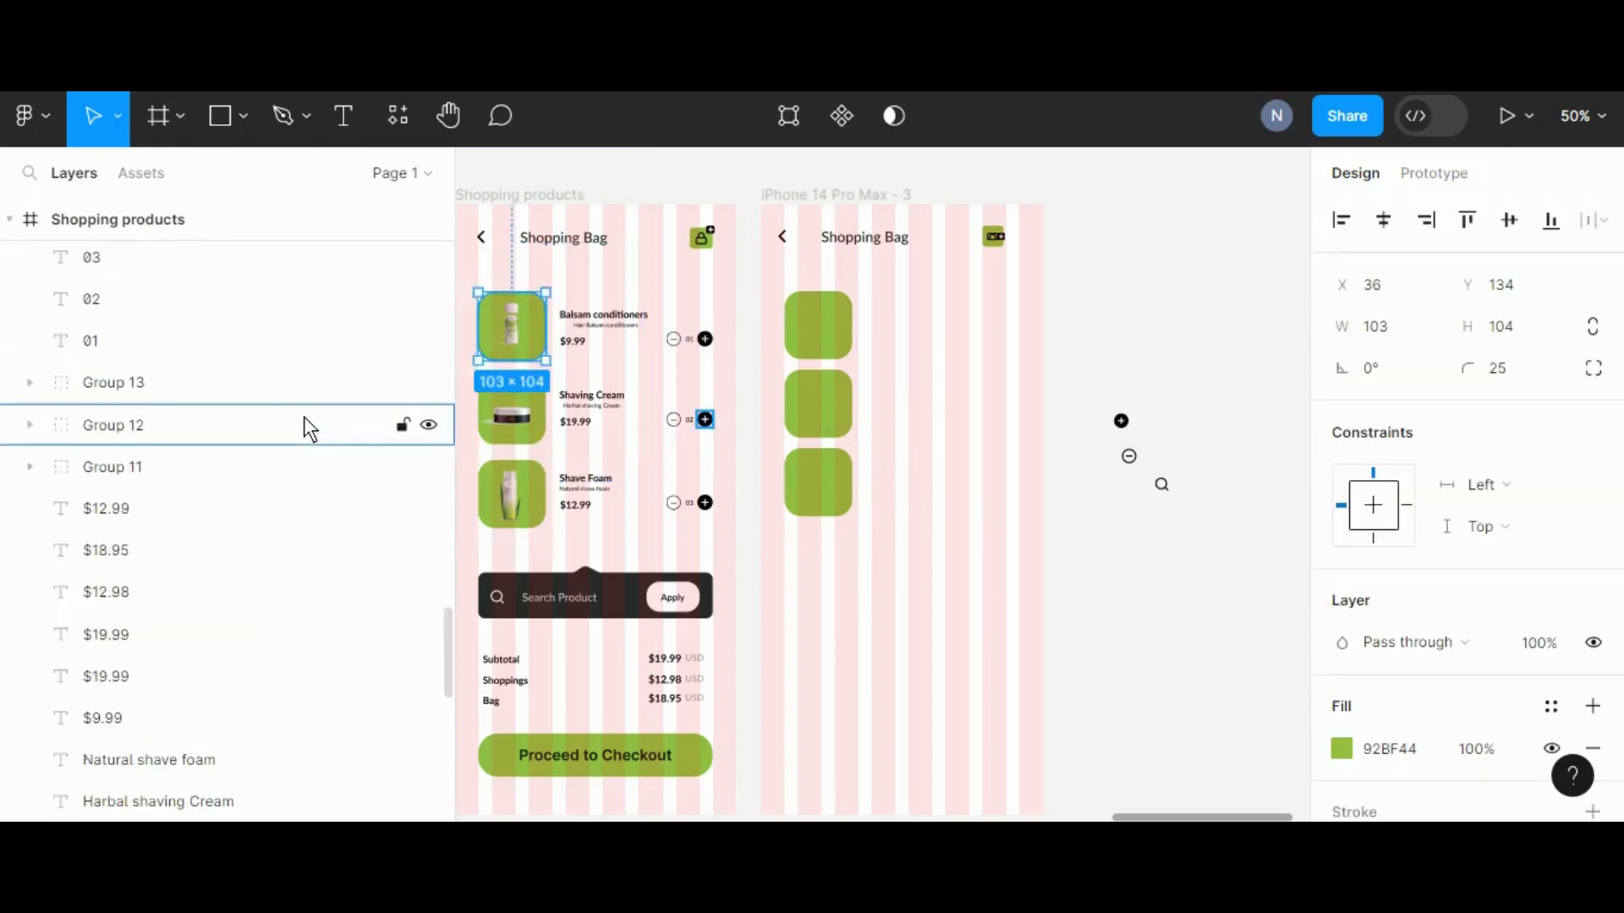
scroll(313, 418, up, 15)
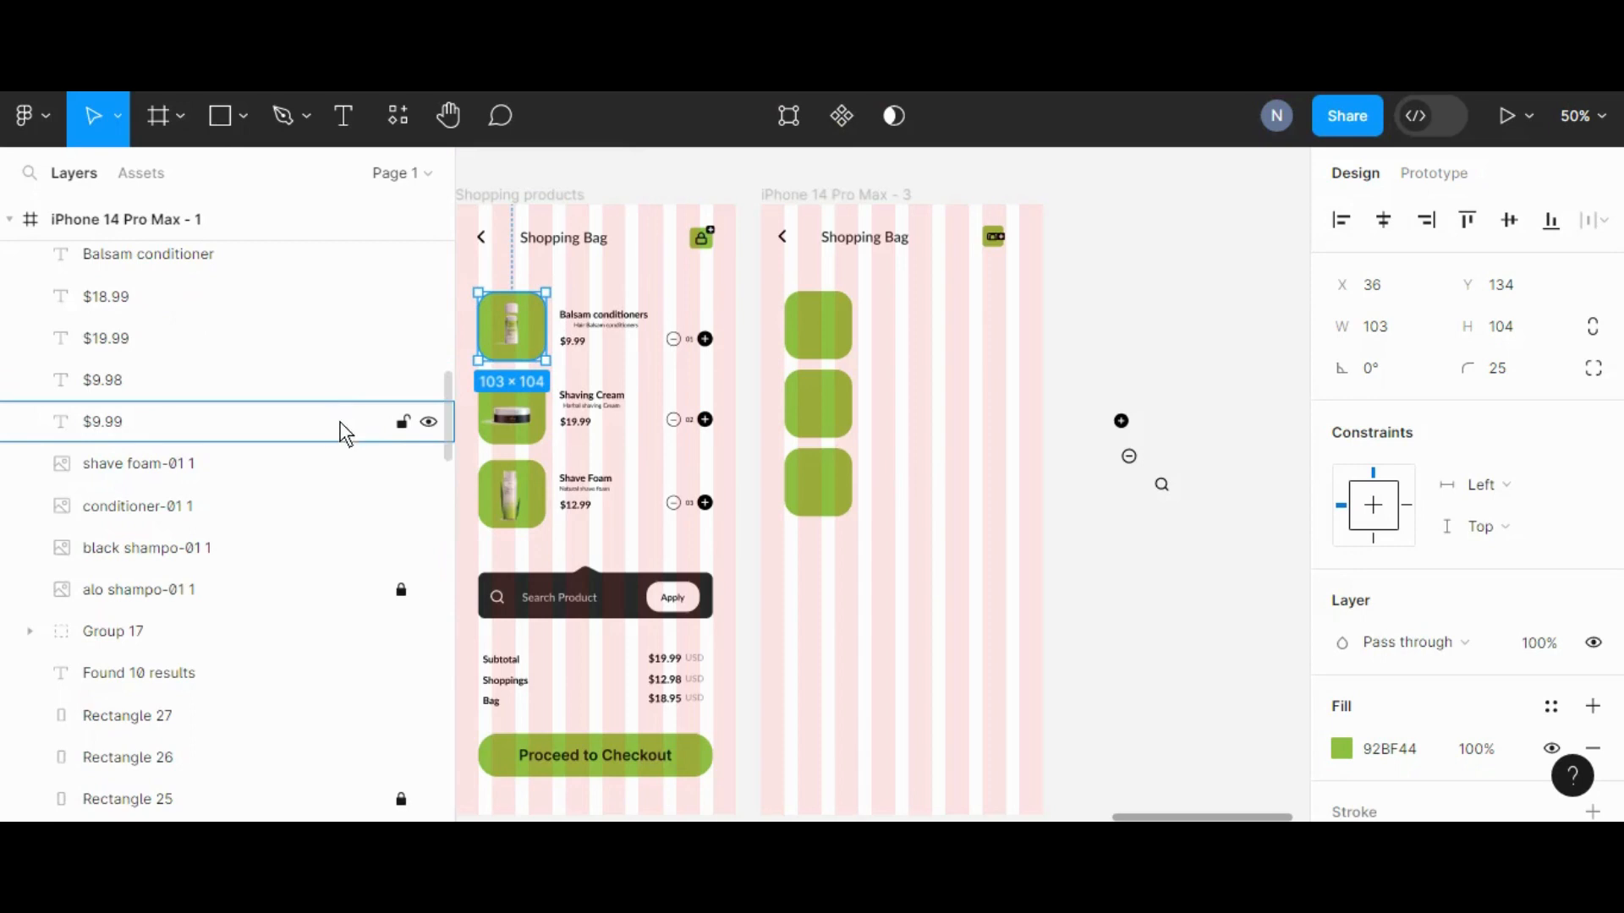
click(400, 590)
click(401, 799)
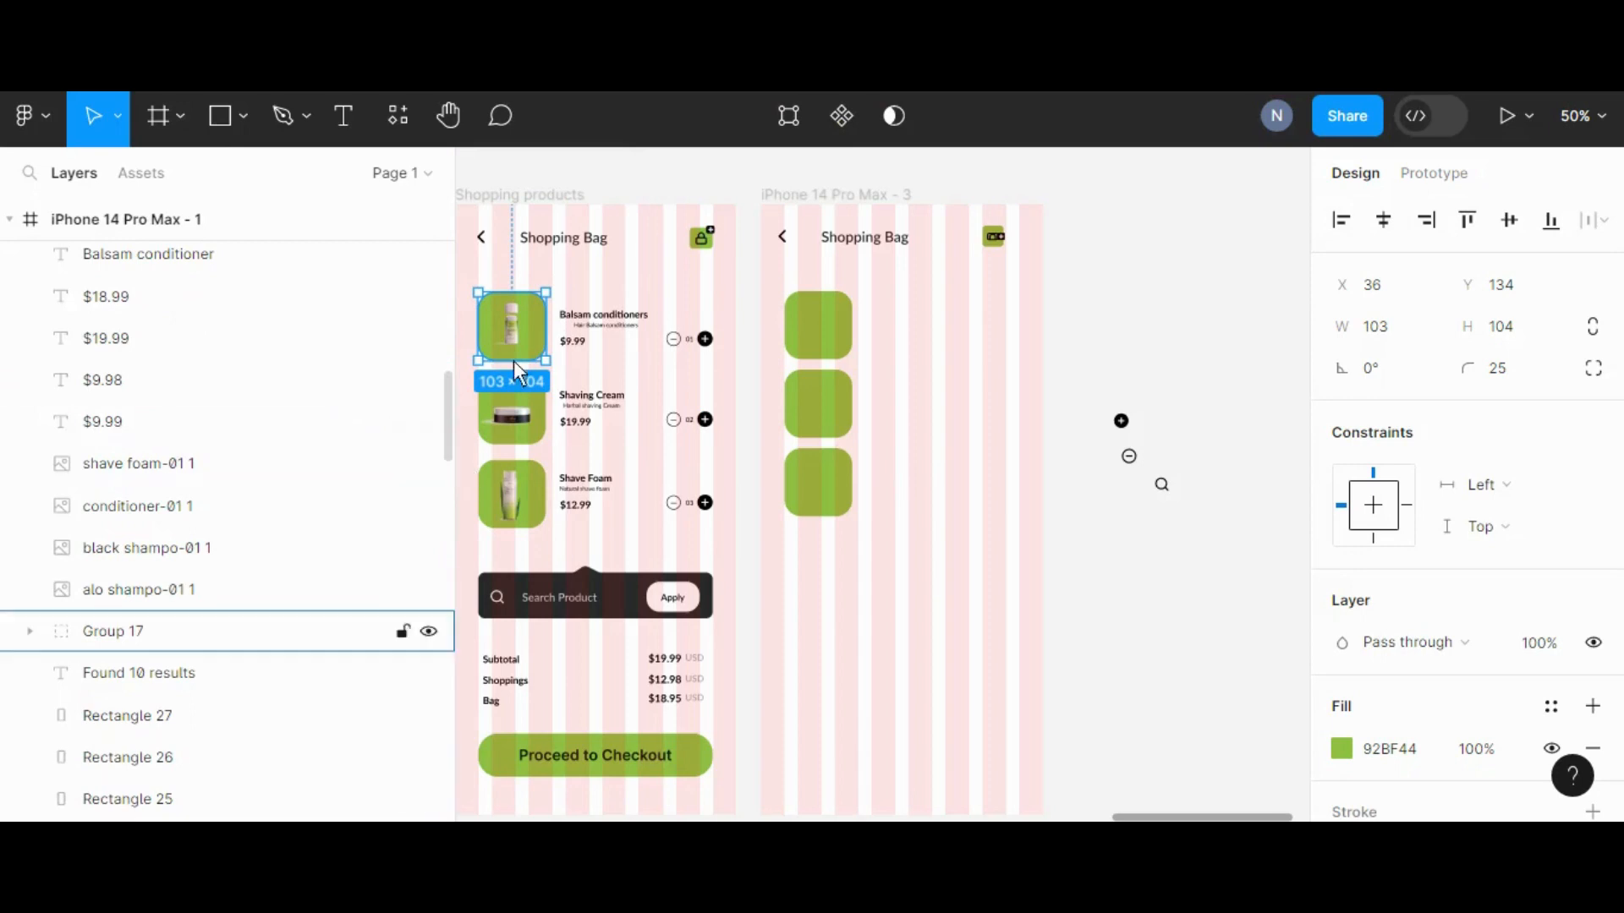
click(1081, 587)
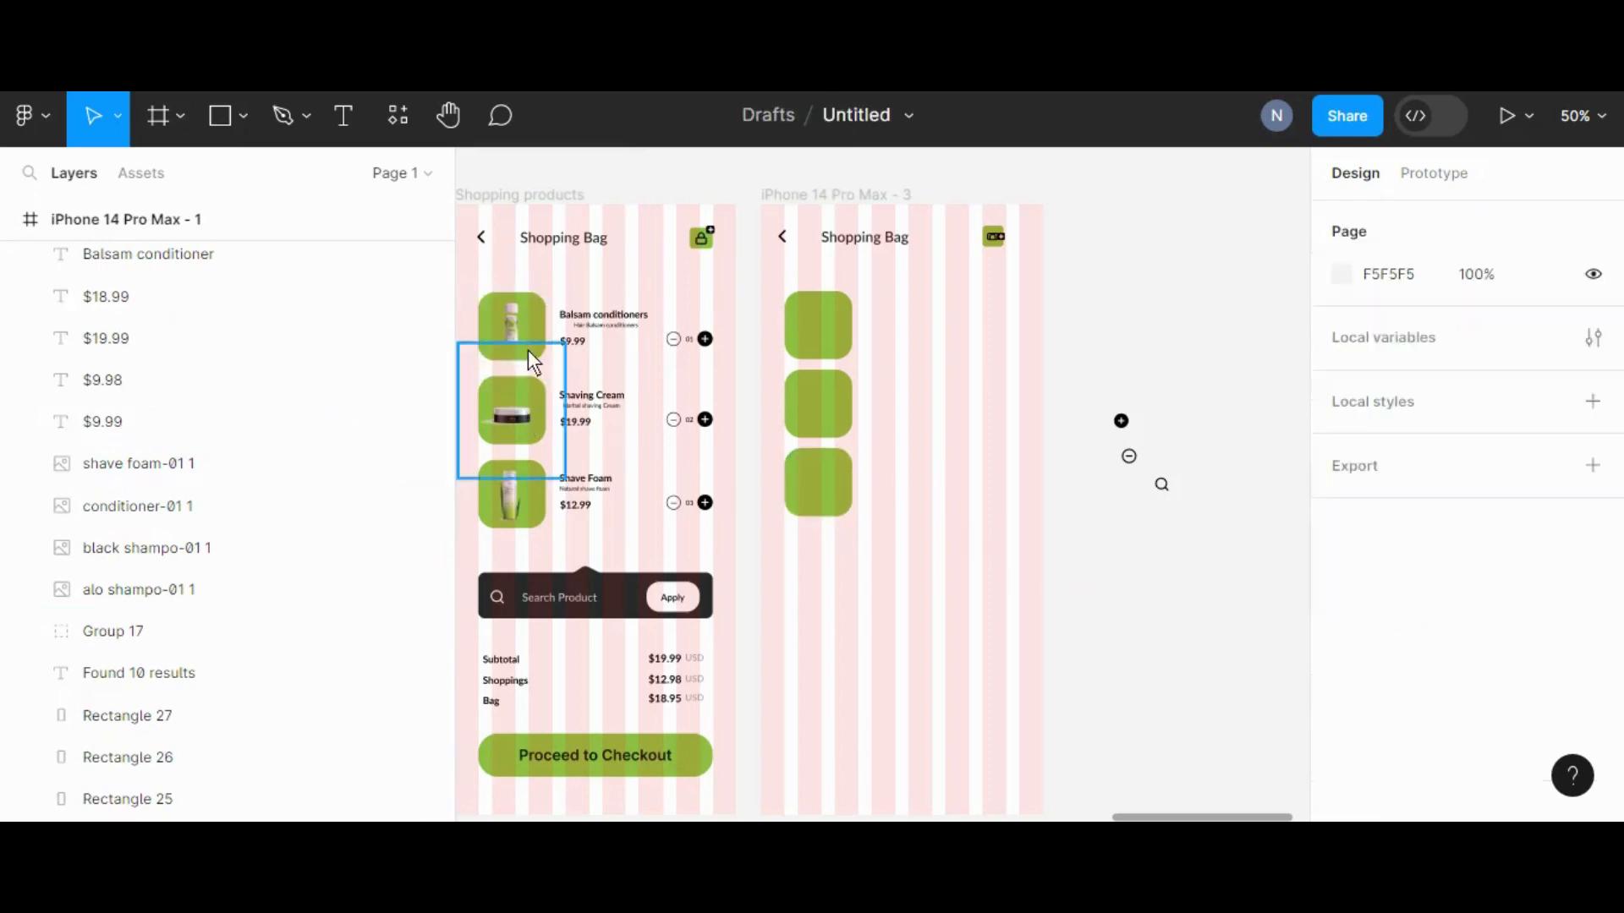
Try to select the bottle image in the first tile of the Shopping products frame
click(512, 307)
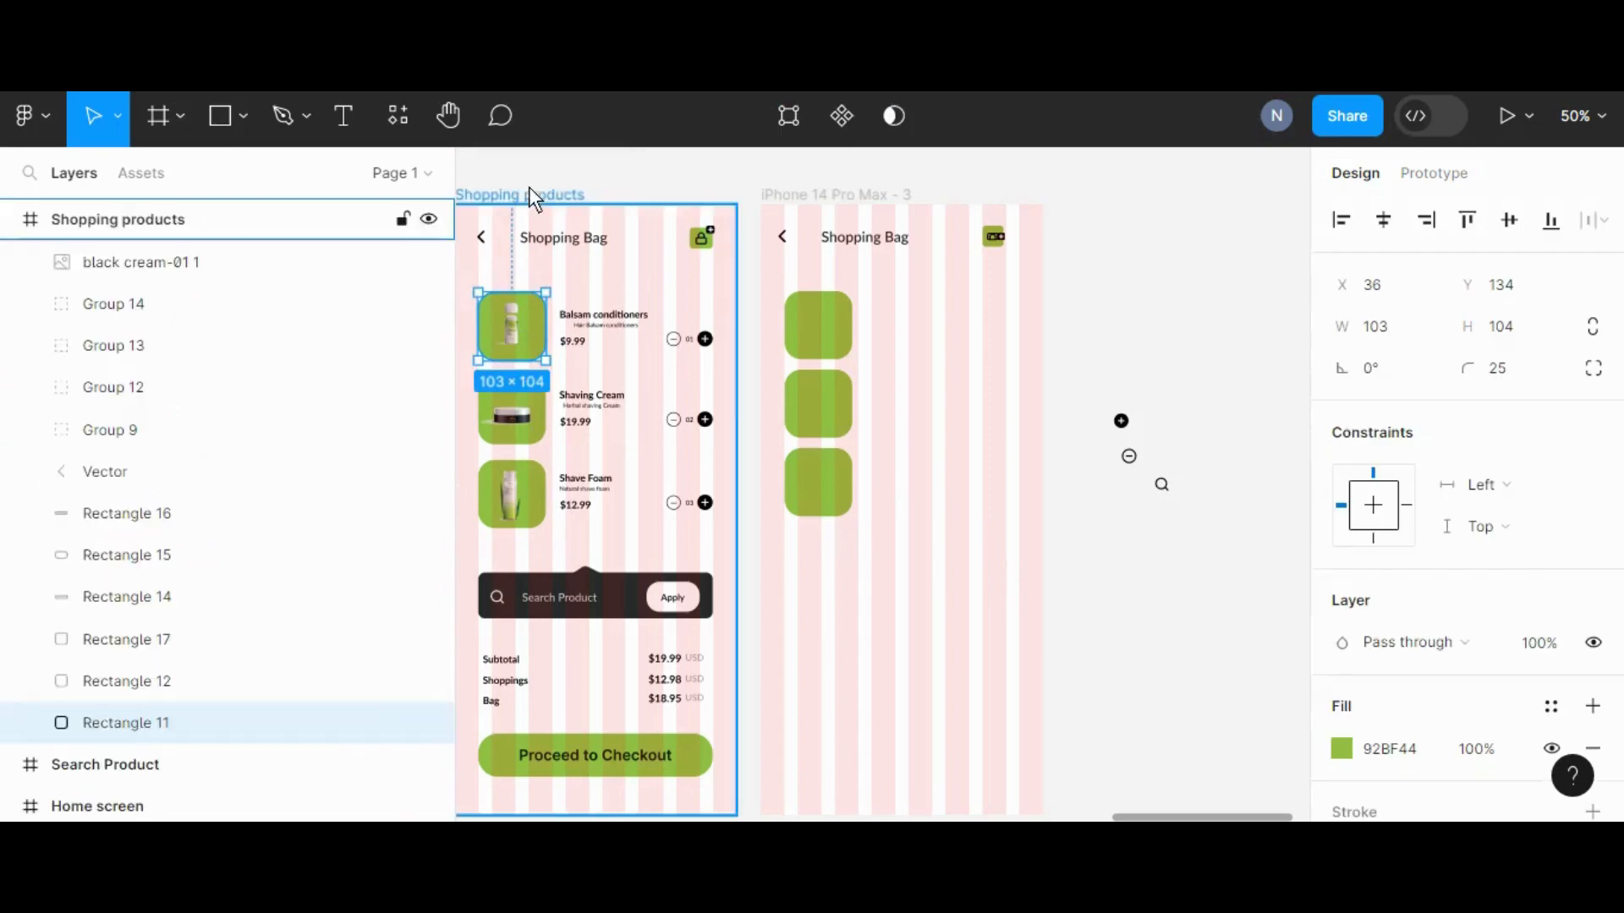
click(530, 193)
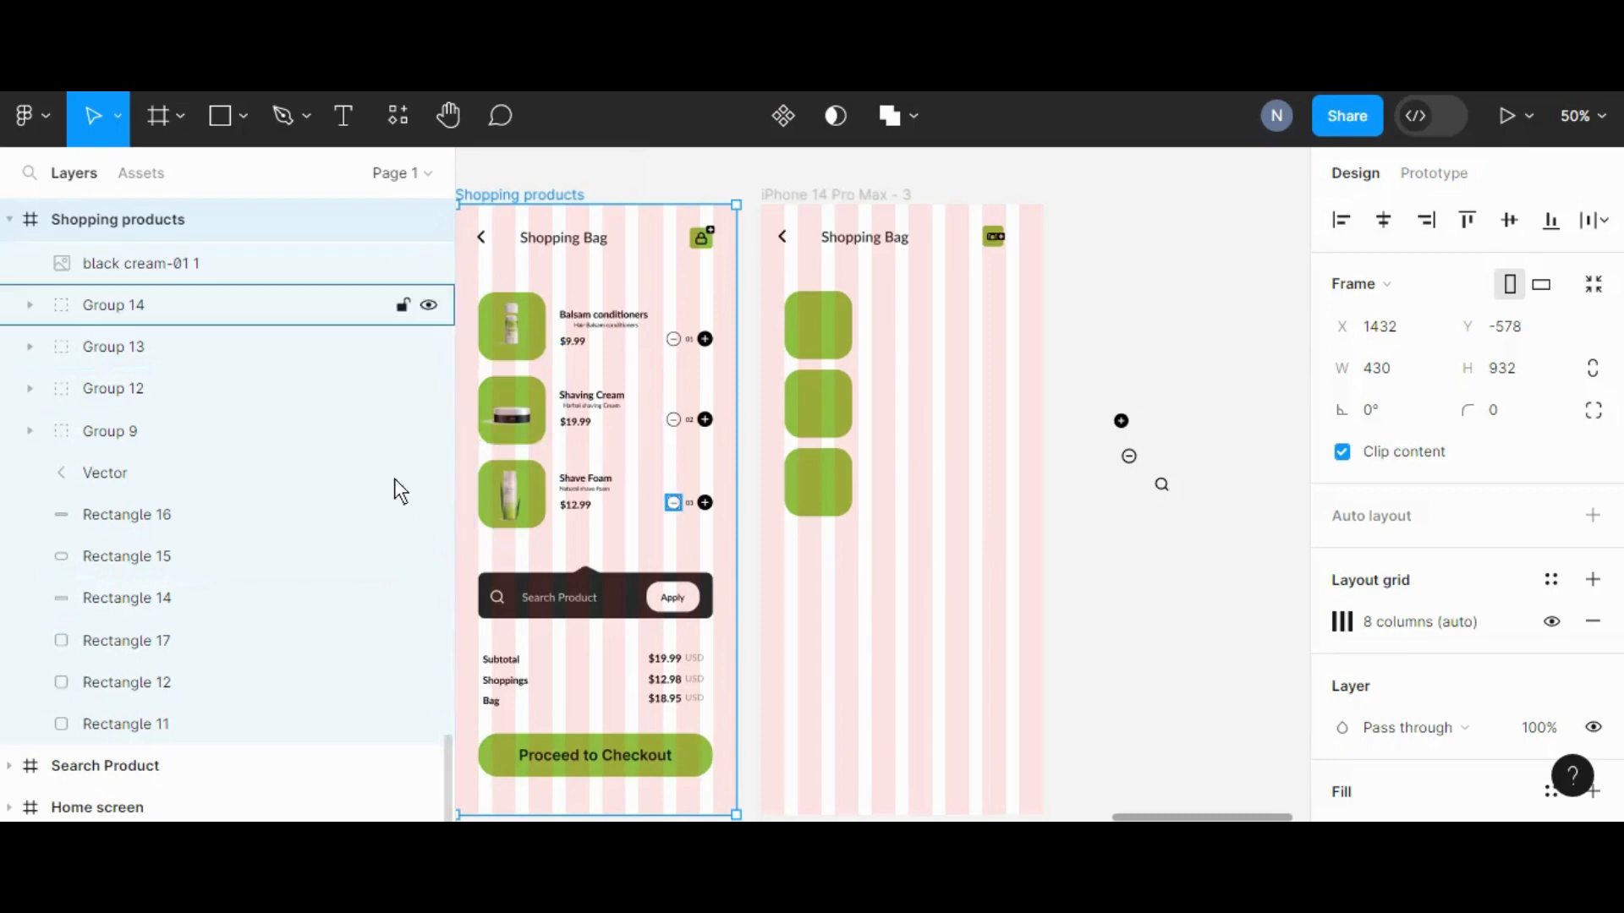
click(1144, 519)
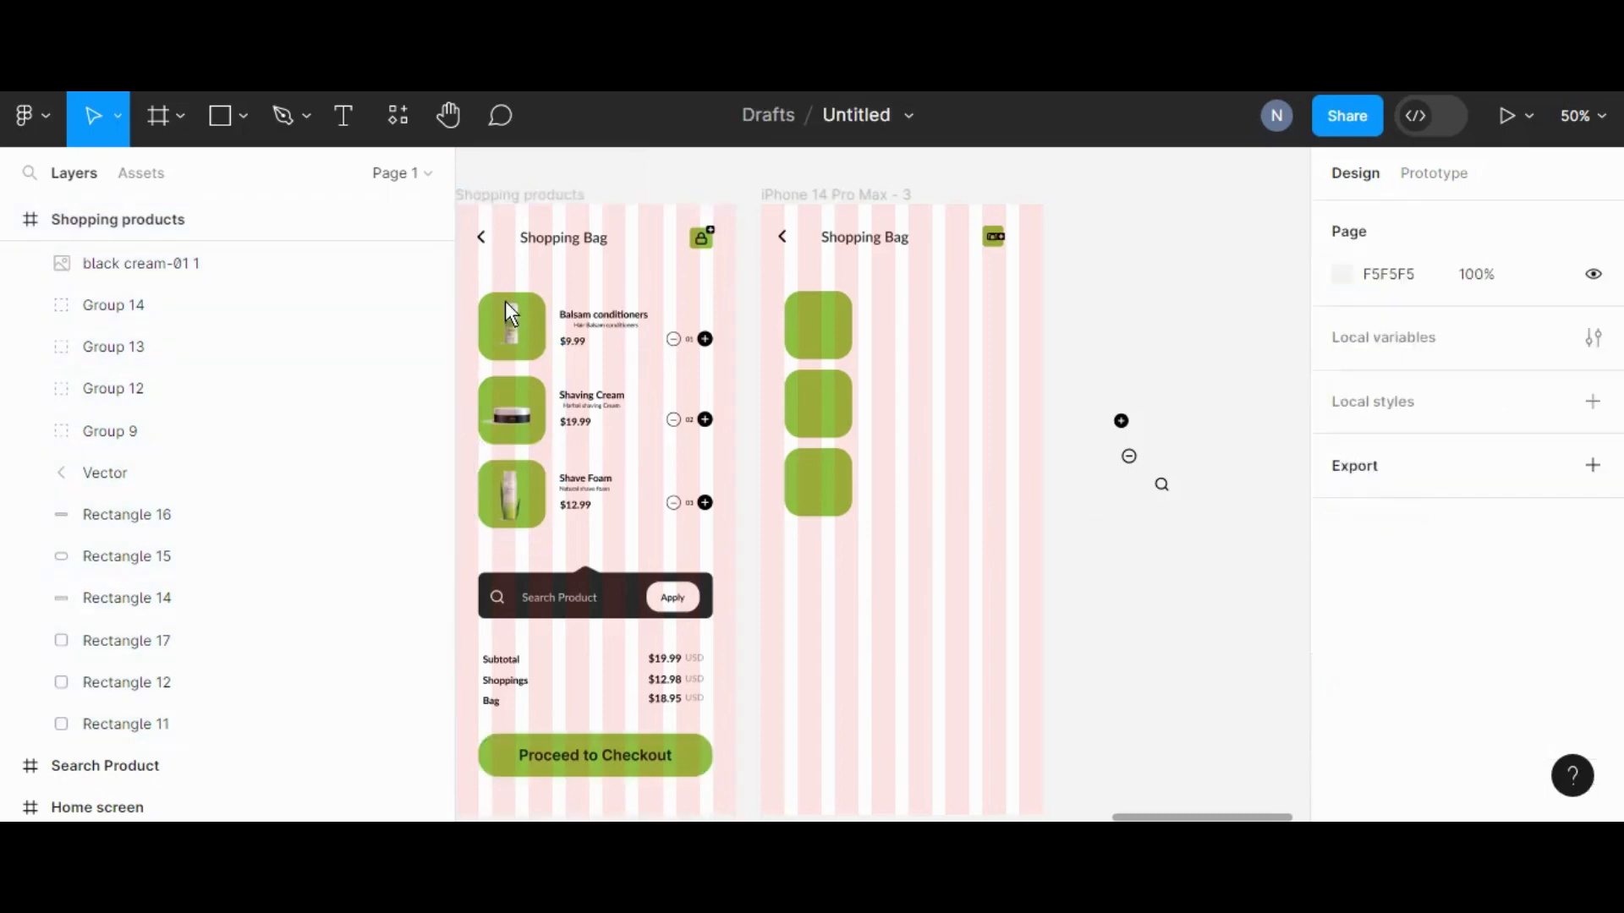
click(507, 323)
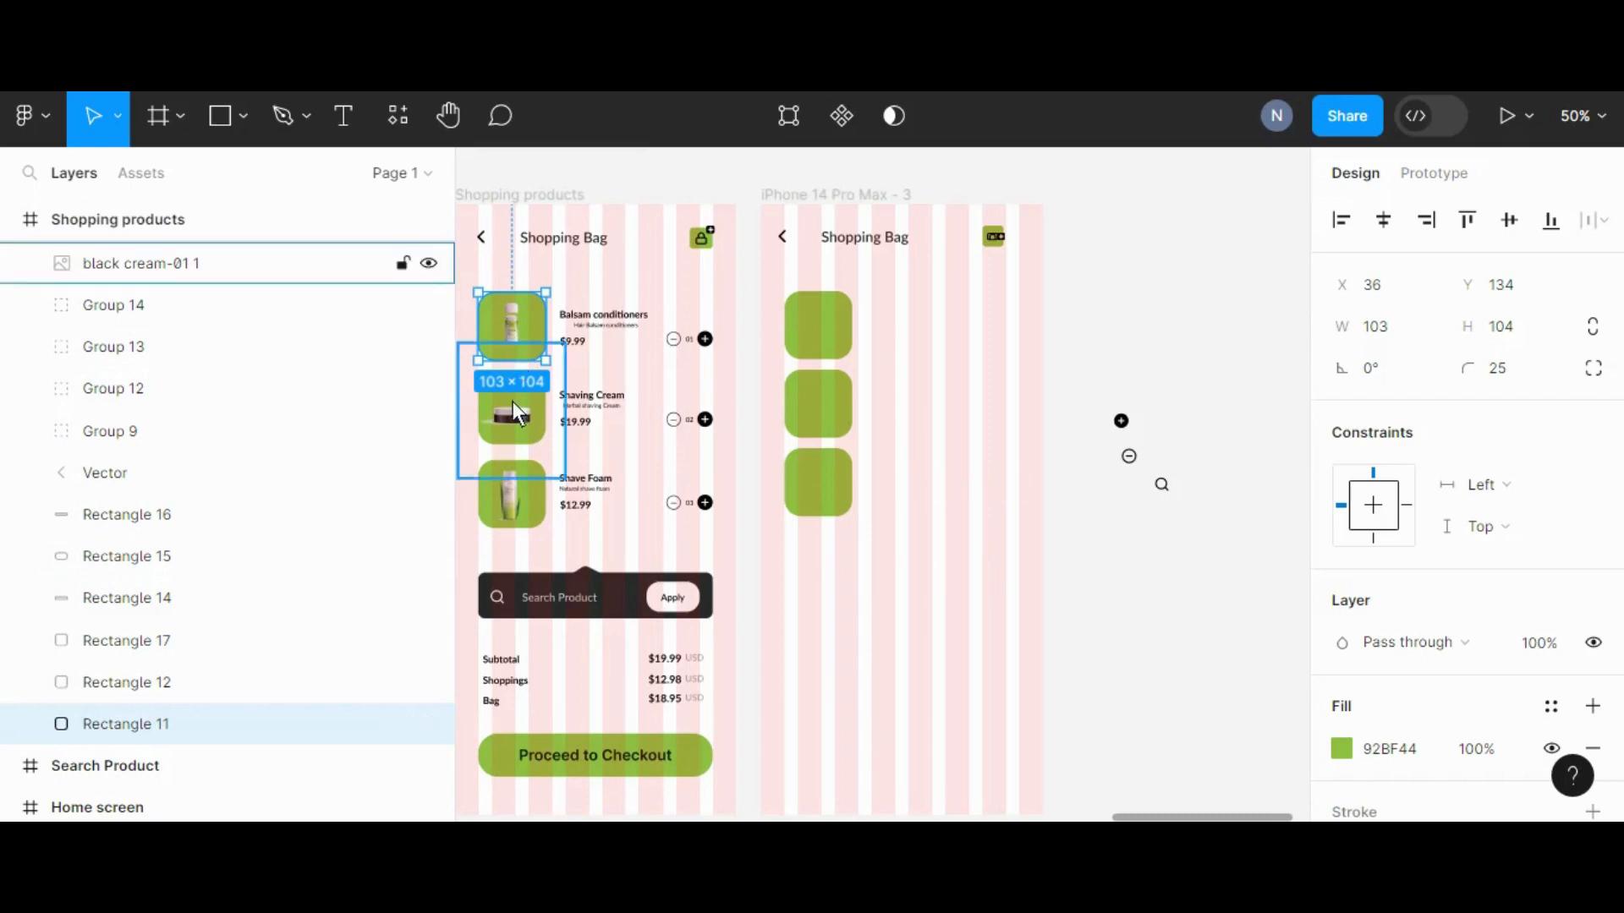
Copy the black cream and shave foam images from the reference screen onto the second and third green tiles
drag(539, 416, 815, 404)
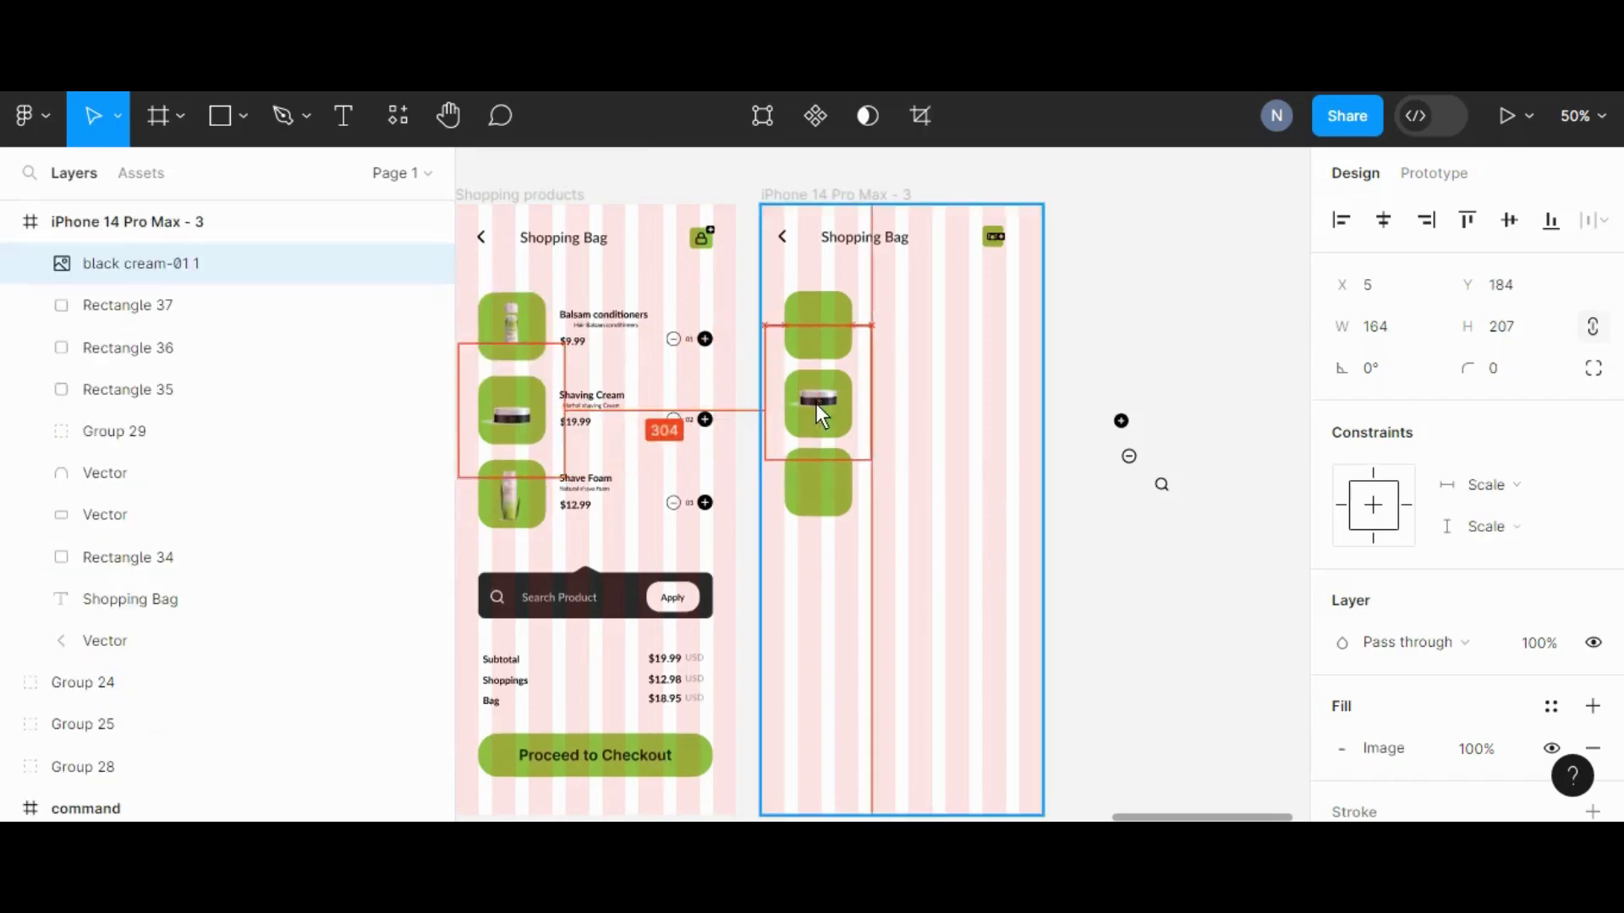
click(1089, 539)
click(501, 494)
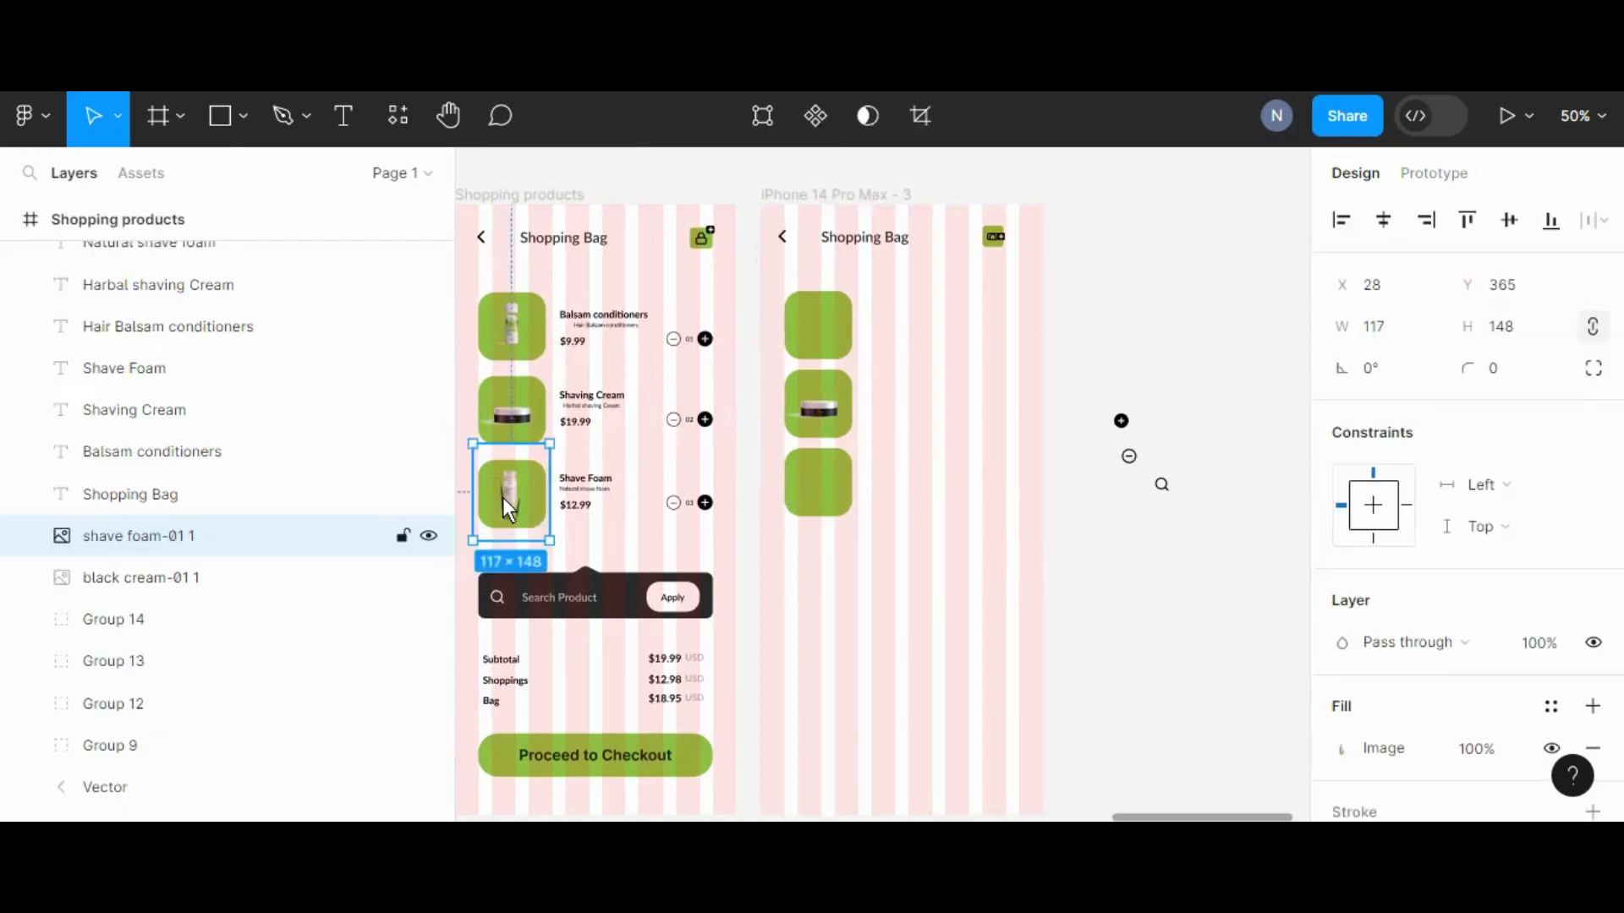
drag(505, 496, 812, 483)
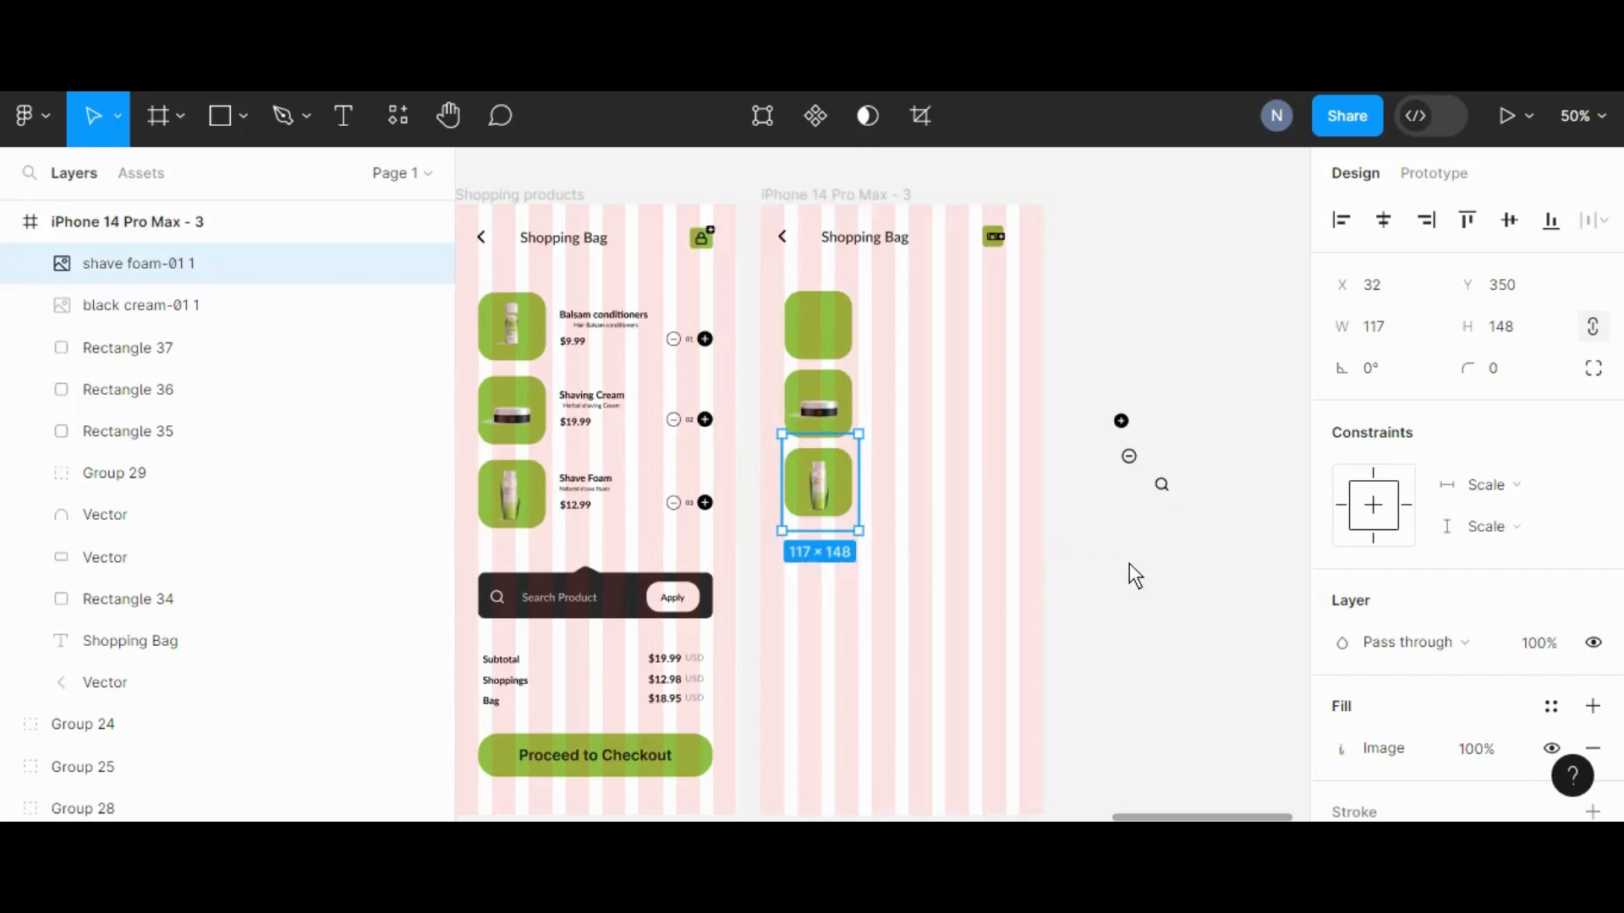
click(1129, 563)
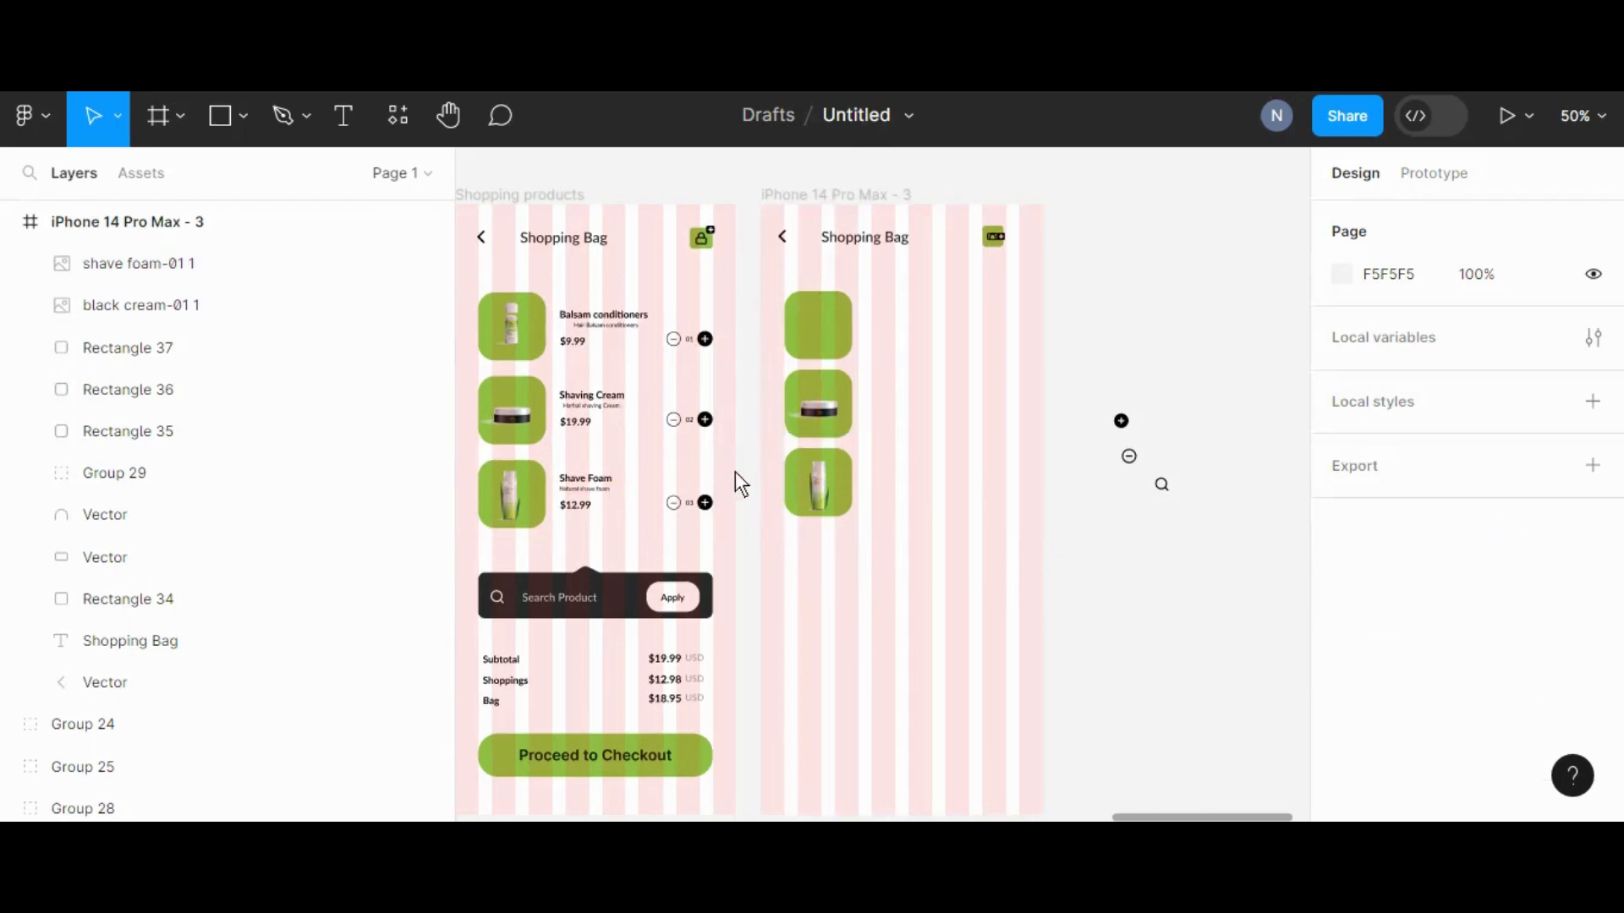
Shift the third green tile together with its shave foam image slightly down
drag(888, 503, 823, 499)
click(1107, 594)
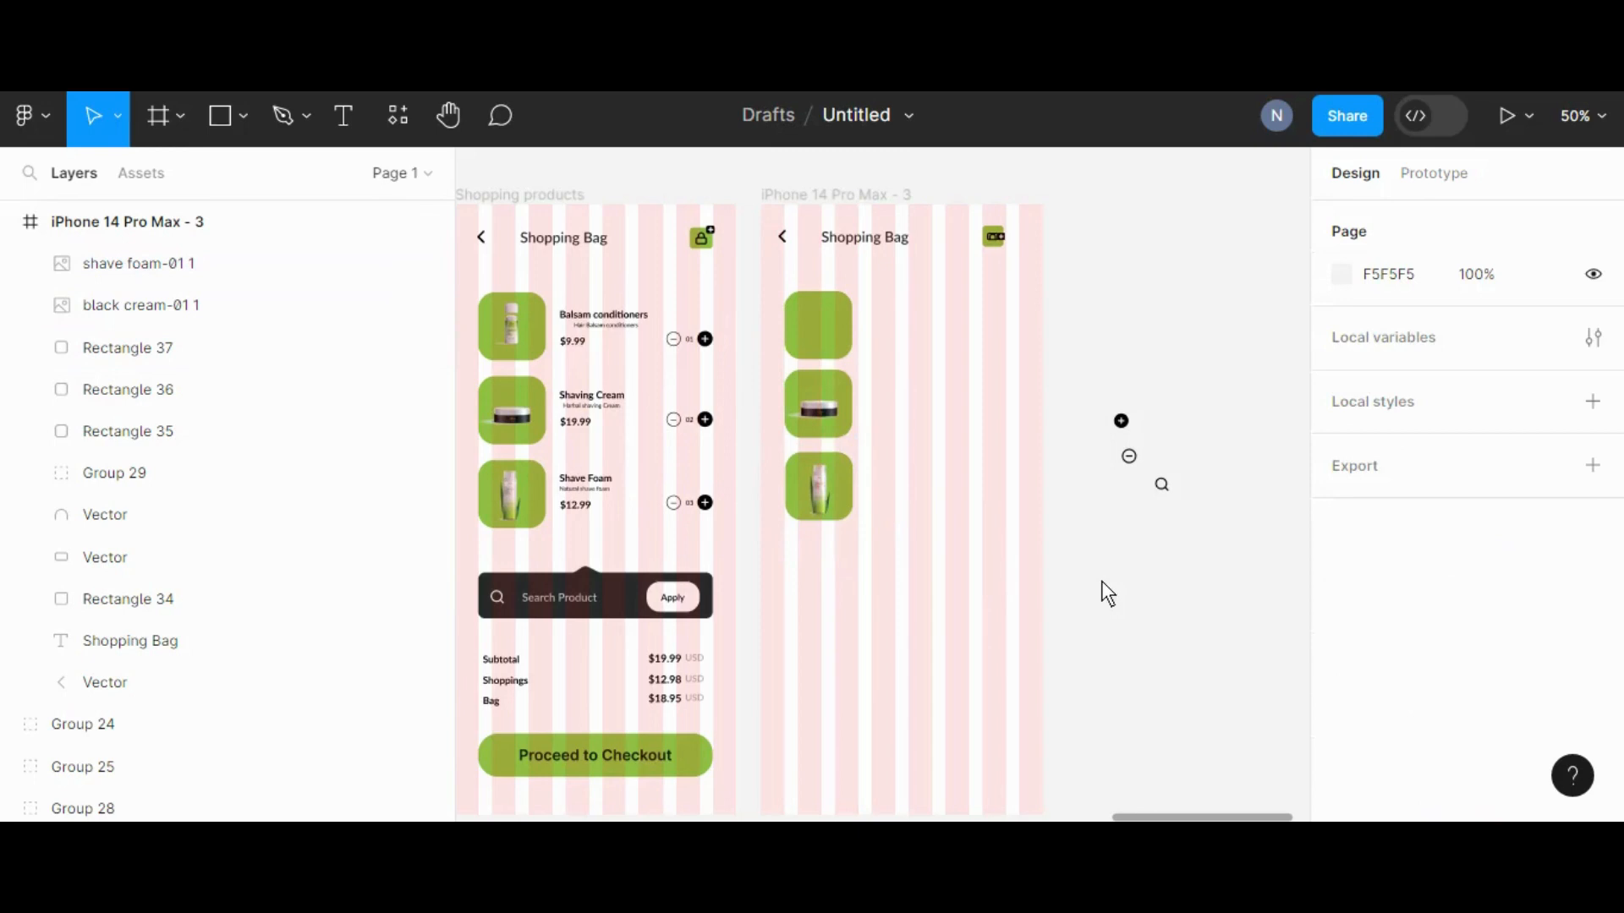
click(504, 326)
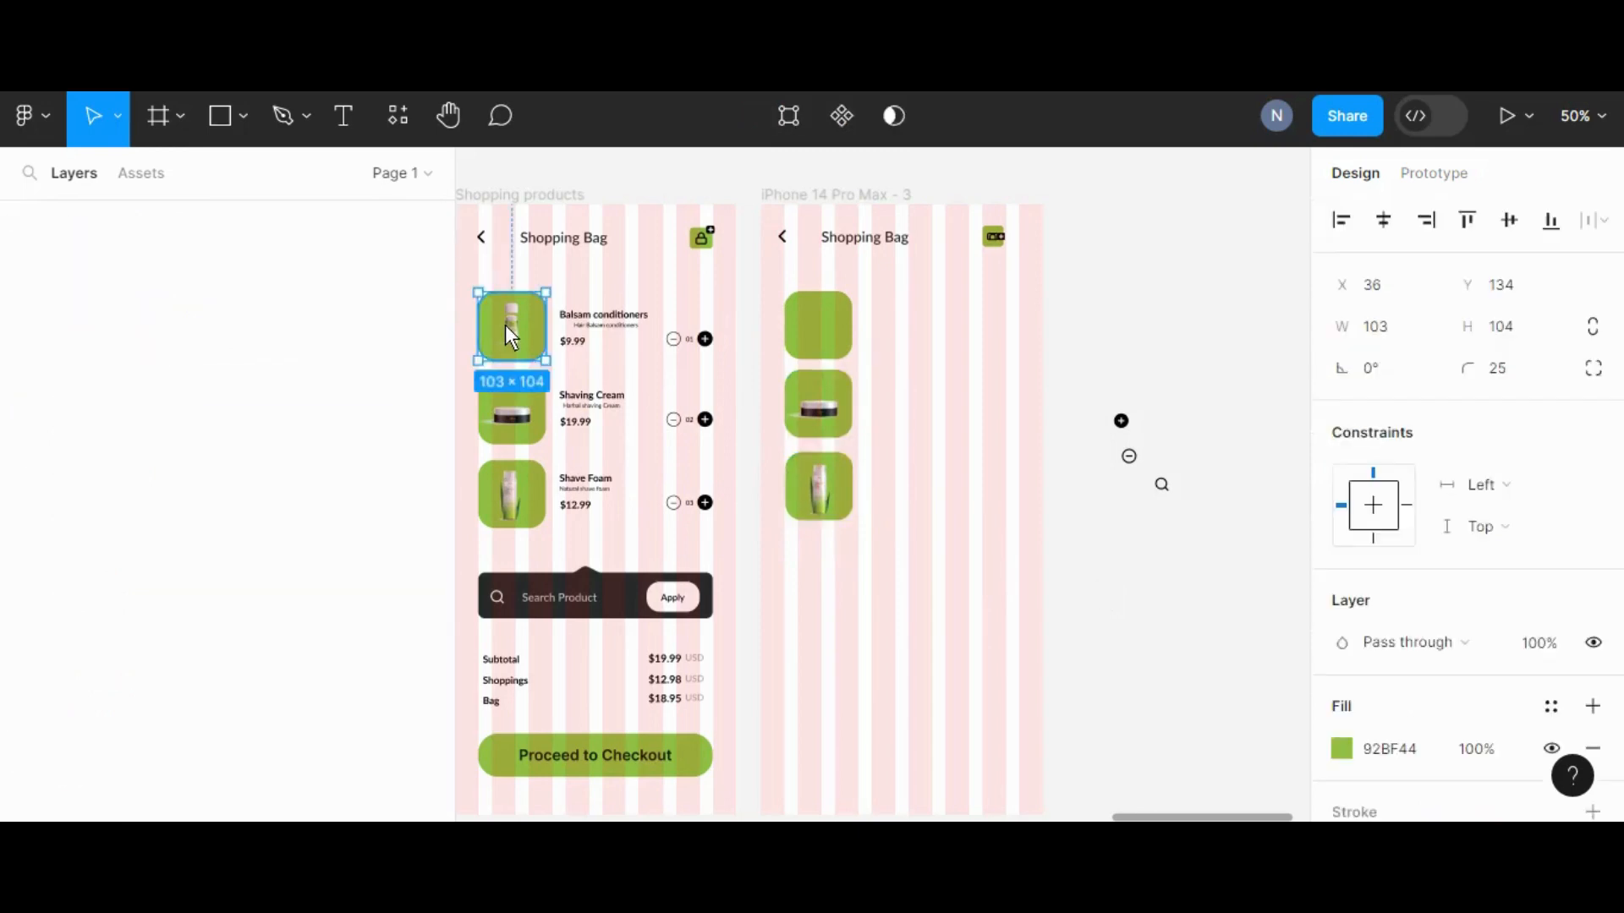
drag(505, 324, 941, 549)
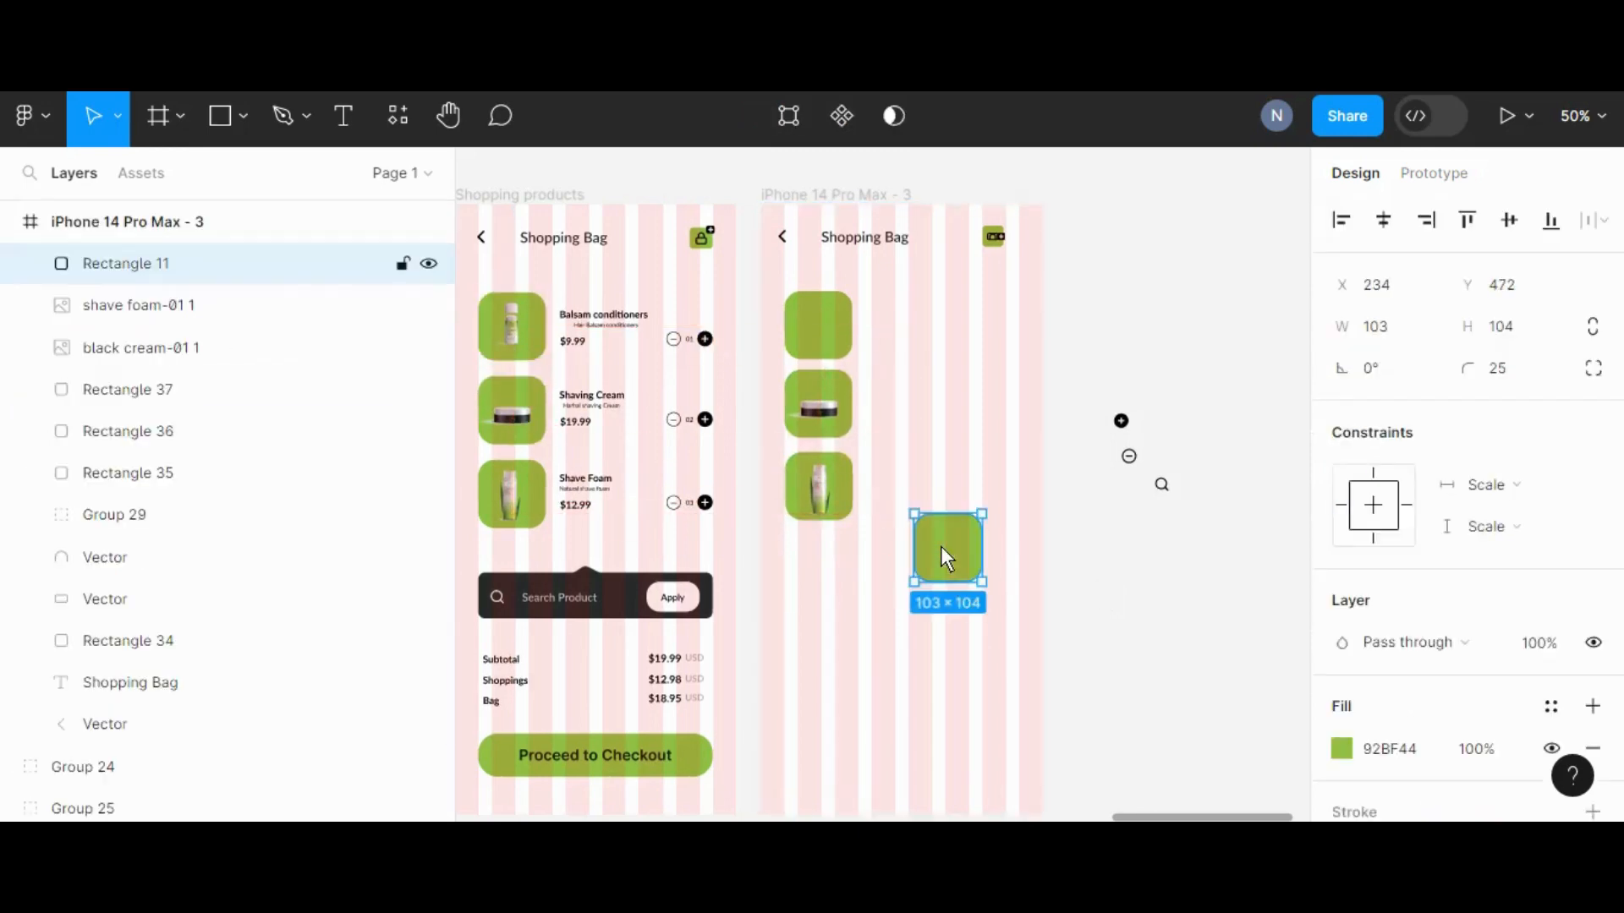
key(Delete)
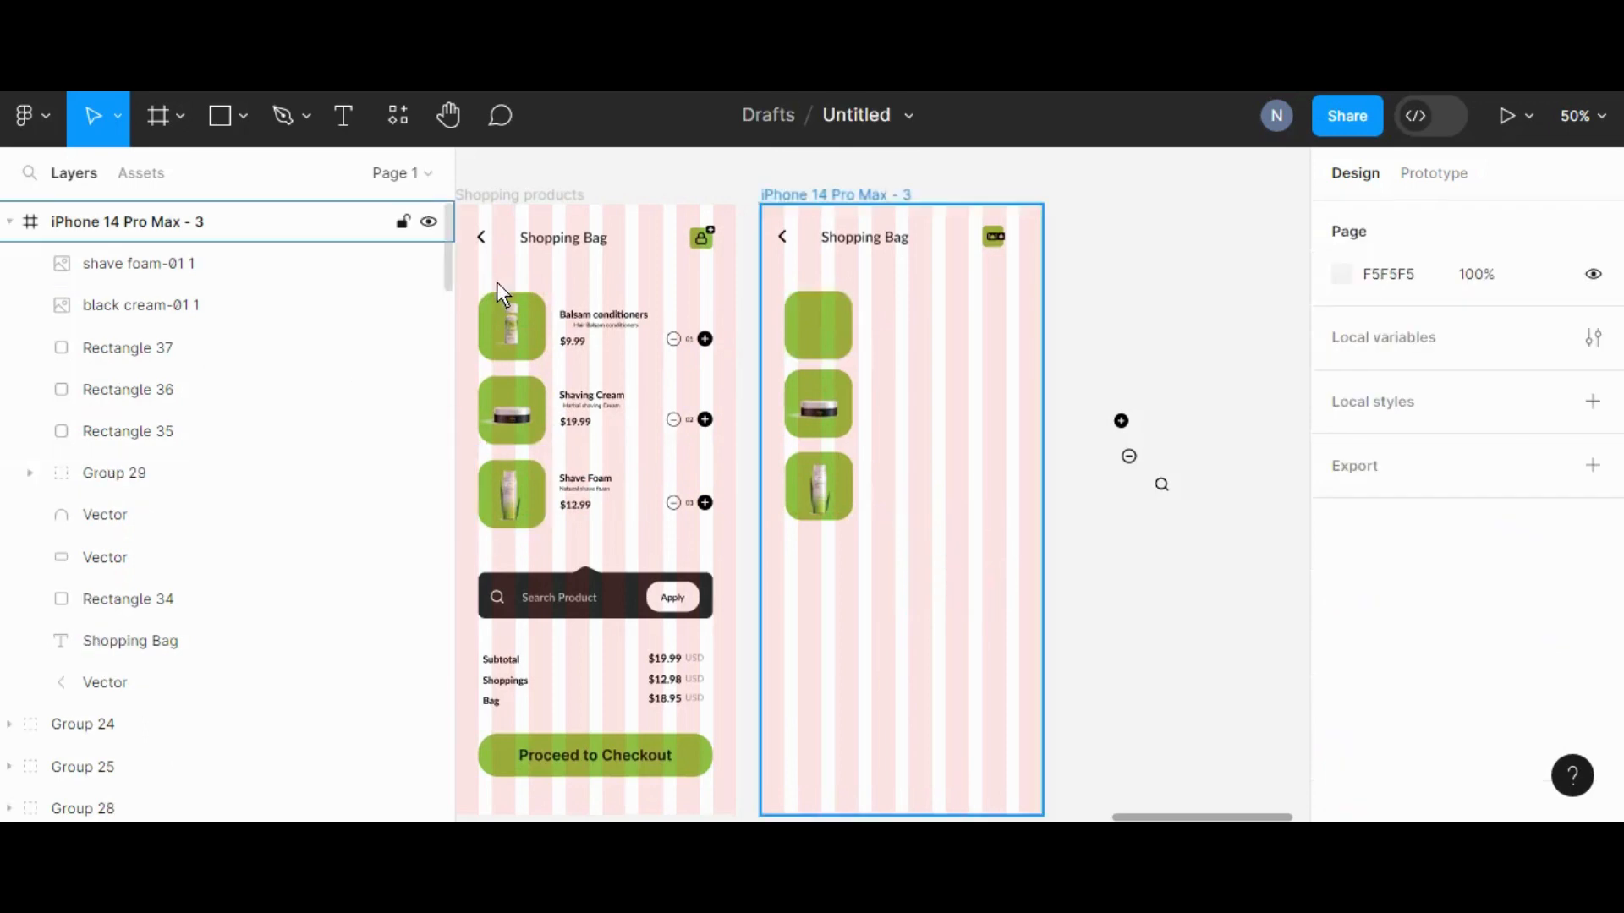
Look through the layer list, including the Shopping products frame's layers, for the bottle image on the first tile
click(508, 320)
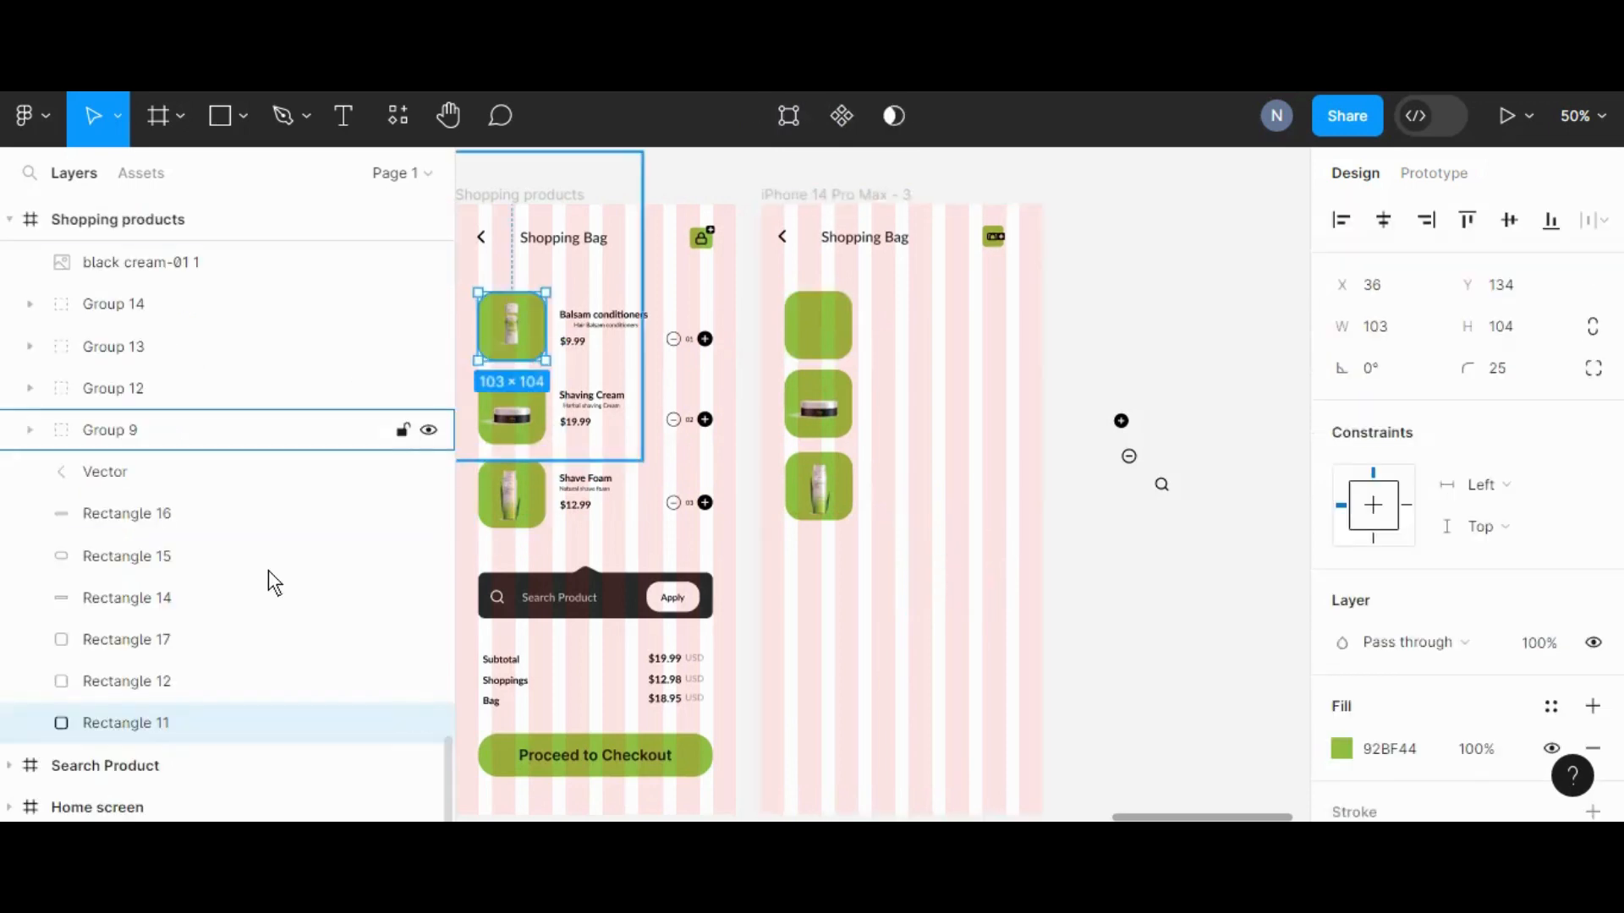
click(513, 191)
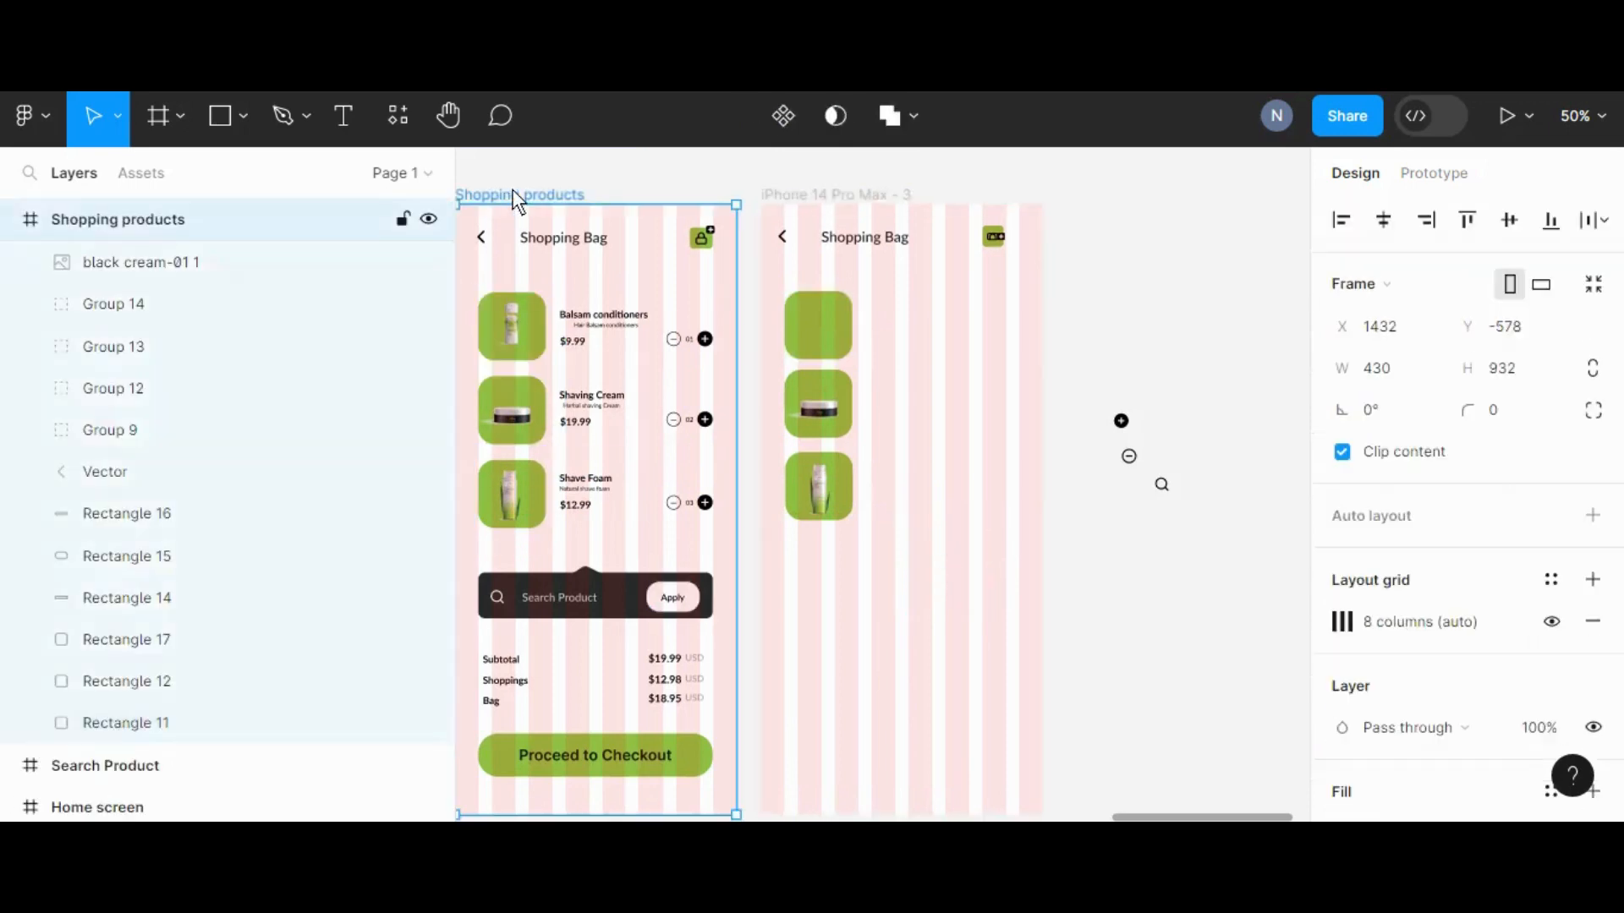
scroll(286, 335, up, 10)
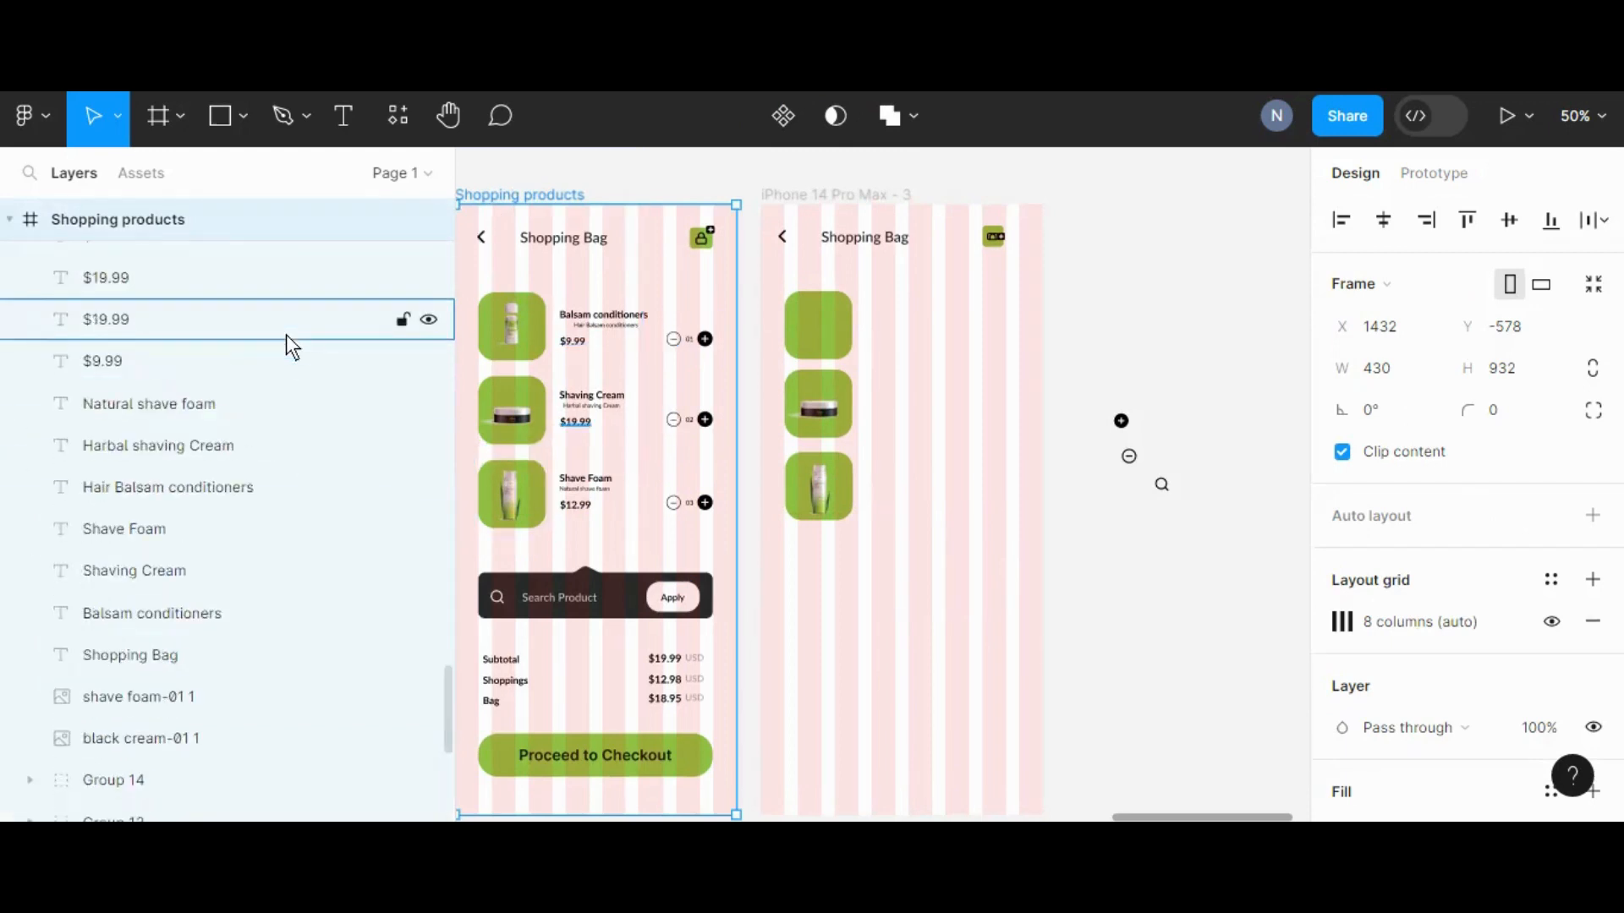
scroll(286, 333, up, 15)
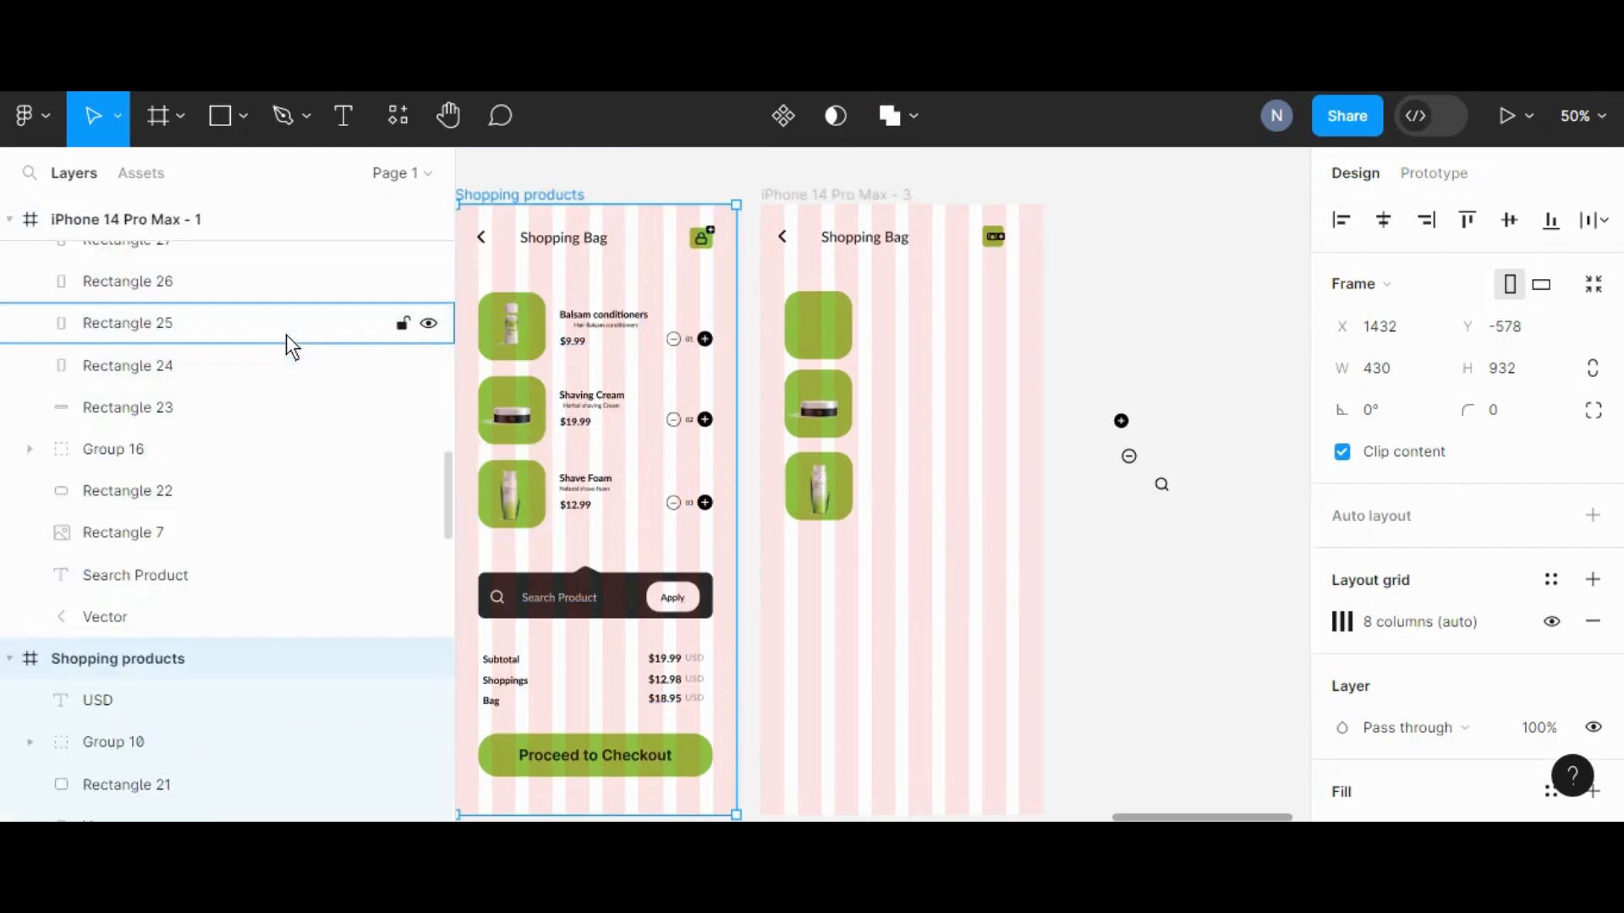
scroll(286, 335, up, 2)
scroll(294, 456, down, 20)
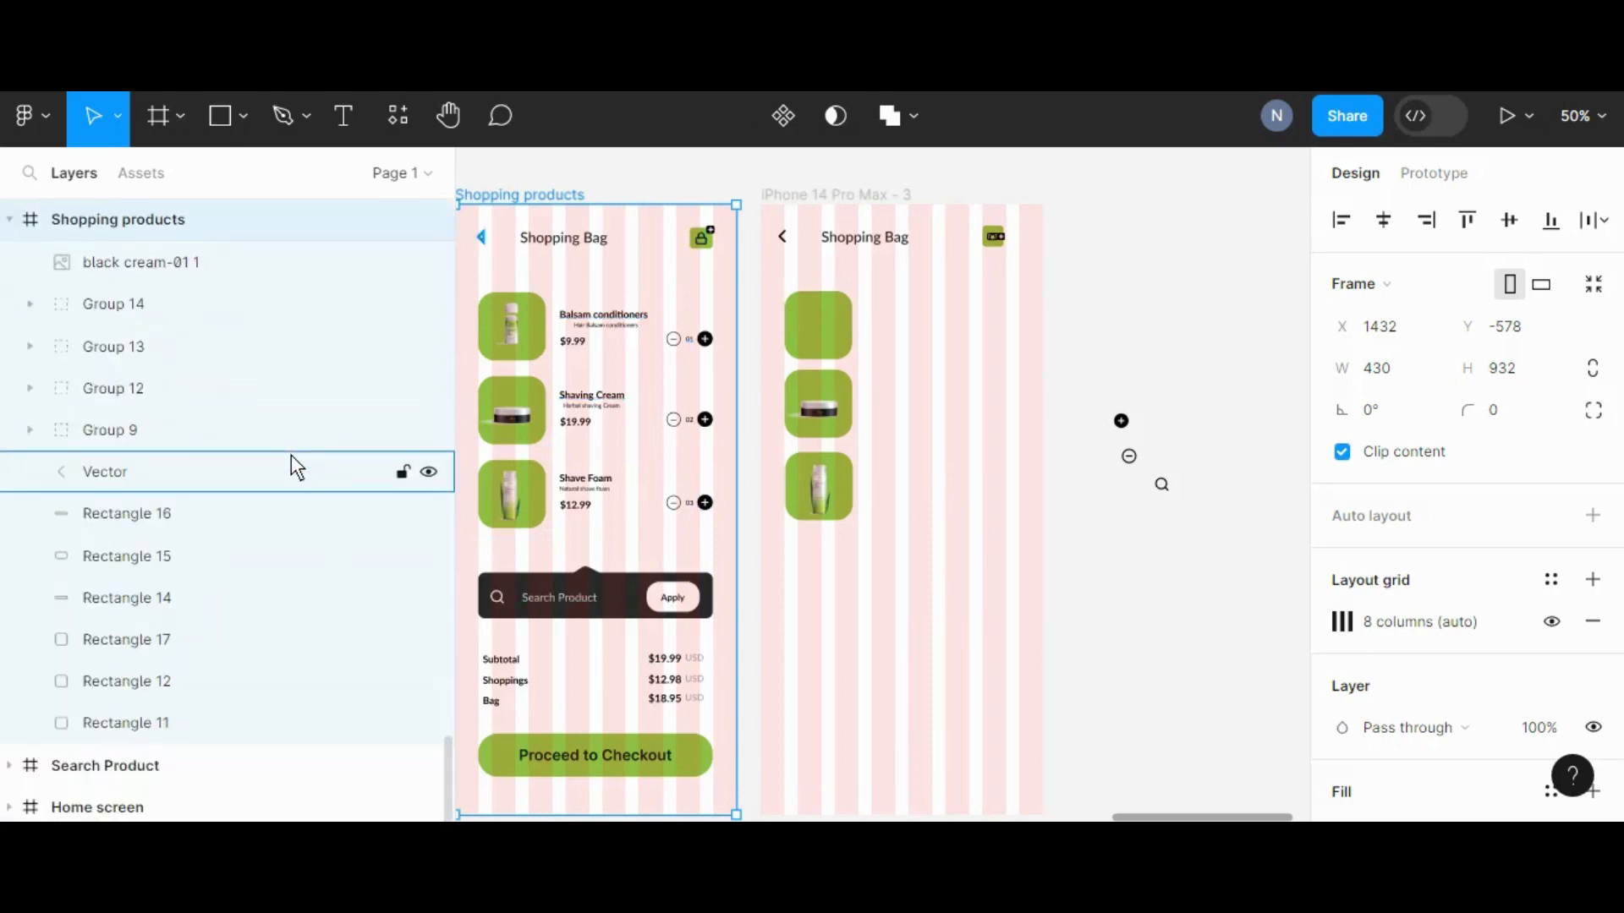
scroll(352, 530, up, 20)
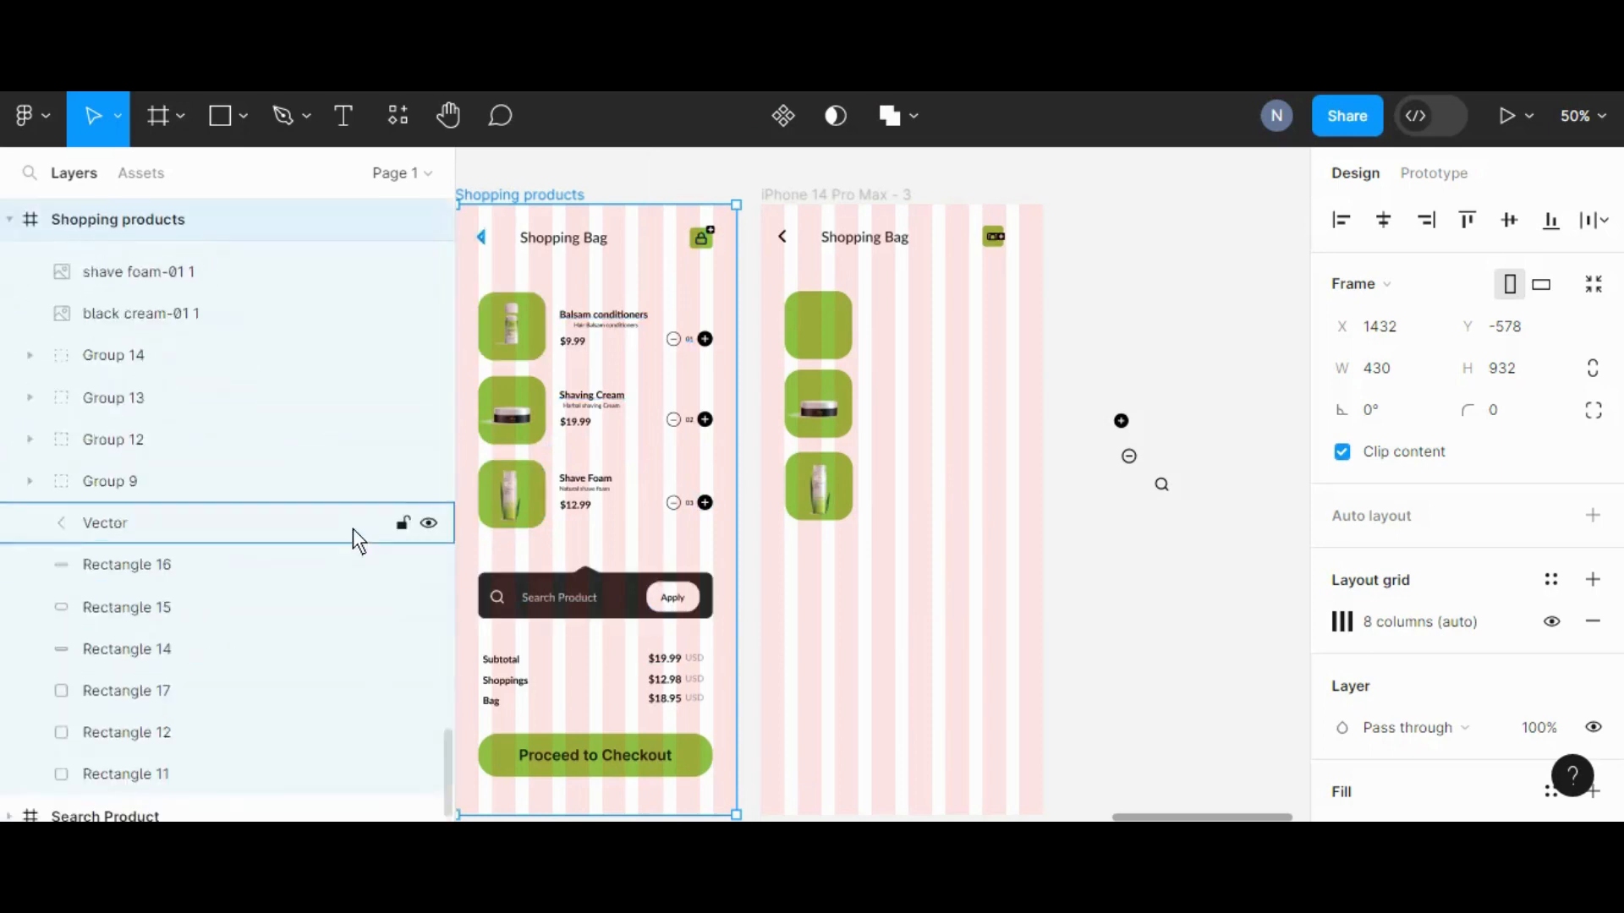
scroll(393, 423, up, 7)
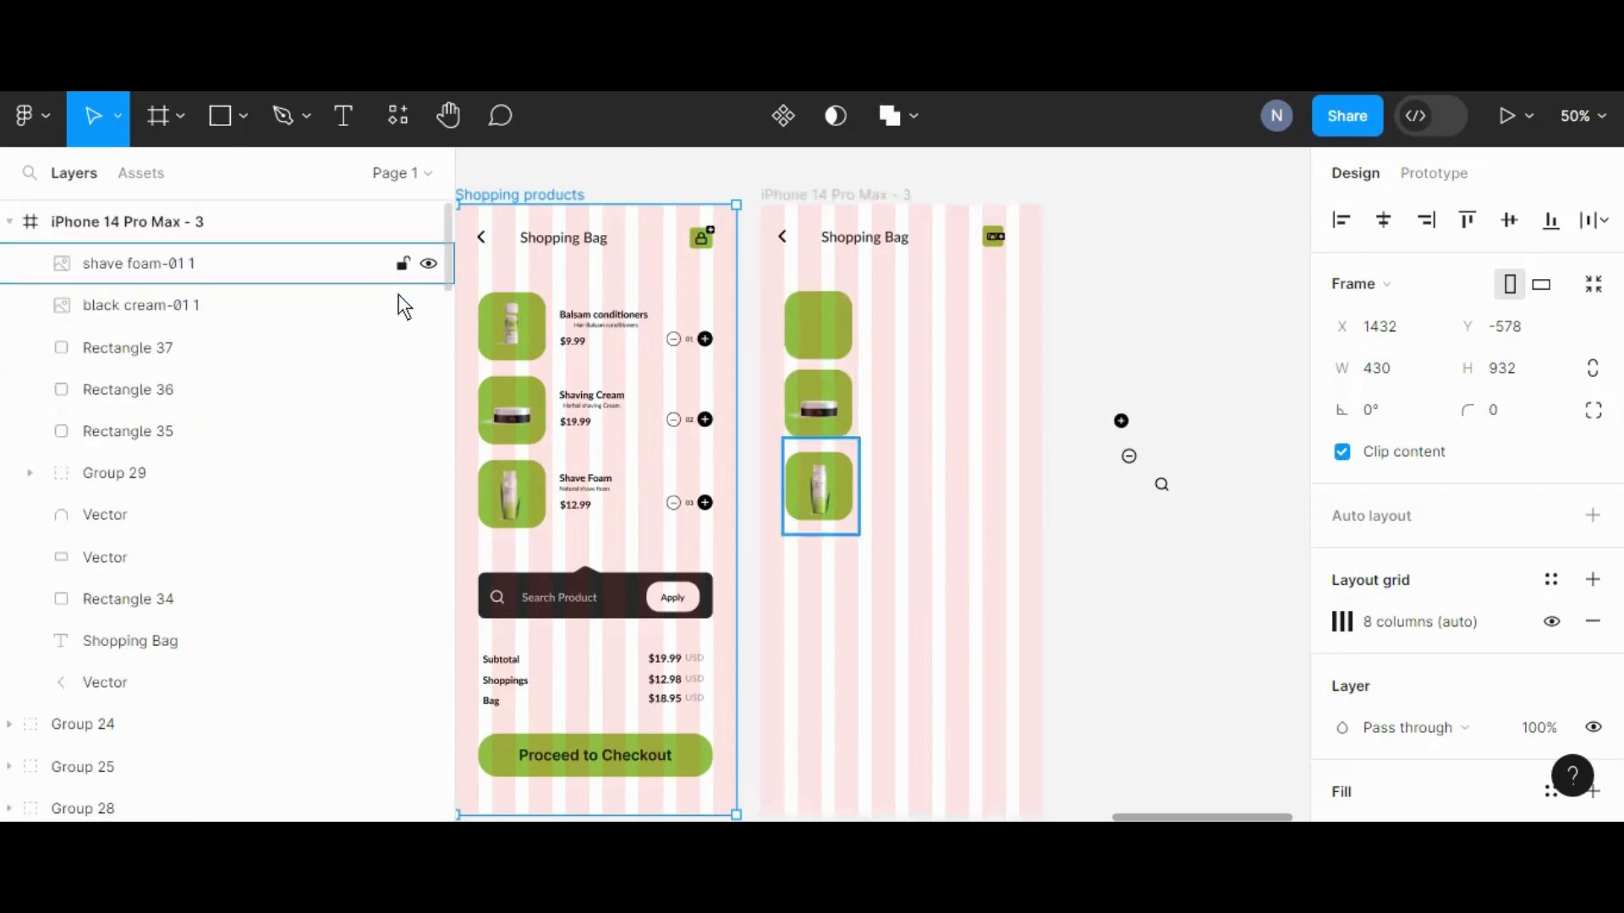
scroll(402, 582, down, 8)
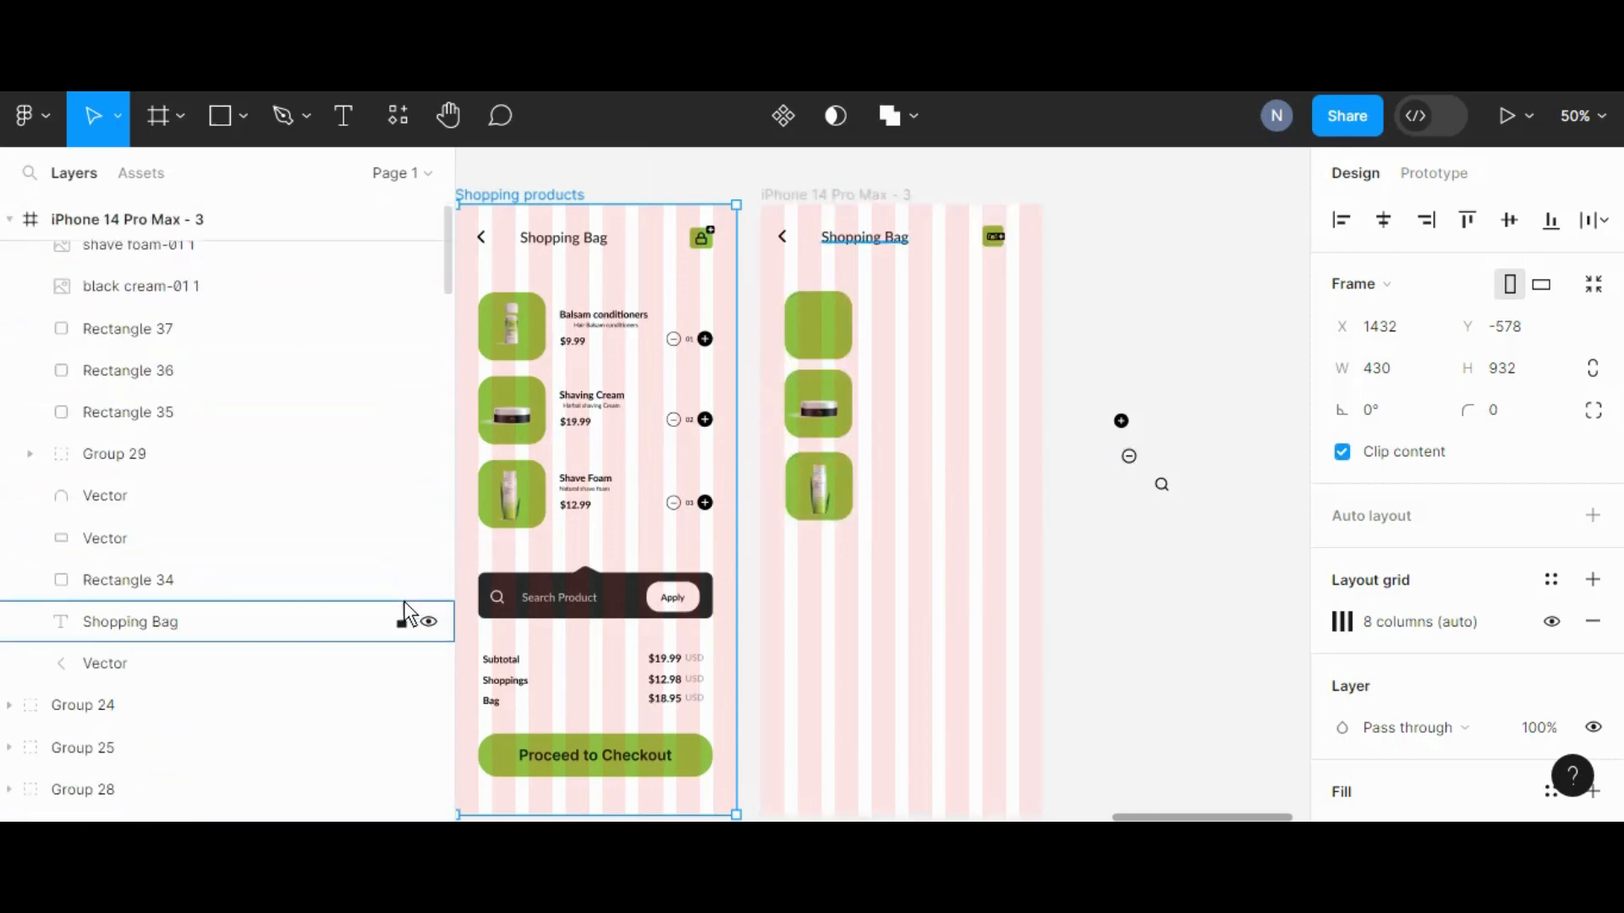
scroll(405, 627, down, 15)
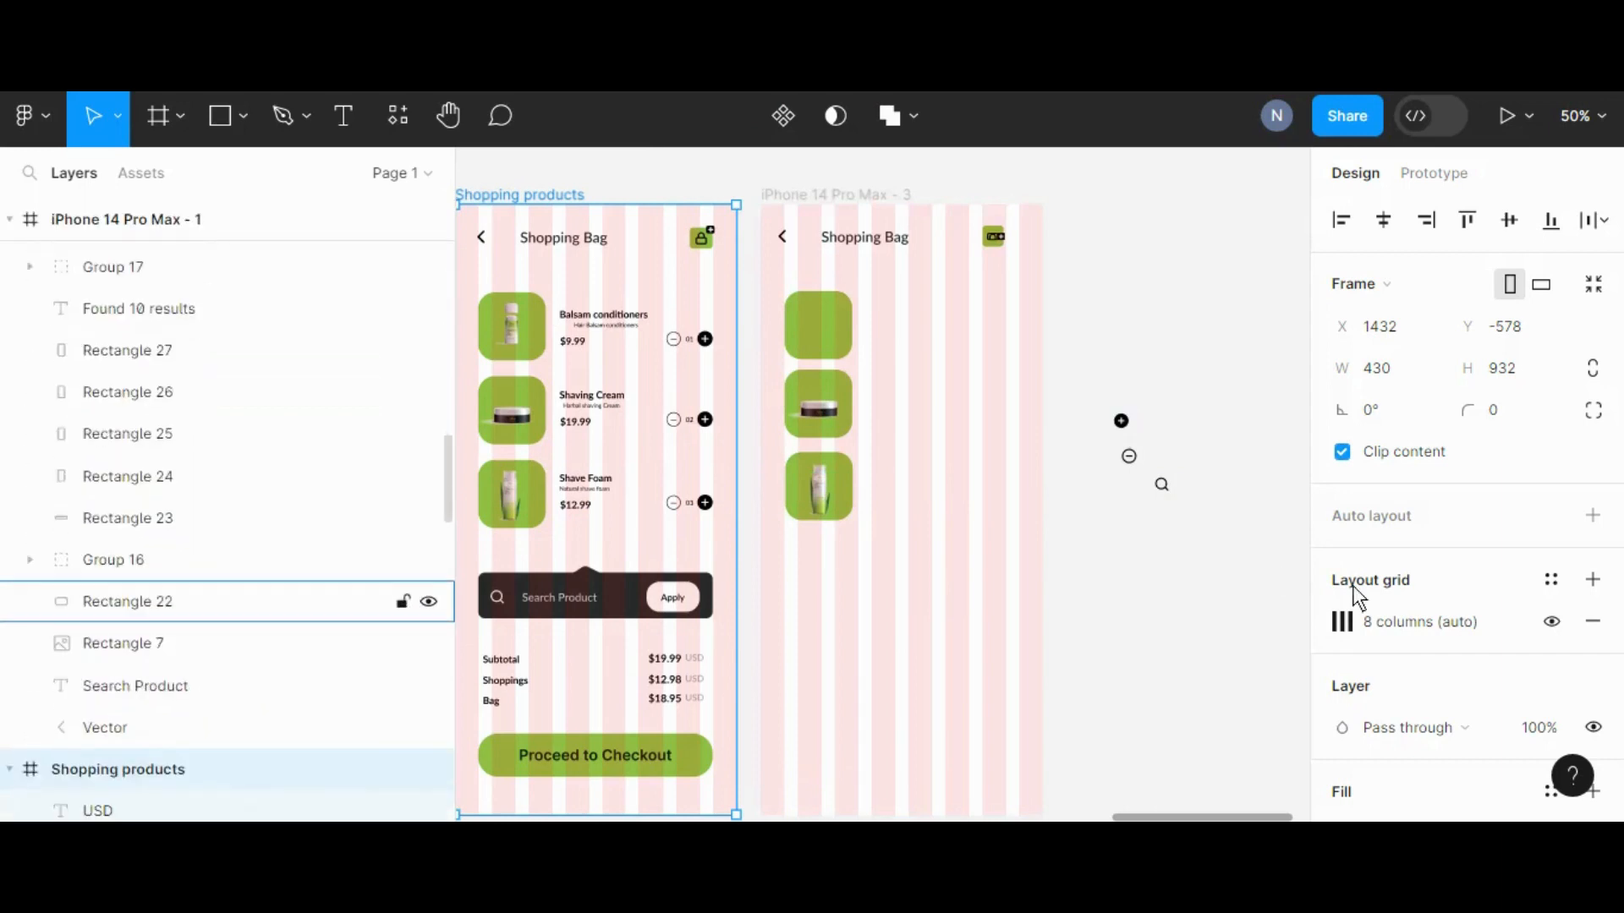
Duplicate the shave foam image from the third green tile onto the empty first tile
click(961, 519)
click(829, 485)
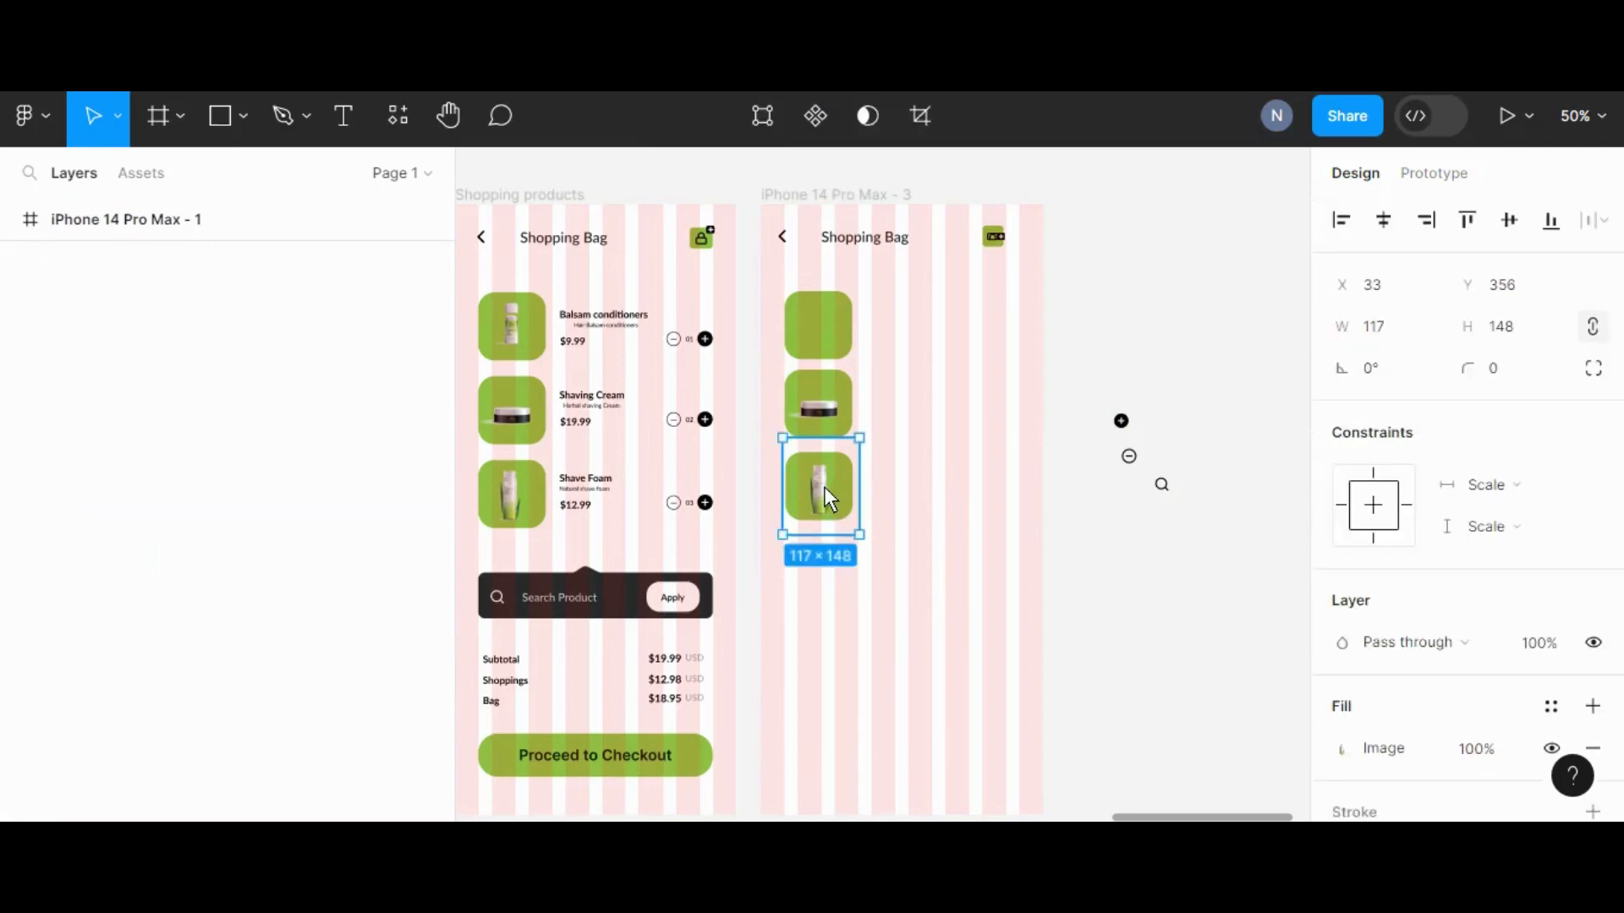
drag(820, 492, 820, 332)
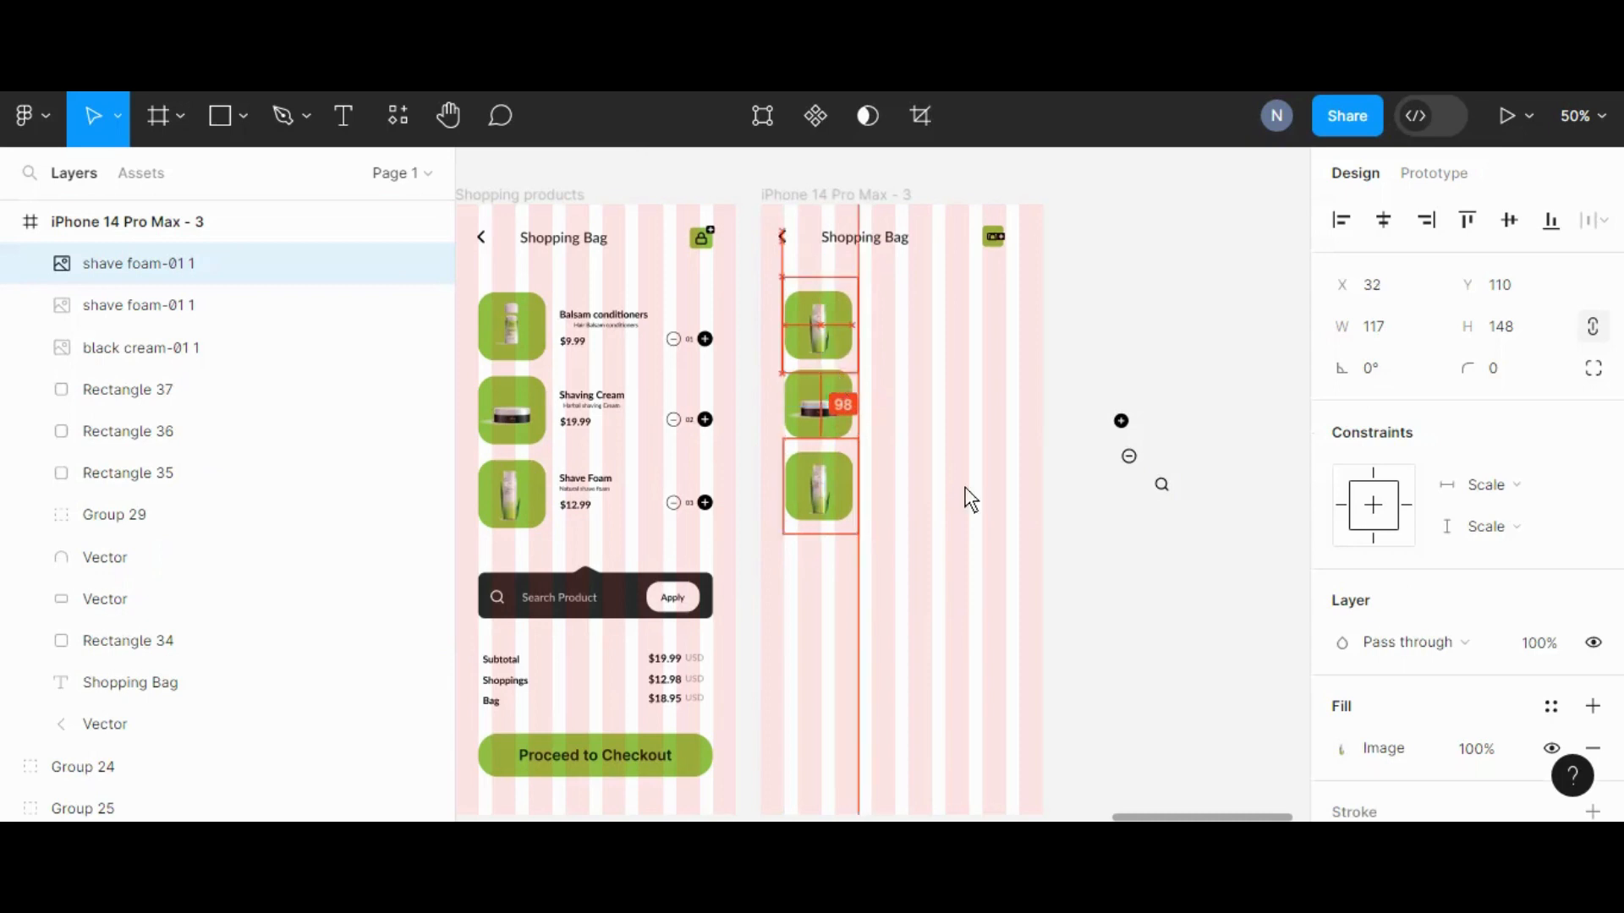
click(1060, 517)
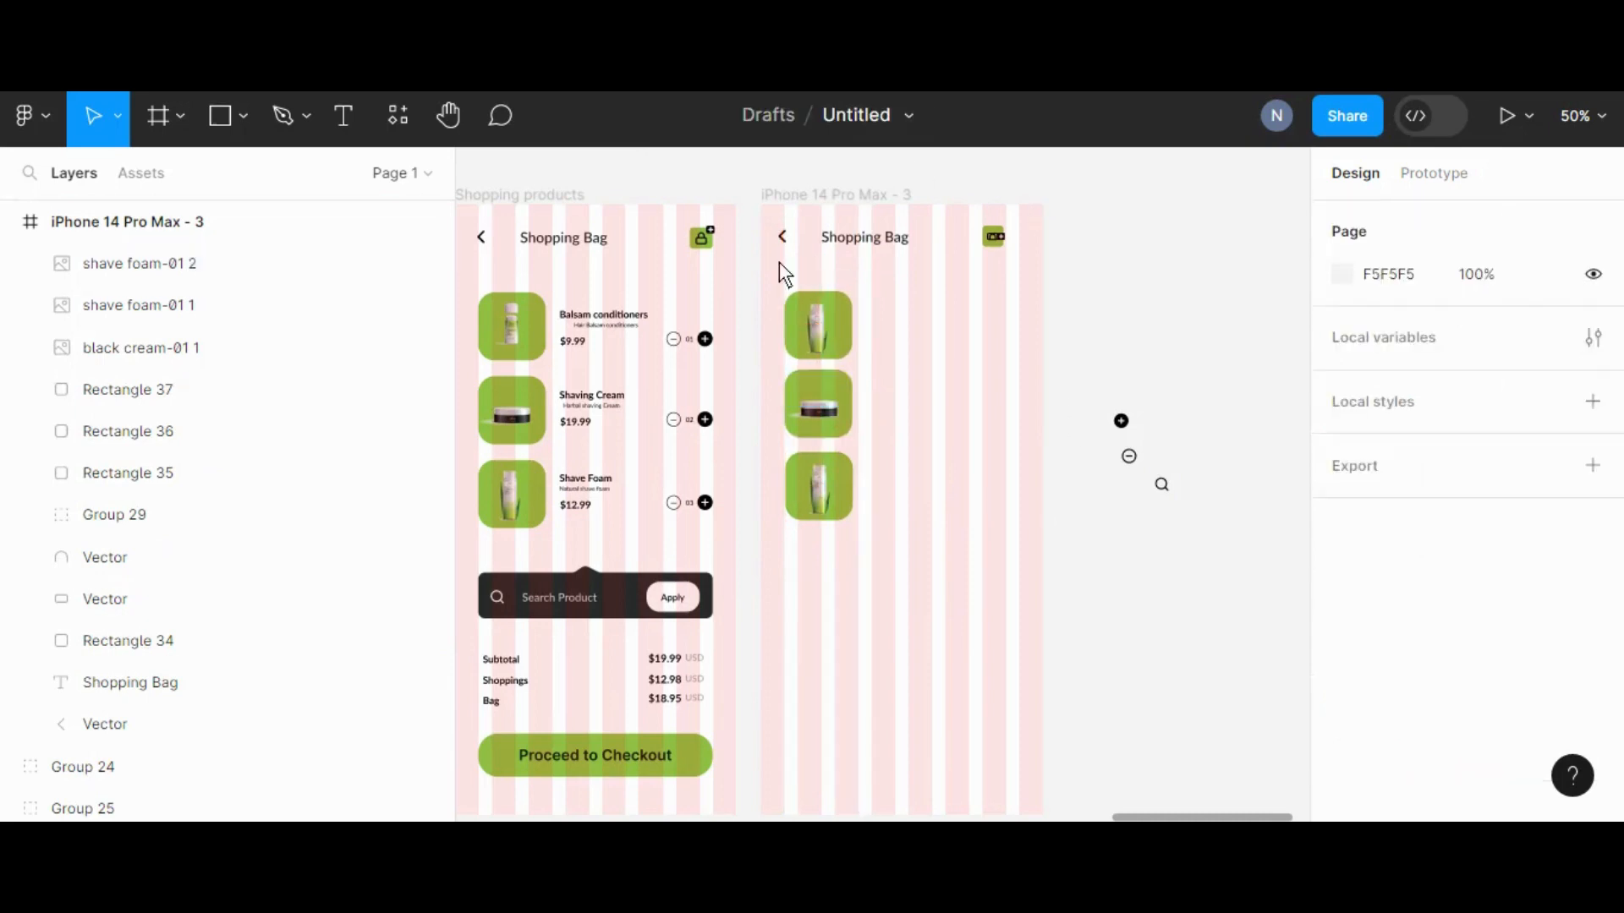
Copy the "Balsam conditioners" title and its "Hair Balsam conditioners" subtitle from the reference screen to beside the new frame's first tile
click(614, 332)
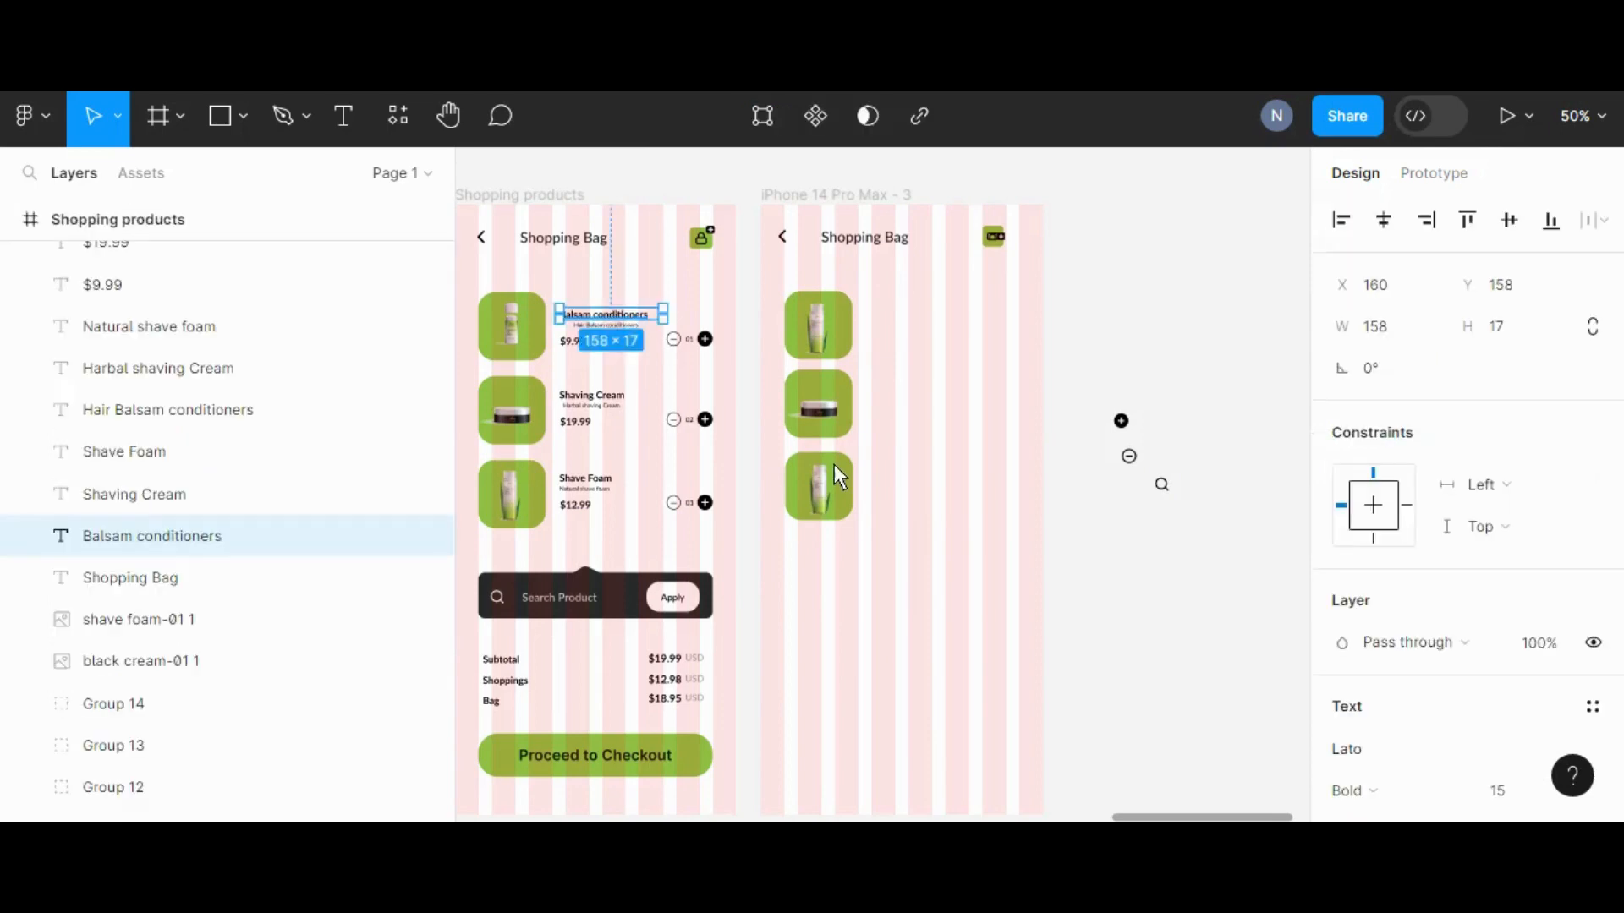
key(shift+0)
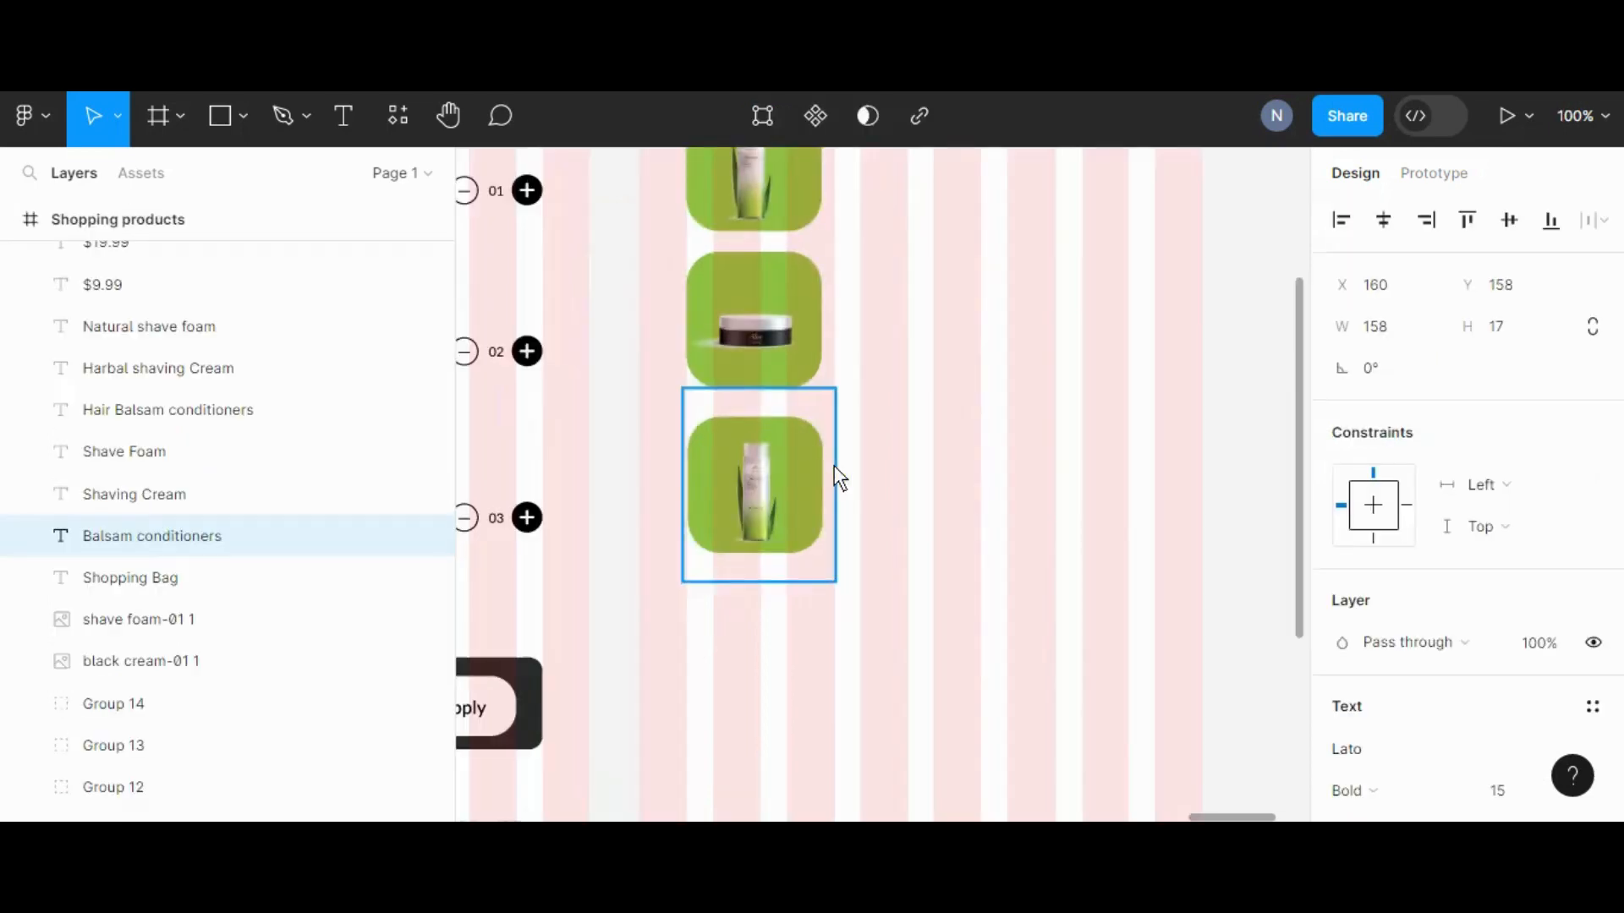
click(448, 116)
drag(634, 424, 879, 552)
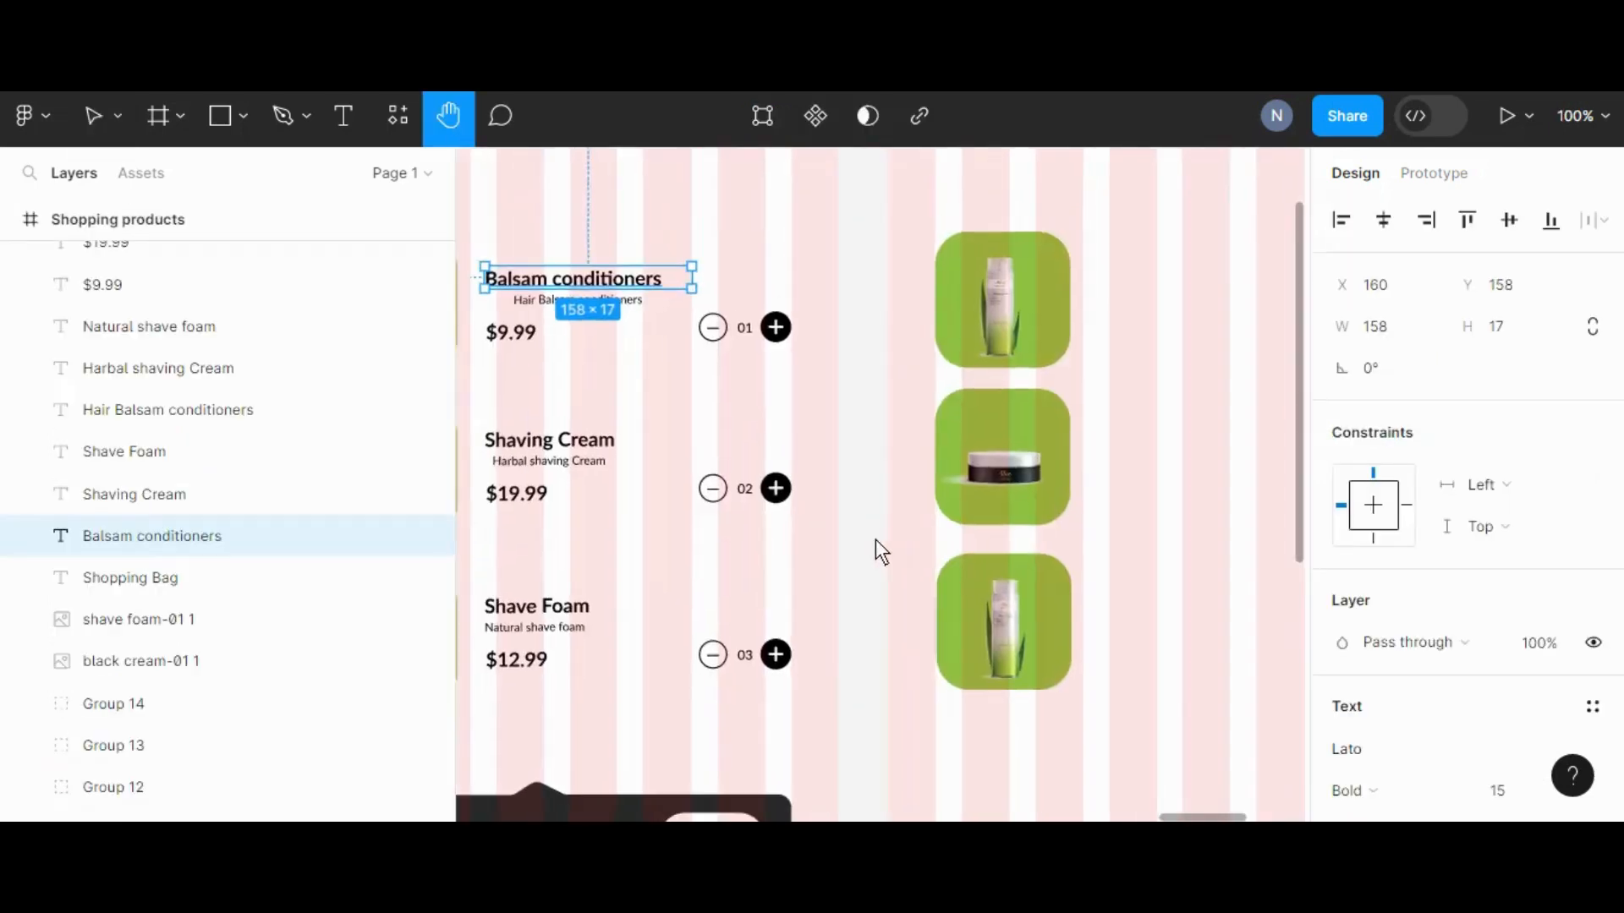
click(93, 116)
click(844, 423)
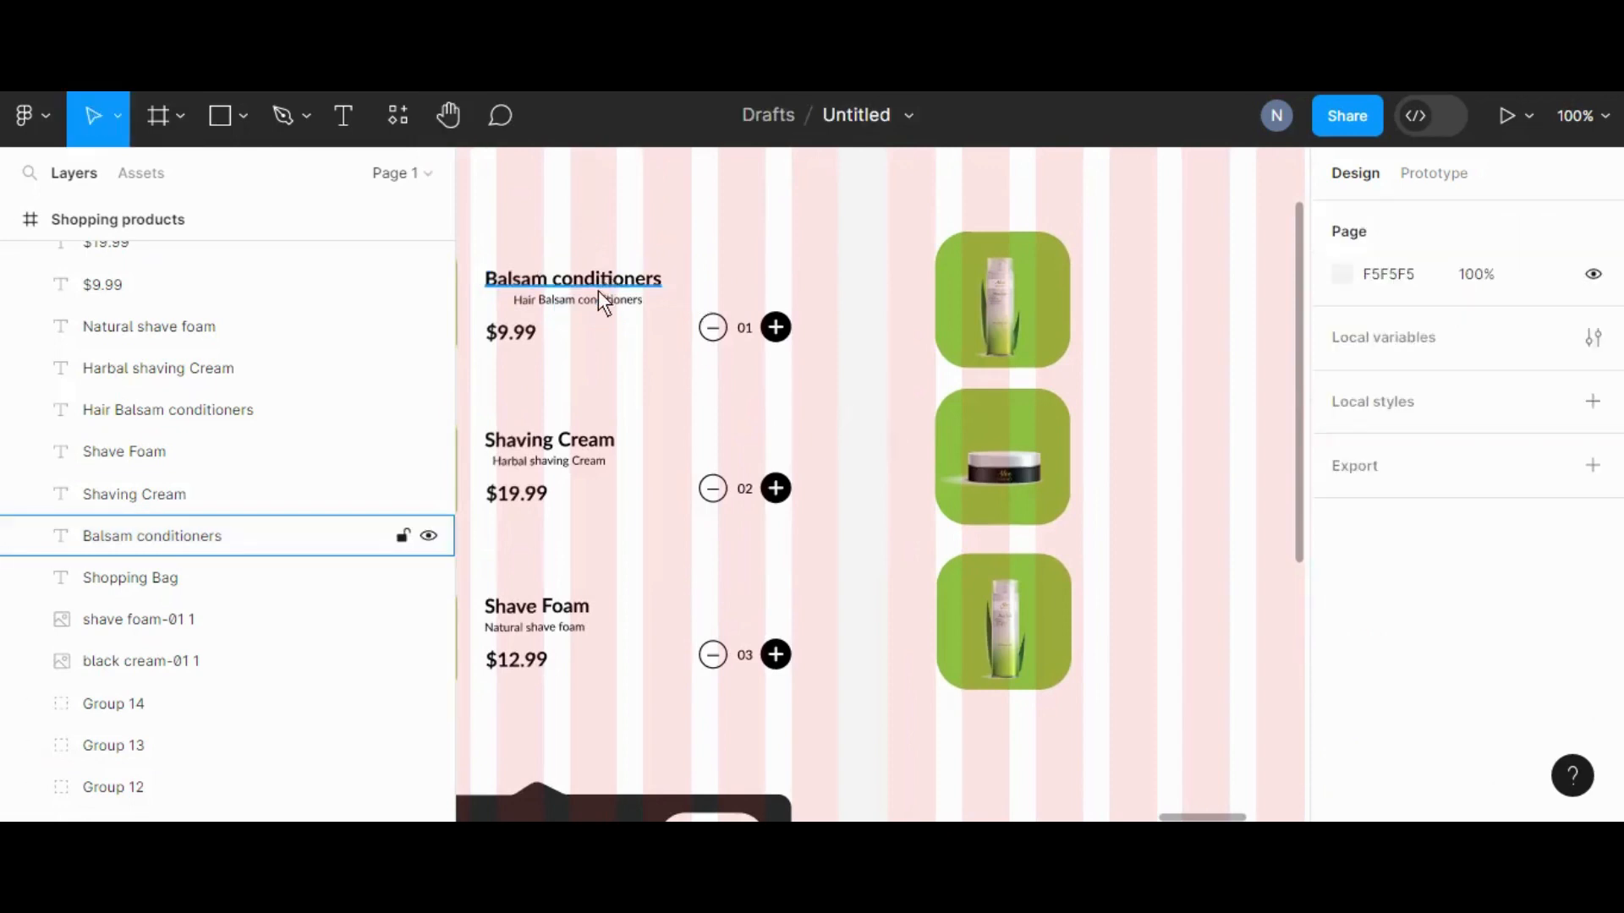
click(597, 289)
shift+click(611, 299)
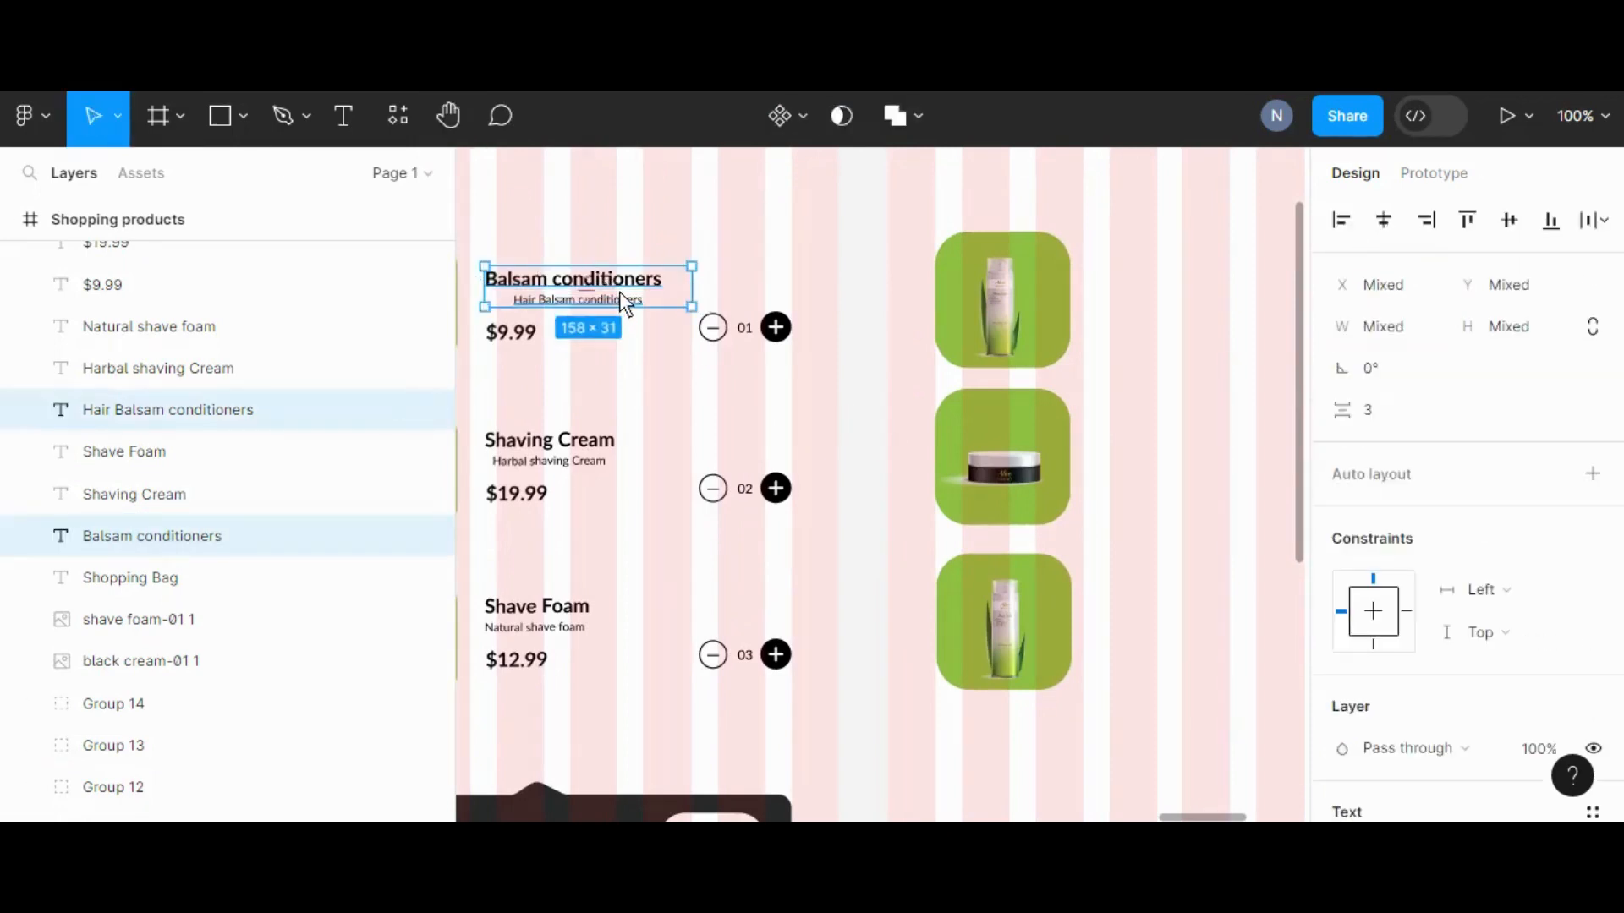
alt+drag(616, 277, 1228, 279)
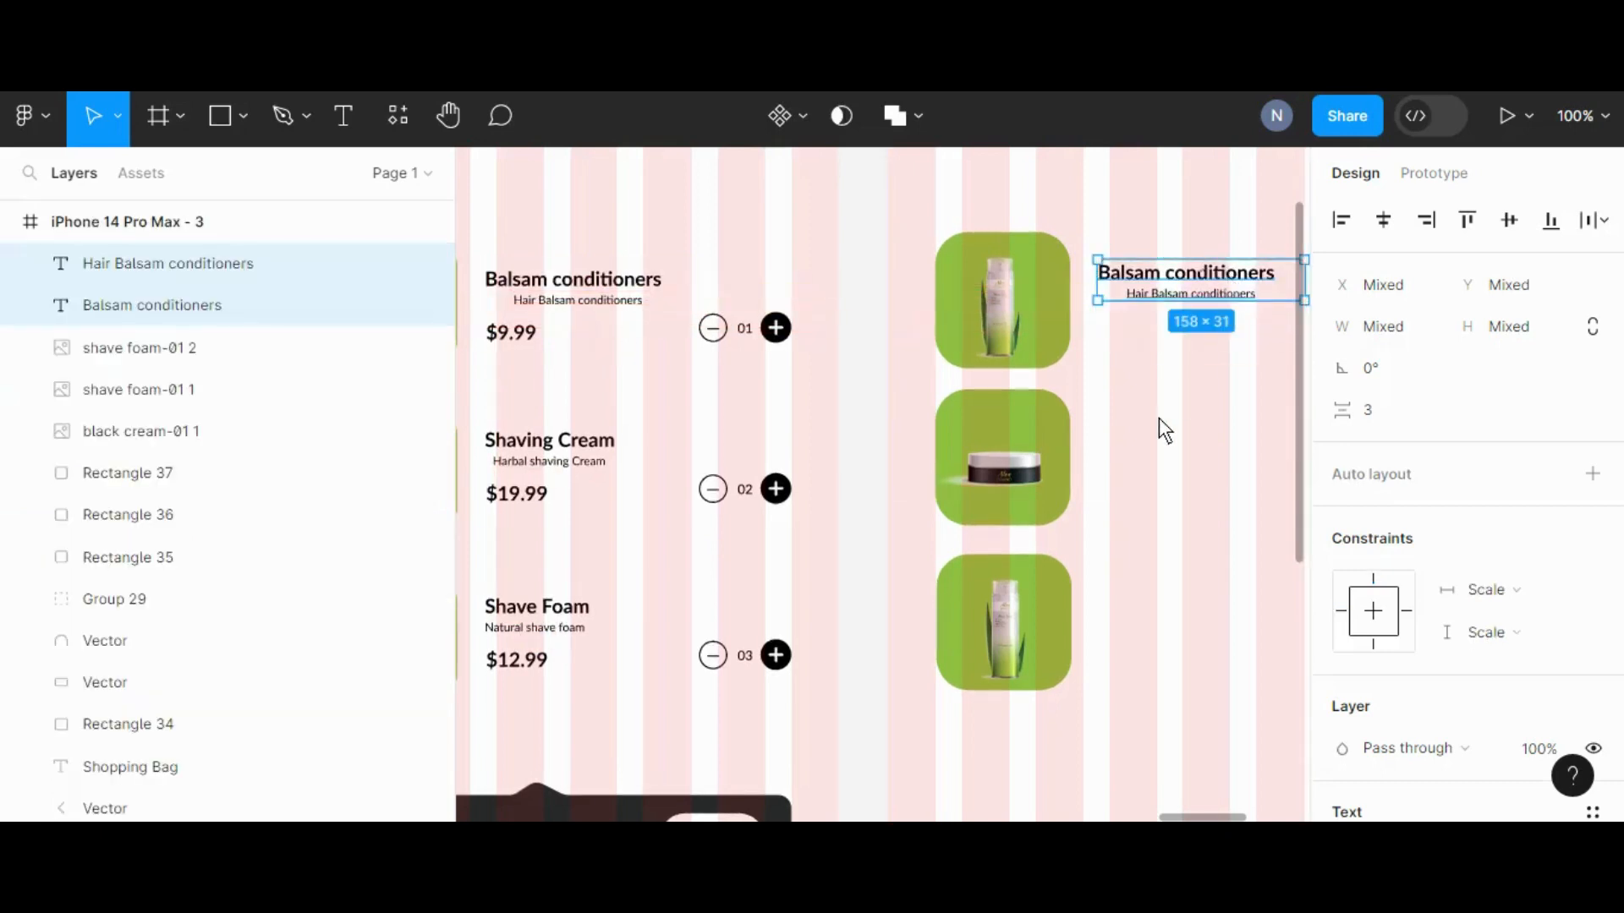
Copy the $9.99 price from the reference screen to below the first product's subtitle in the new frame
key(minus)
scroll(1159, 417, down, 3)
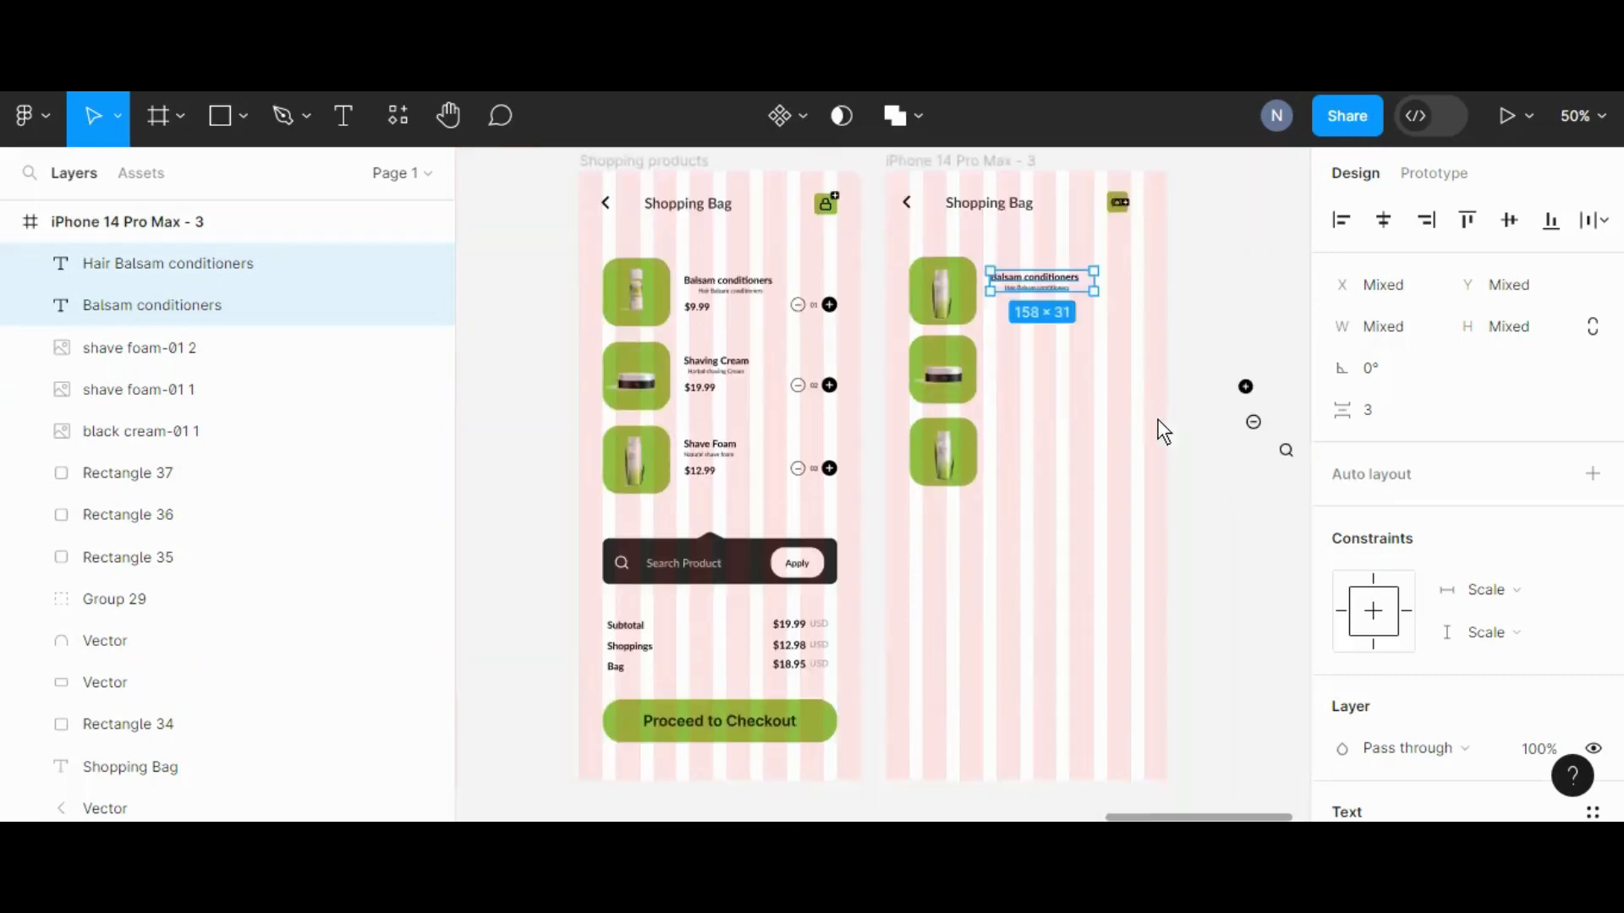
click(1171, 375)
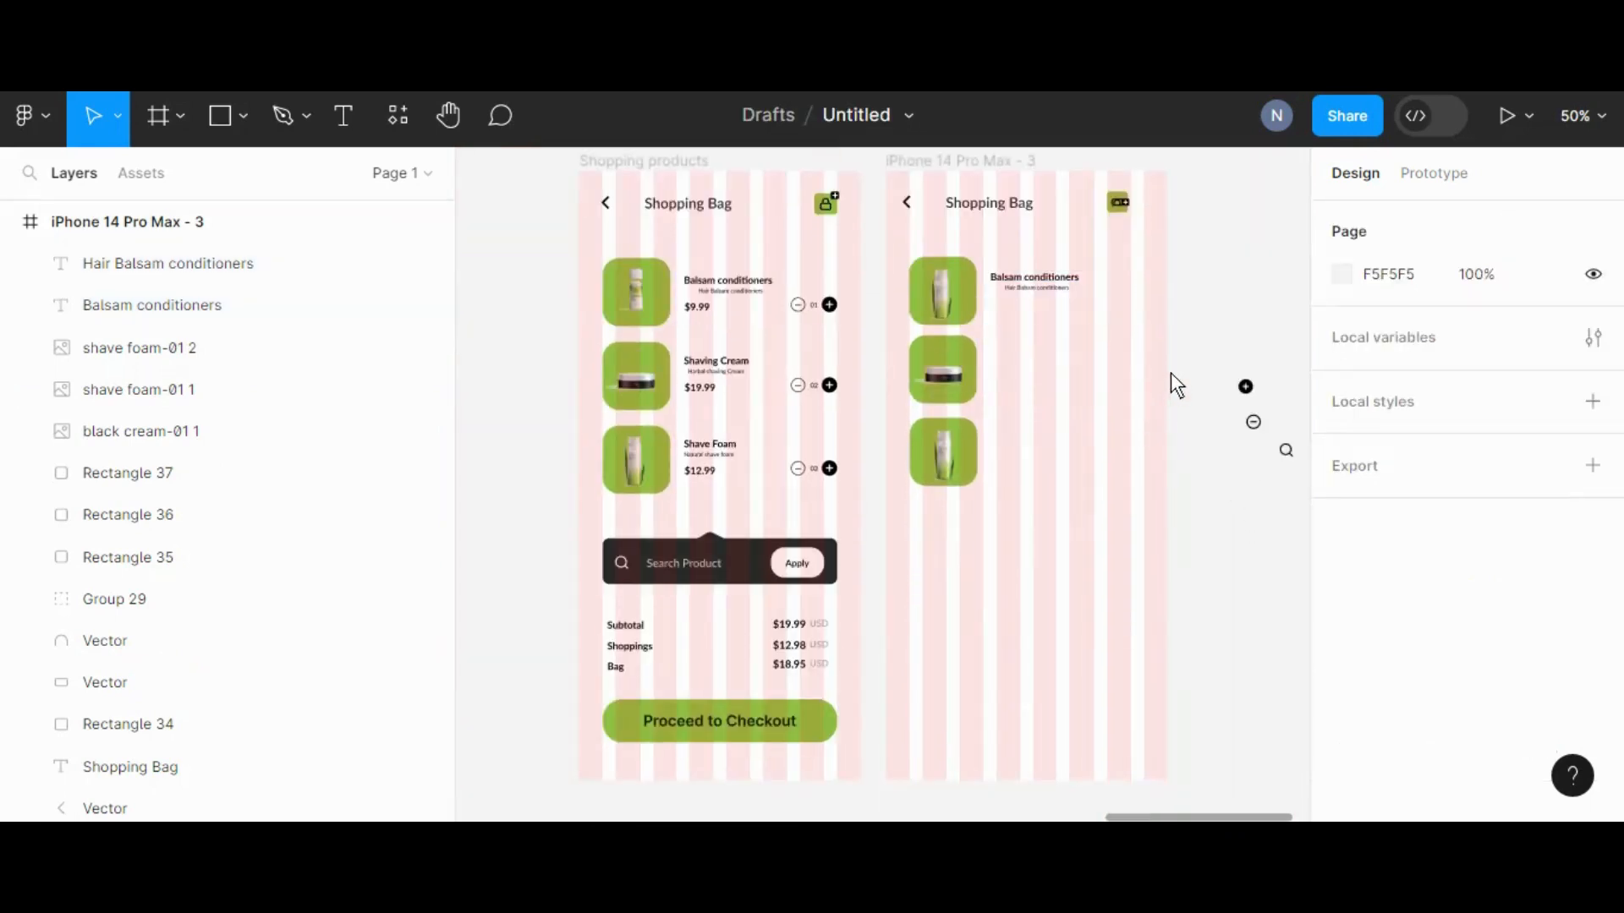
drag(709, 308, 1002, 304)
click(1217, 306)
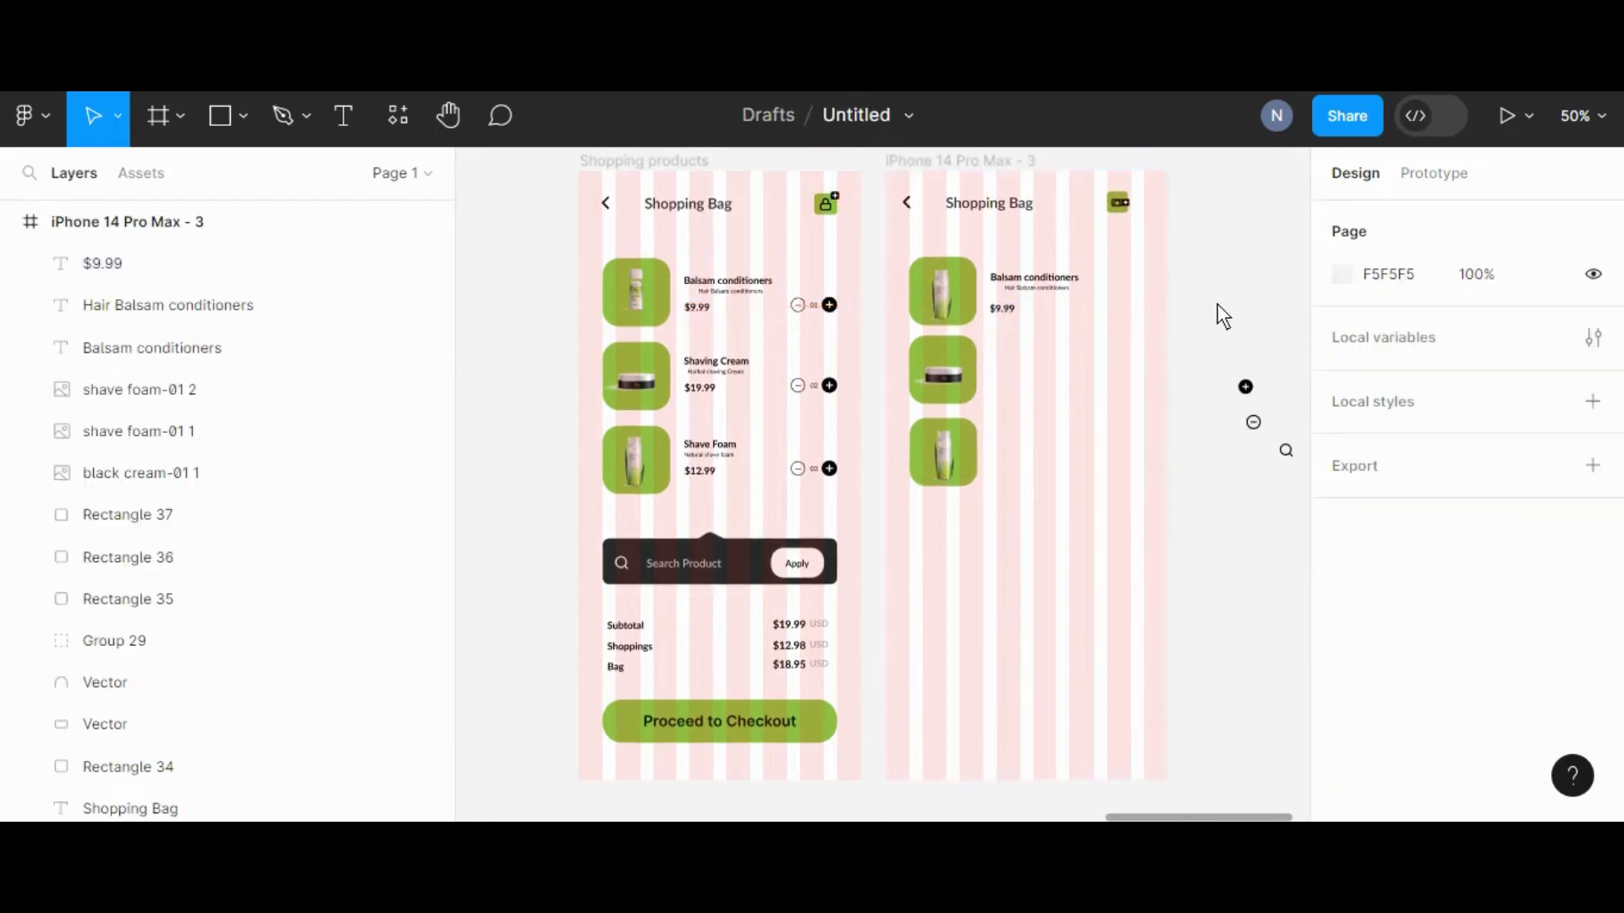
Left-align the first product's $9.99 price with its "Balsam conditioners" title
click(999, 279)
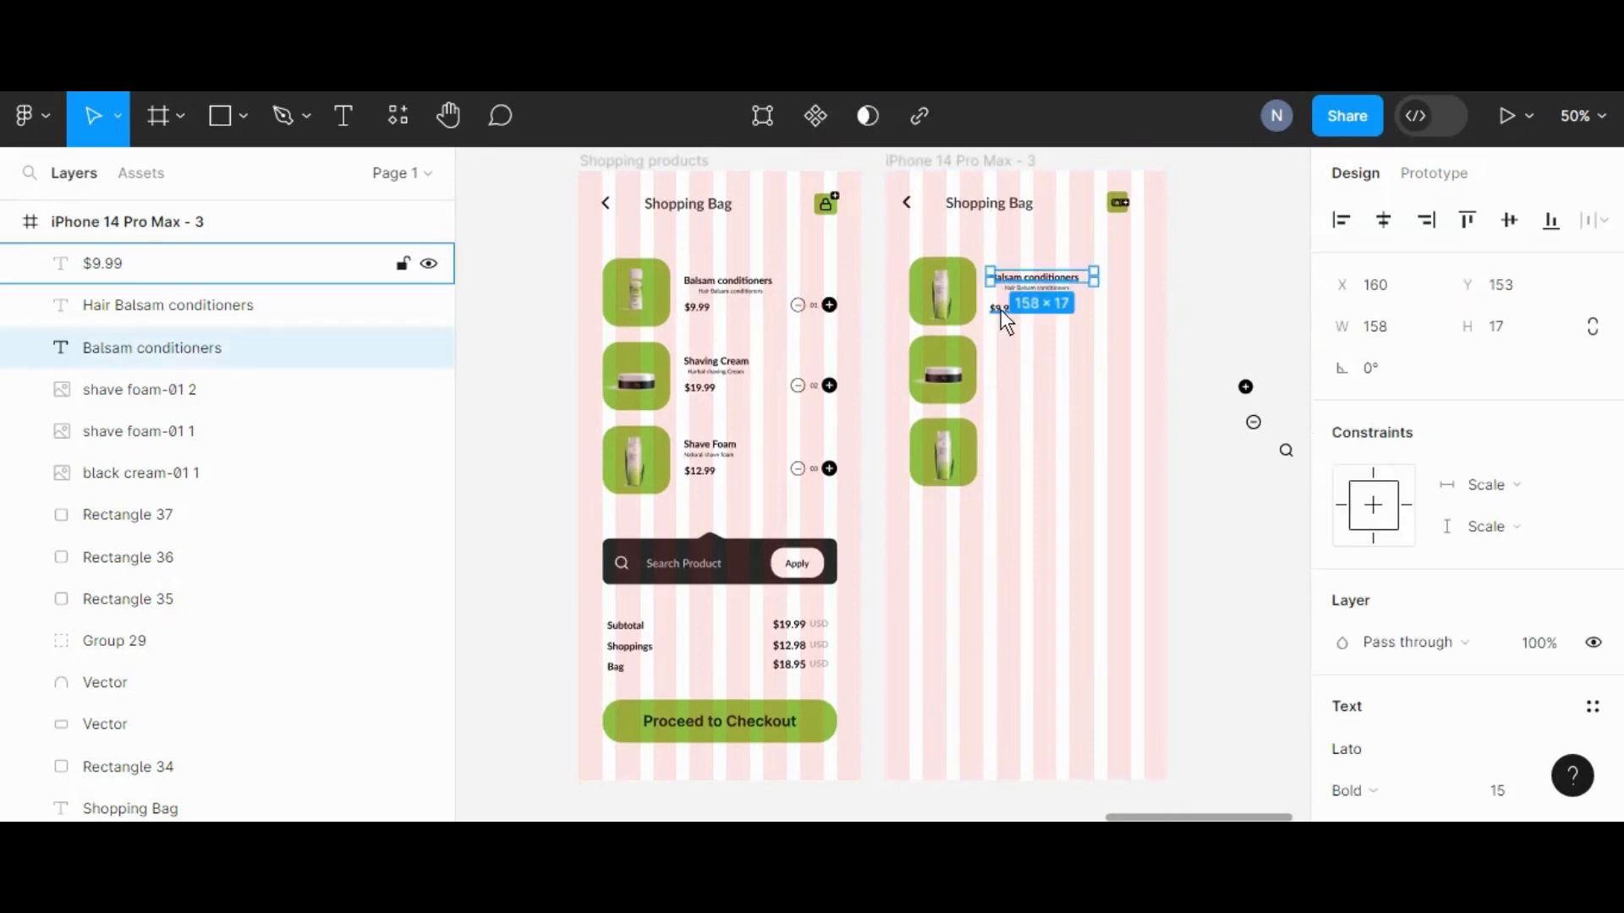
shift+click(1001, 310)
click(1339, 222)
click(1074, 291)
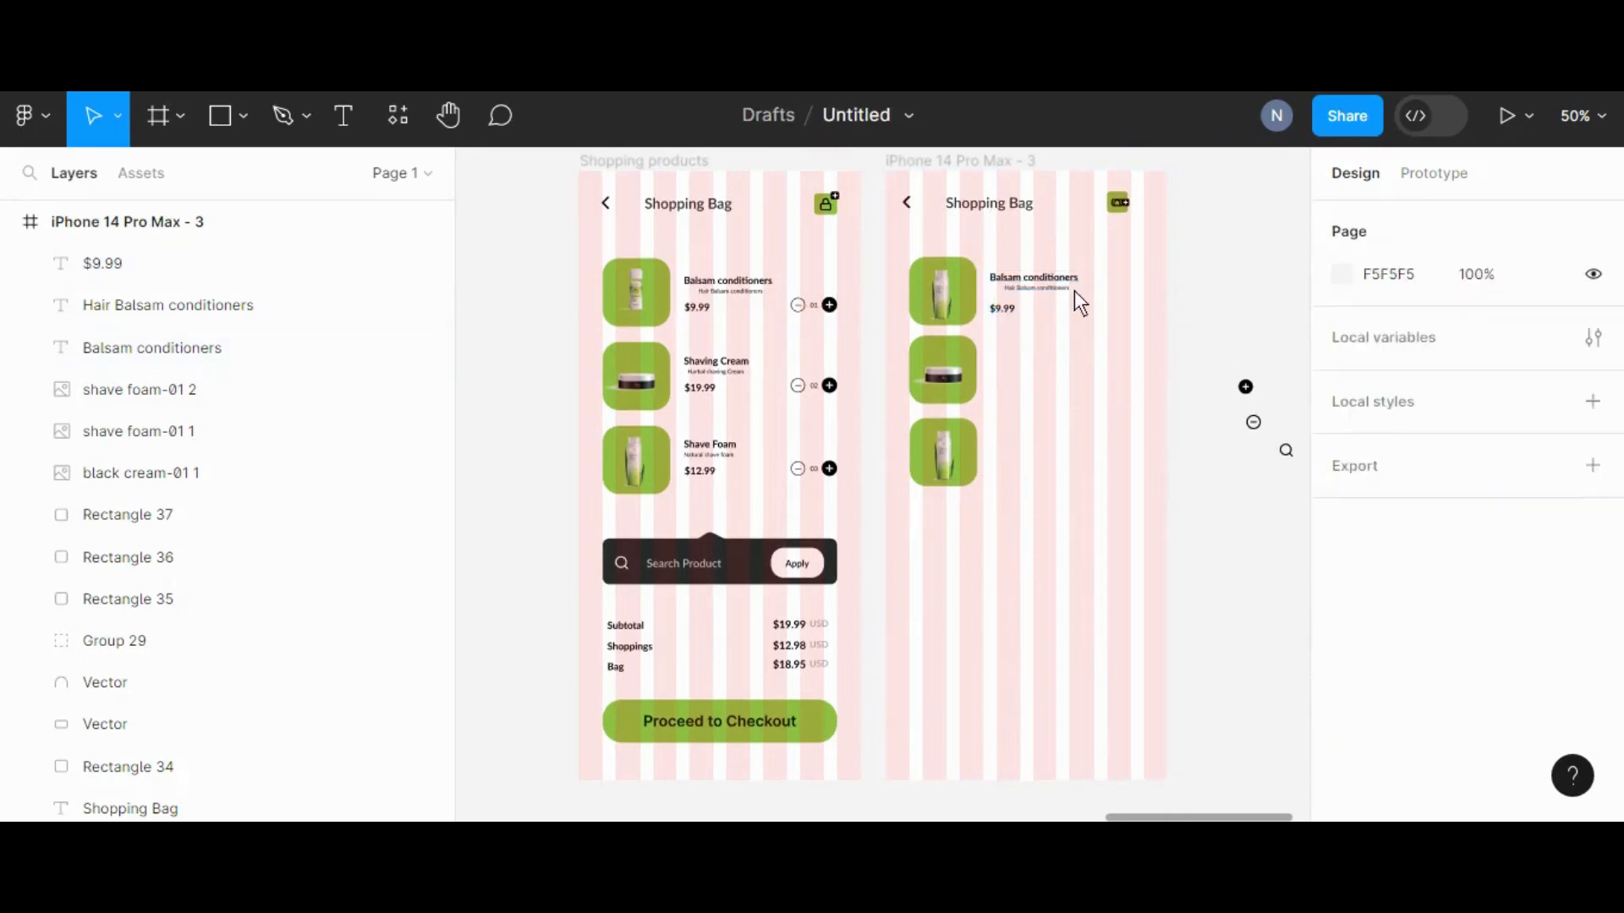
Duplicate the first product's title, subtitle and price beside the second and third green tiles
drag(992, 257, 1083, 348)
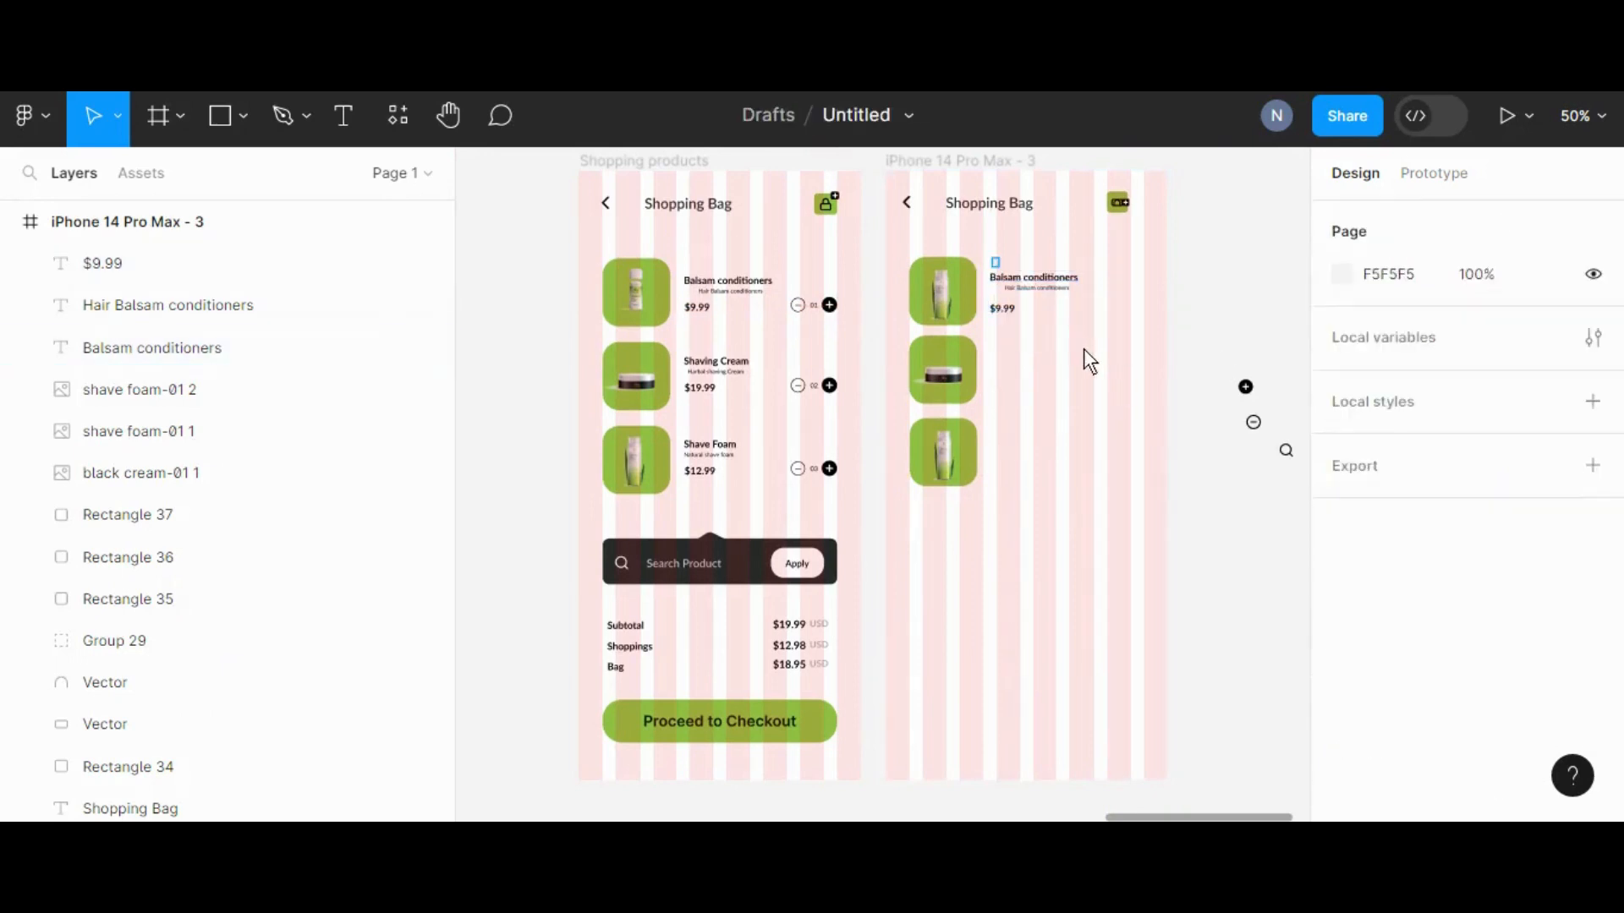
click(1143, 353)
drag(1025, 287, 1038, 445)
click(1214, 556)
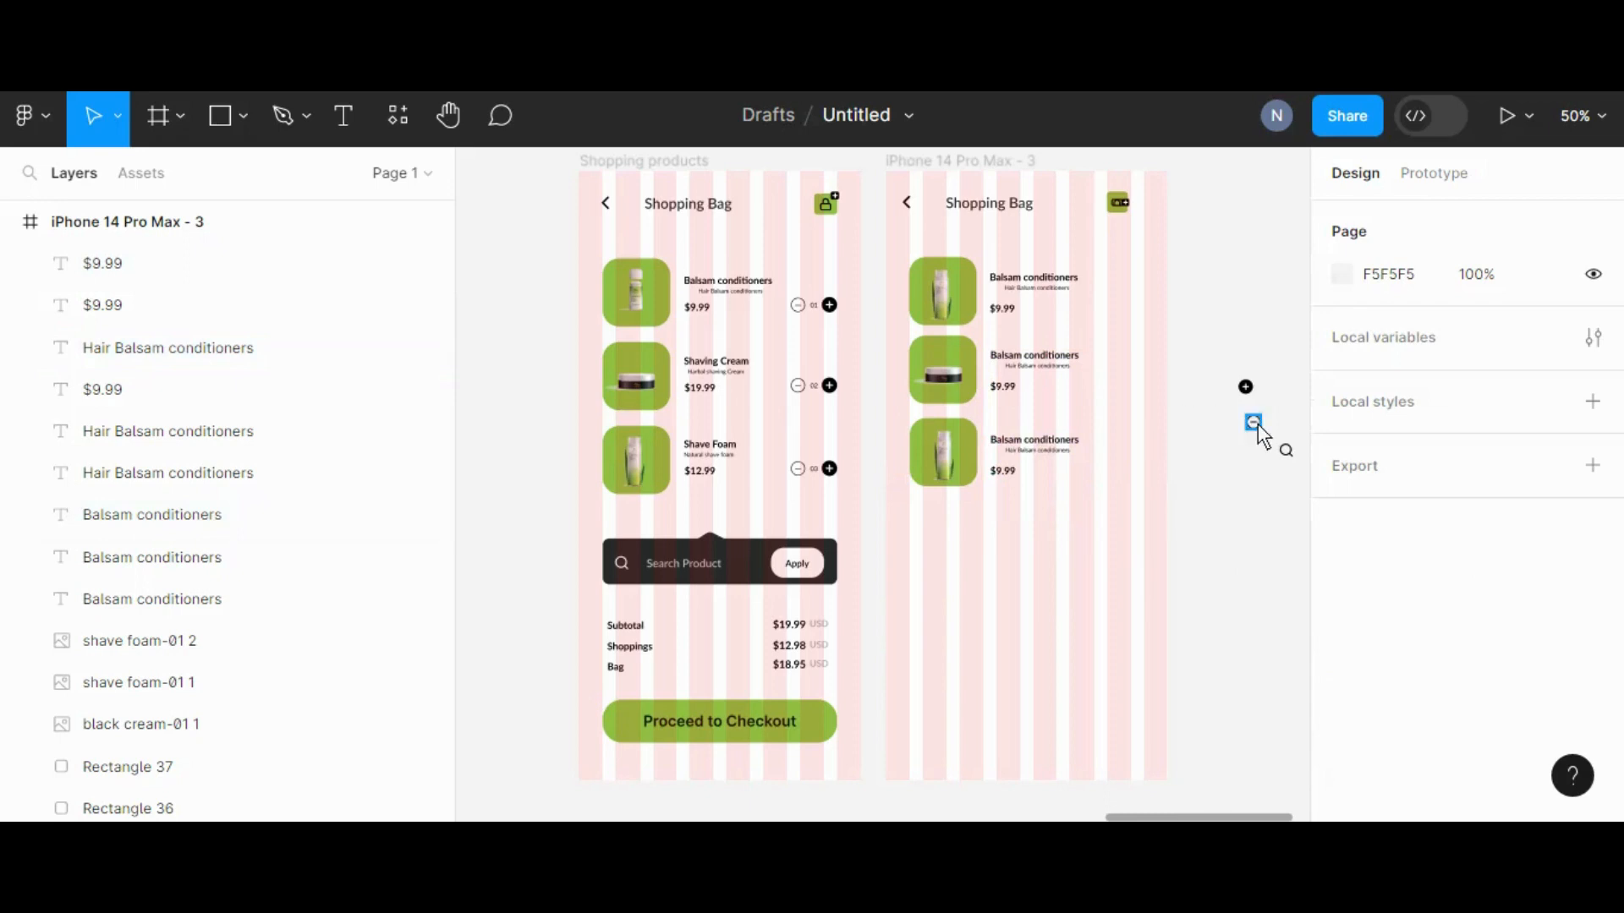
Place the circled minus and plus icons from the canvas side by side next to the first product's title
drag(1258, 425, 1095, 282)
click(1243, 452)
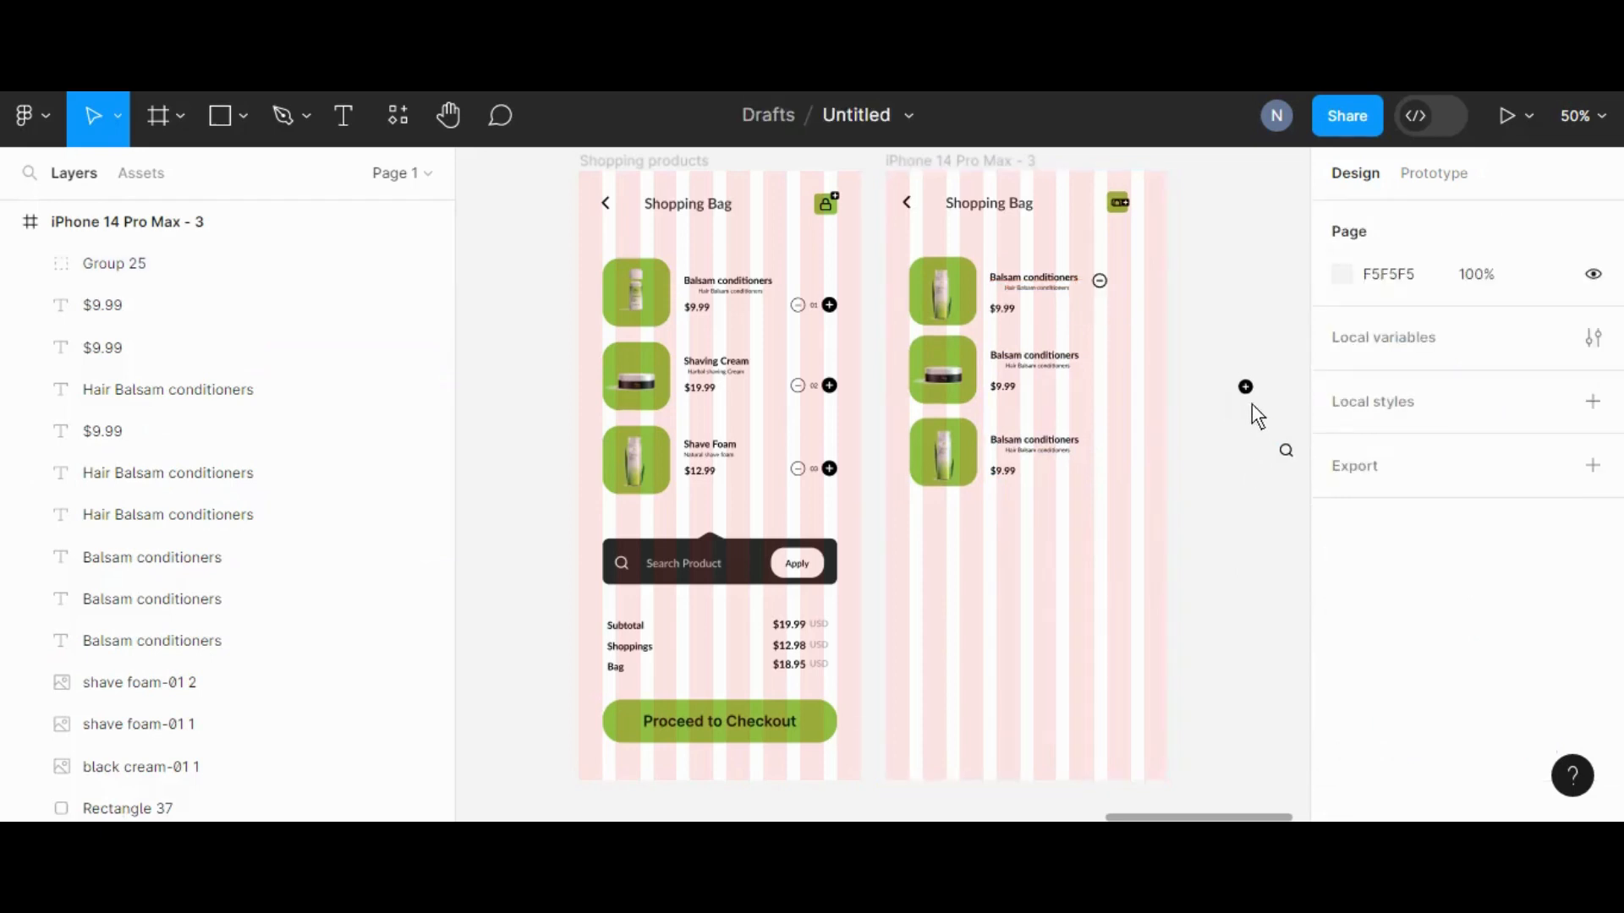
drag(1245, 386, 1132, 284)
click(1241, 311)
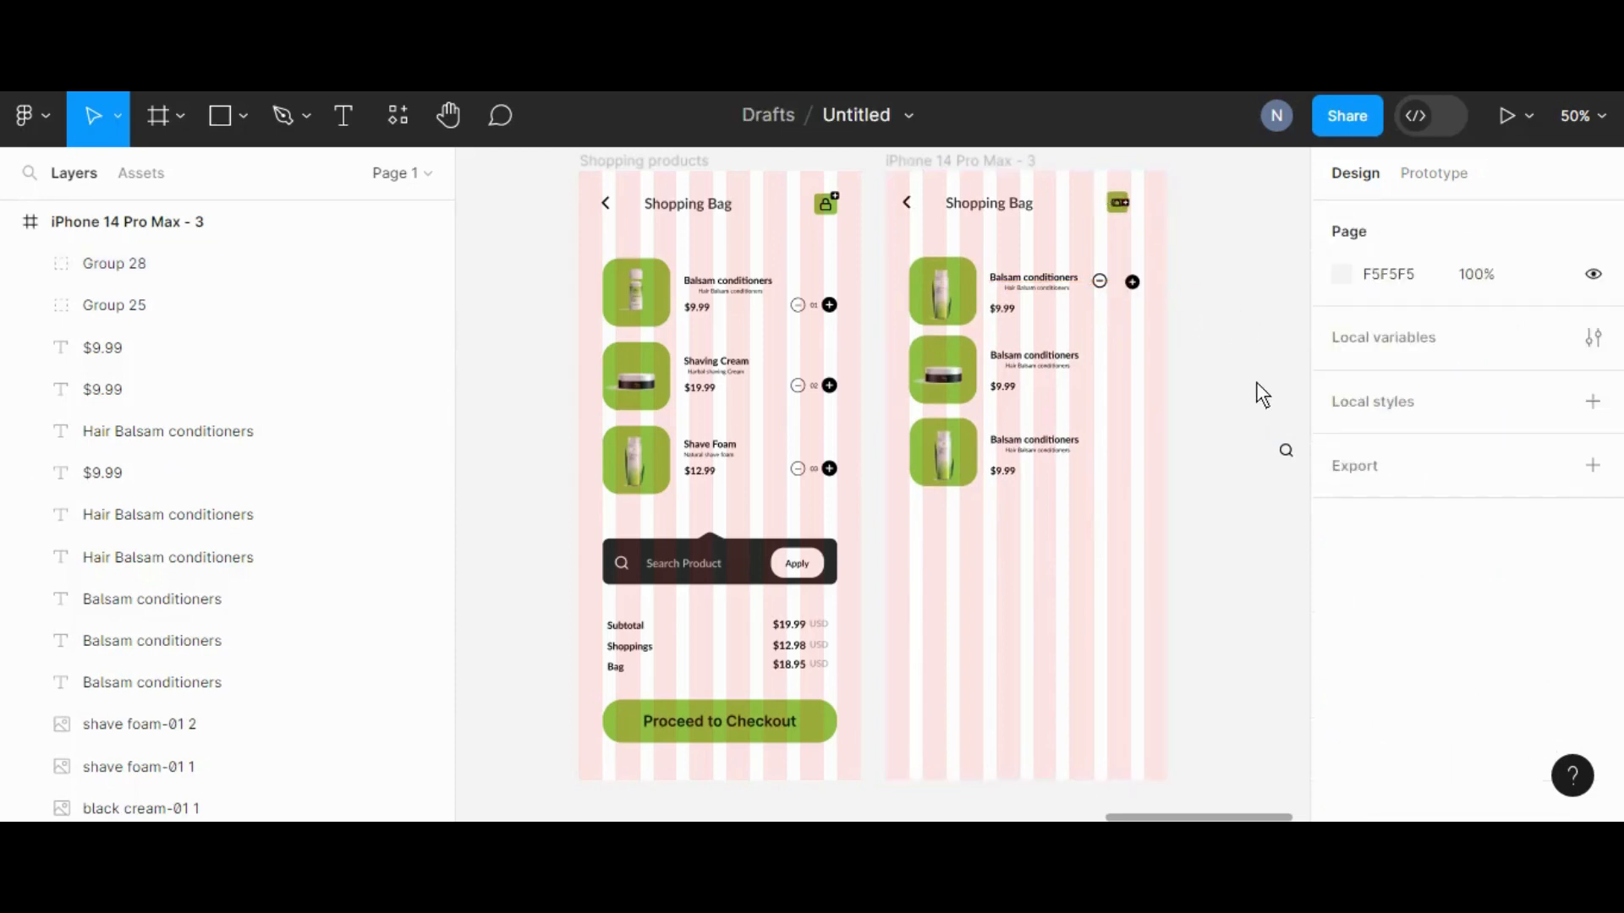
Move the plus badge from the header's green tile onto the empty canvas and raise the lock's shackle above its body
drag(1126, 201, 1213, 216)
click(1225, 284)
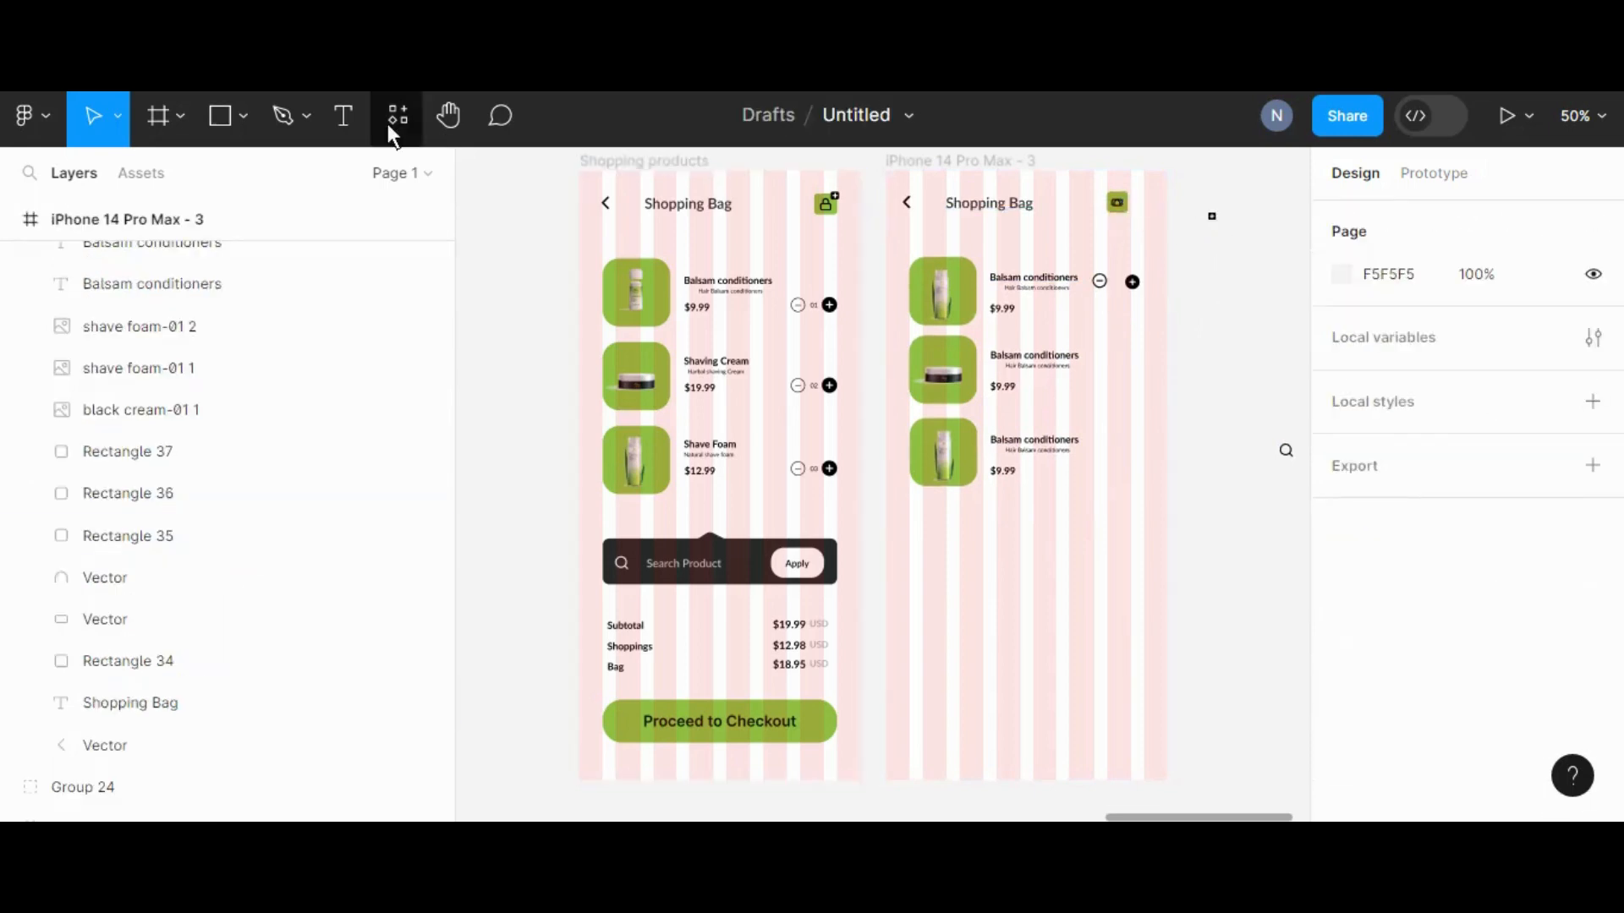
click(448, 116)
drag(1103, 465, 1004, 497)
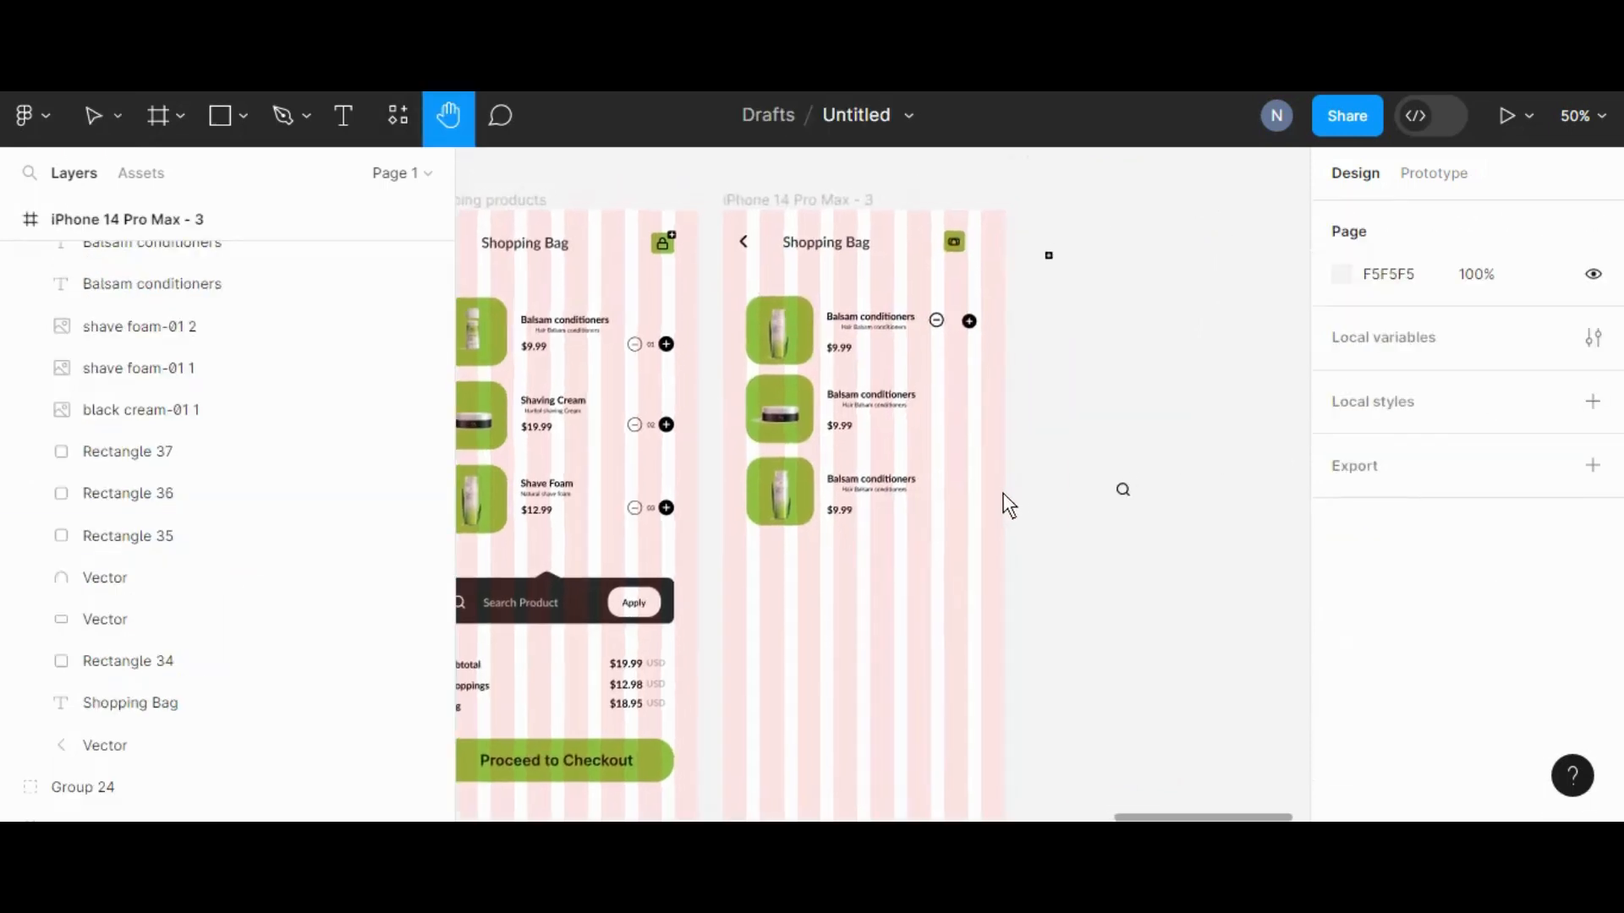
key(shift+0)
drag(972, 395, 951, 599)
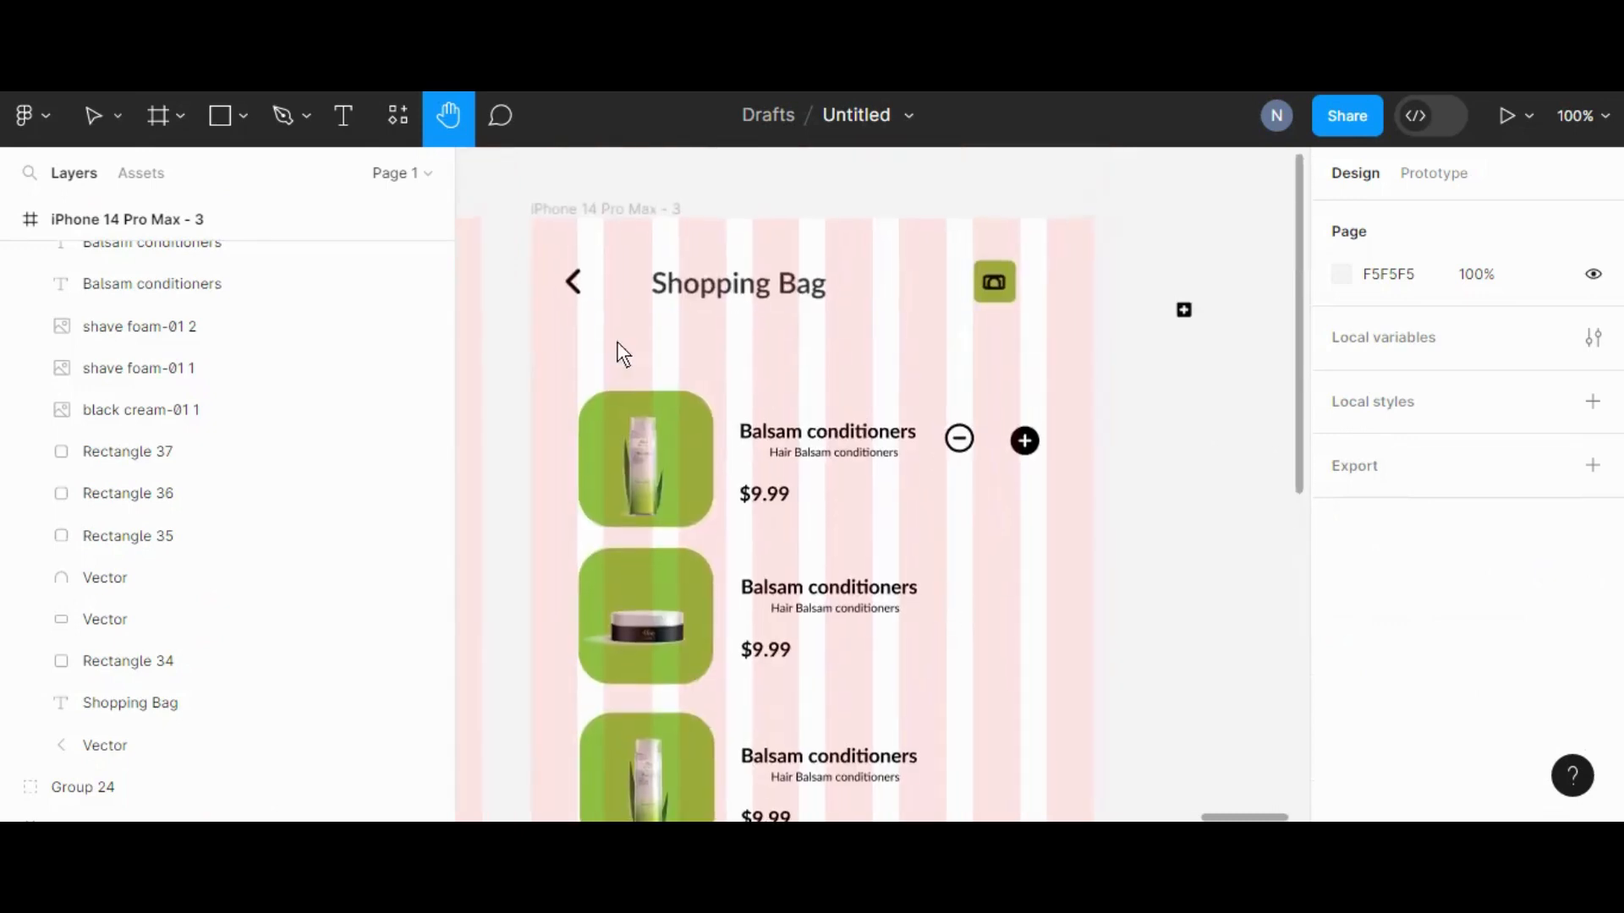
click(93, 115)
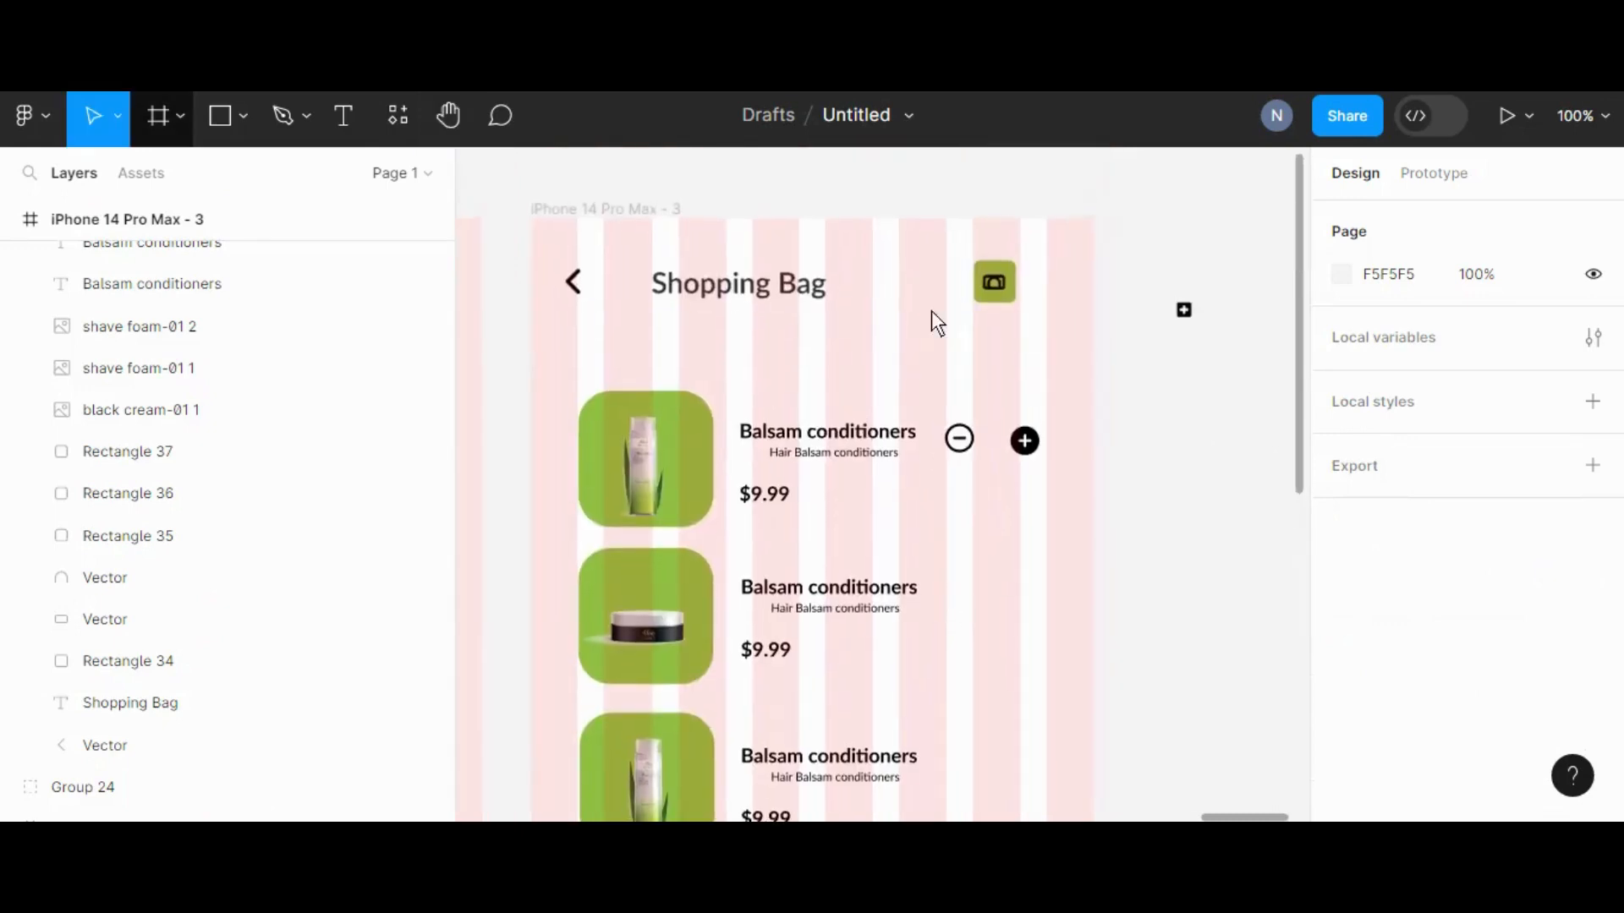
click(994, 260)
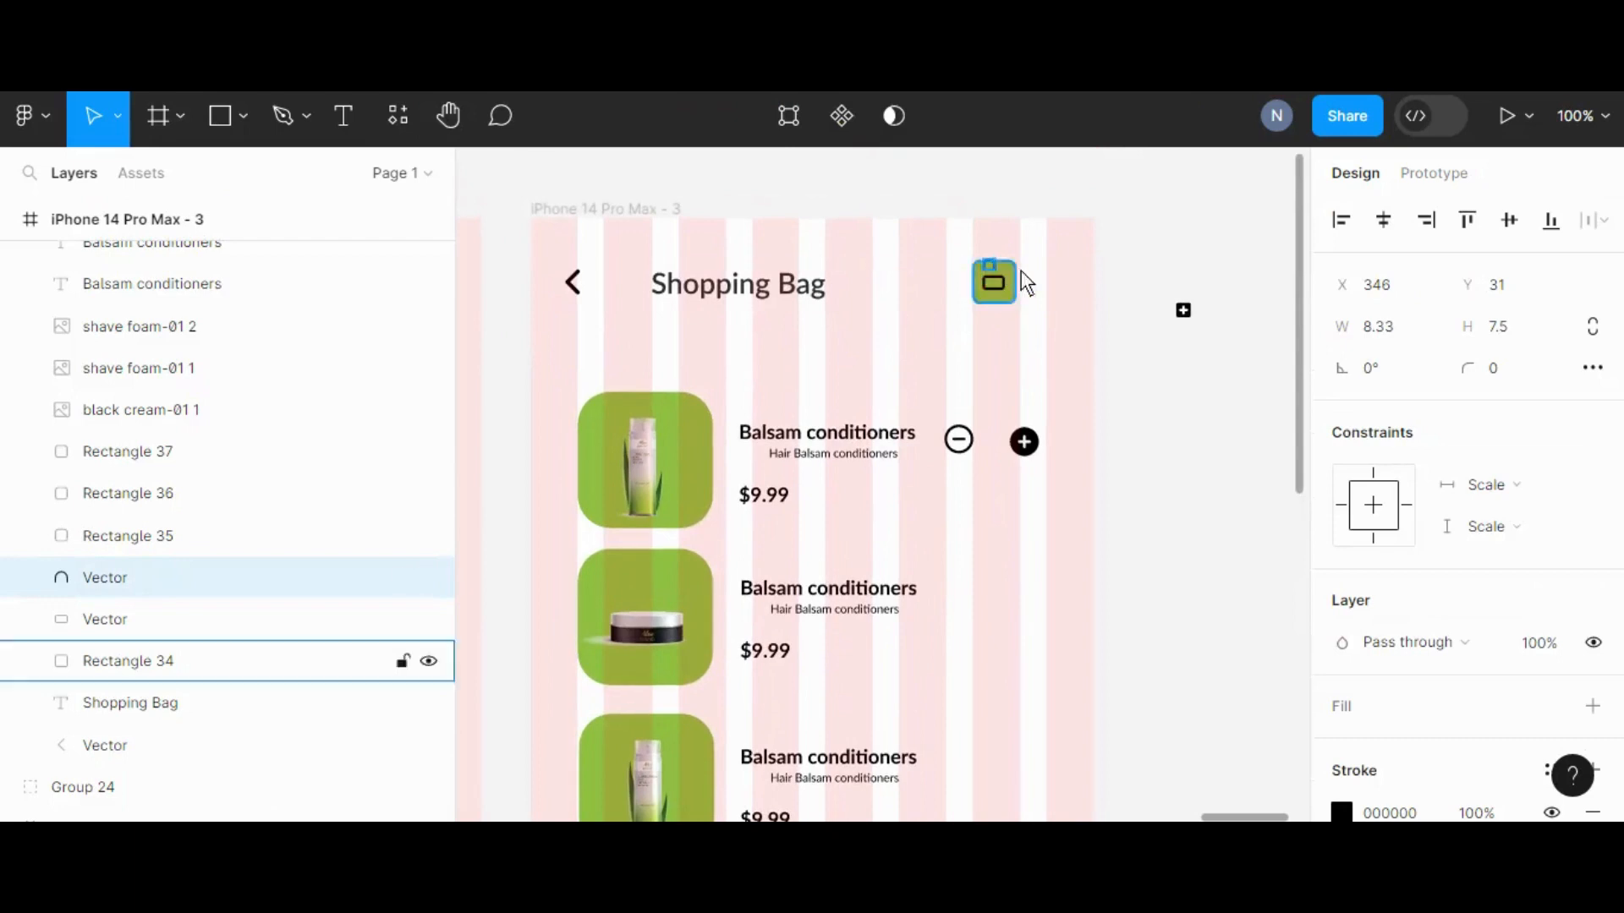
click(1090, 321)
key(plus)
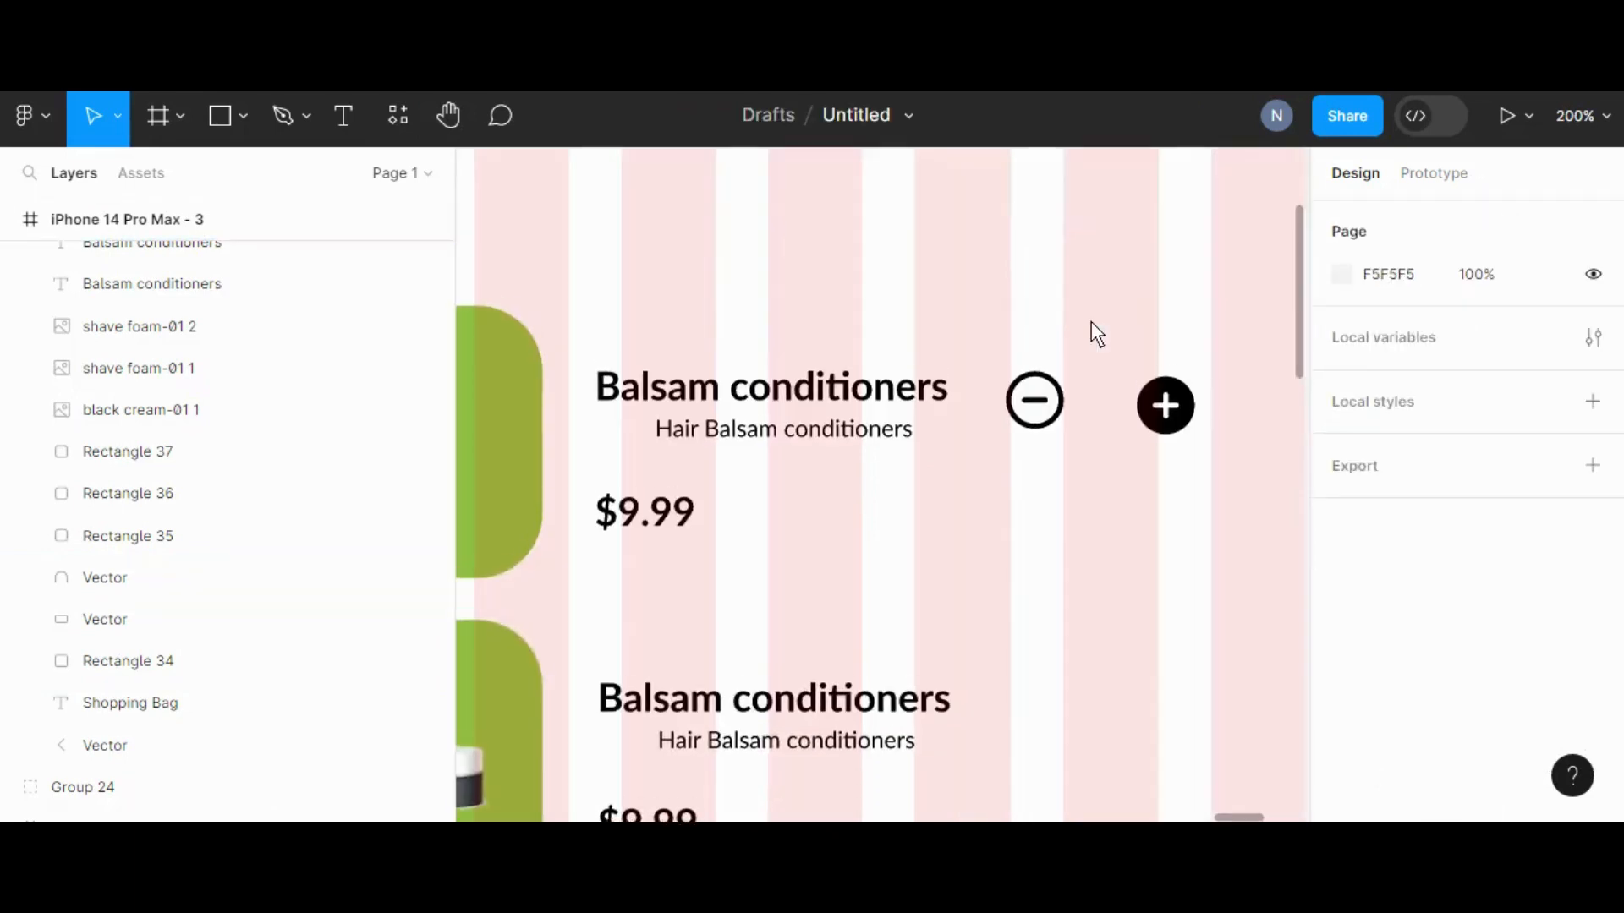
scroll(1091, 326, up, 5)
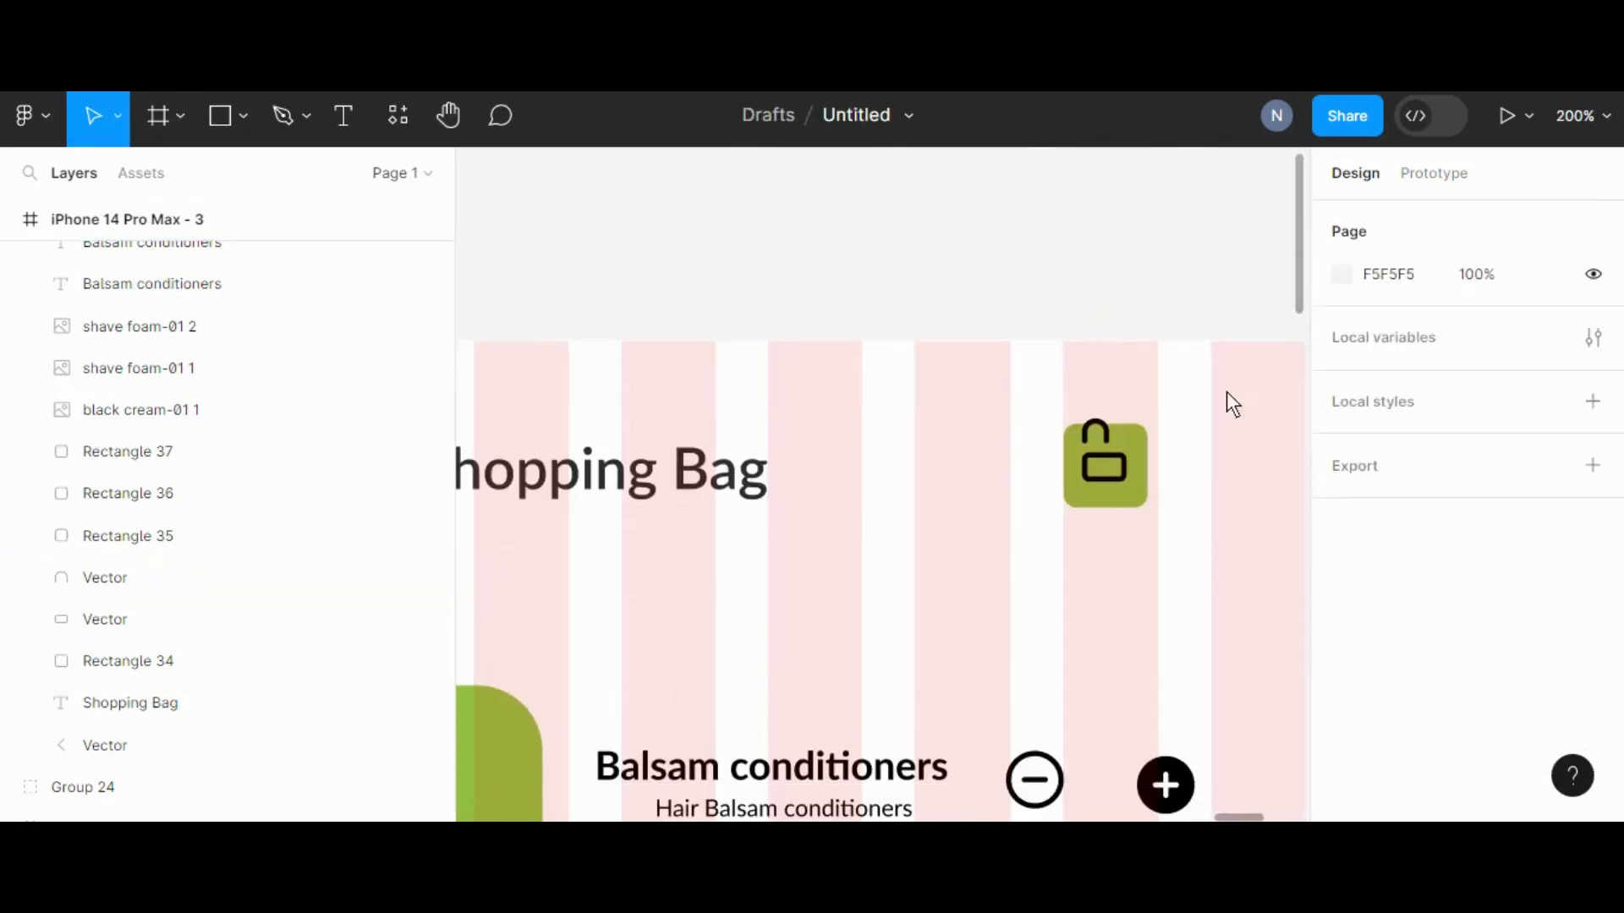
click(1108, 435)
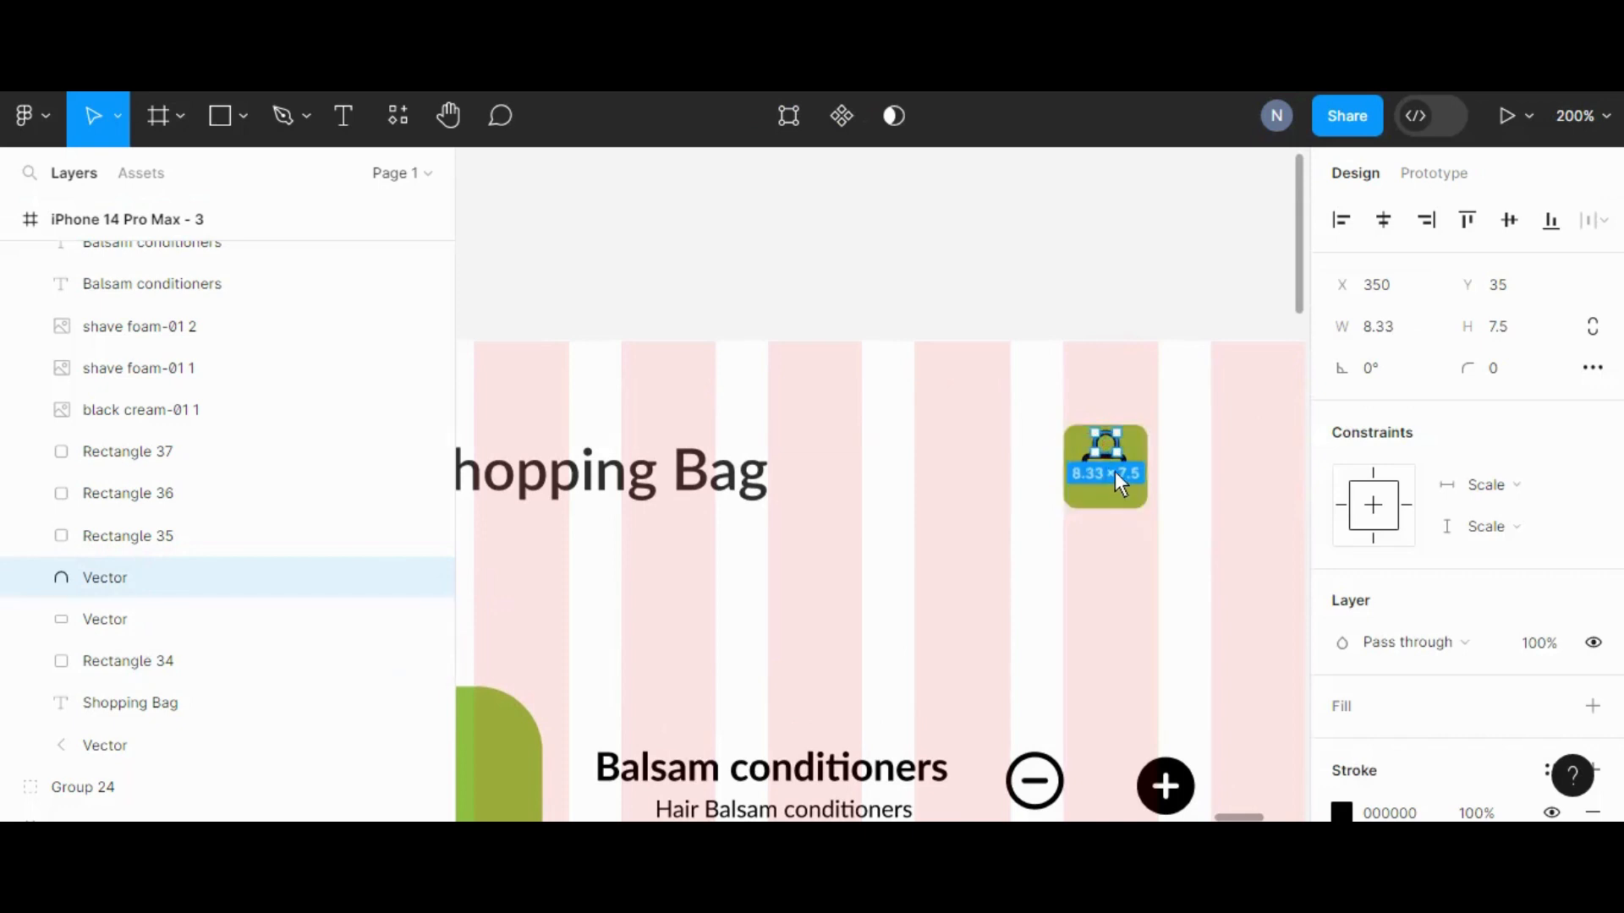
click(1166, 460)
Centre the lock's shackle and body horizontally on each other and group them
click(1111, 461)
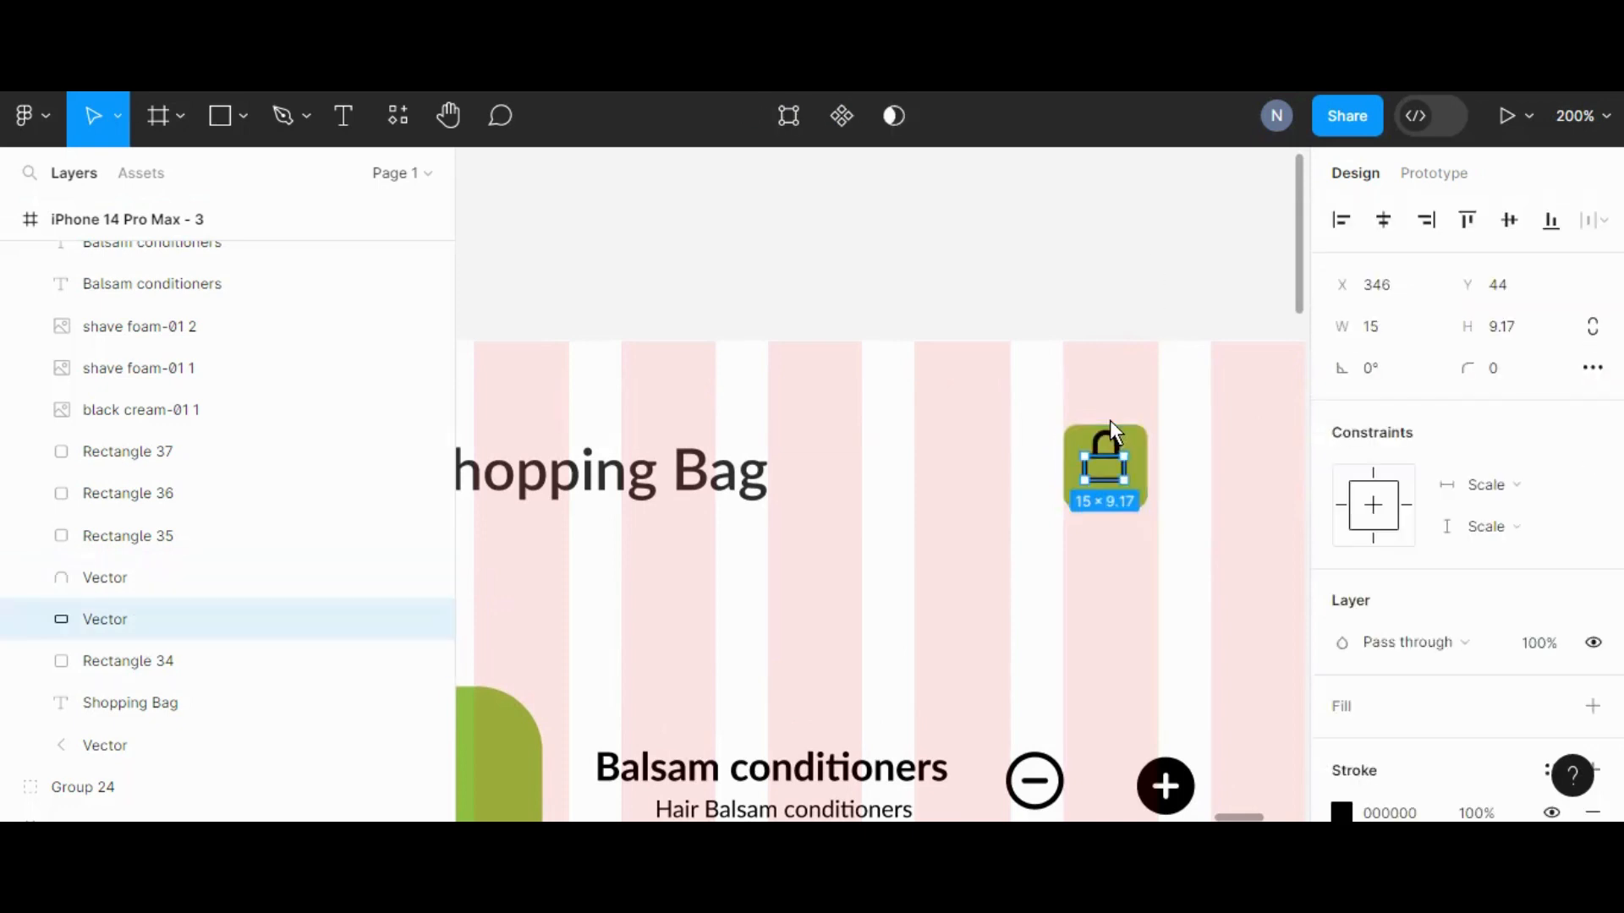
shift+click(1108, 430)
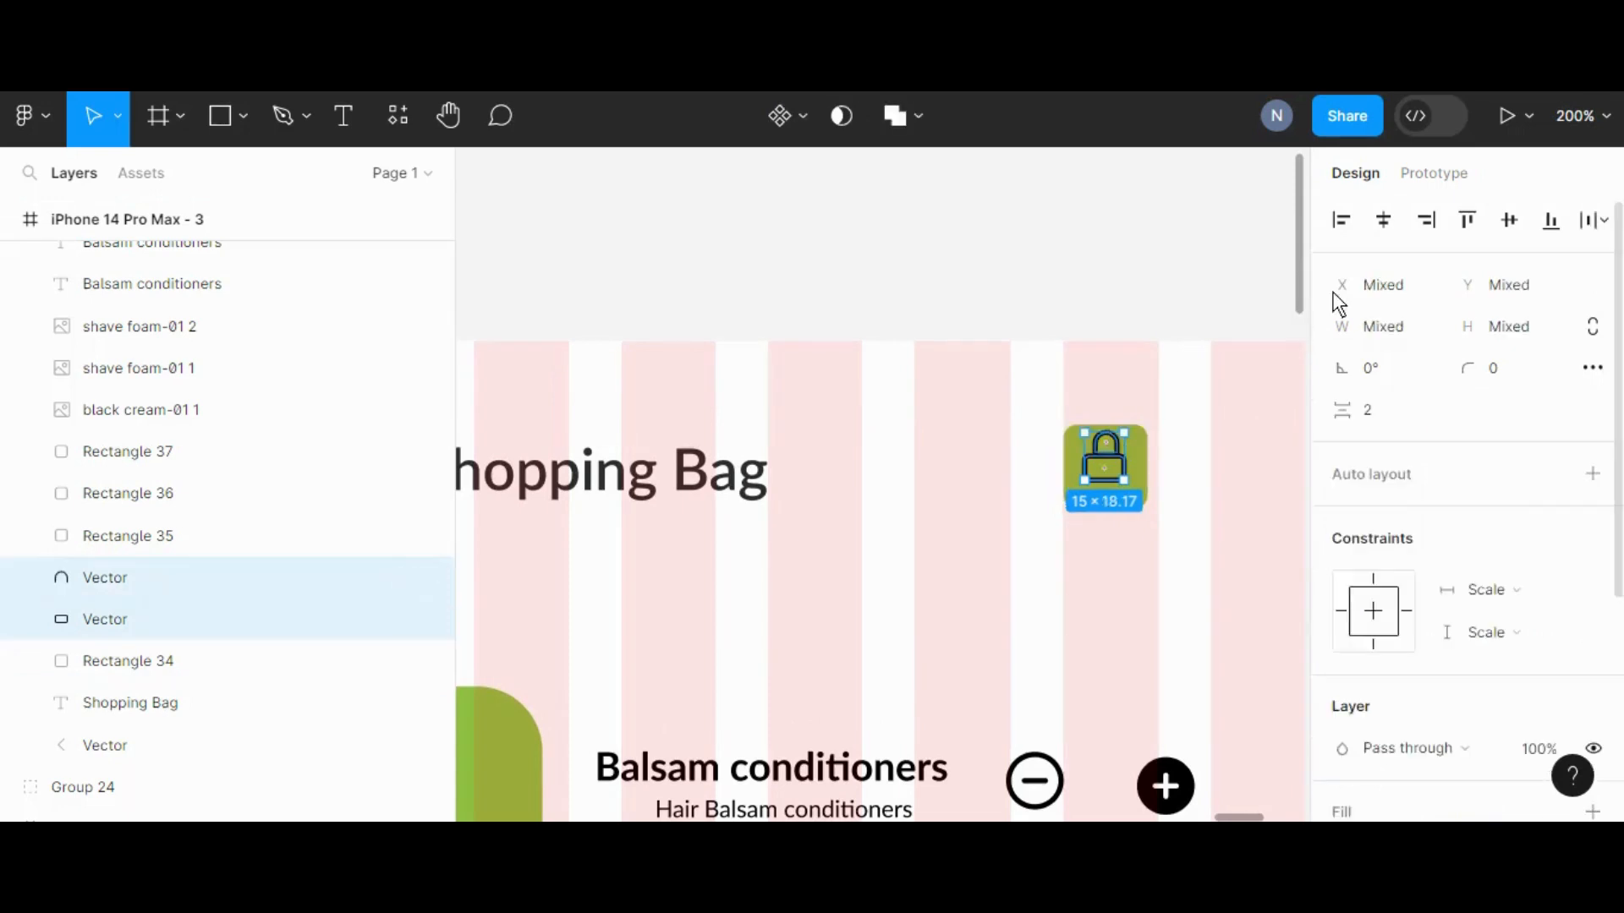
click(1382, 230)
right_click(1103, 467)
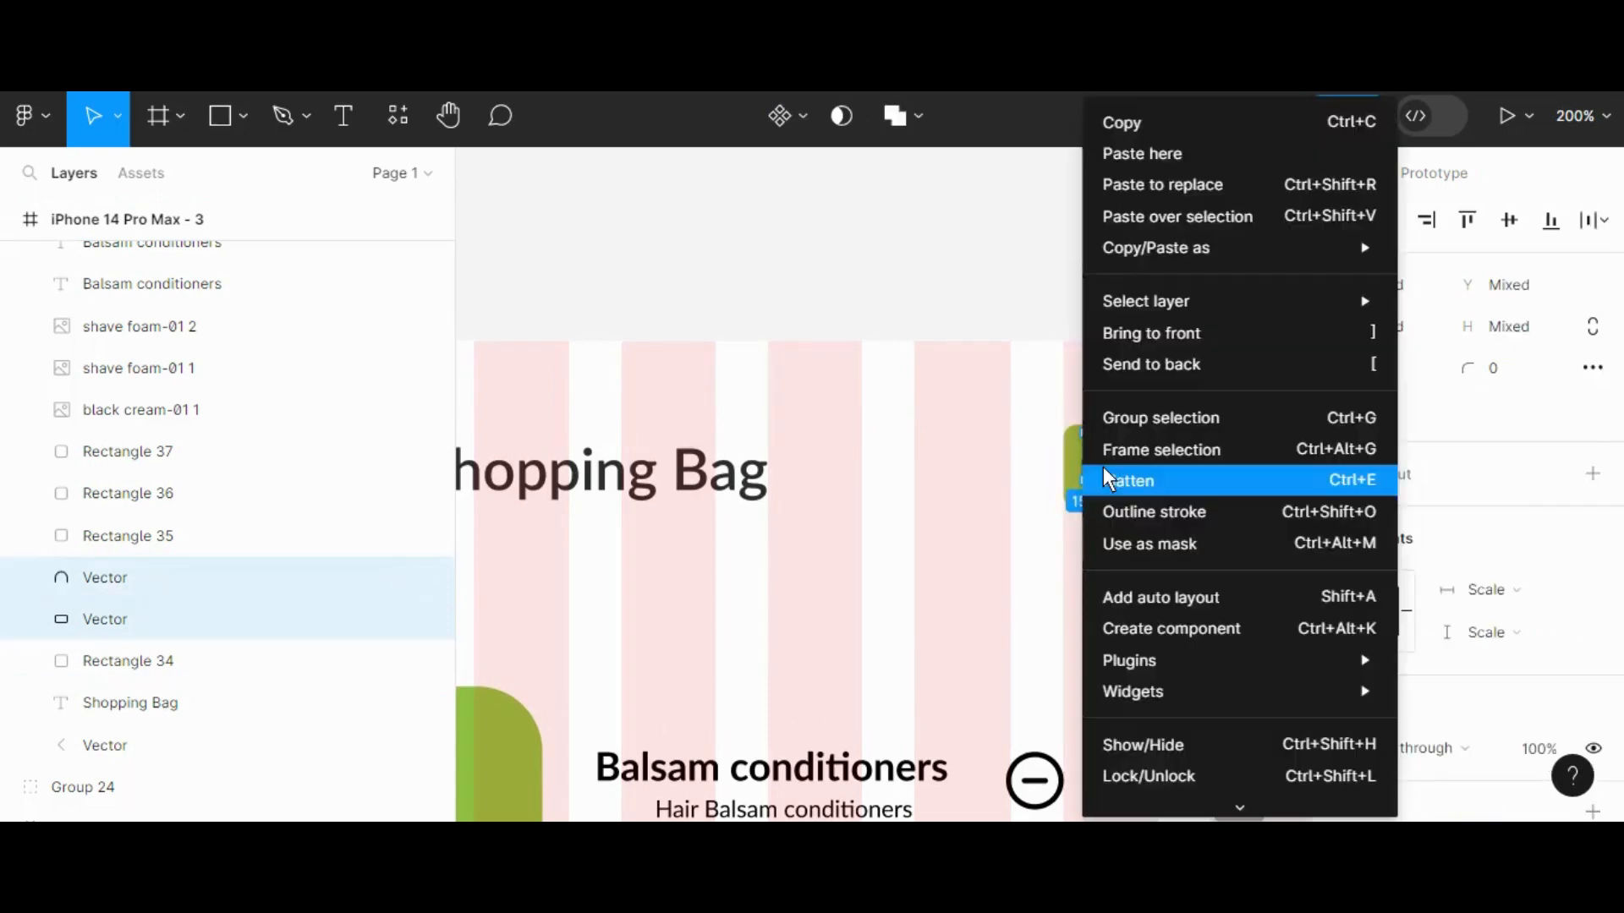
key(ctrl+g)
click(949, 255)
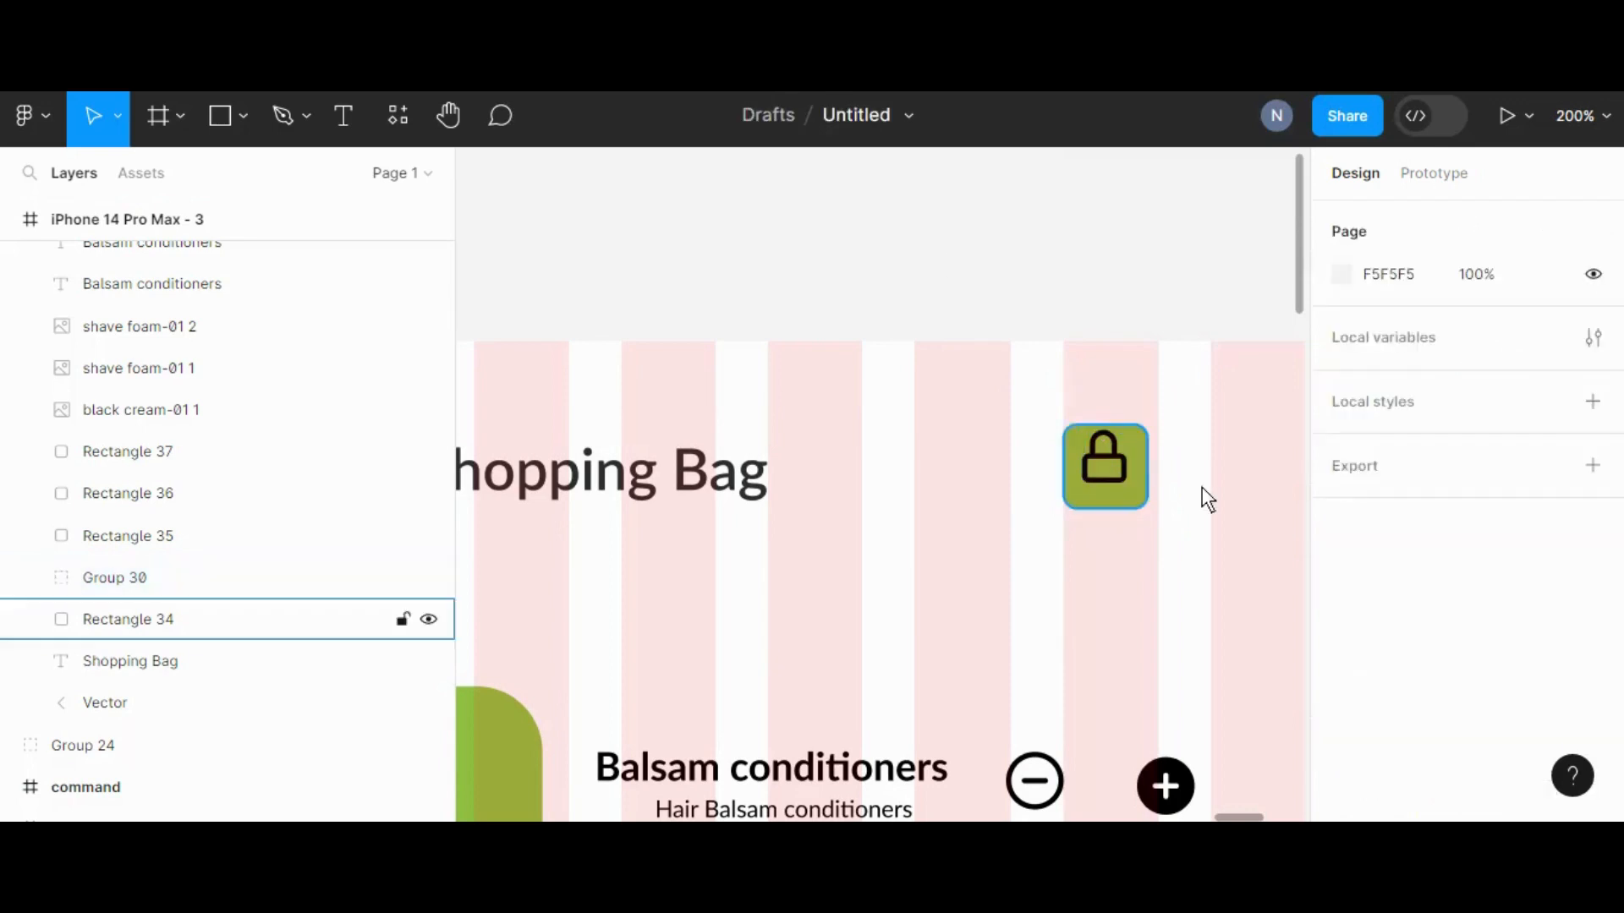
Centre the grouped lock horizontally and vertically on its green square
click(1119, 470)
shift+click(1119, 470)
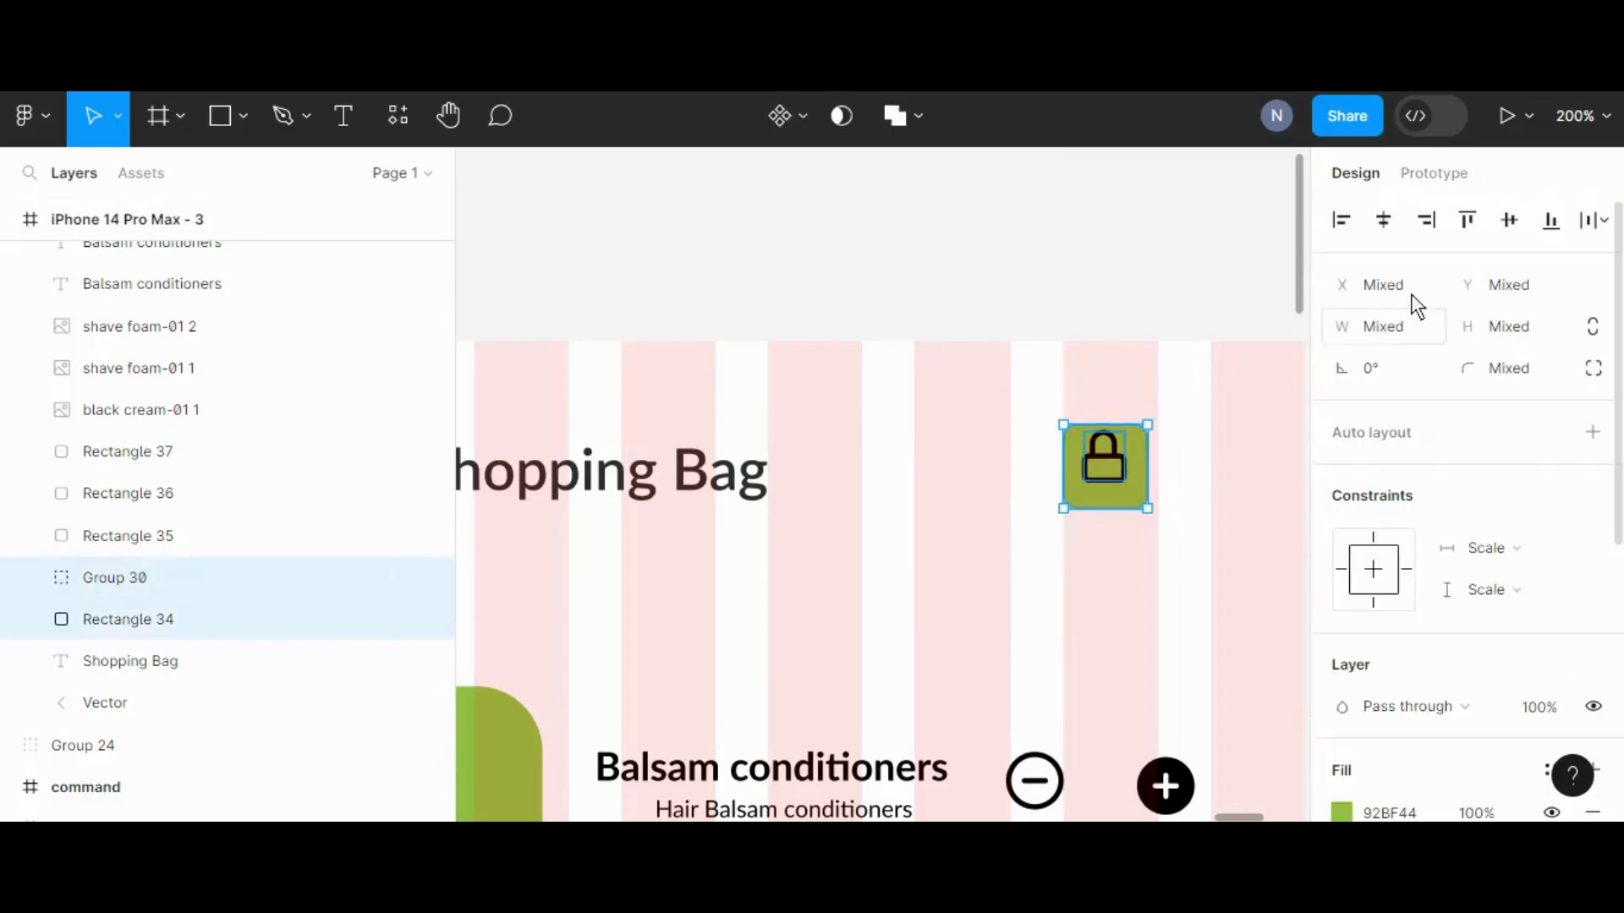
click(1383, 219)
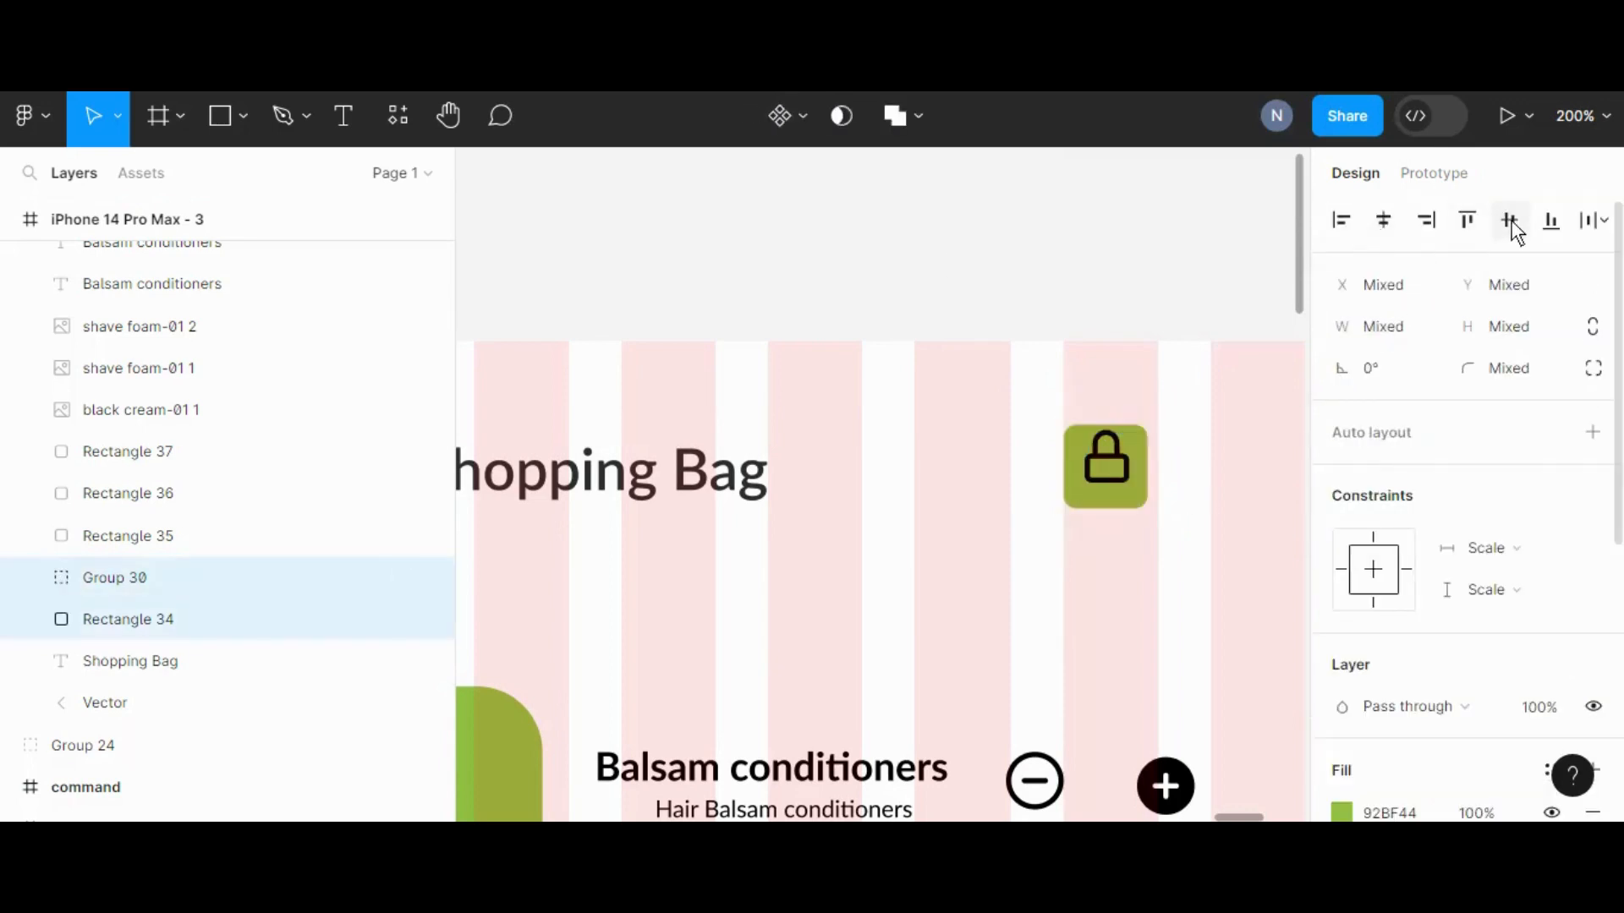
click(1509, 220)
Shift the green lock icon slightly right in the header and place the plus badge on its top-right corner
click(449, 116)
drag(922, 474, 779, 413)
click(114, 128)
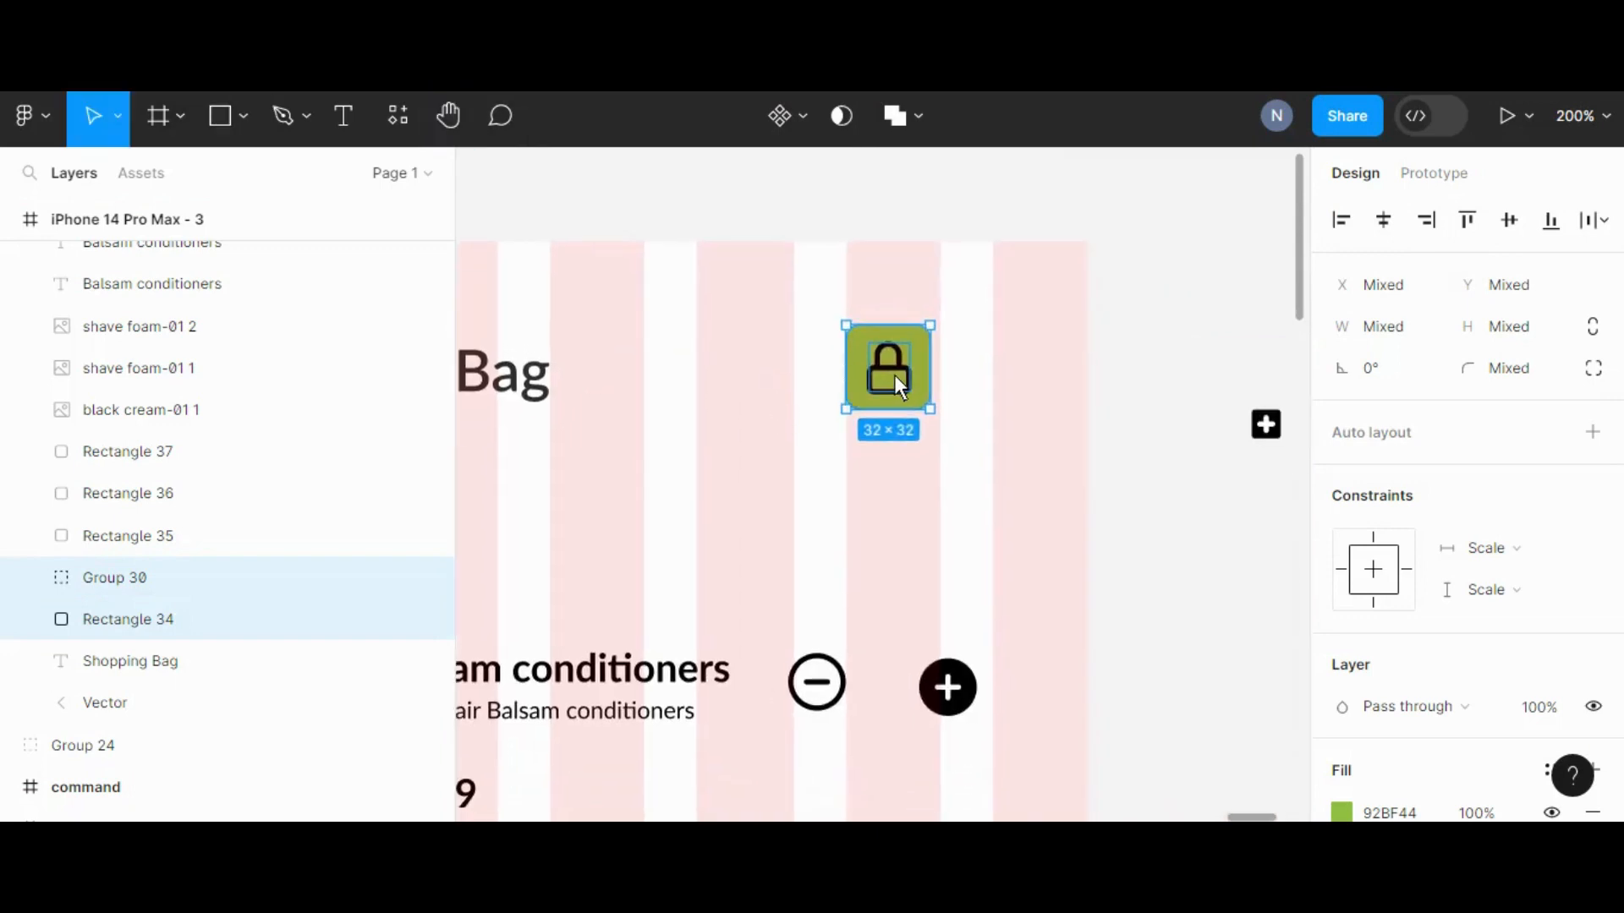
drag(895, 374, 958, 374)
click(1253, 469)
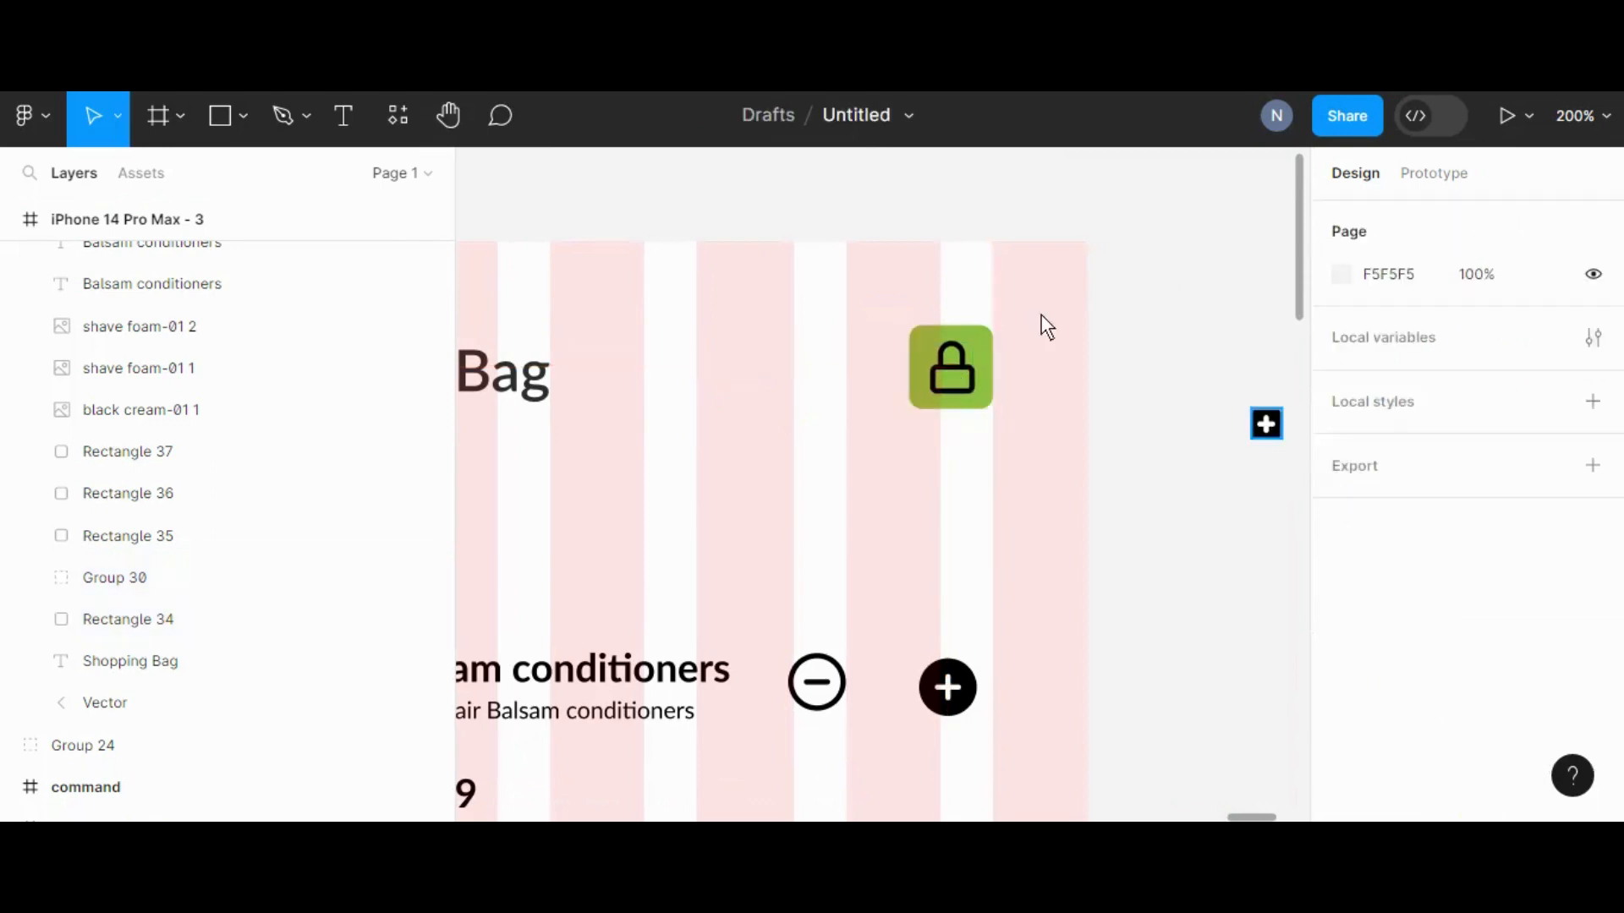
drag(1266, 425, 986, 331)
click(1216, 434)
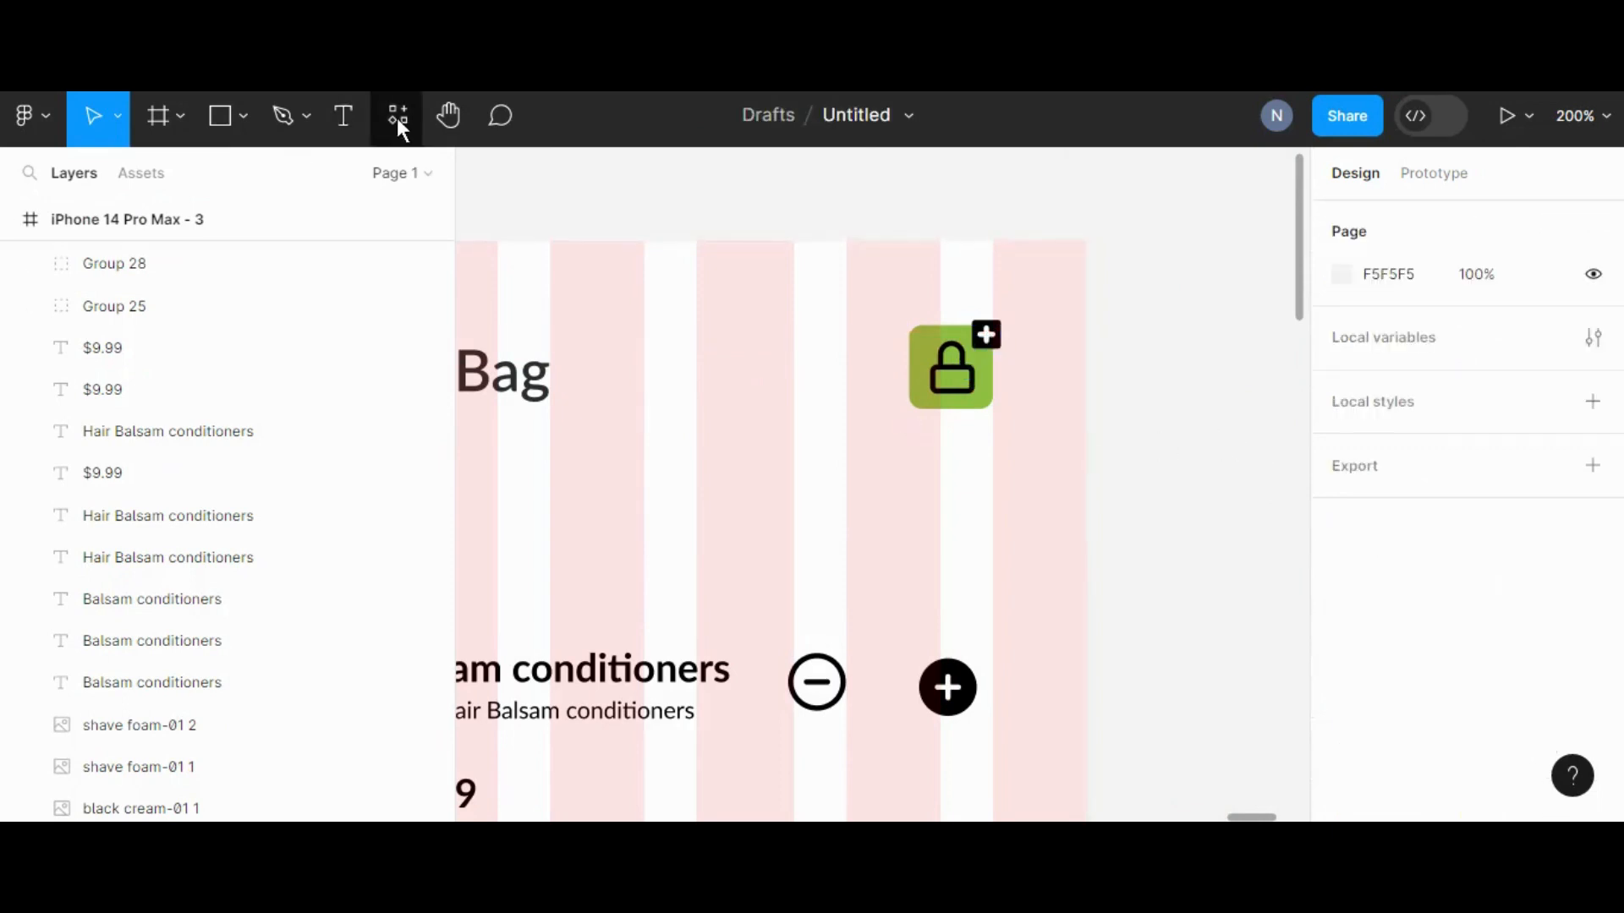
Move the first product's circled plus icon slightly right and level with the minus icon
click(445, 119)
drag(740, 675, 839, 394)
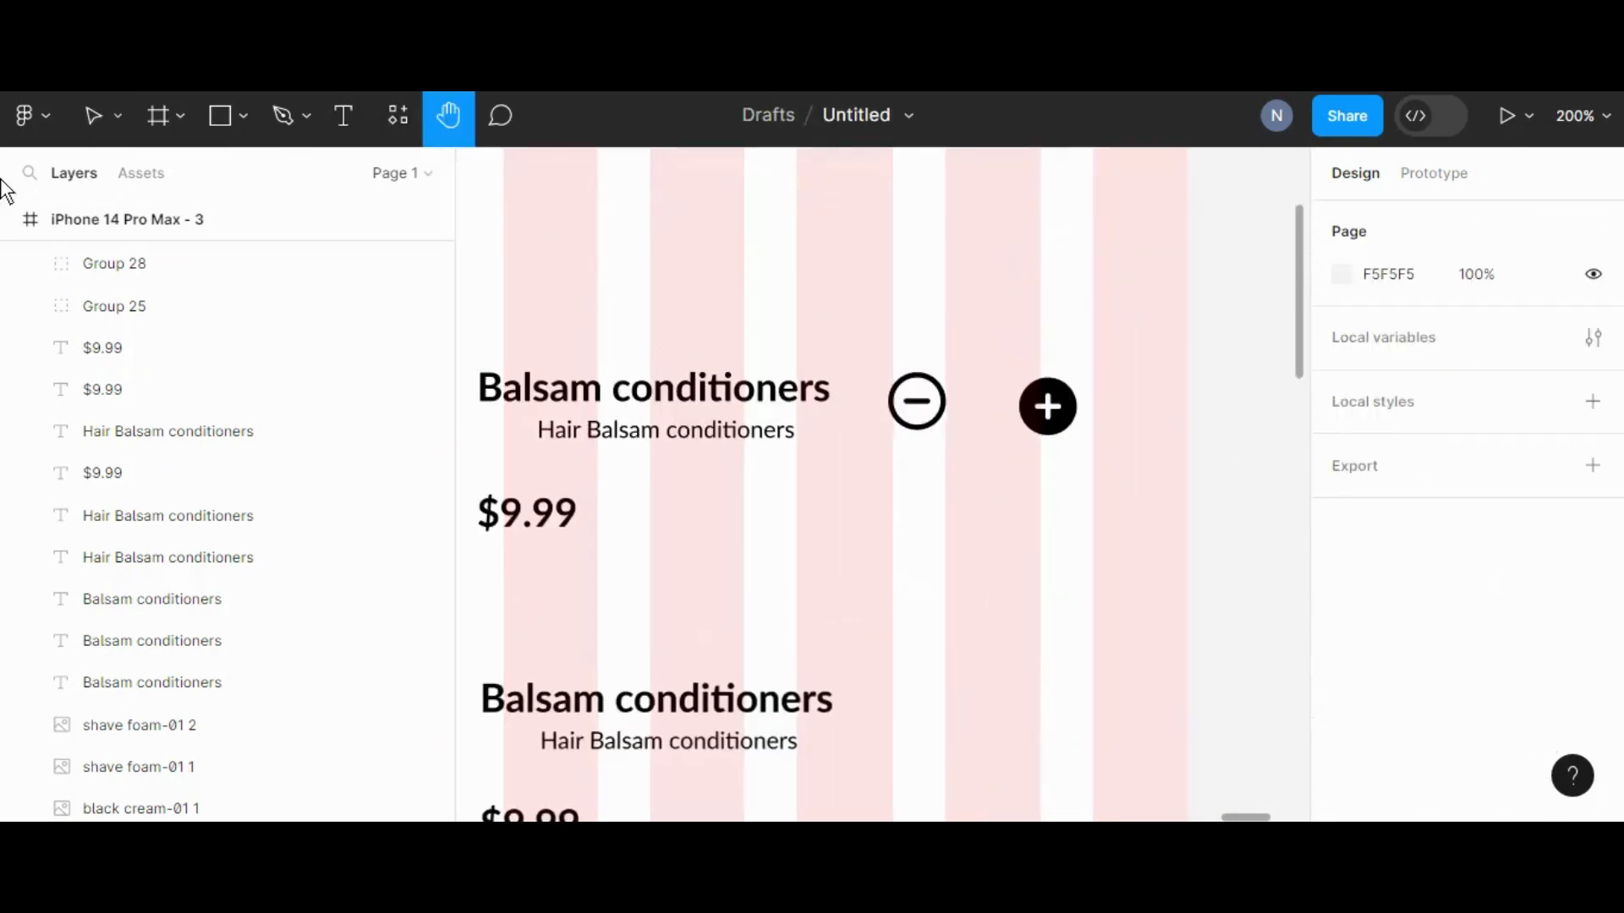
click(75, 125)
drag(1050, 416, 1067, 404)
click(1164, 414)
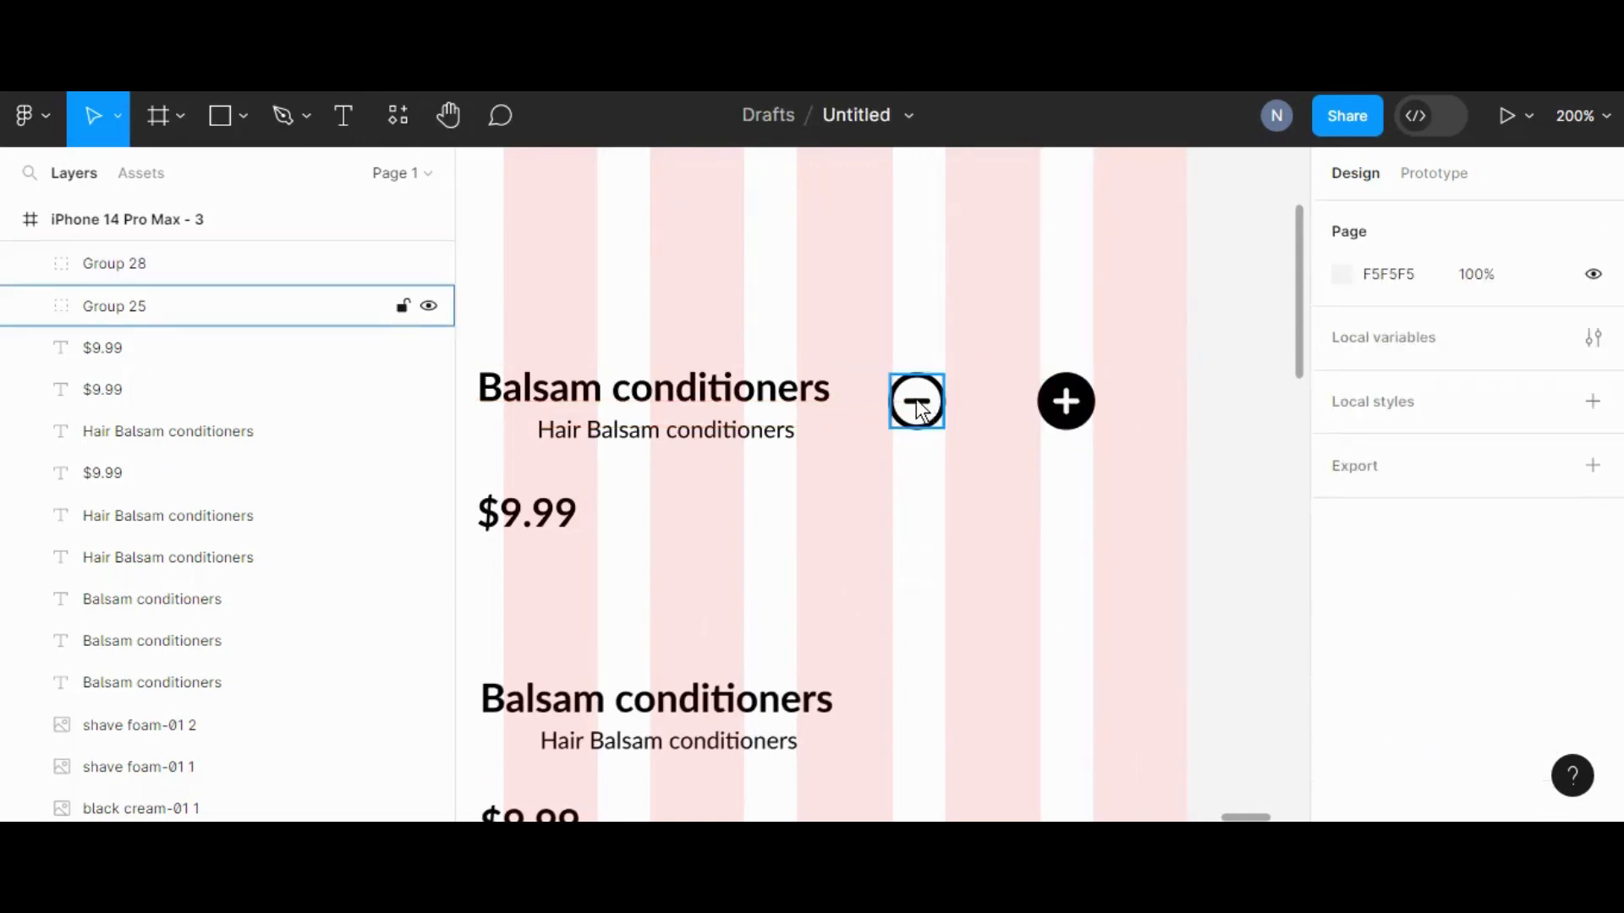
Move the circled minus and plus icons together up to Y 153, level with the first product's title
click(920, 408)
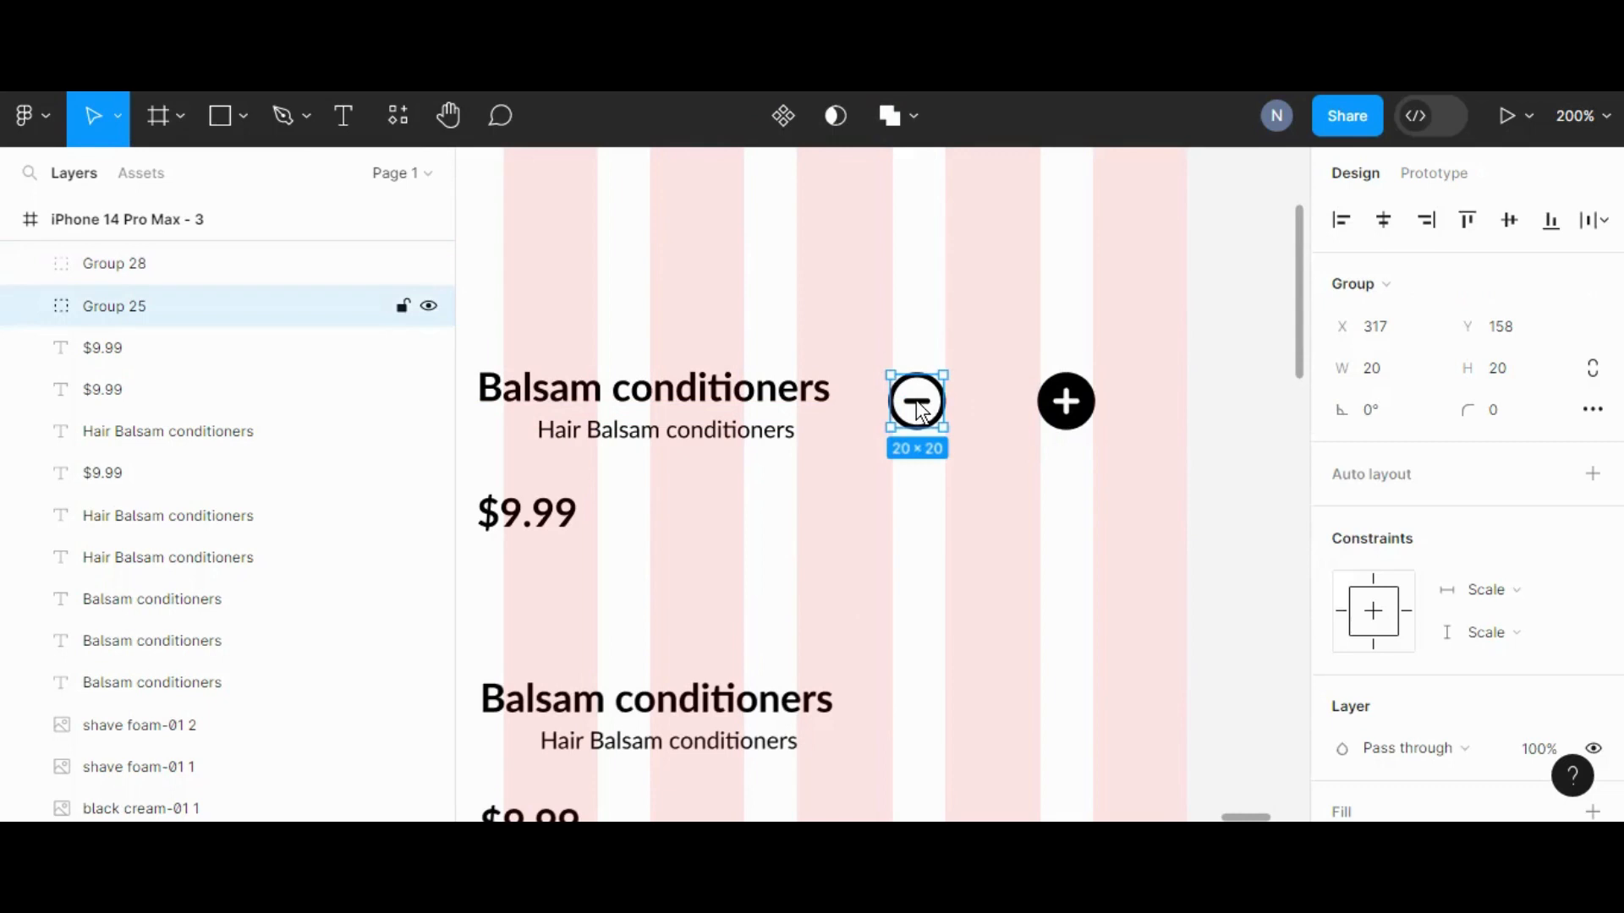
shift+click(1068, 403)
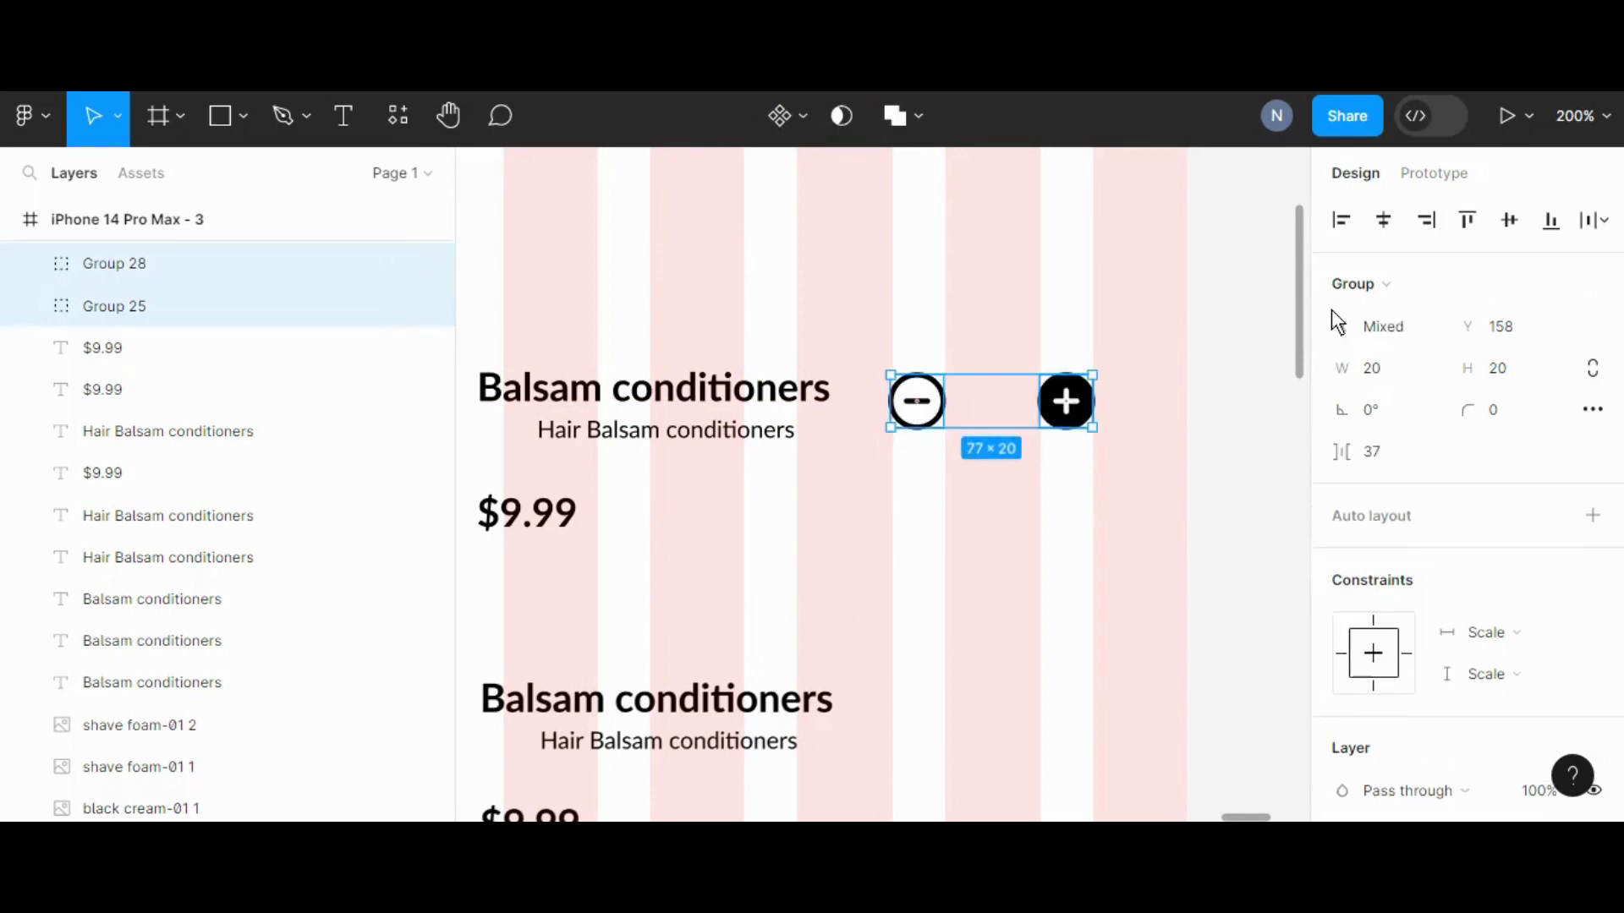
click(1214, 446)
key(ctrl+z)
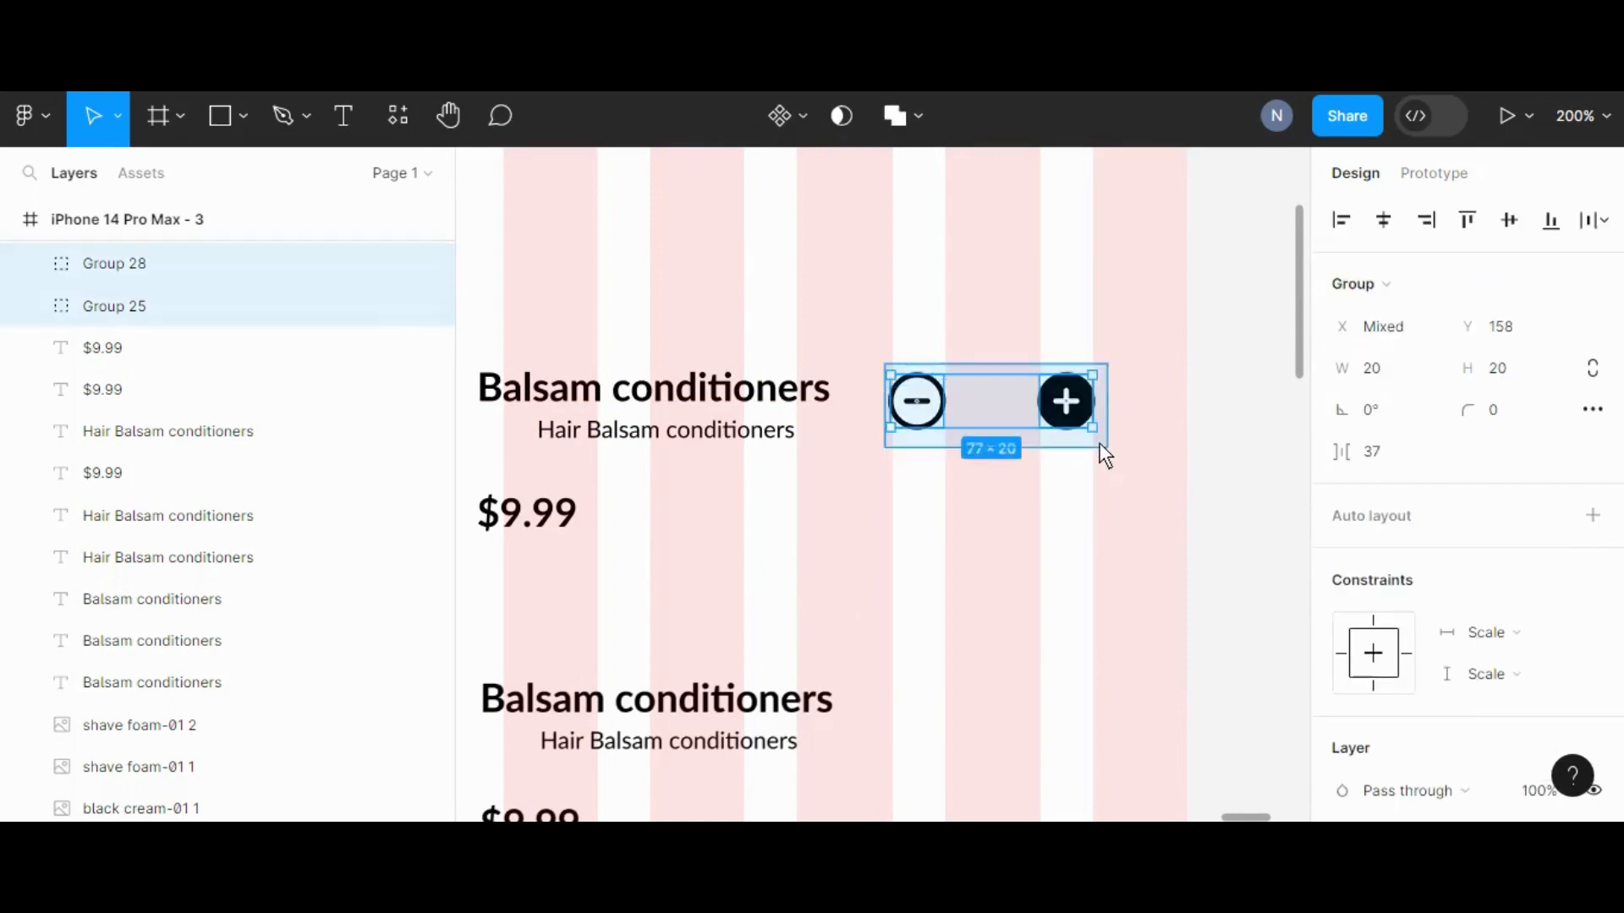
drag(1062, 406, 1048, 394)
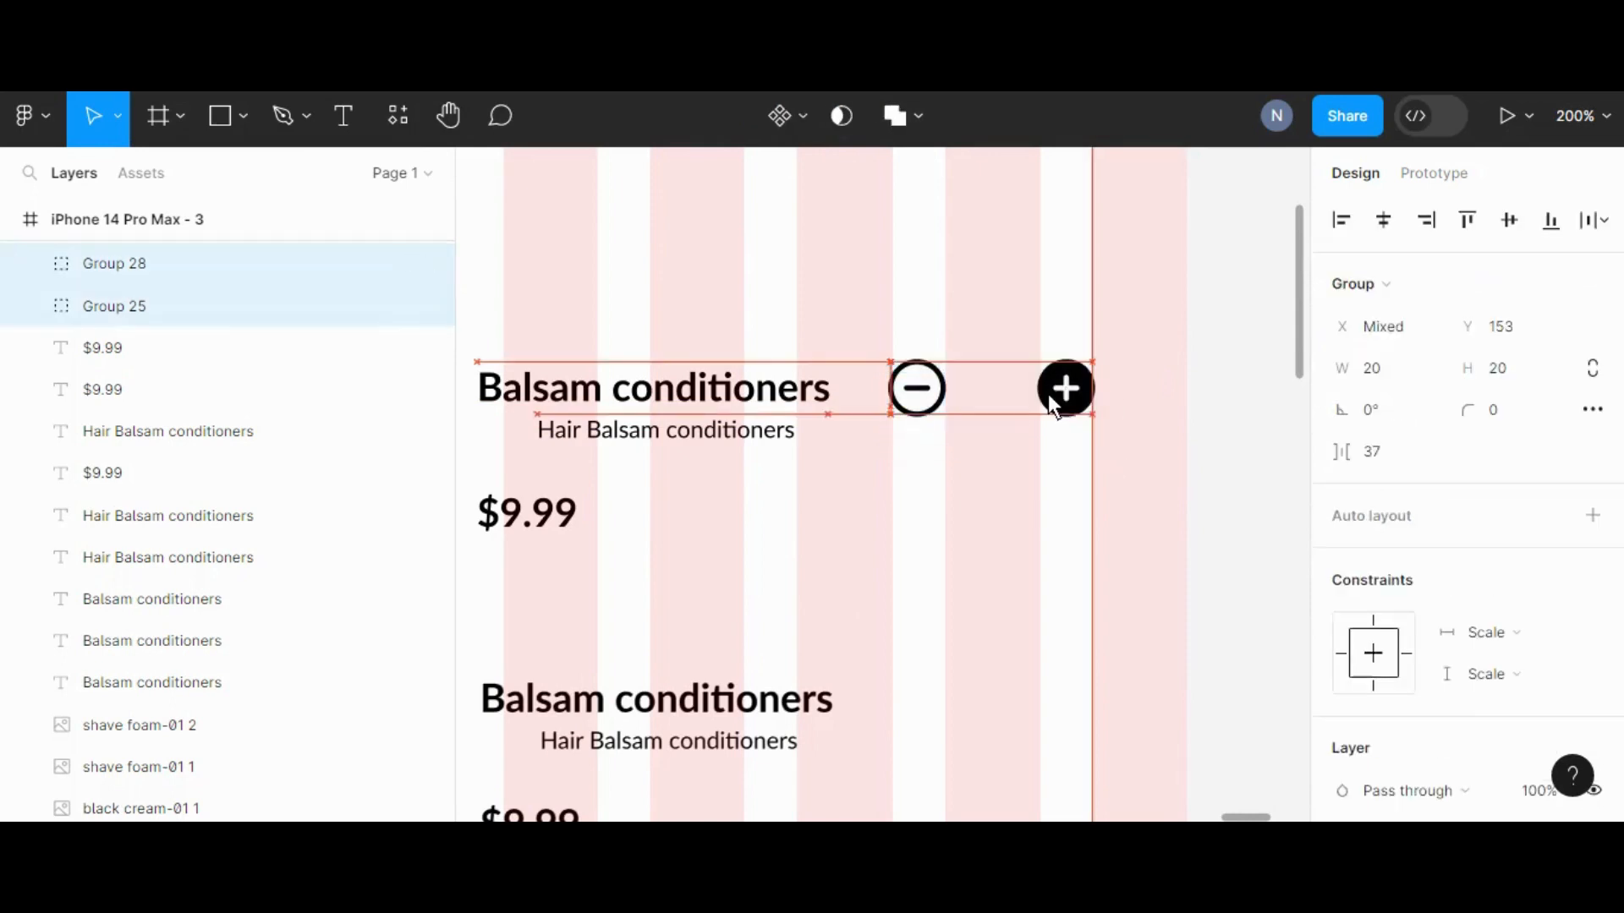
click(1159, 410)
Add the quantity text "01" and position it midway between the first product's minus and plus icons
click(367, 135)
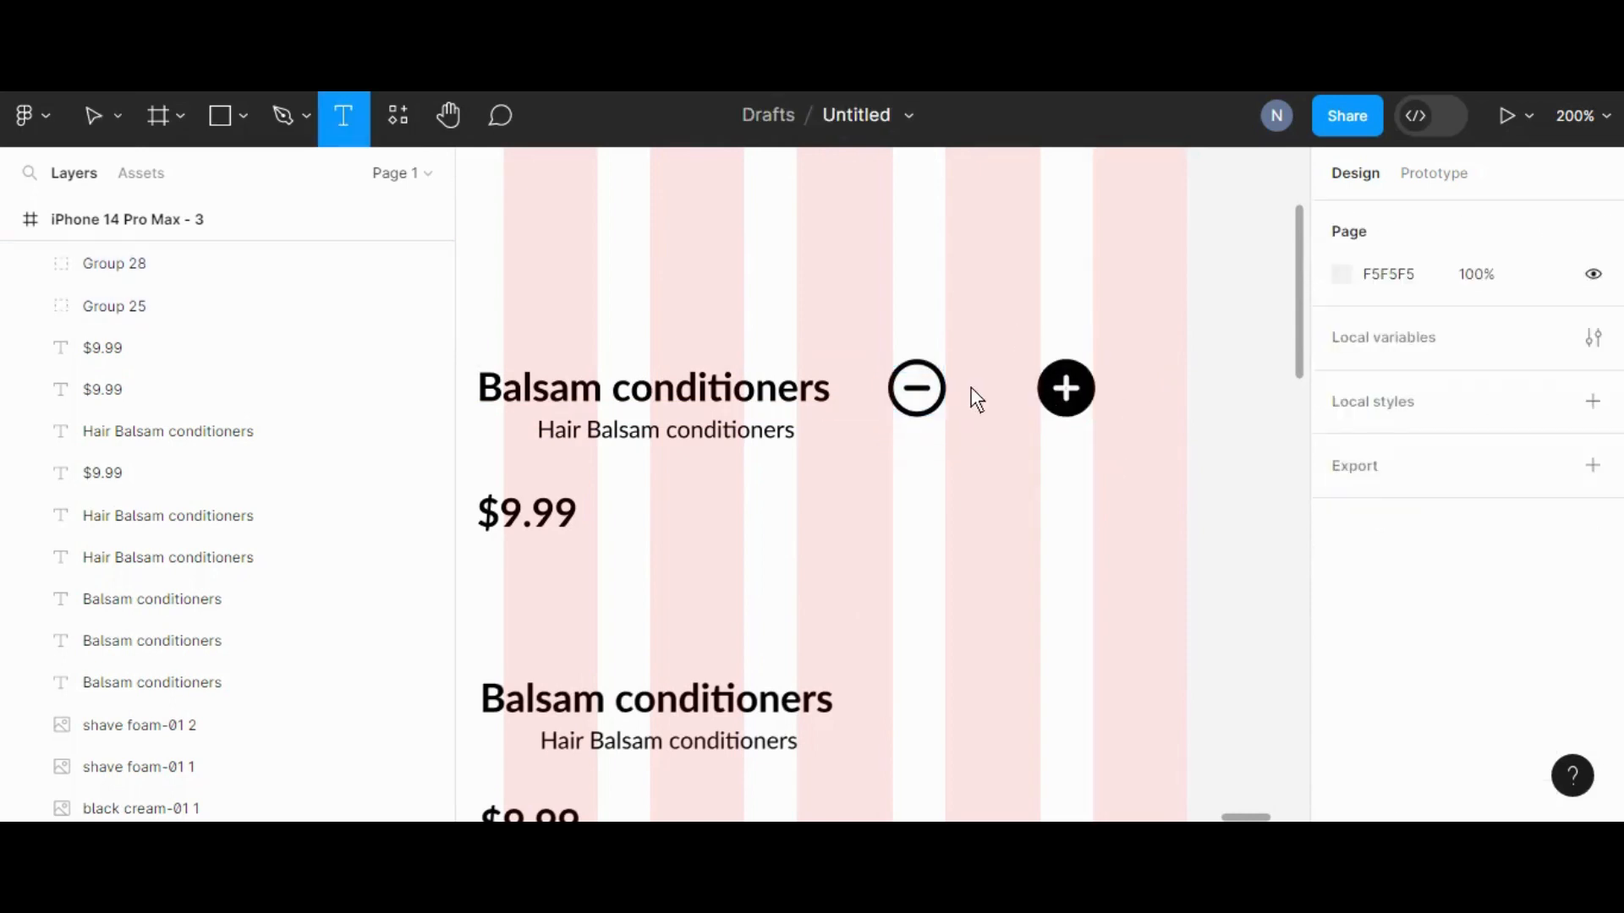
click(968, 405)
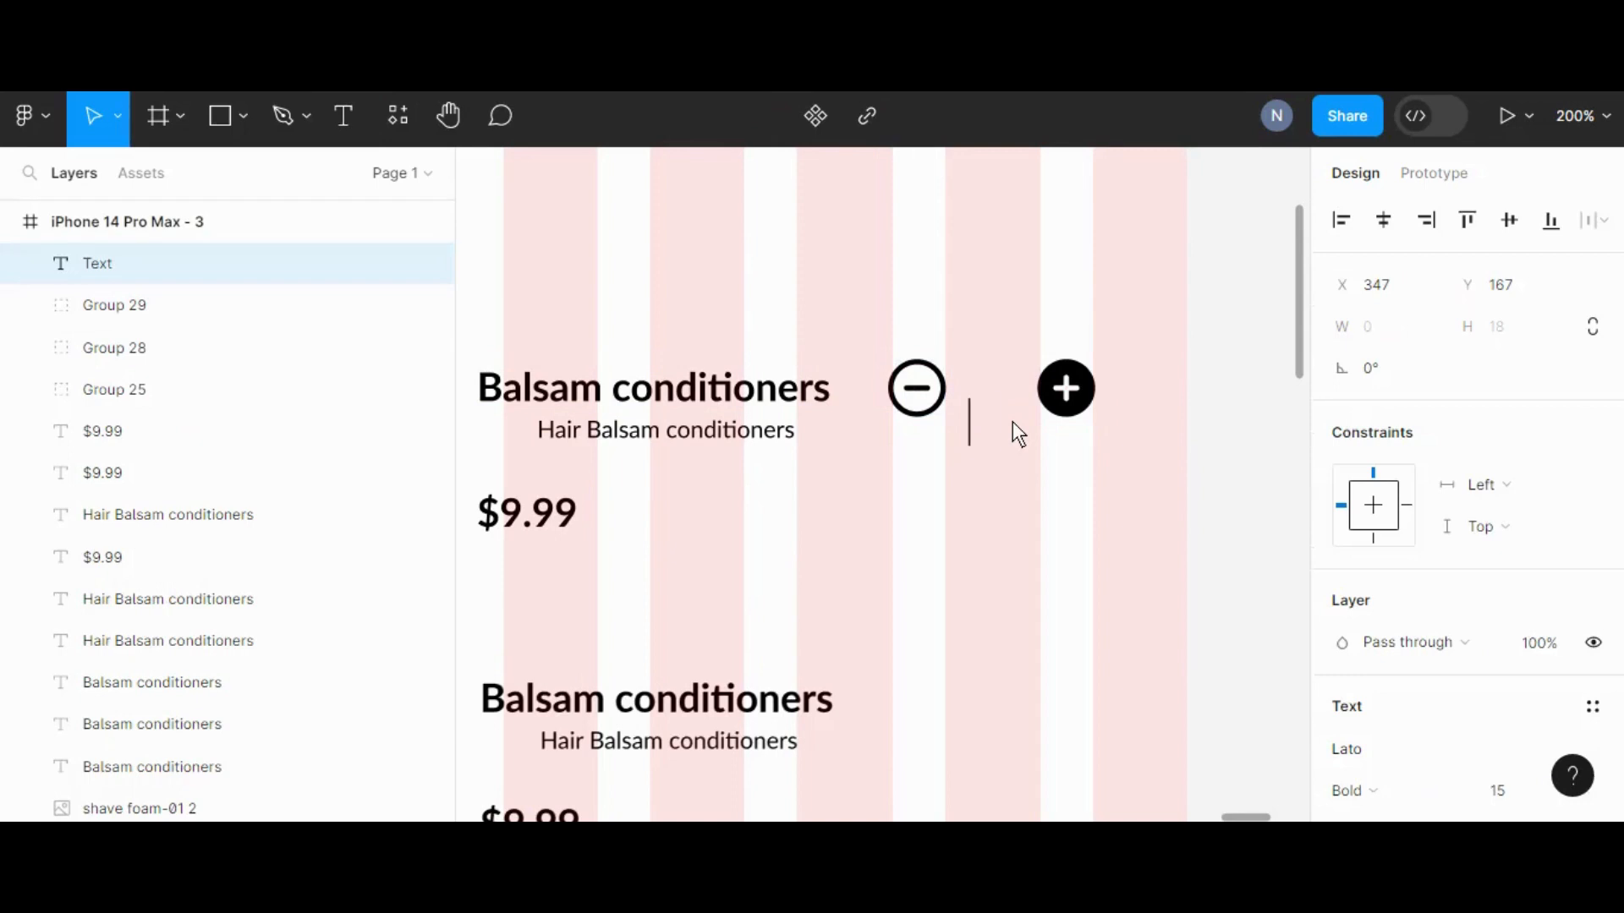
text(01)
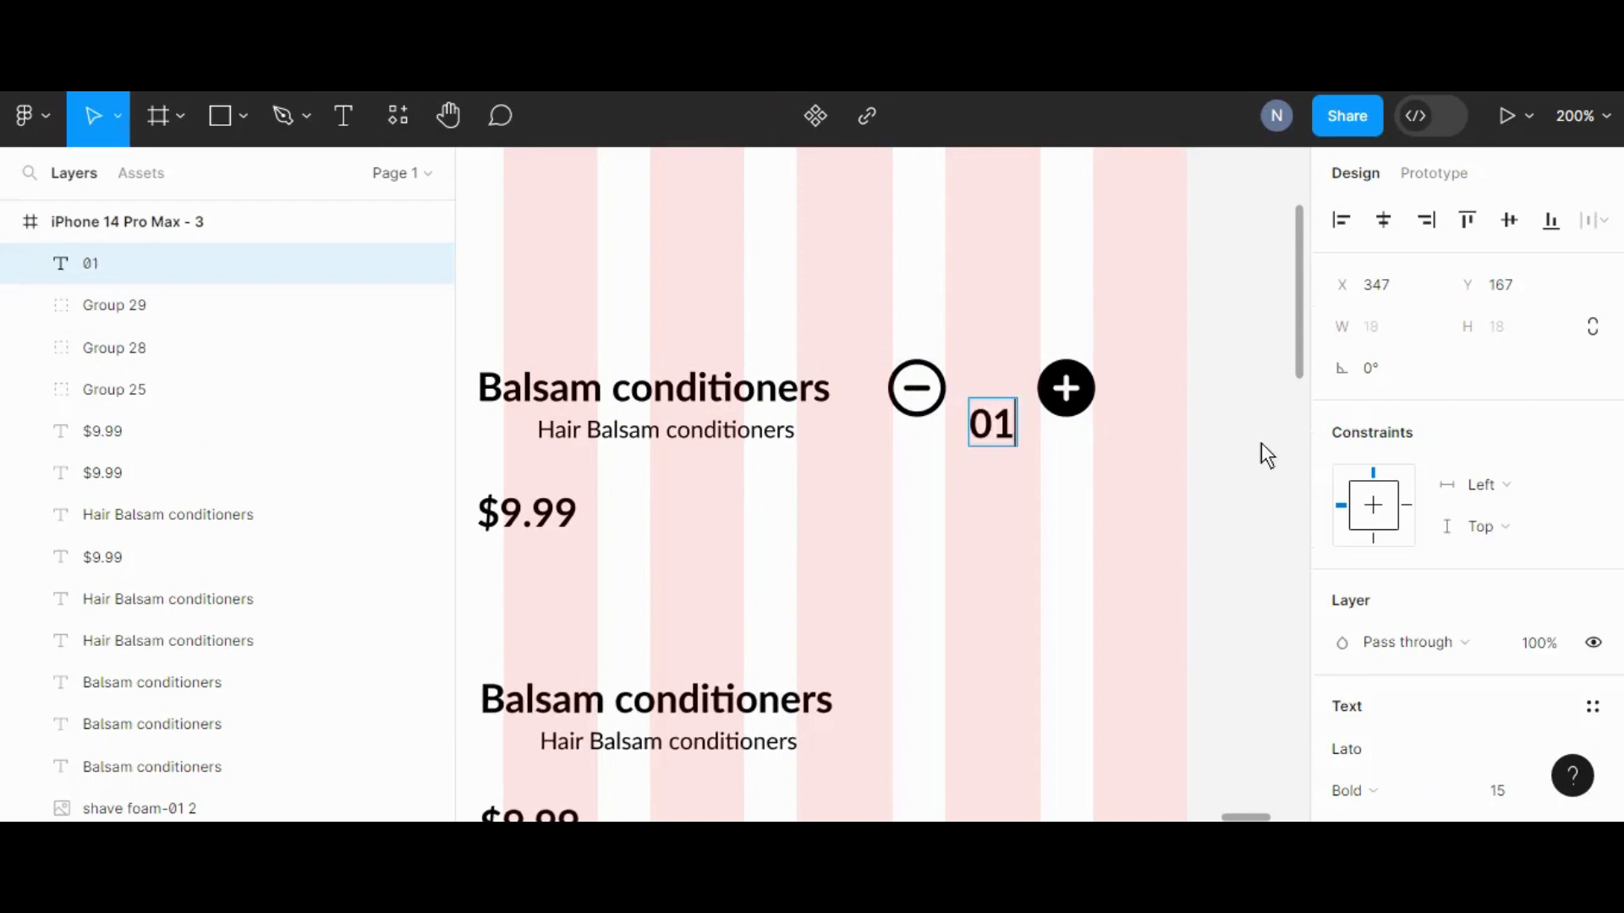
key(Escape)
drag(1001, 439, 1005, 404)
click(1216, 455)
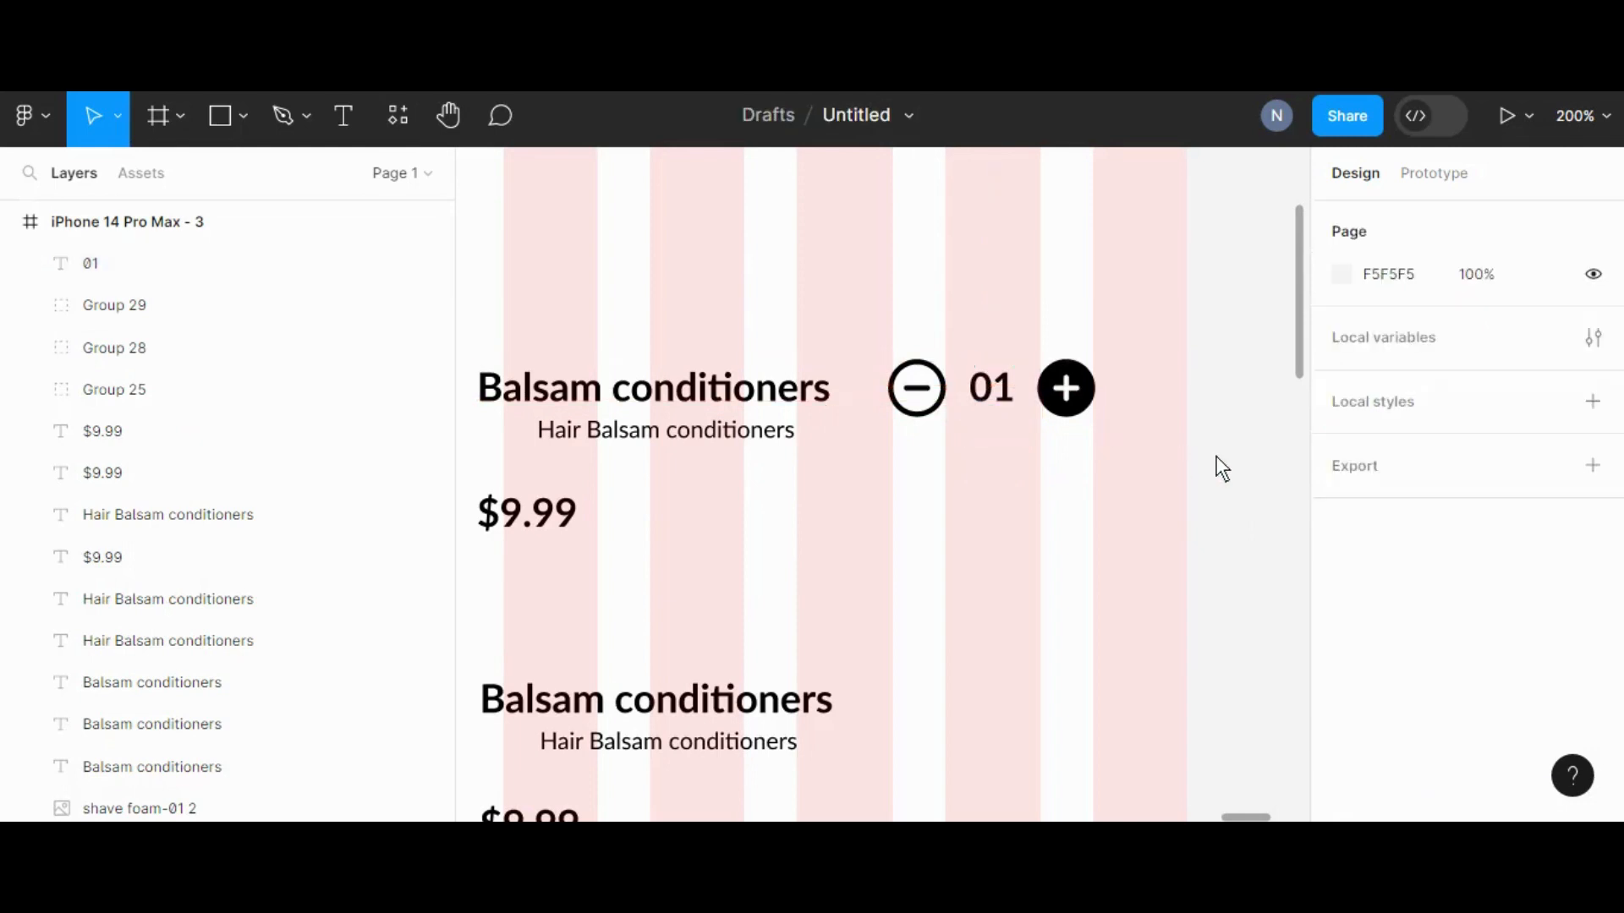
Duplicate the first product's minus icon, quantity and plus icon beside the second product's title
scroll(1215, 457, down, 1)
scroll(1215, 470, down, 3)
drag(881, 200, 1058, 592)
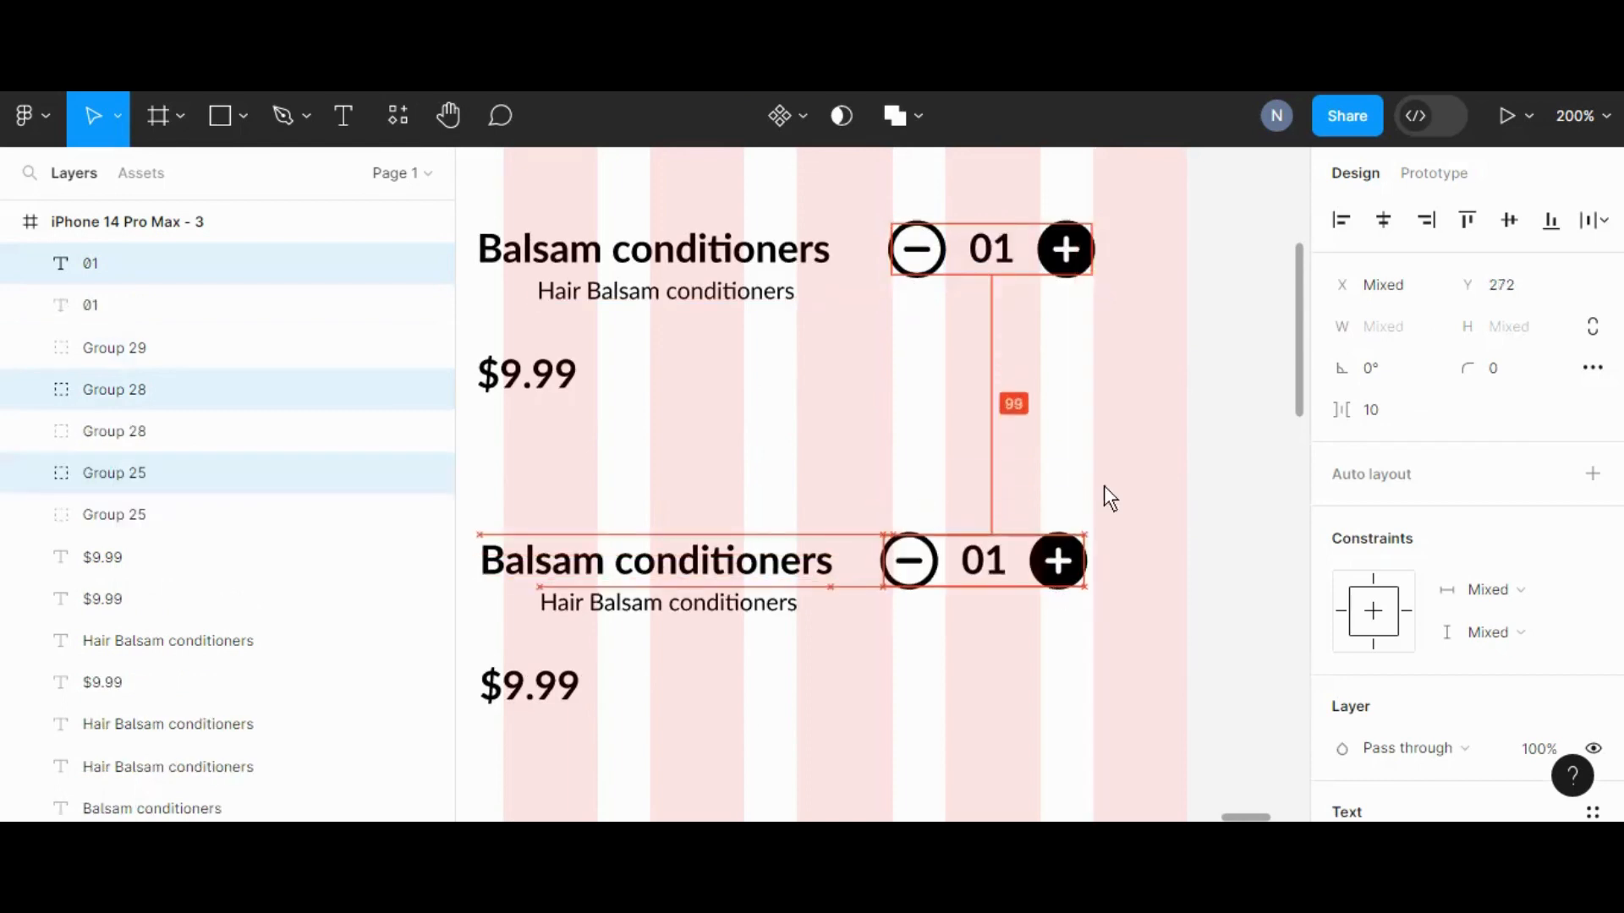
Change the second product's quantity text to "02"
click(348, 127)
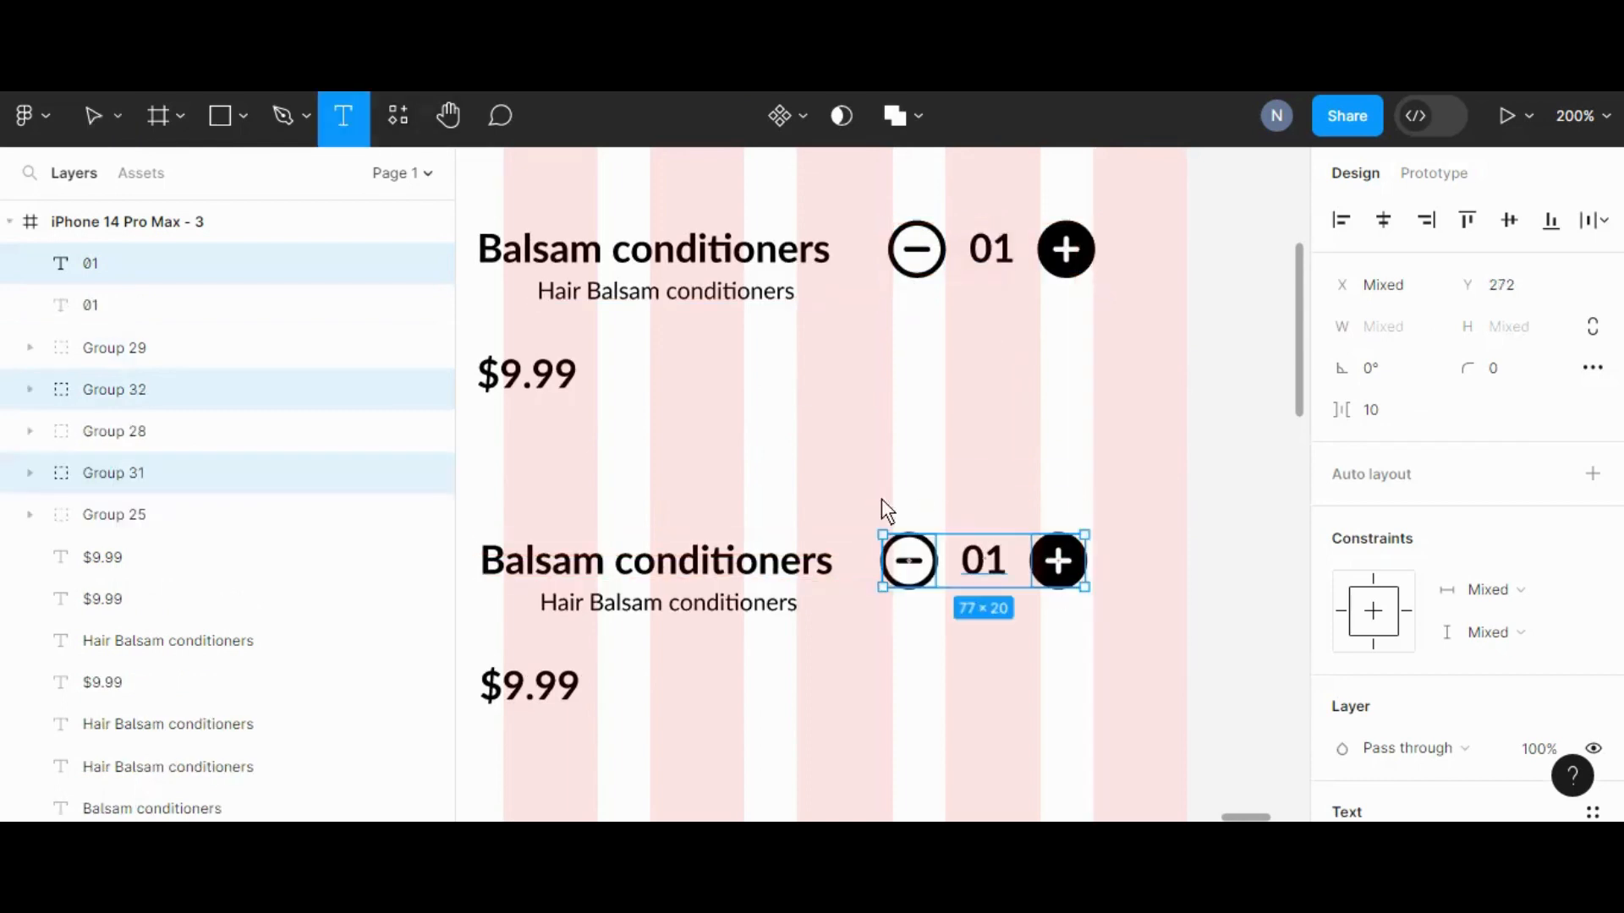
click(1002, 567)
key(BackSpace)
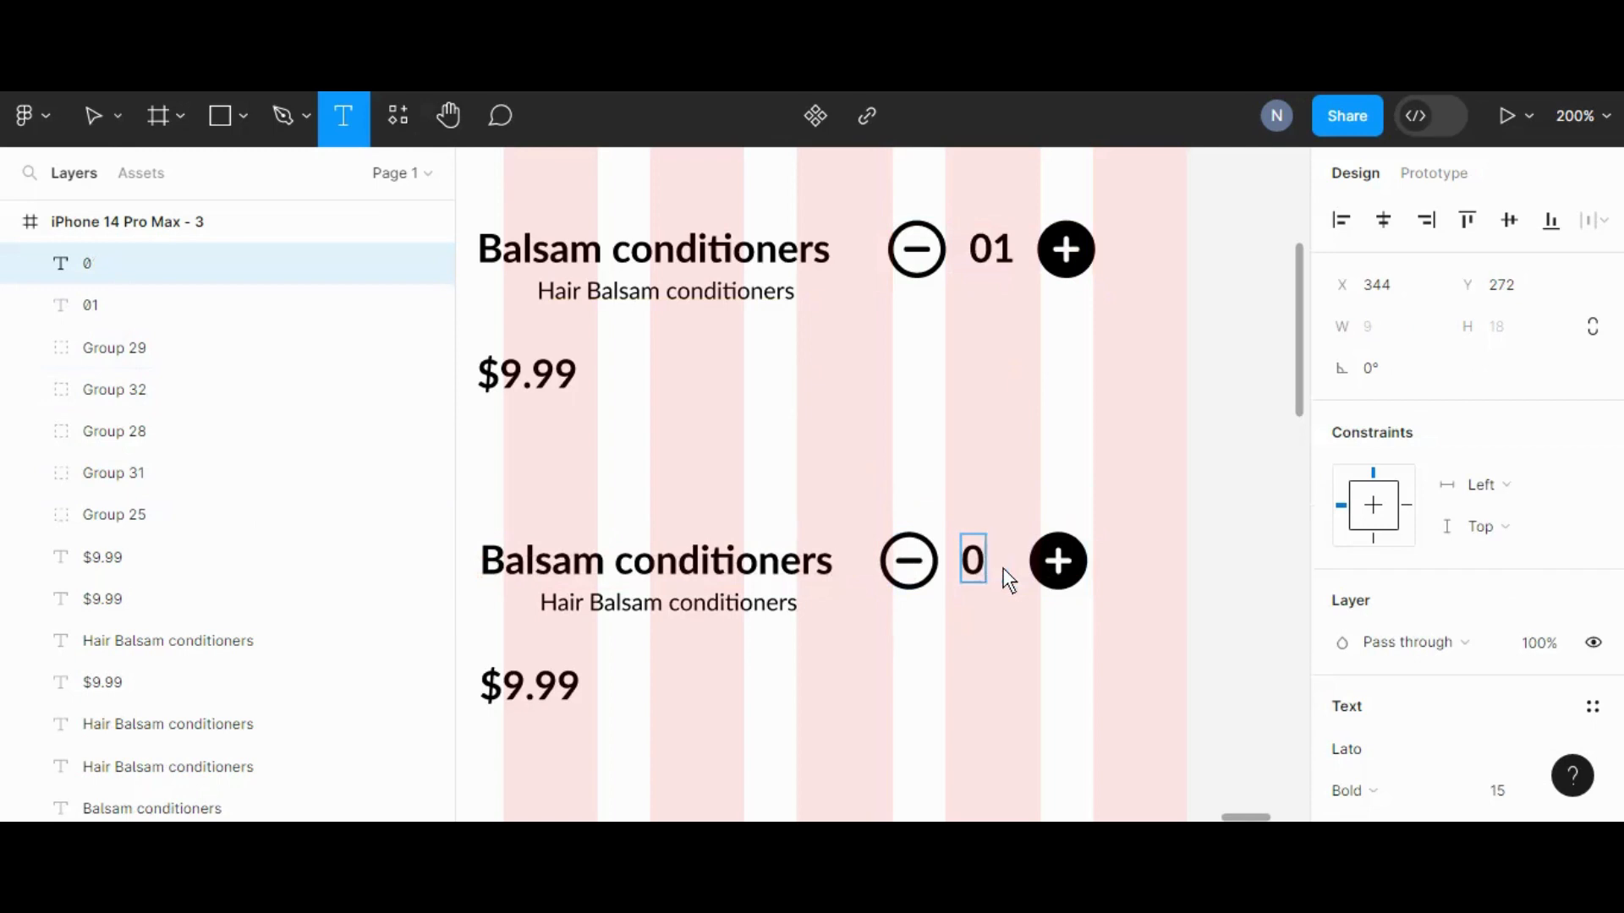
text(3)
key(BackSpace)
text(2)
click(93, 117)
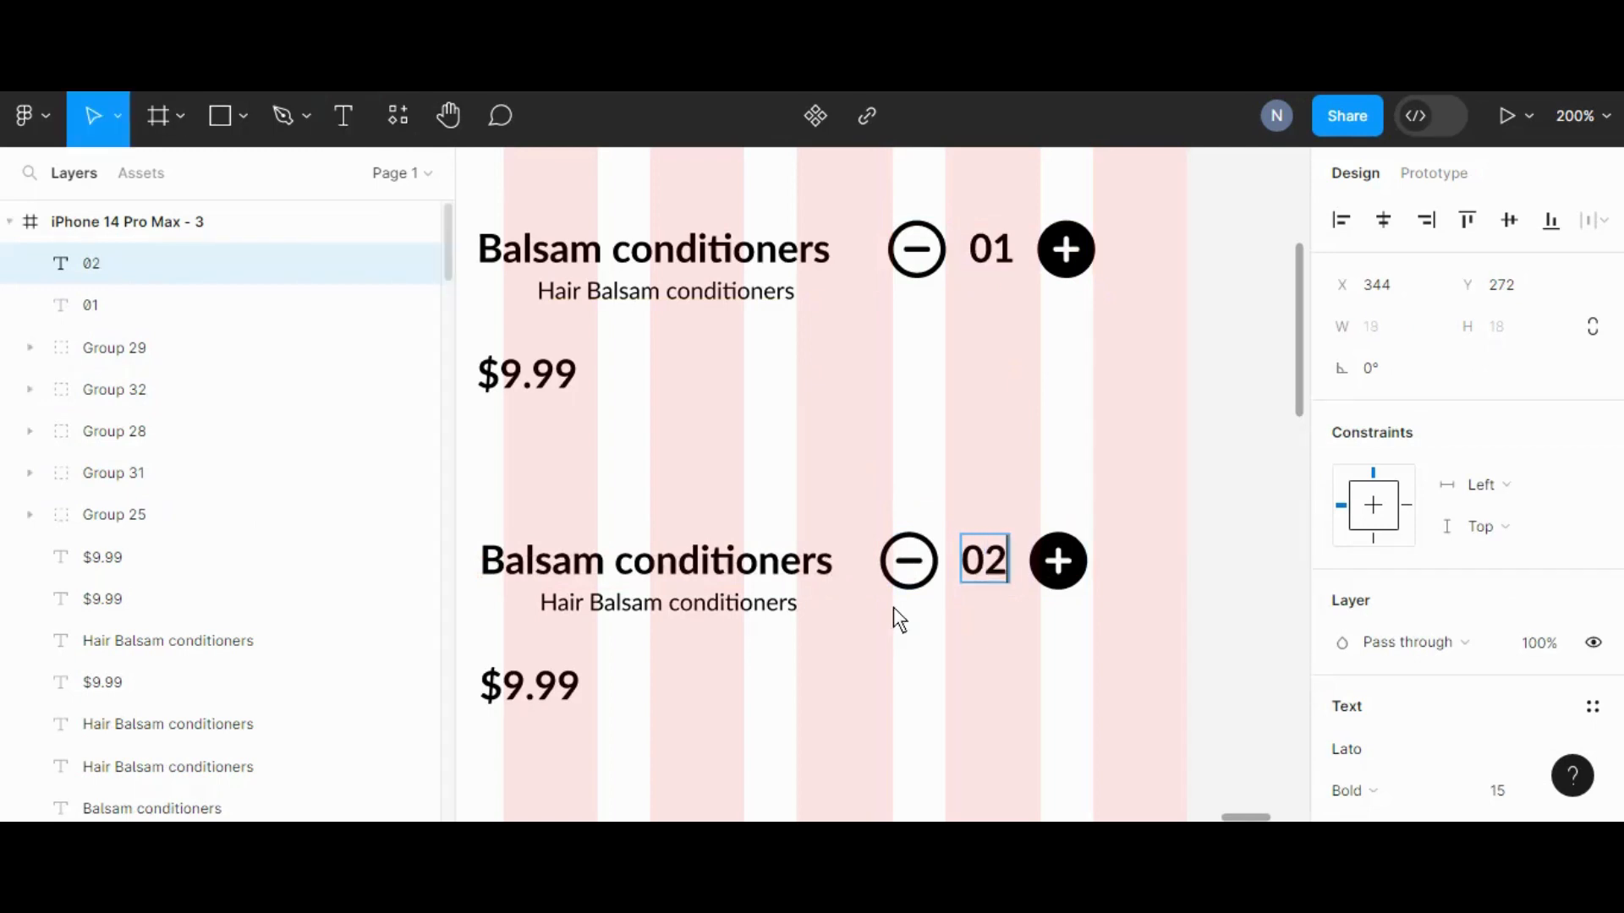
click(879, 483)
Duplicate the second product's minus icon, quantity and plus icon beside the third product's title
scroll(1133, 579, down, 1)
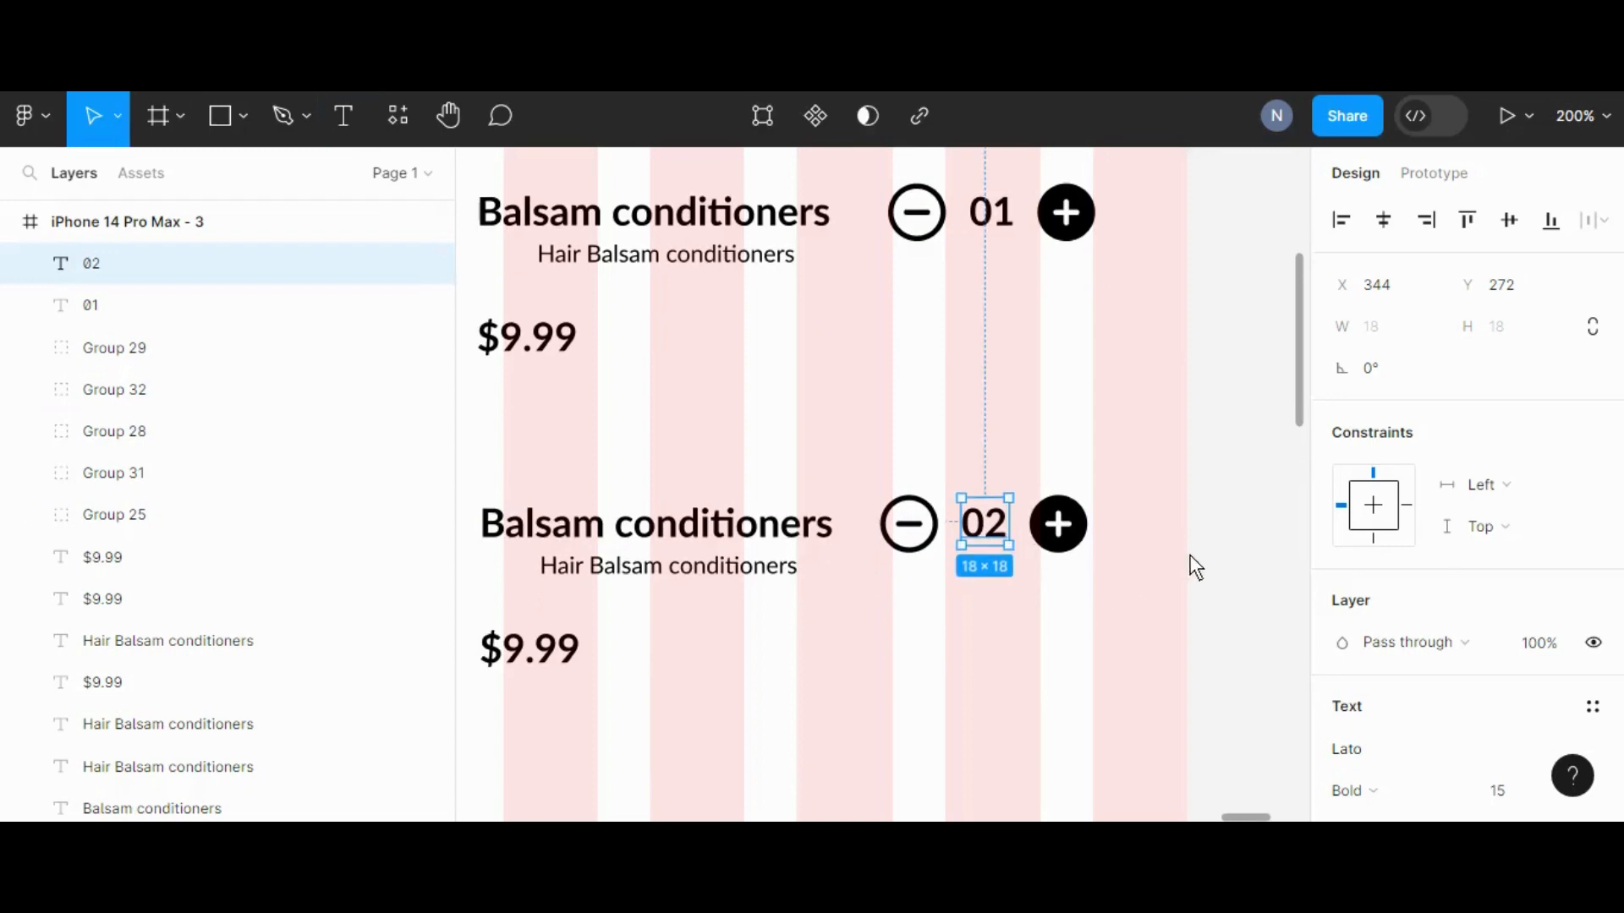
click(956, 446)
drag(1005, 554, 1129, 595)
scroll(1245, 594, down, 5)
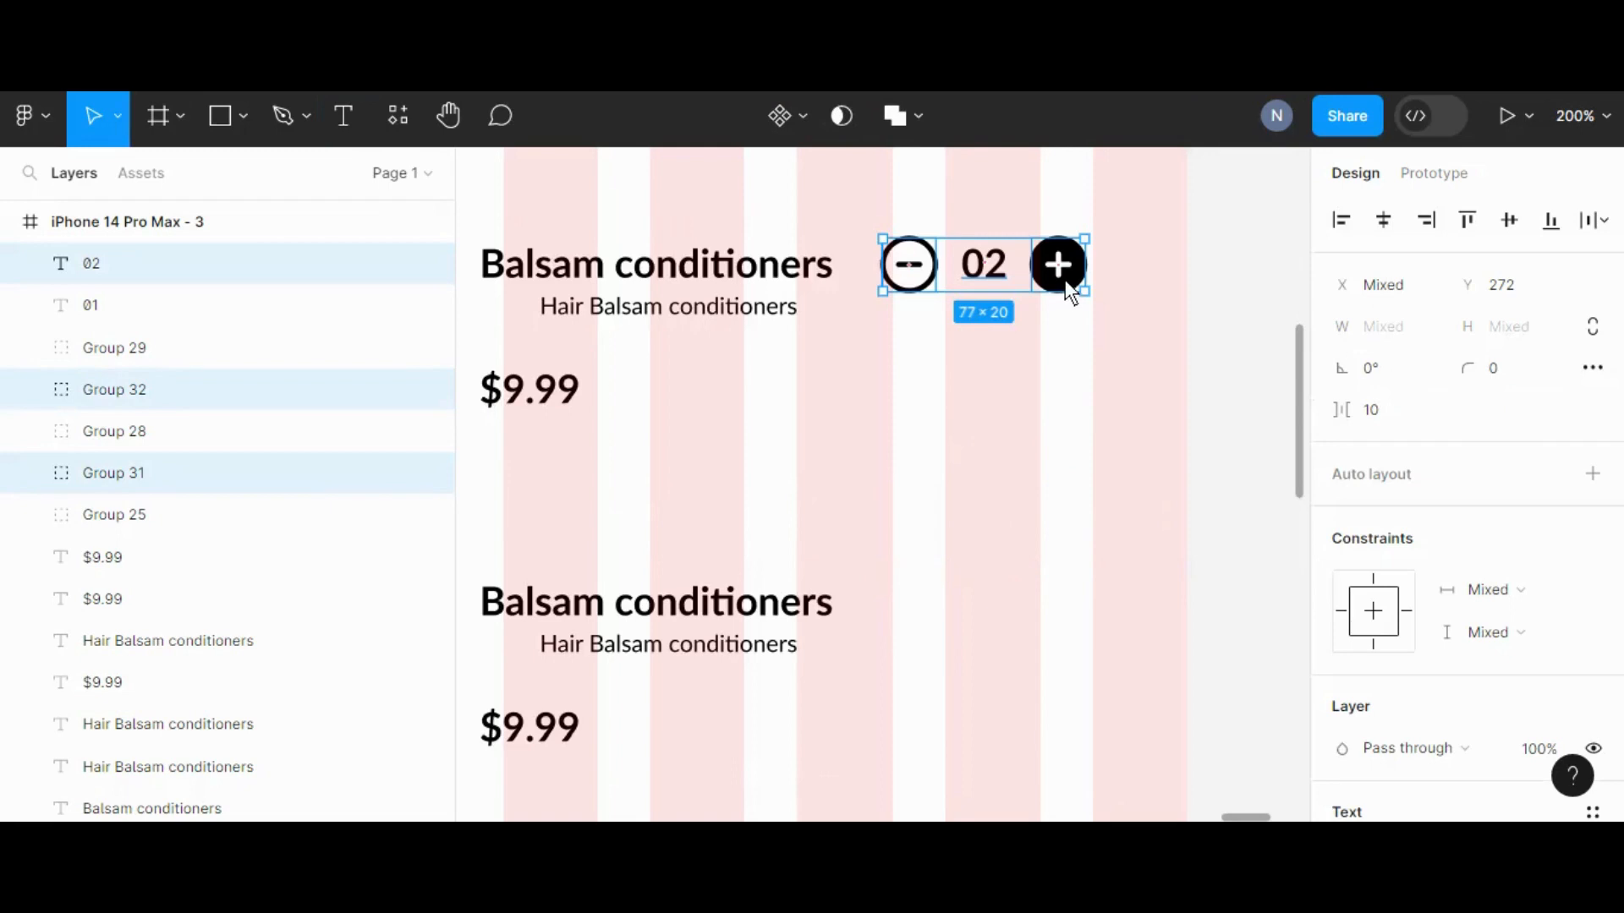
drag(1067, 292, 1108, 593)
click(1230, 548)
click(1243, 515)
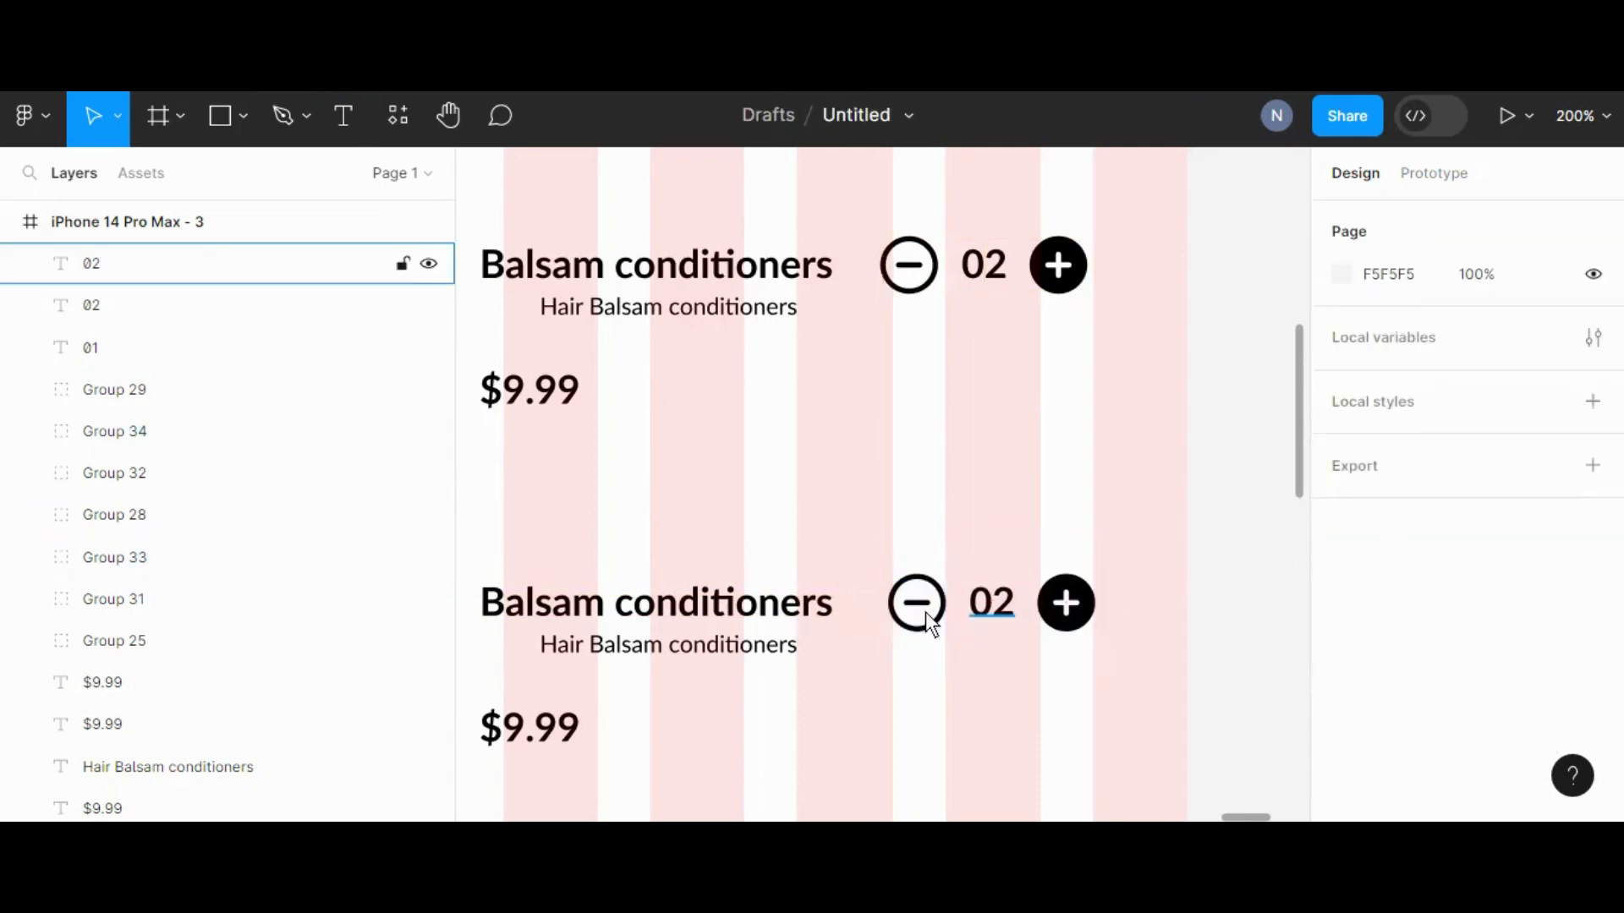
Change the third product's quantity text to "03"
double_click(989, 609)
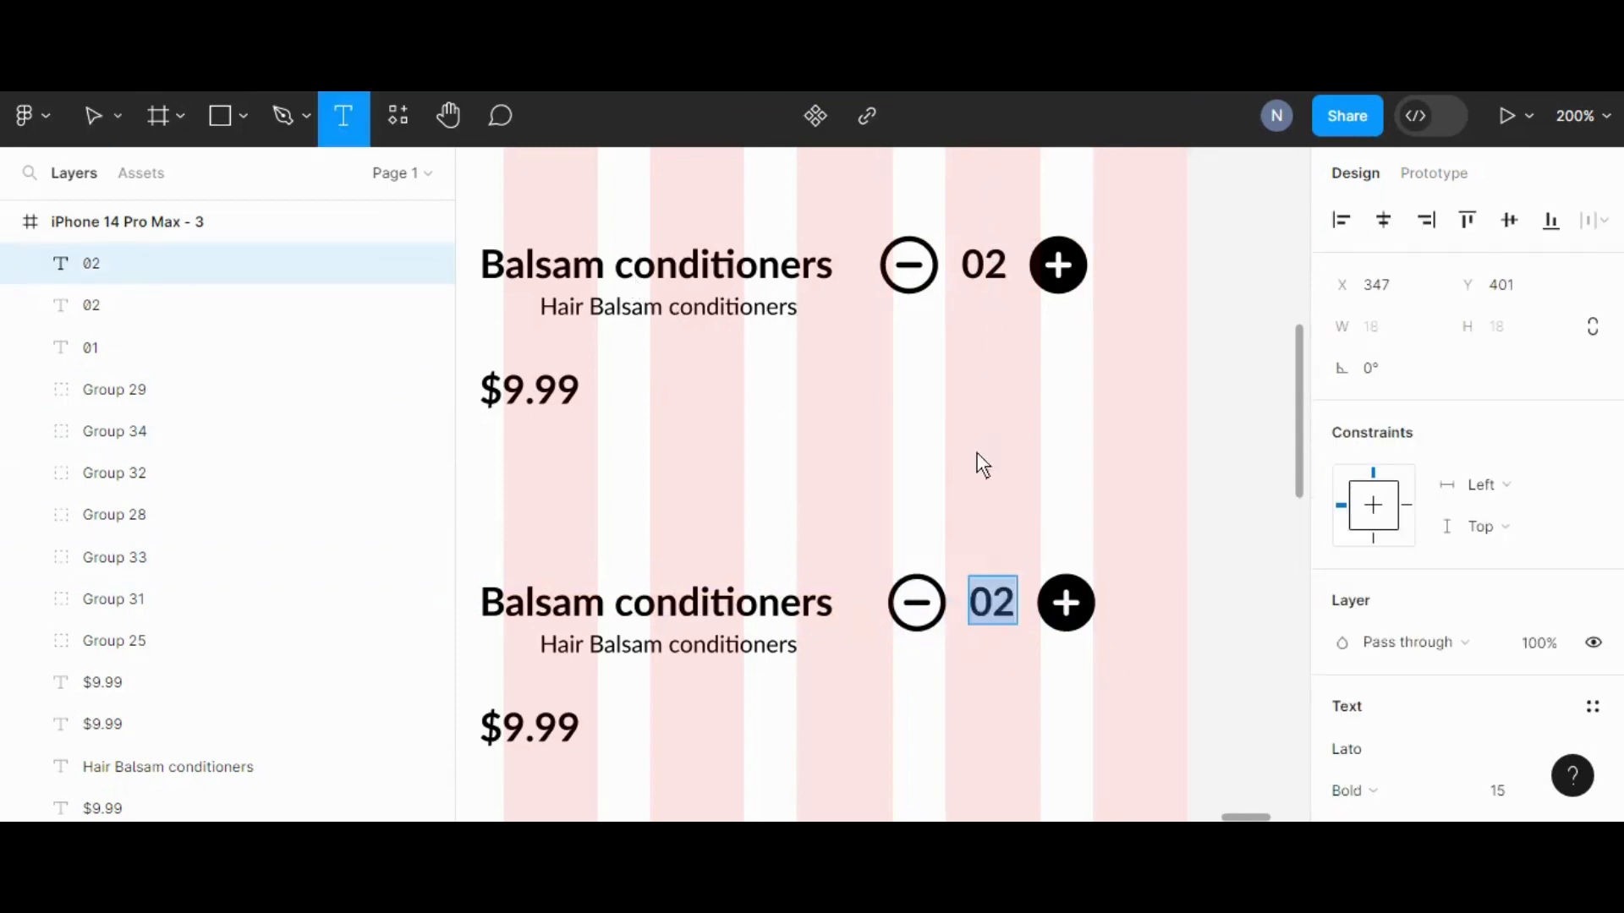
text(03)
click(1099, 563)
Draw a rectangle about 356 × 66 below the third product in the new frame for the search bar
click(449, 116)
drag(668, 562, 753, 554)
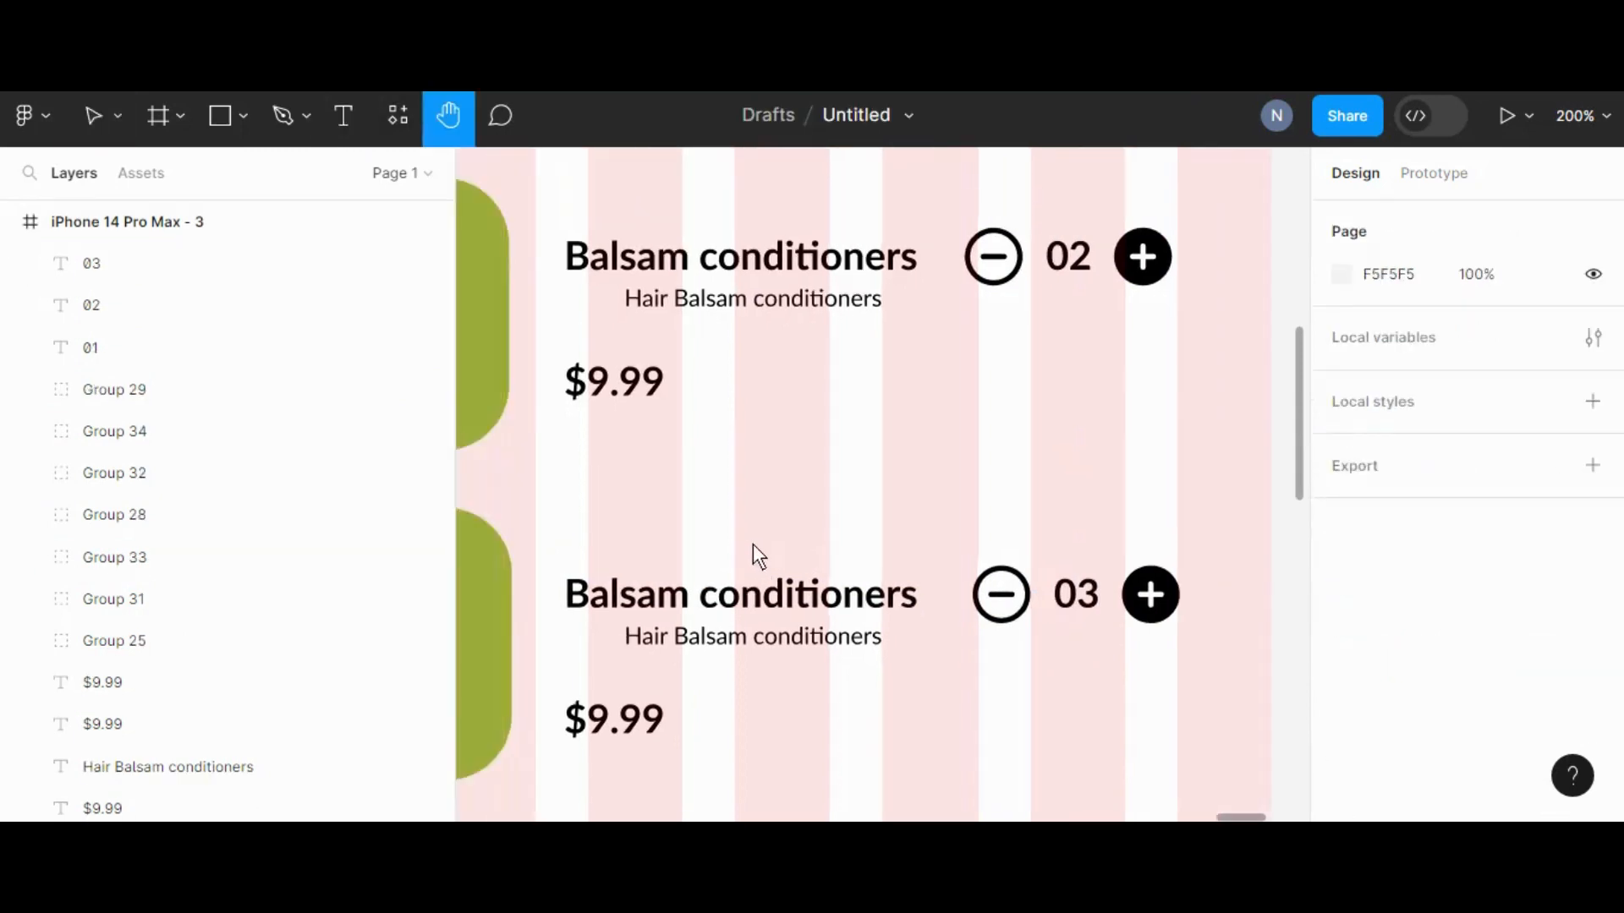
key(shift+0)
scroll(782, 517, down, 2)
scroll(779, 506, down, 1)
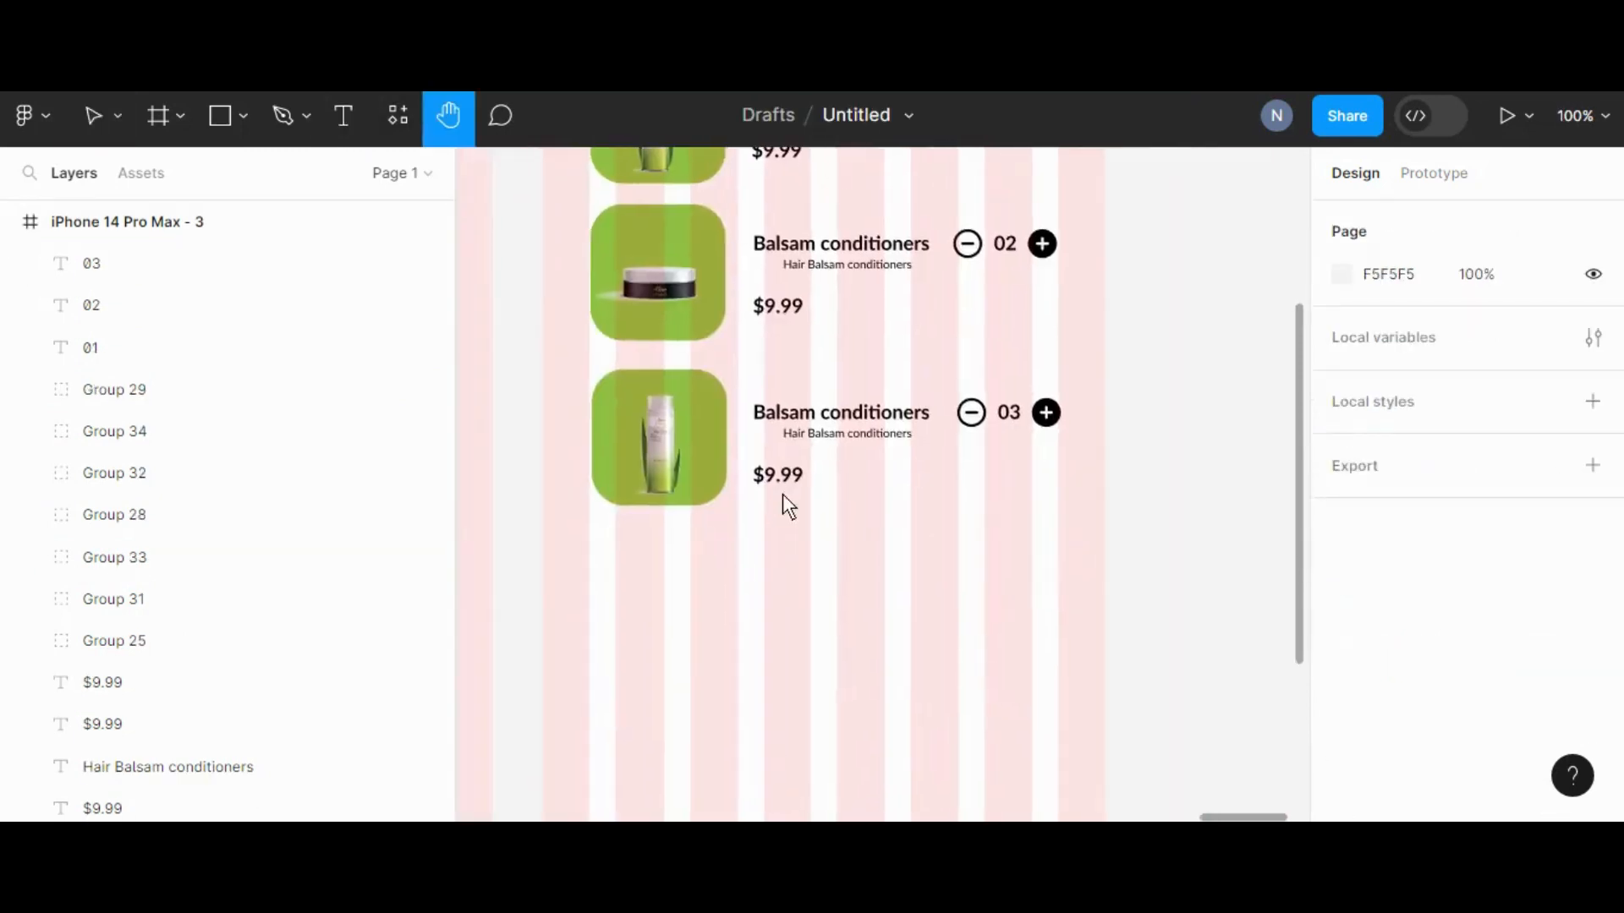
key(minus)
mouse_move(839, 621)
mouse_down()
mouse_move(827, 598)
mouse_move(927, 612)
mouse_move(850, 594)
mouse_up()
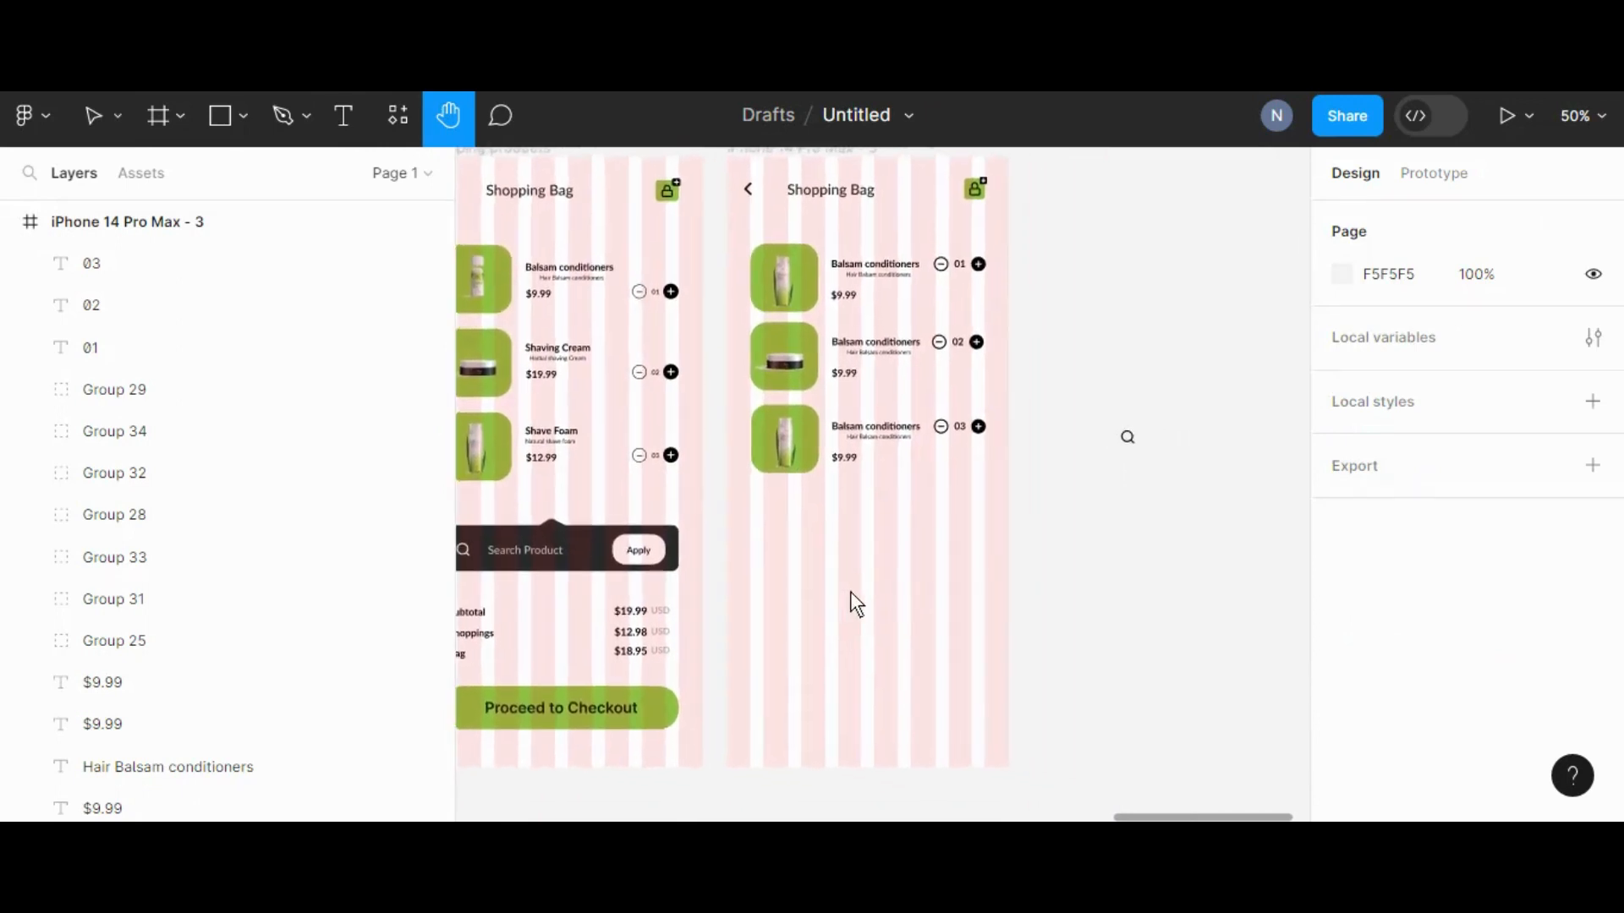
drag(850, 592, 882, 580)
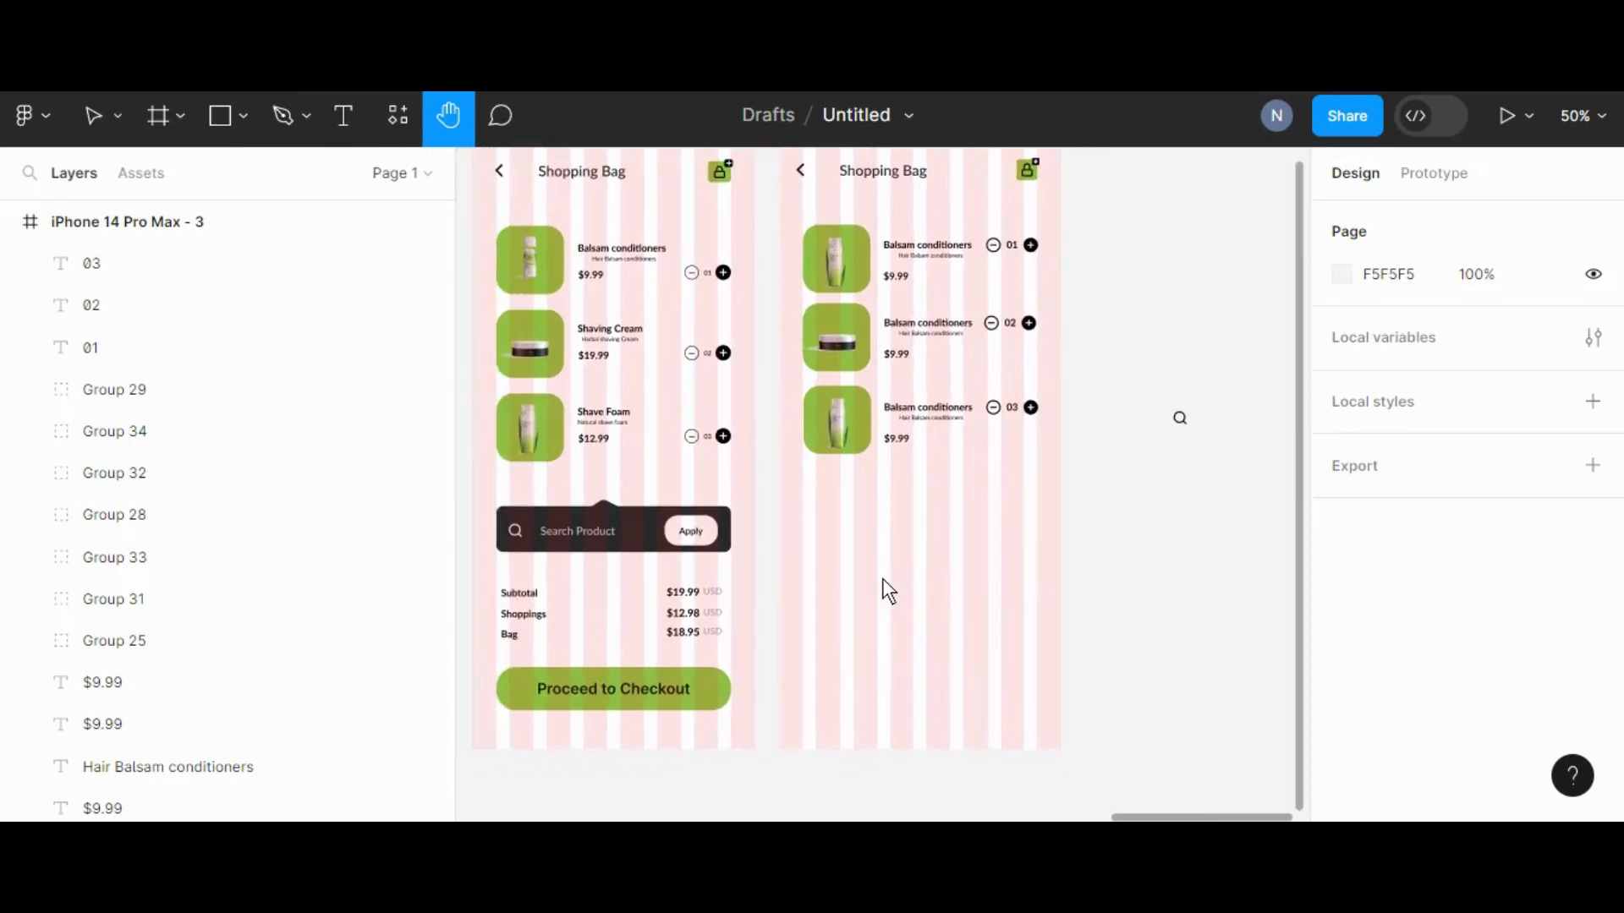
click(243, 116)
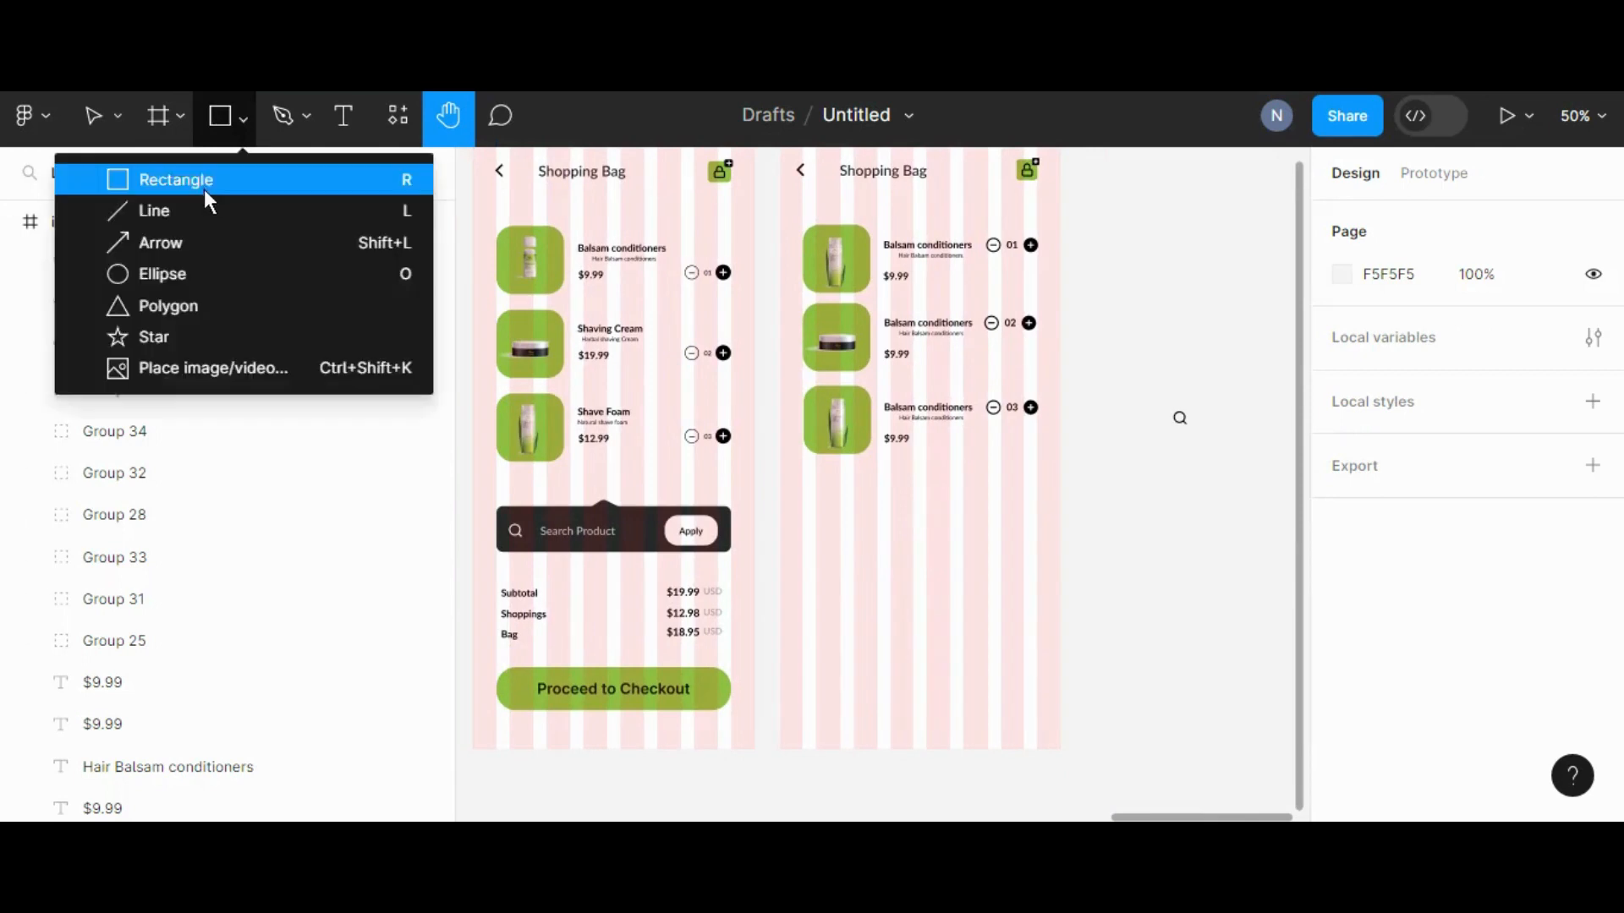
key(r)
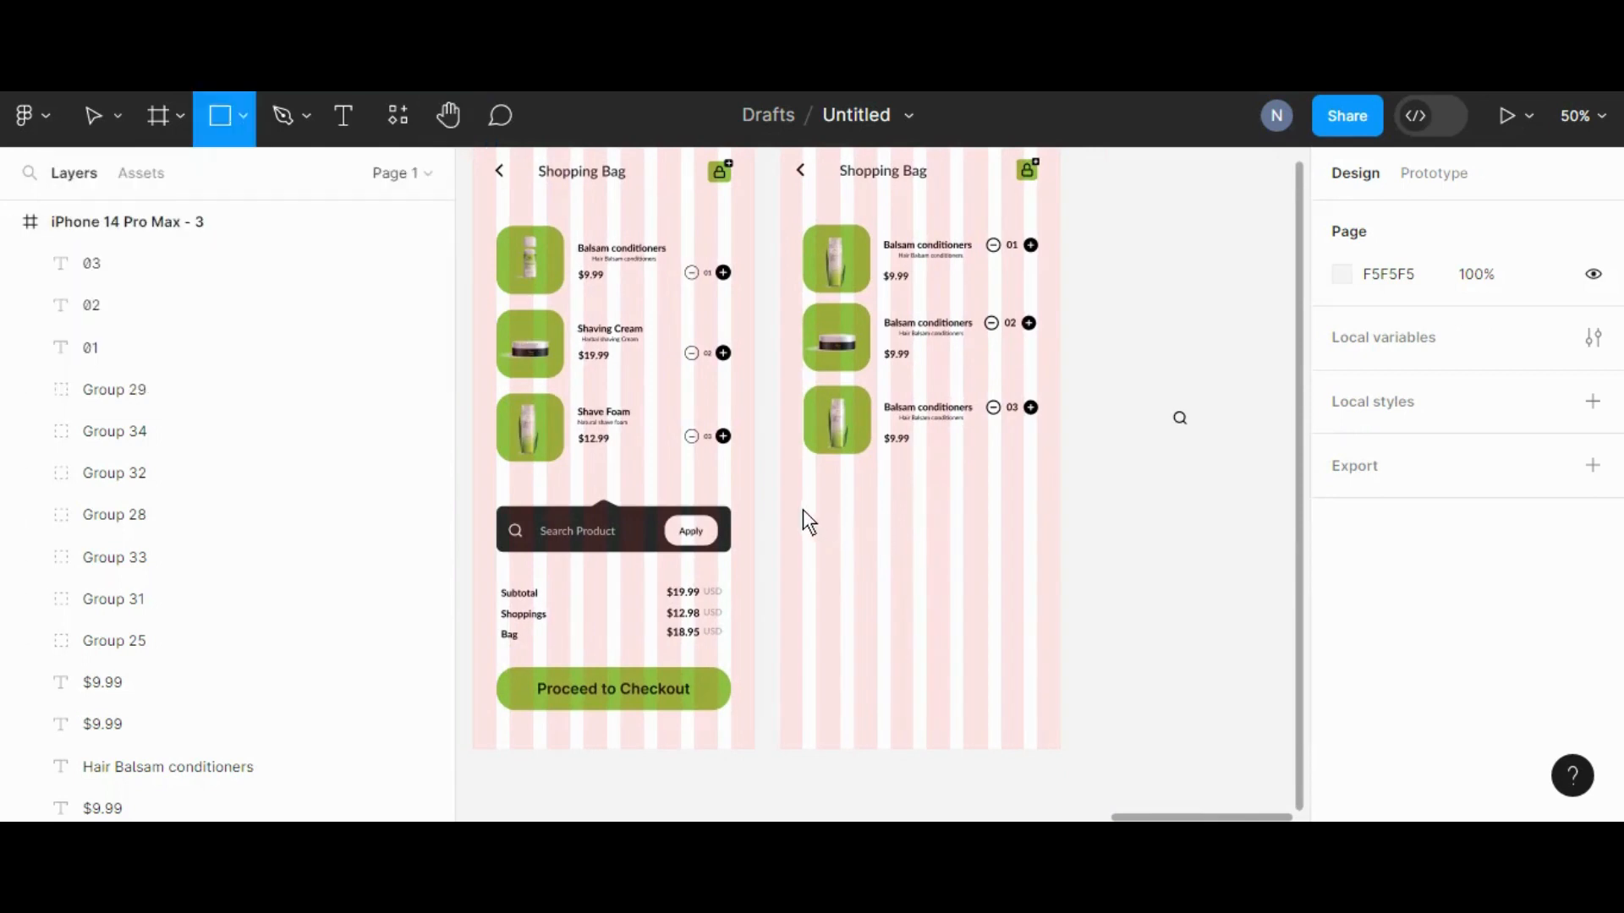
drag(803, 509, 1039, 555)
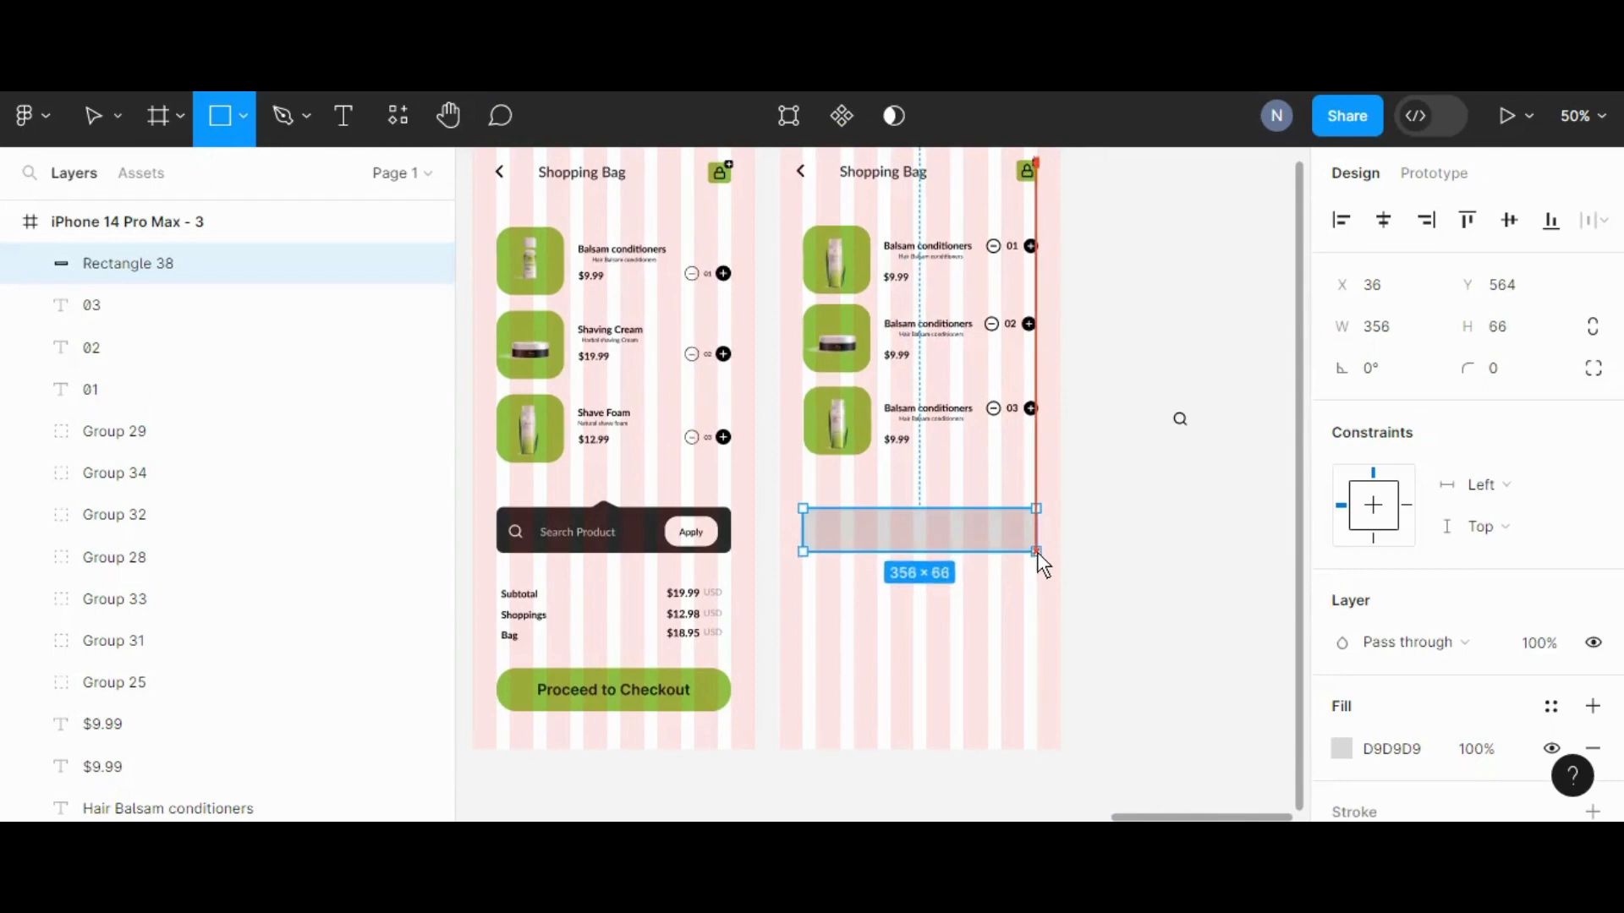
Fill the search bar rectangle with the dark colour 2A2B2C sampled from the original screen's search bar
click(1341, 748)
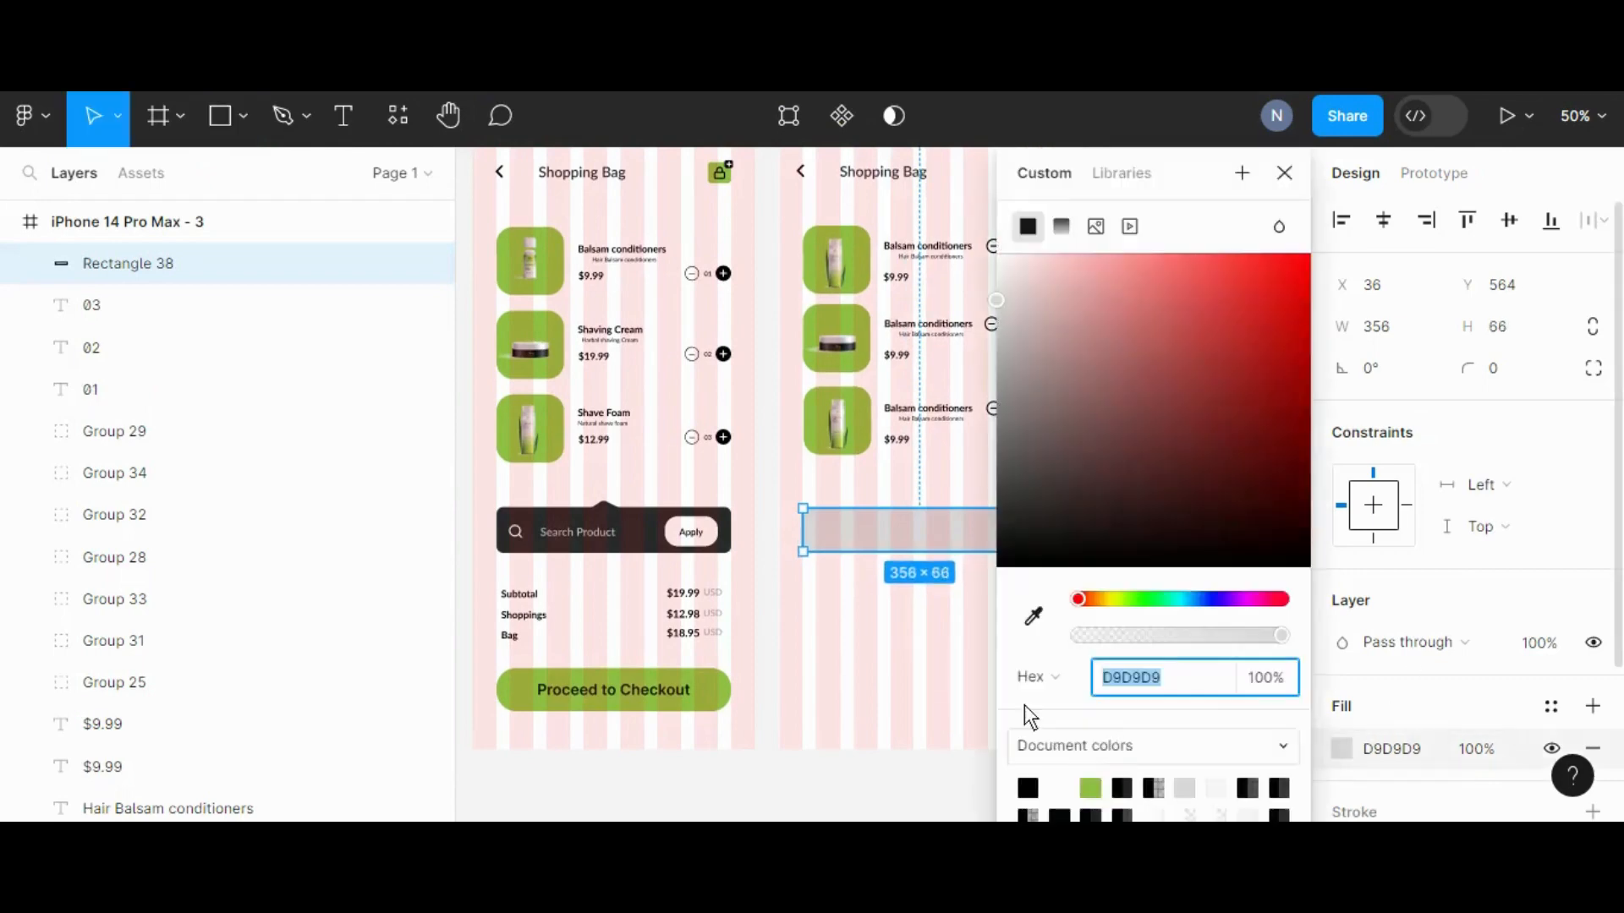
click(1033, 616)
click(686, 523)
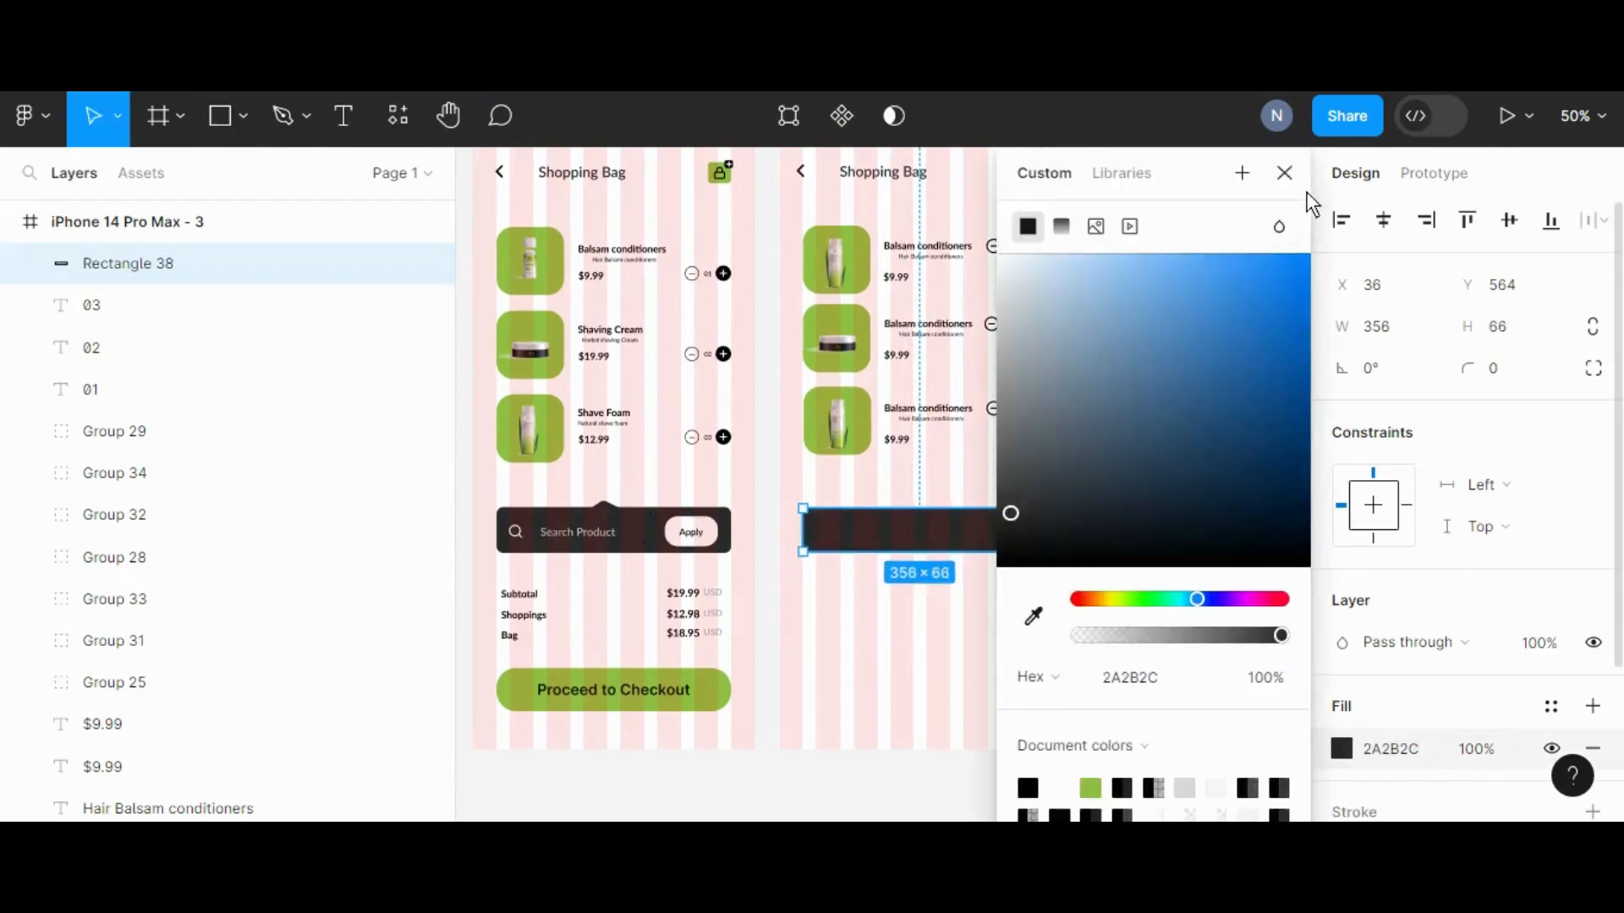
key(Escape)
Add vector points to the middle of the bar's top edge and shape a triangular peak about 16 high
double_click(919, 539)
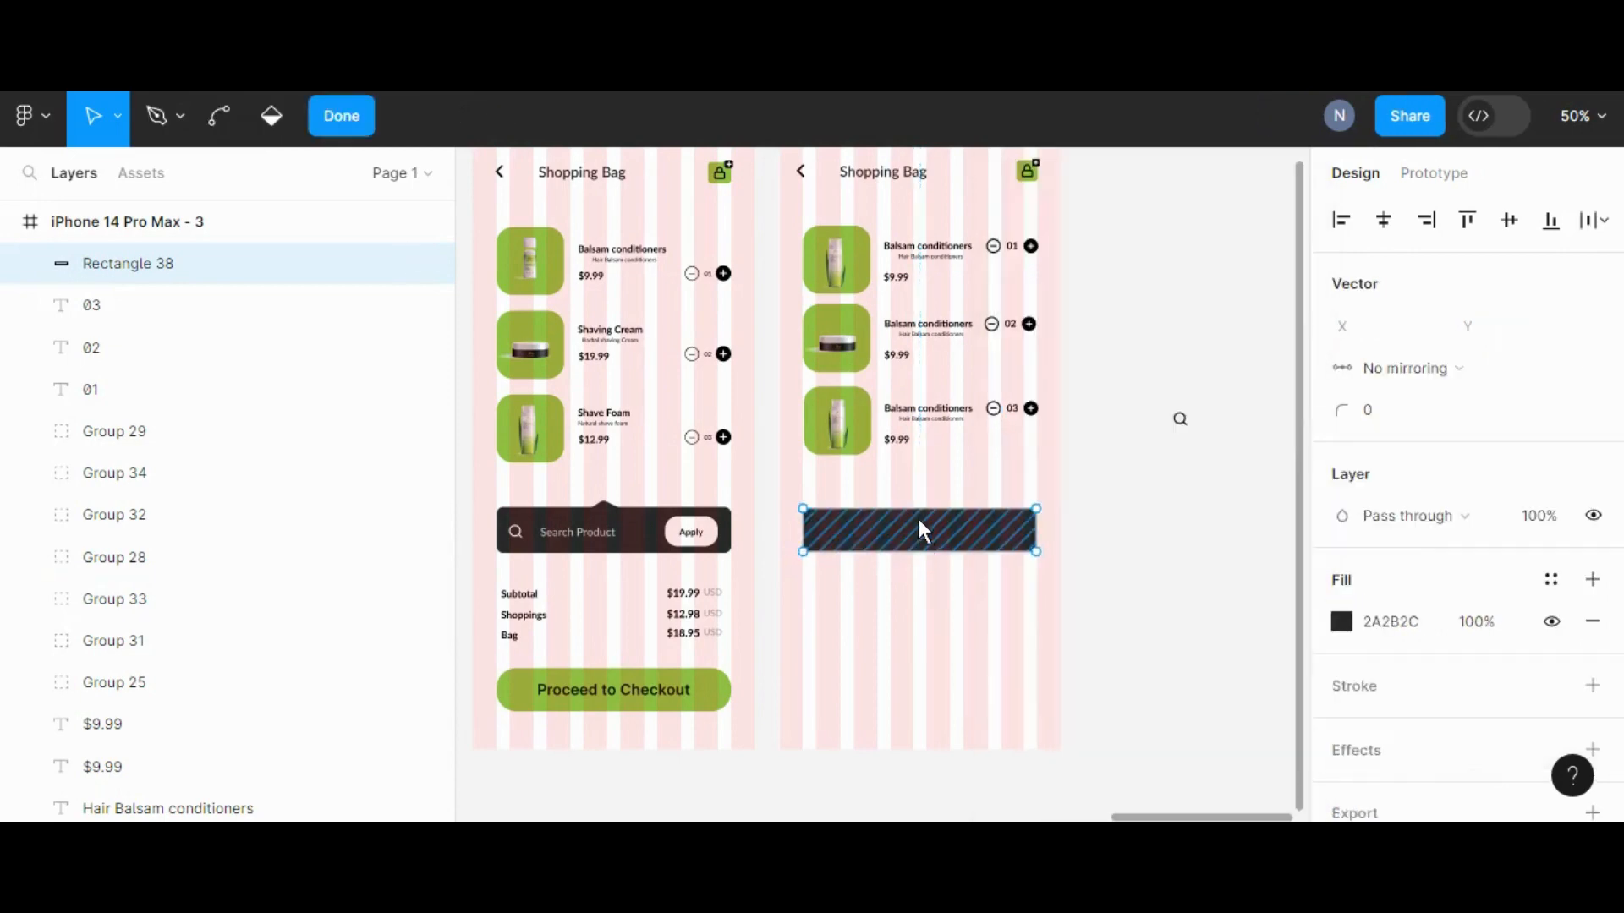
mouse_move(920, 509)
mouse_down()
mouse_move(916, 495)
mouse_move(864, 504)
mouse_move(935, 506)
mouse_up()
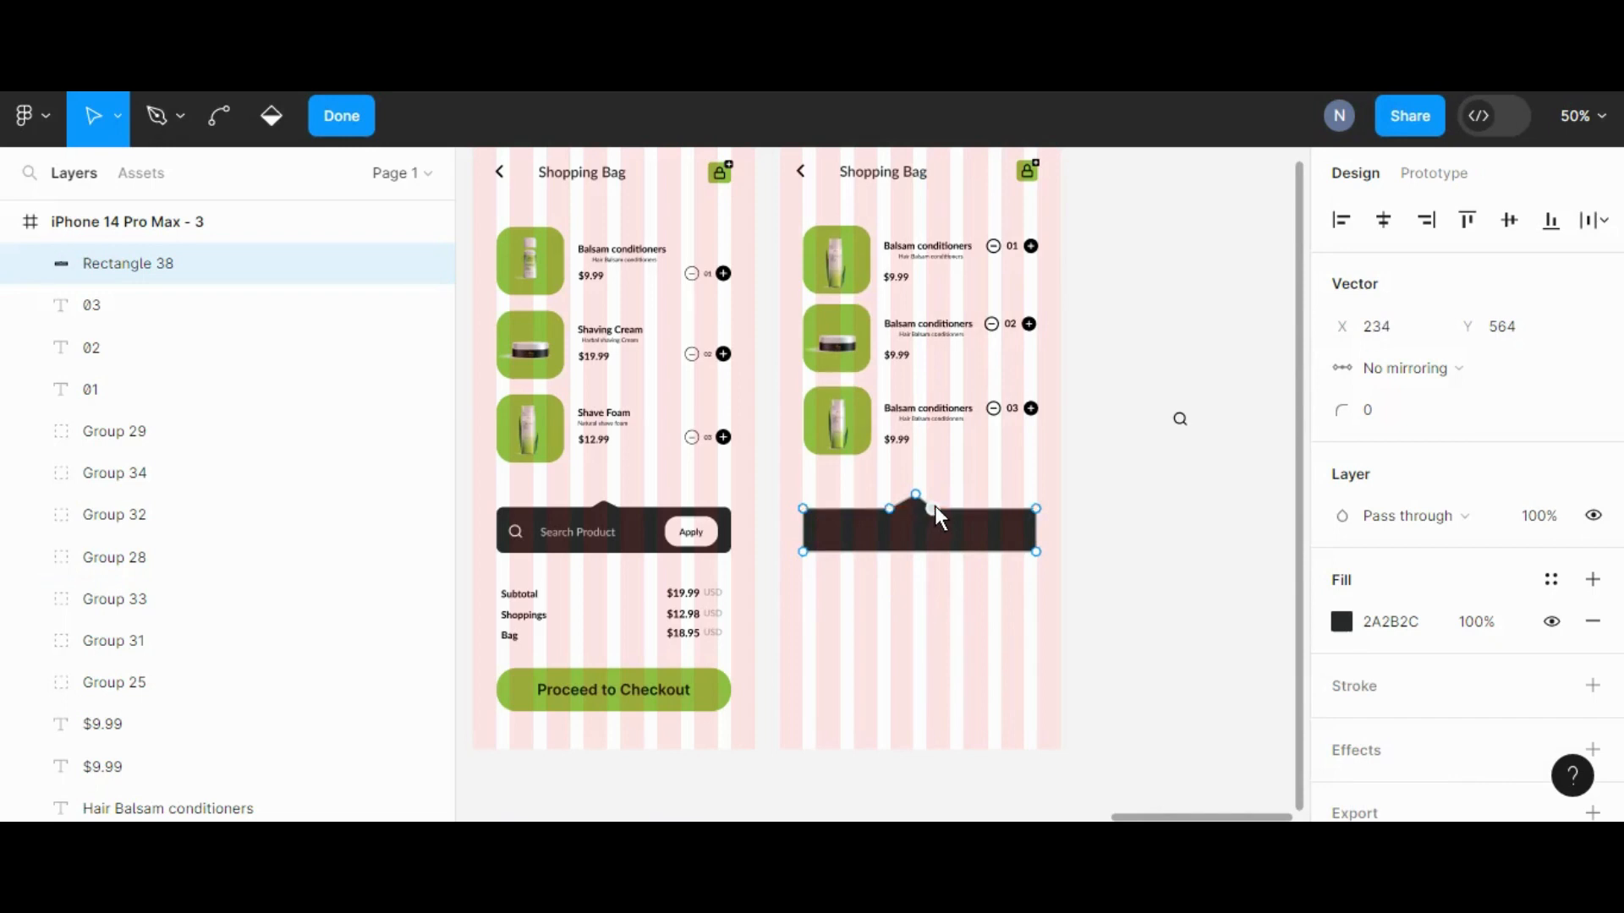
key(ctrl)
key(shift+0)
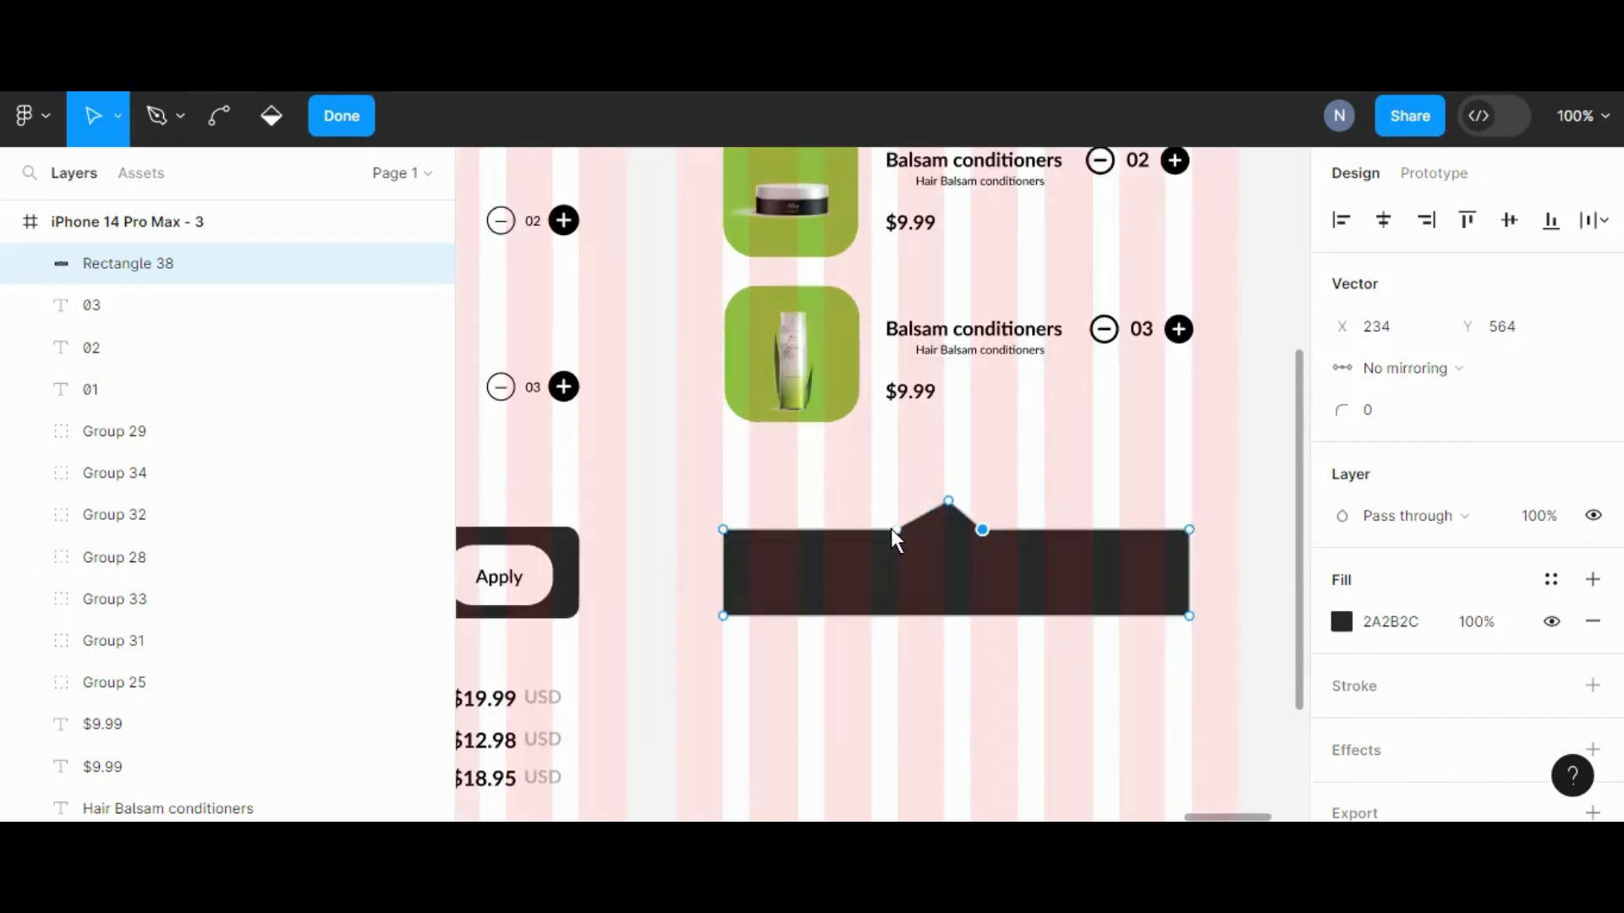
click(903, 530)
drag(905, 529, 911, 529)
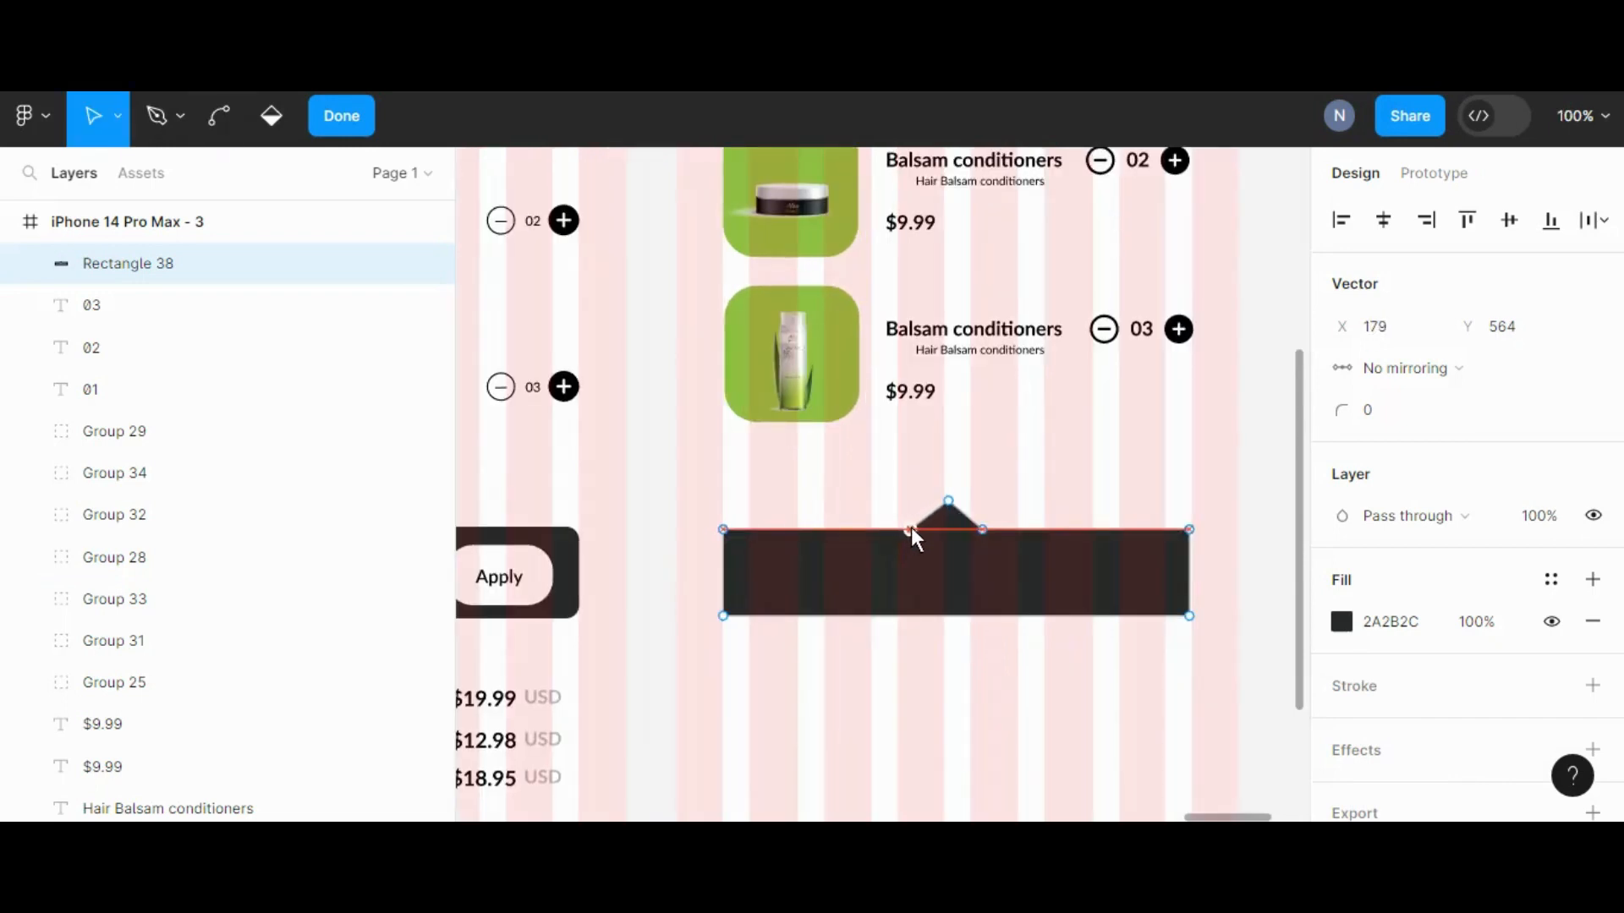
click(950, 509)
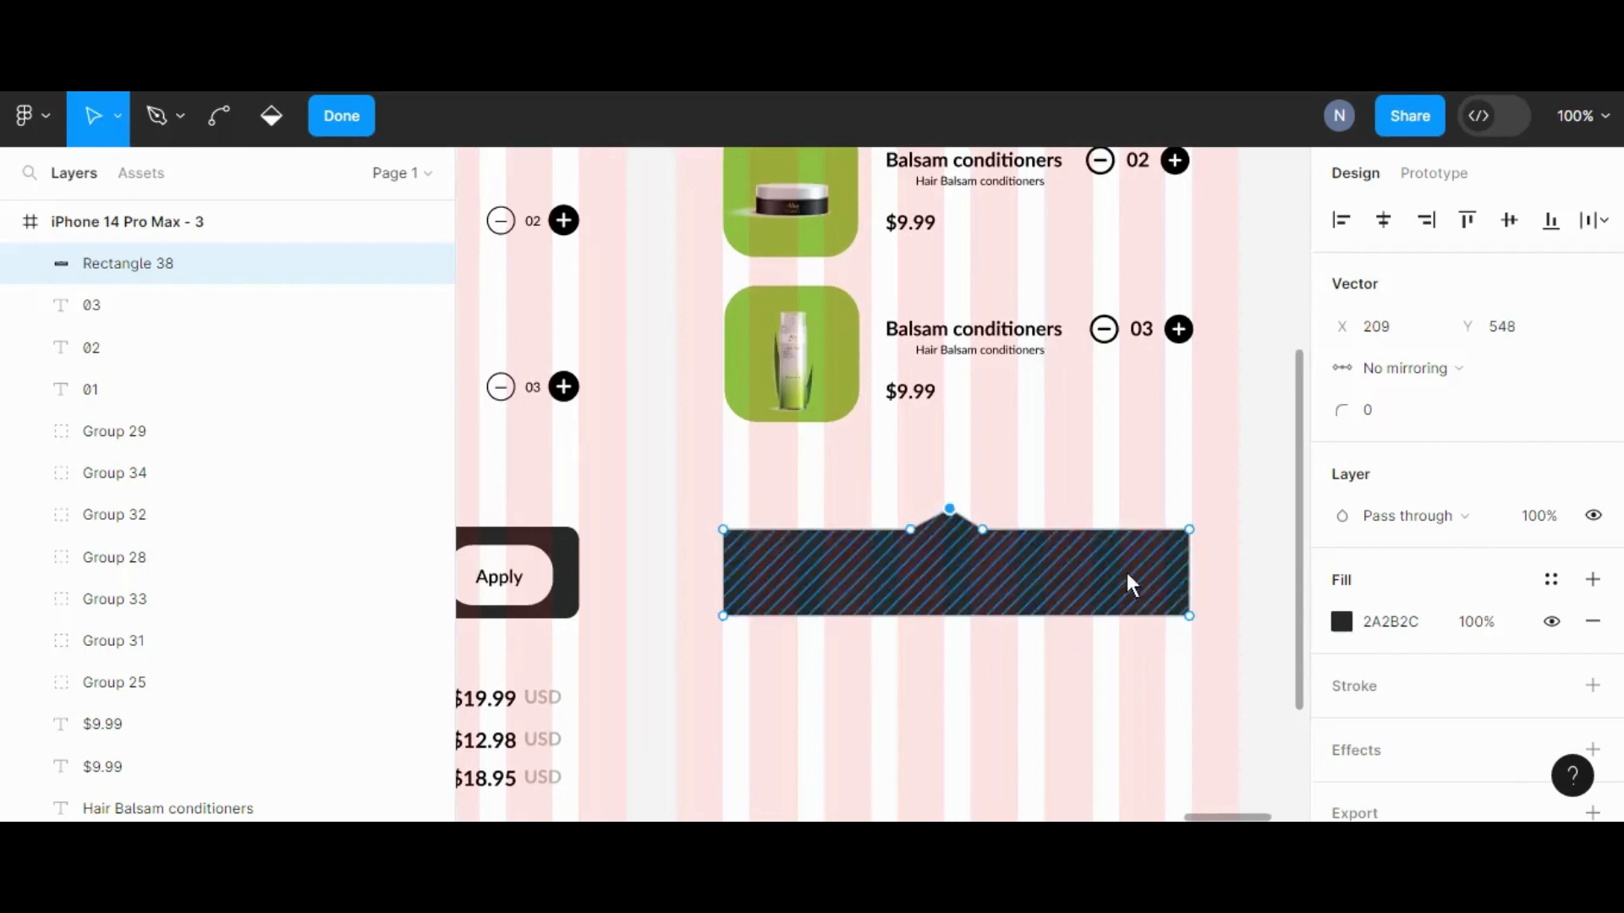
click(1263, 602)
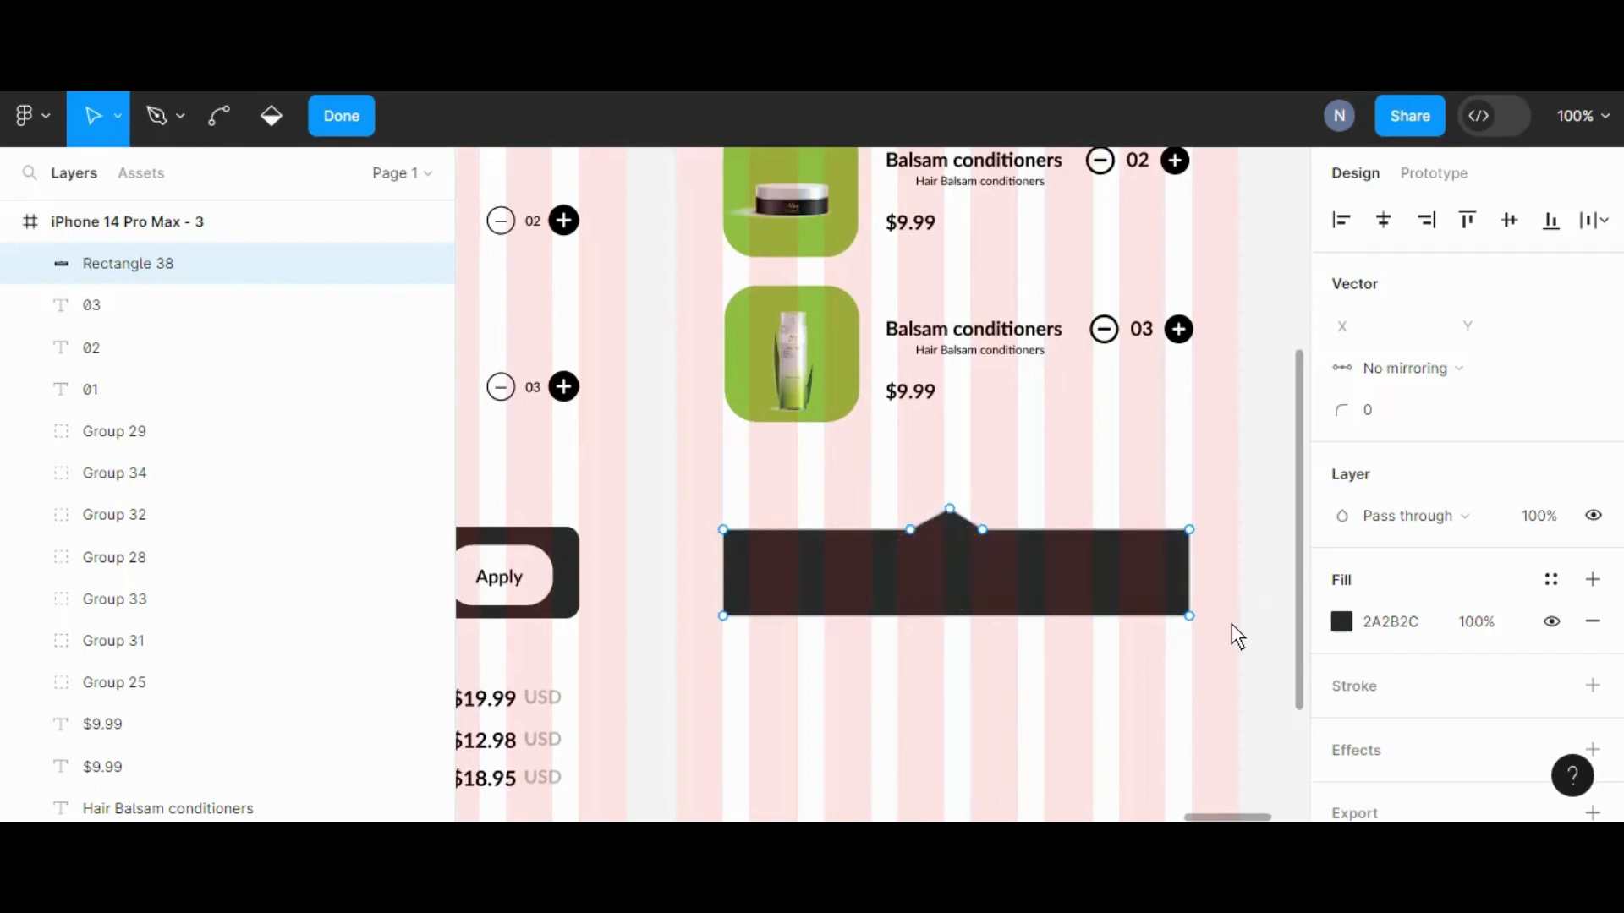
key(Escape)
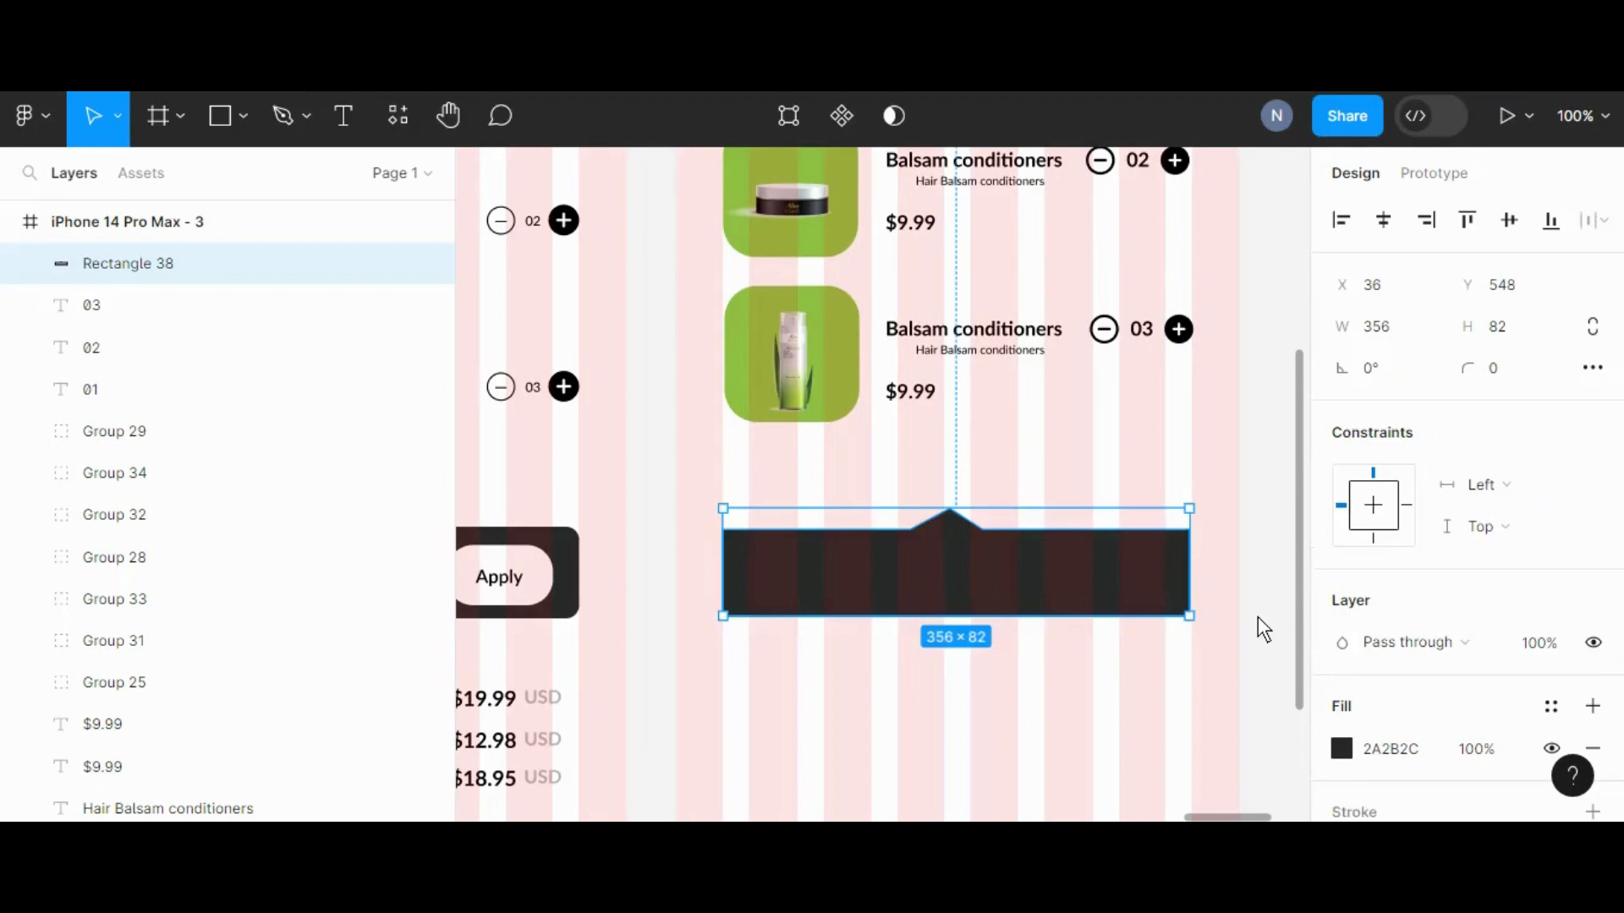
Narrow the bar's triangular peak and lower it so the whole shape is about 356 × 75
key(minus)
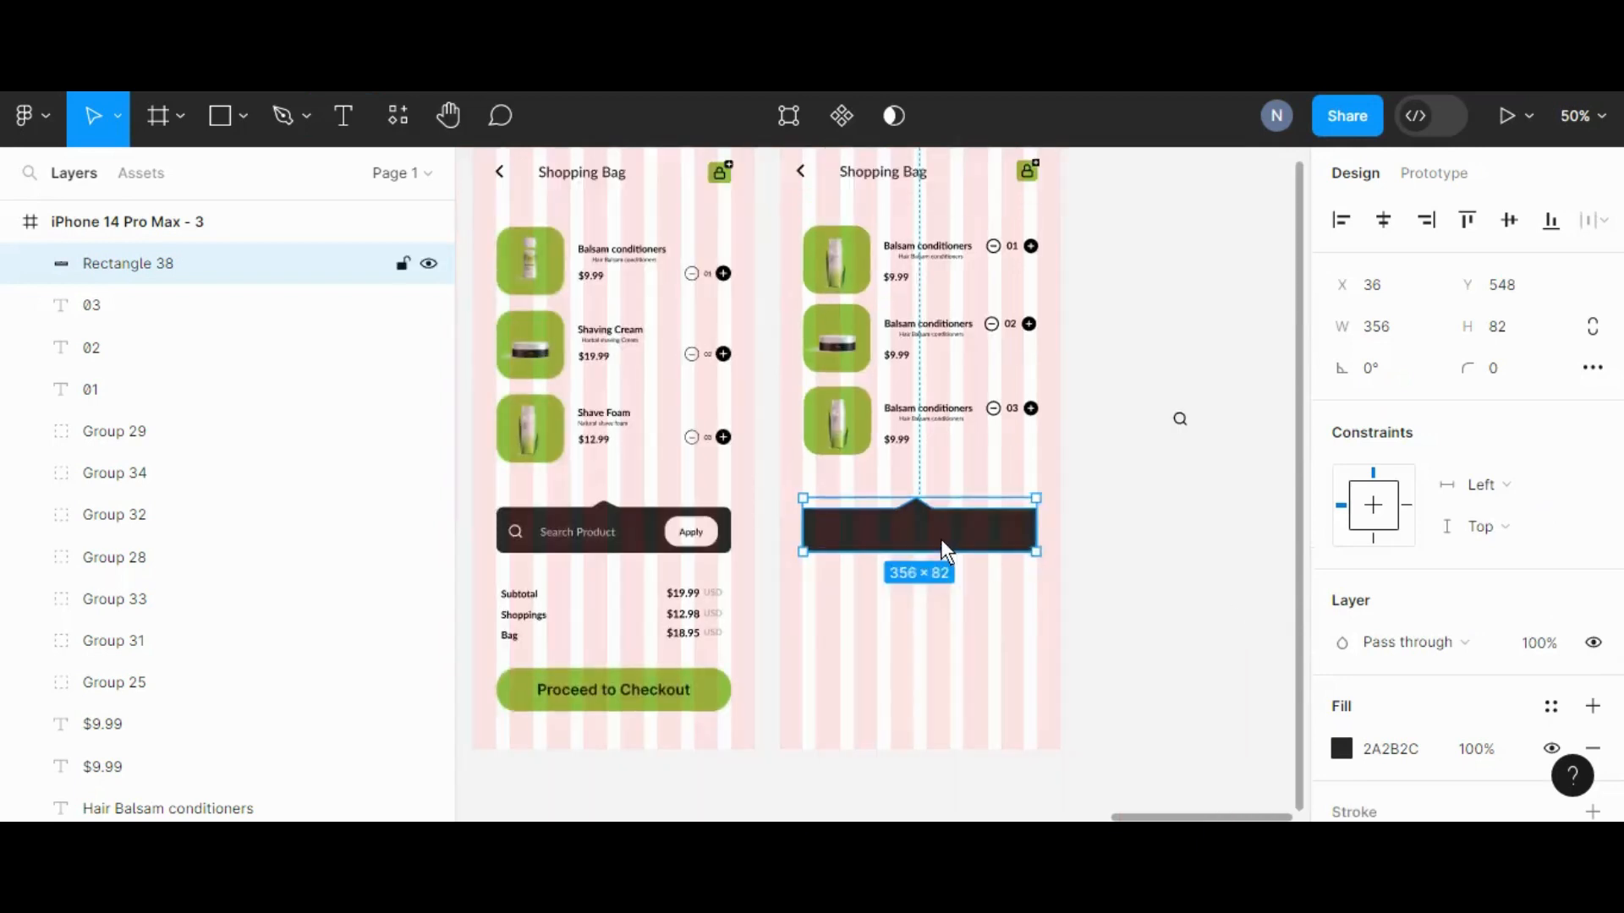
key(plus)
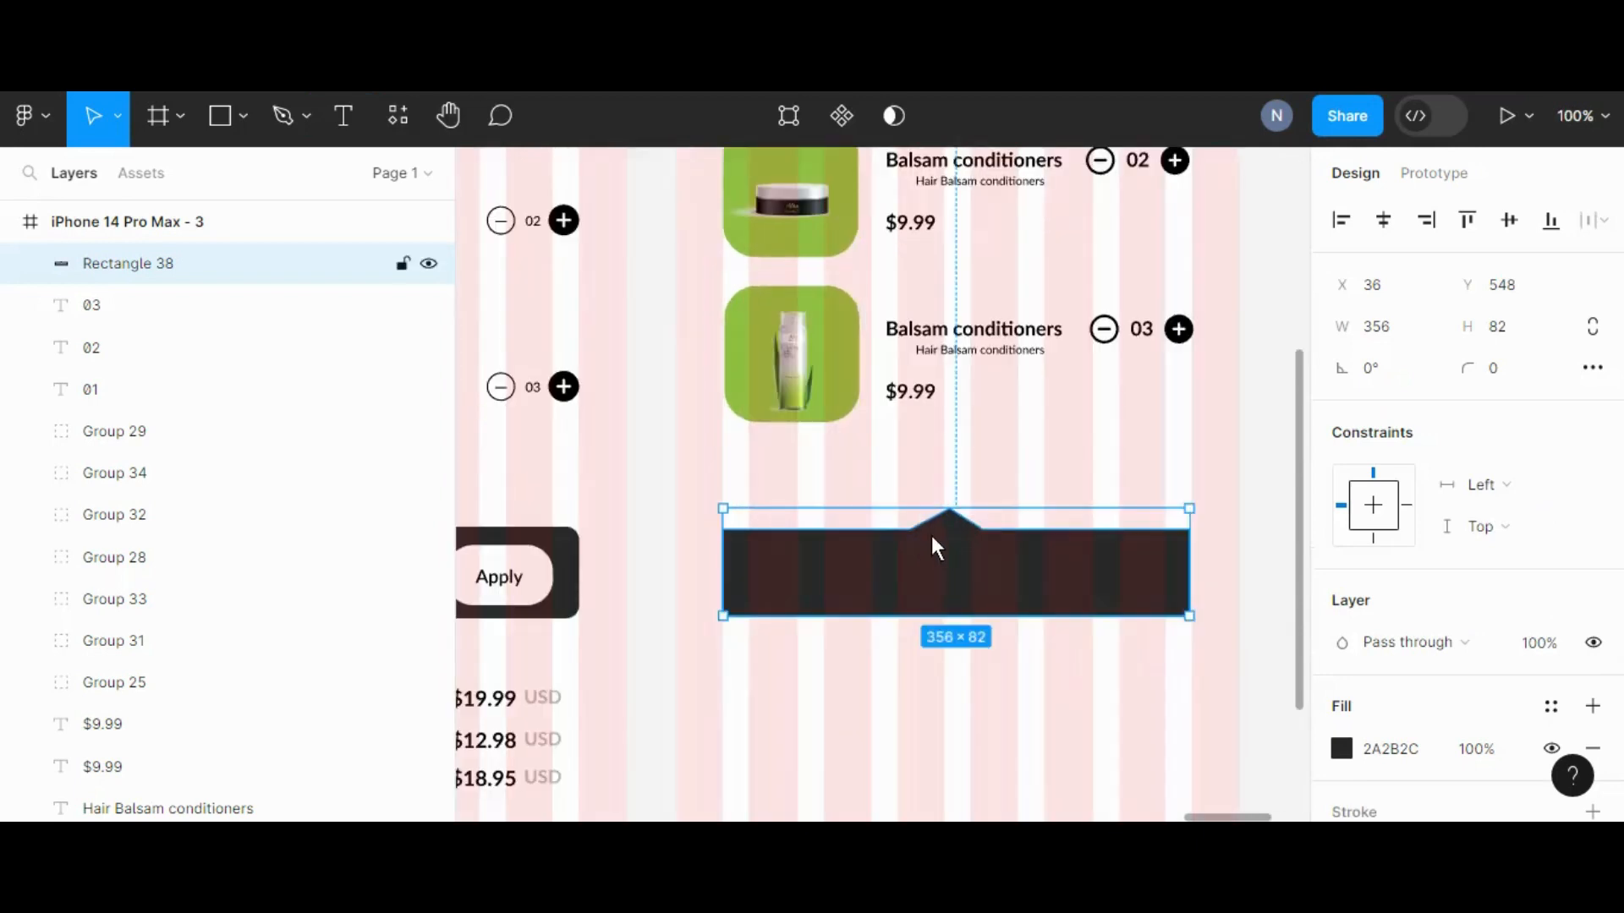
double_click(920, 541)
drag(913, 530, 931, 529)
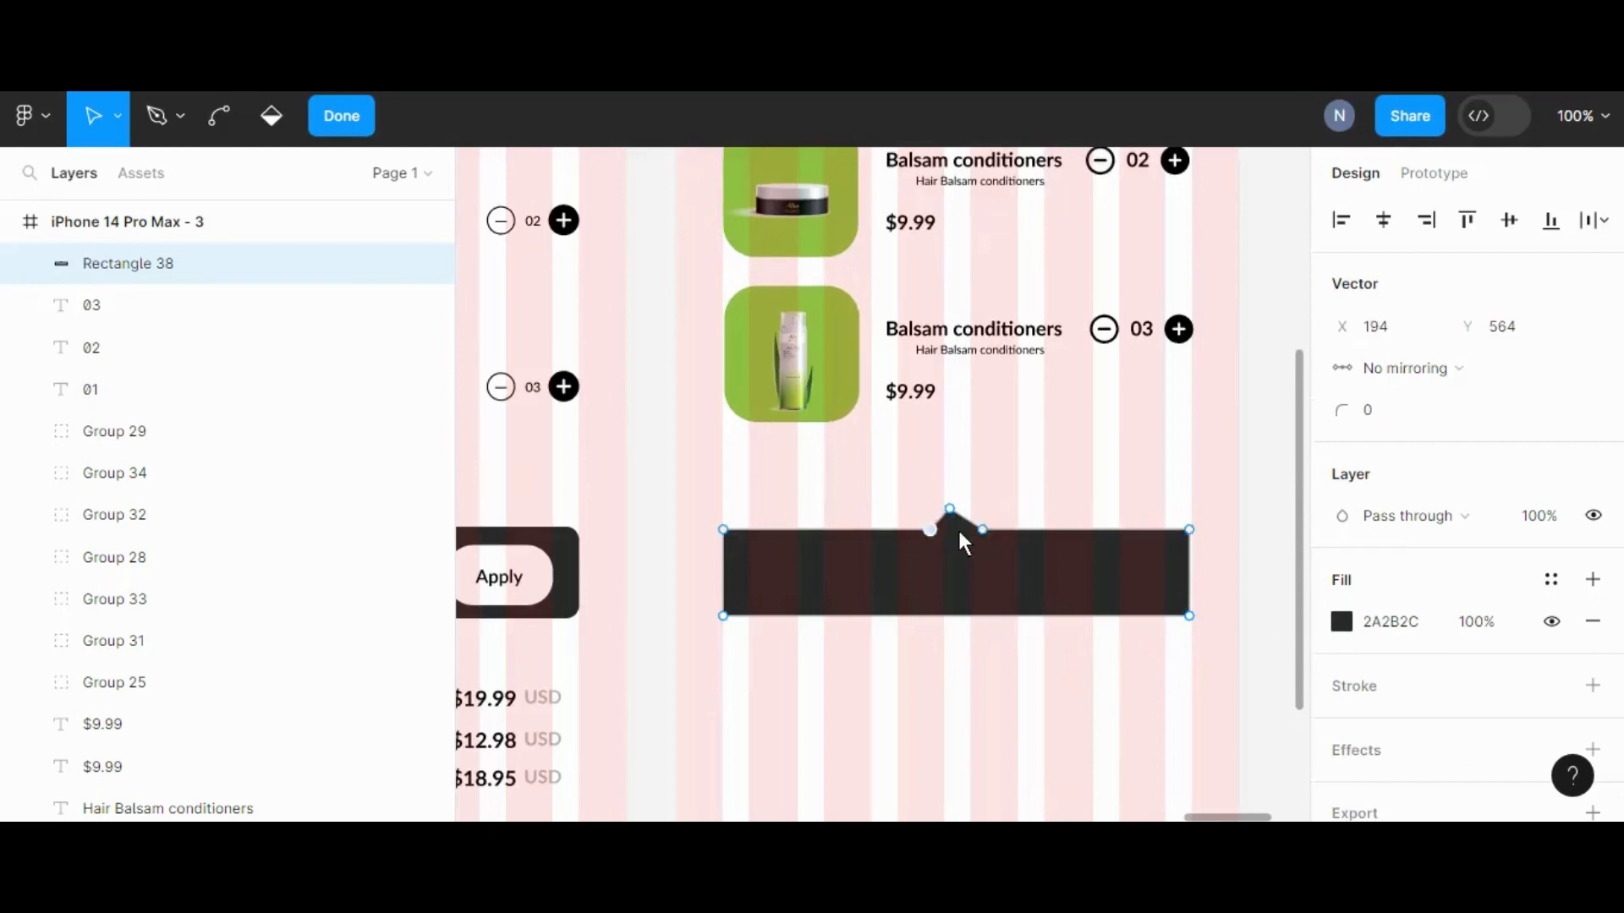
click(981, 530)
drag(975, 529, 946, 518)
click(1252, 598)
key(Escape)
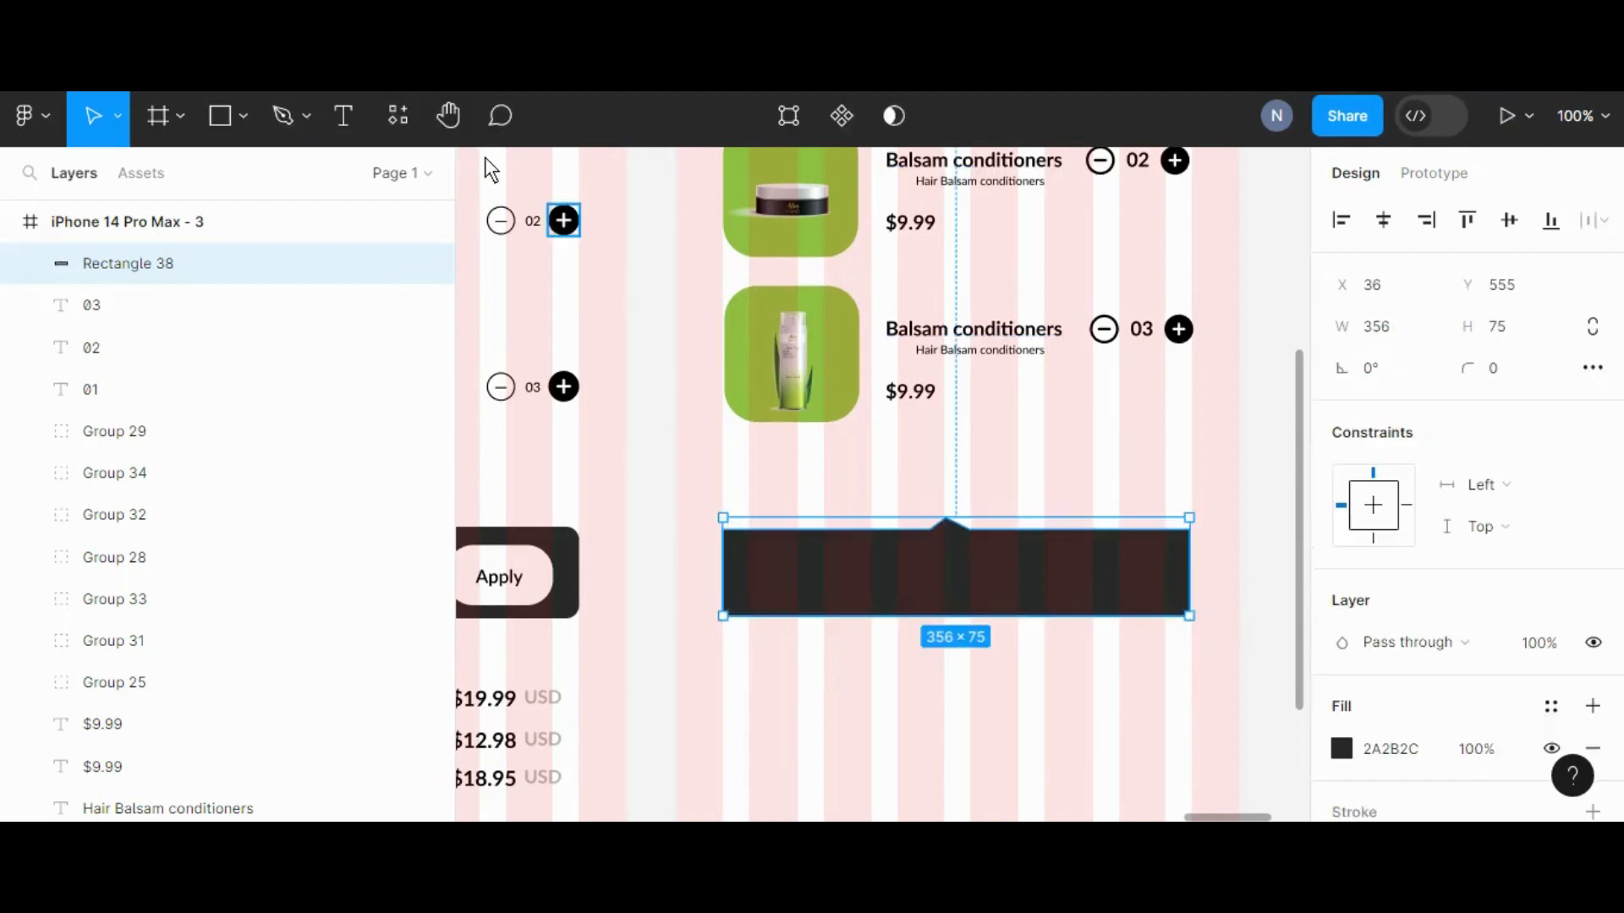
Draw a rectangle about 73 × 37 inside the right end of the dark bar for the button
click(242, 115)
click(209, 178)
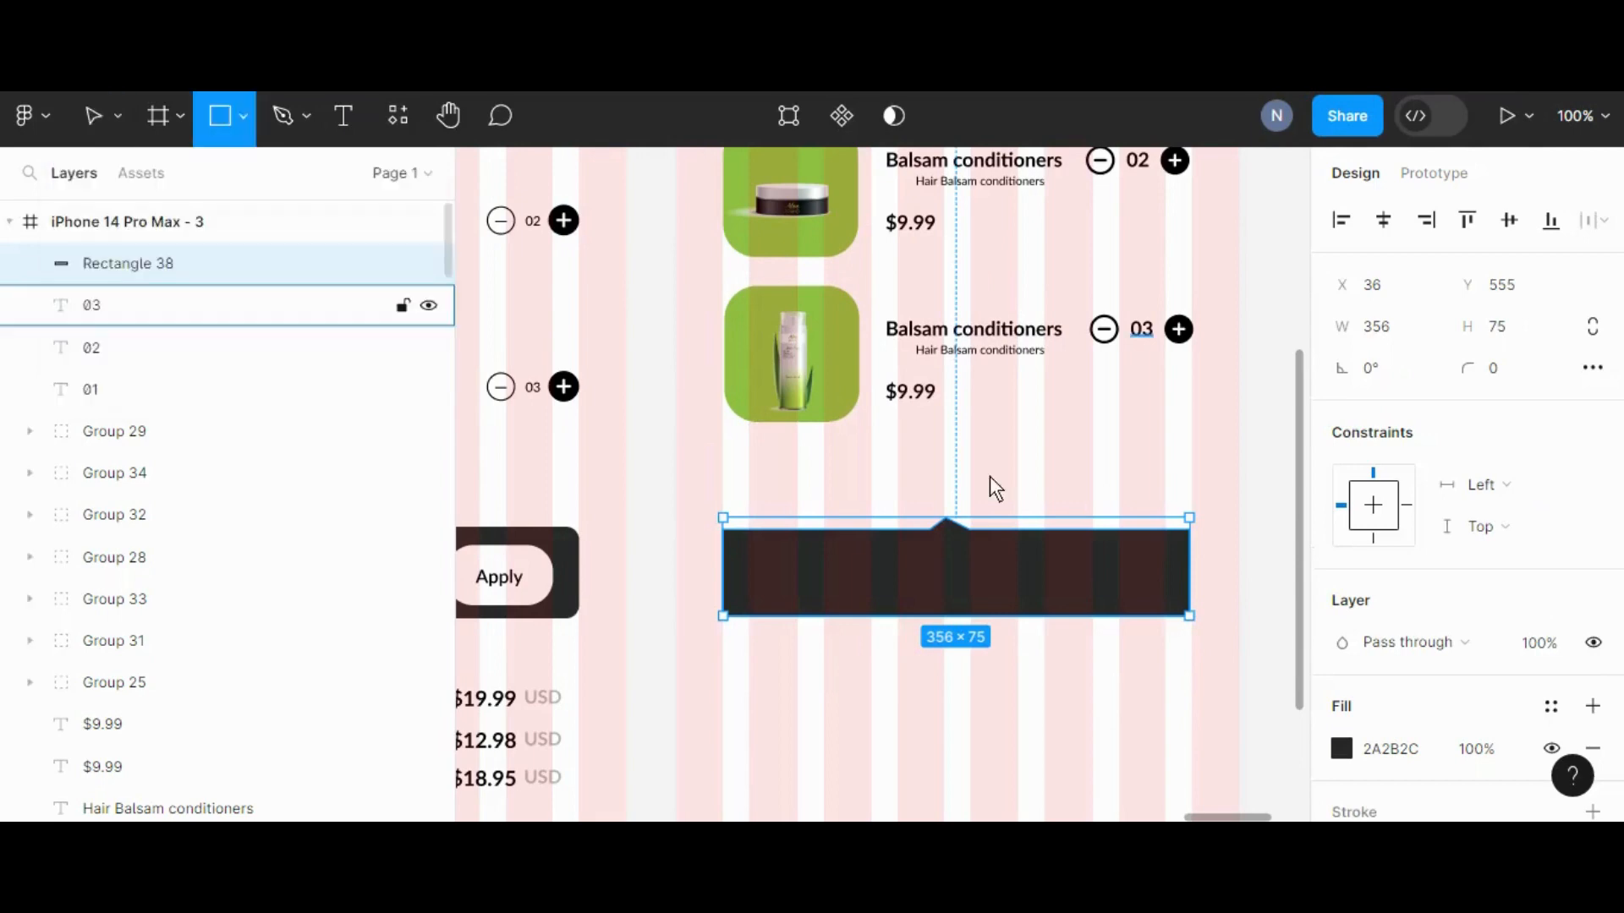
drag(1084, 554, 1180, 602)
Check the original Apply button's corner radius and set the new button rectangle's radius to 20
click(540, 569)
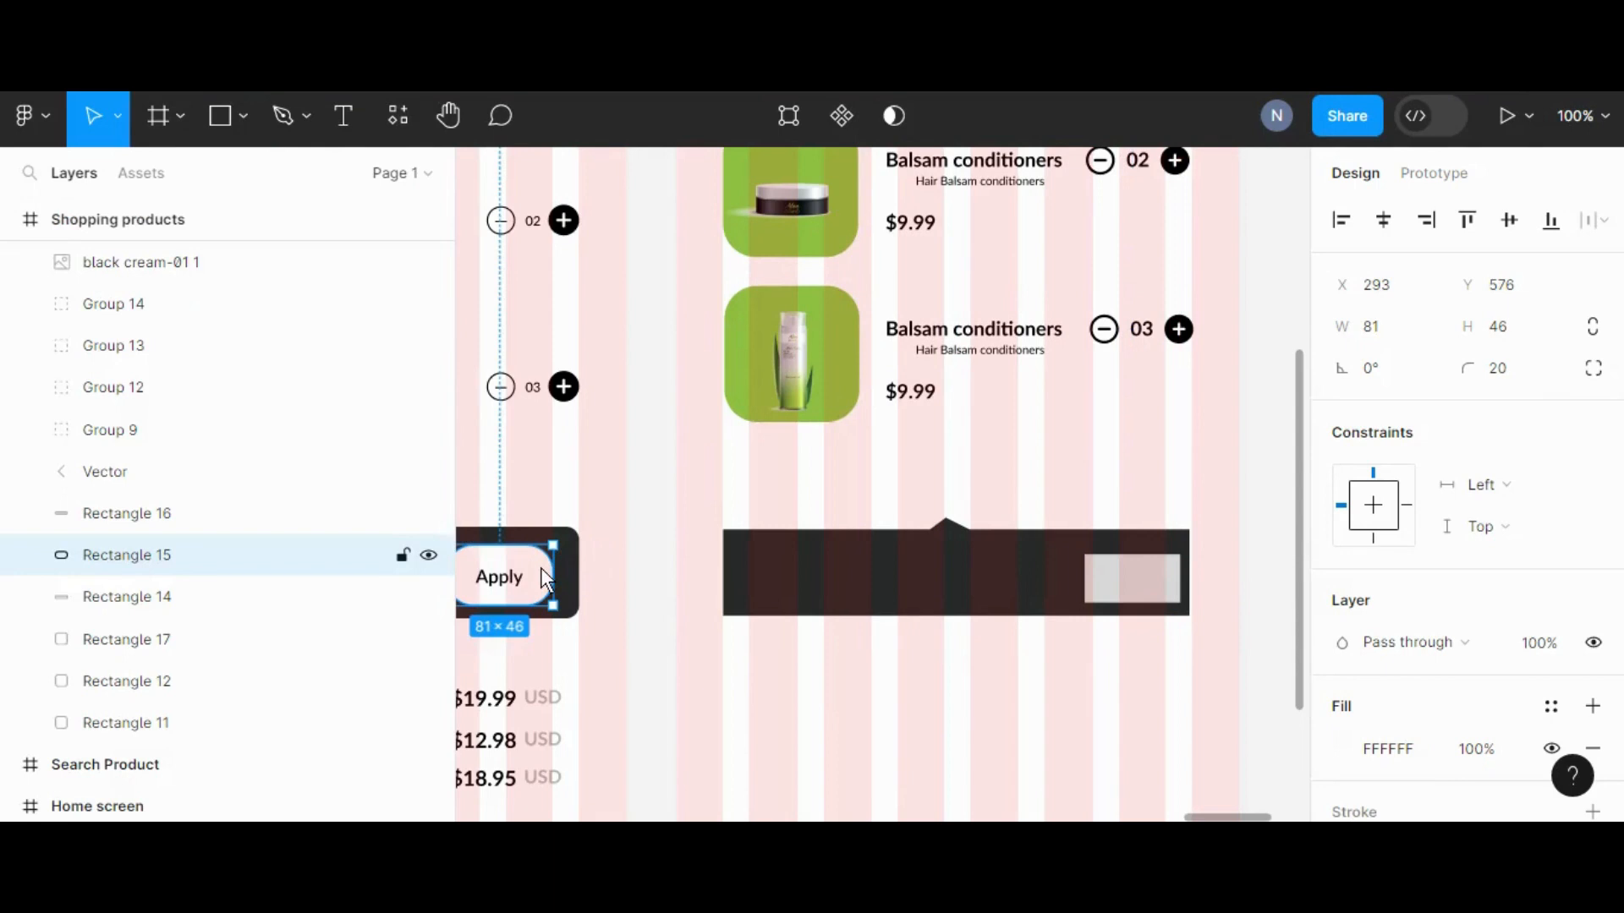
click(1125, 582)
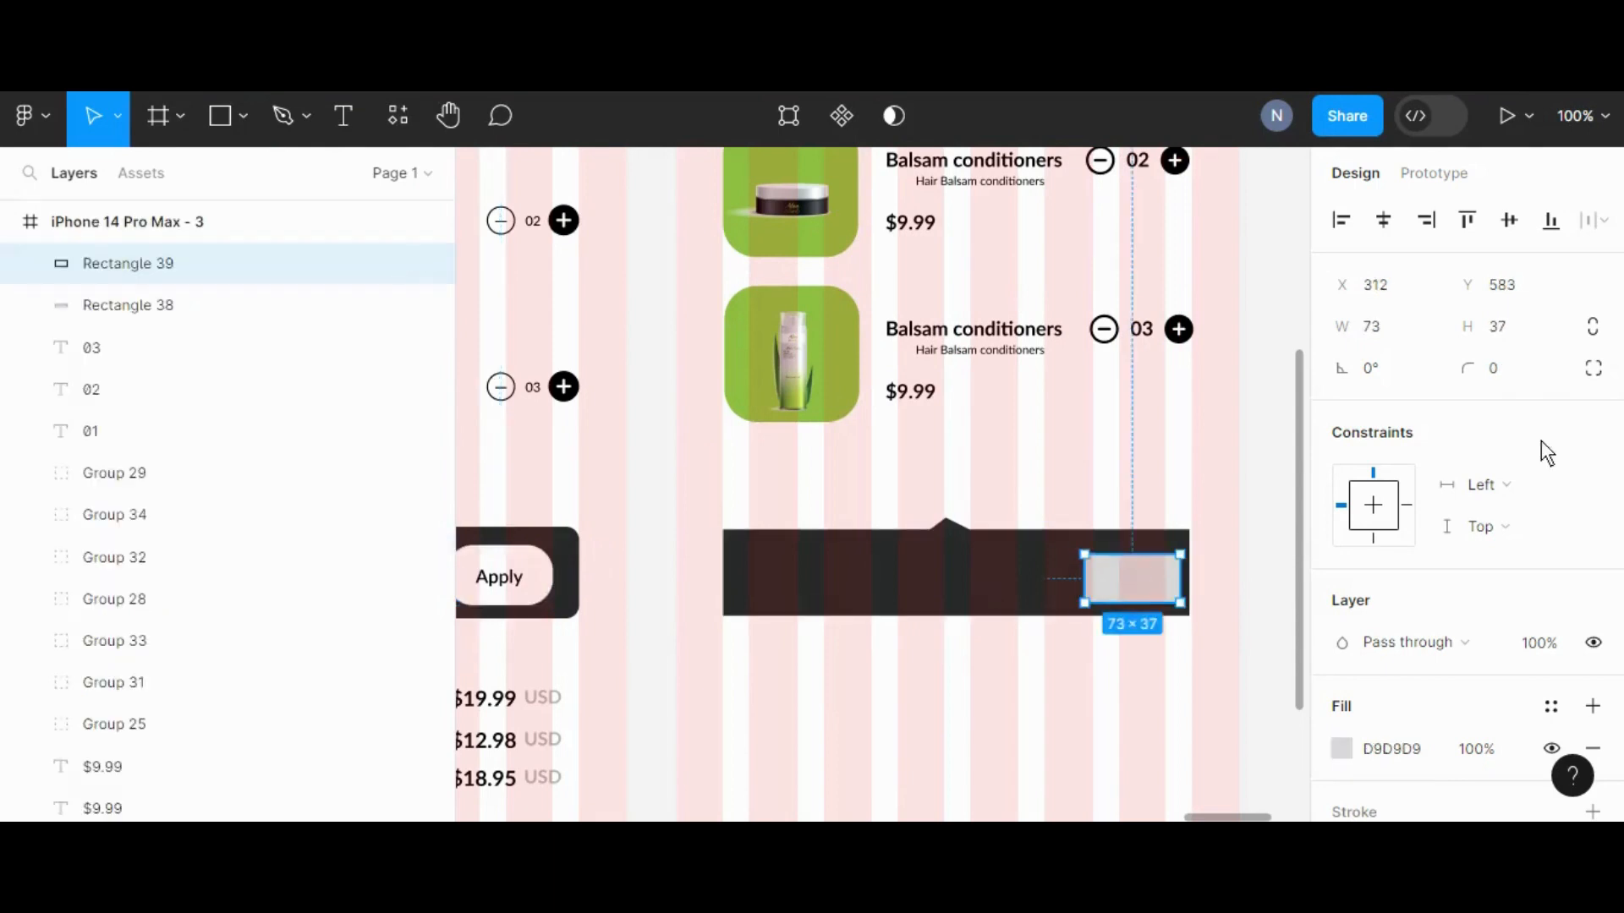
click(1533, 380)
key(BackSpace)
text(2)
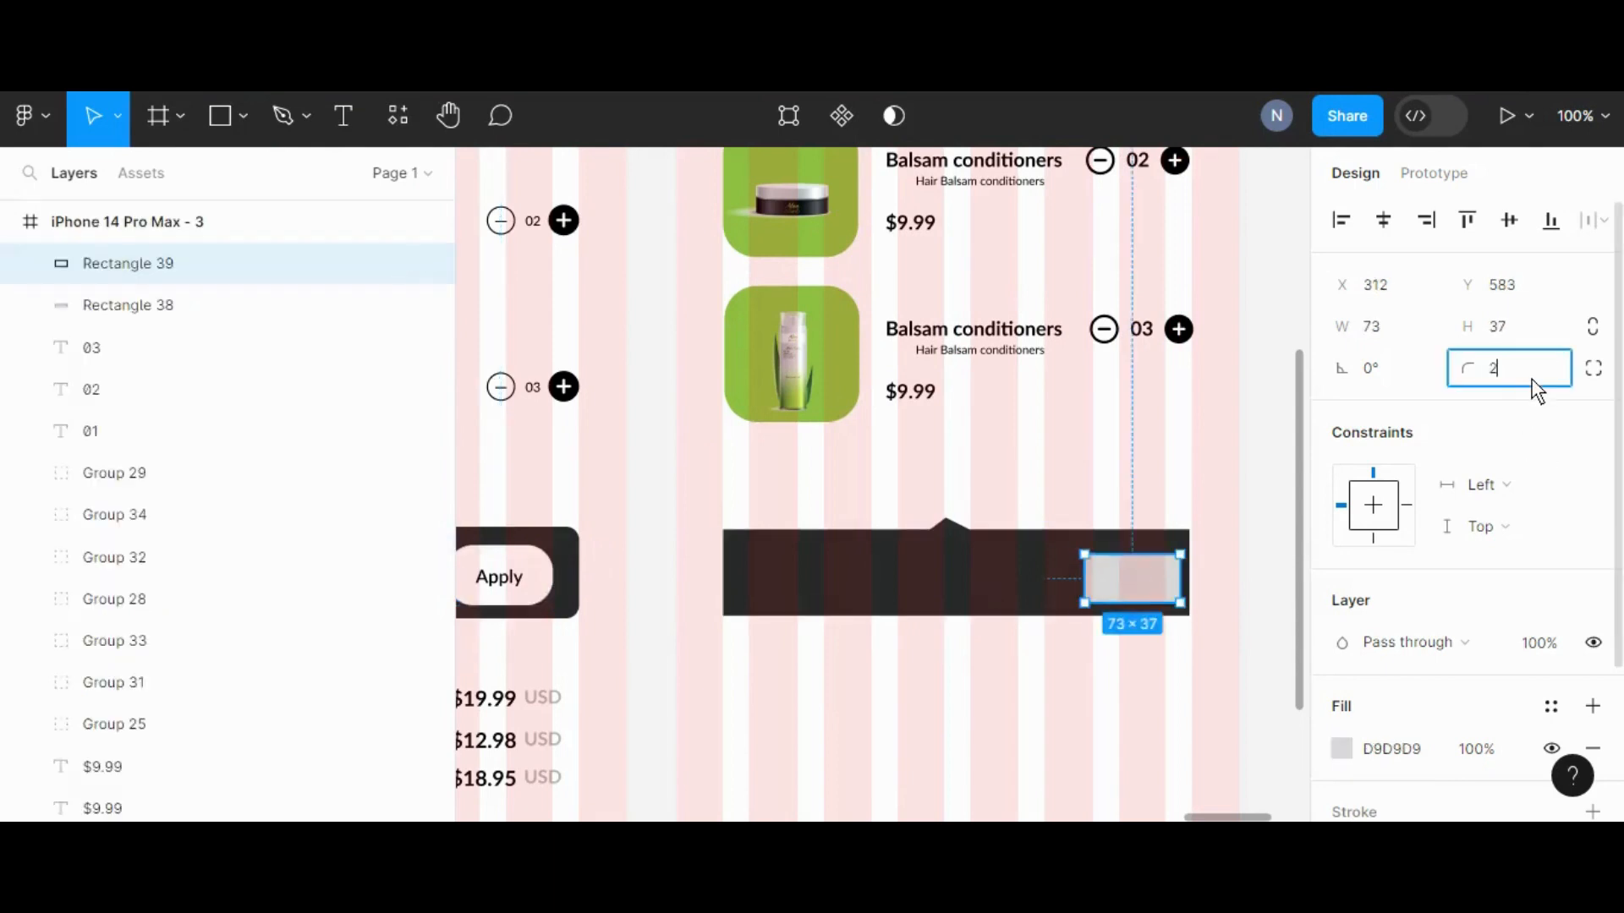
text(0)
click(1247, 540)
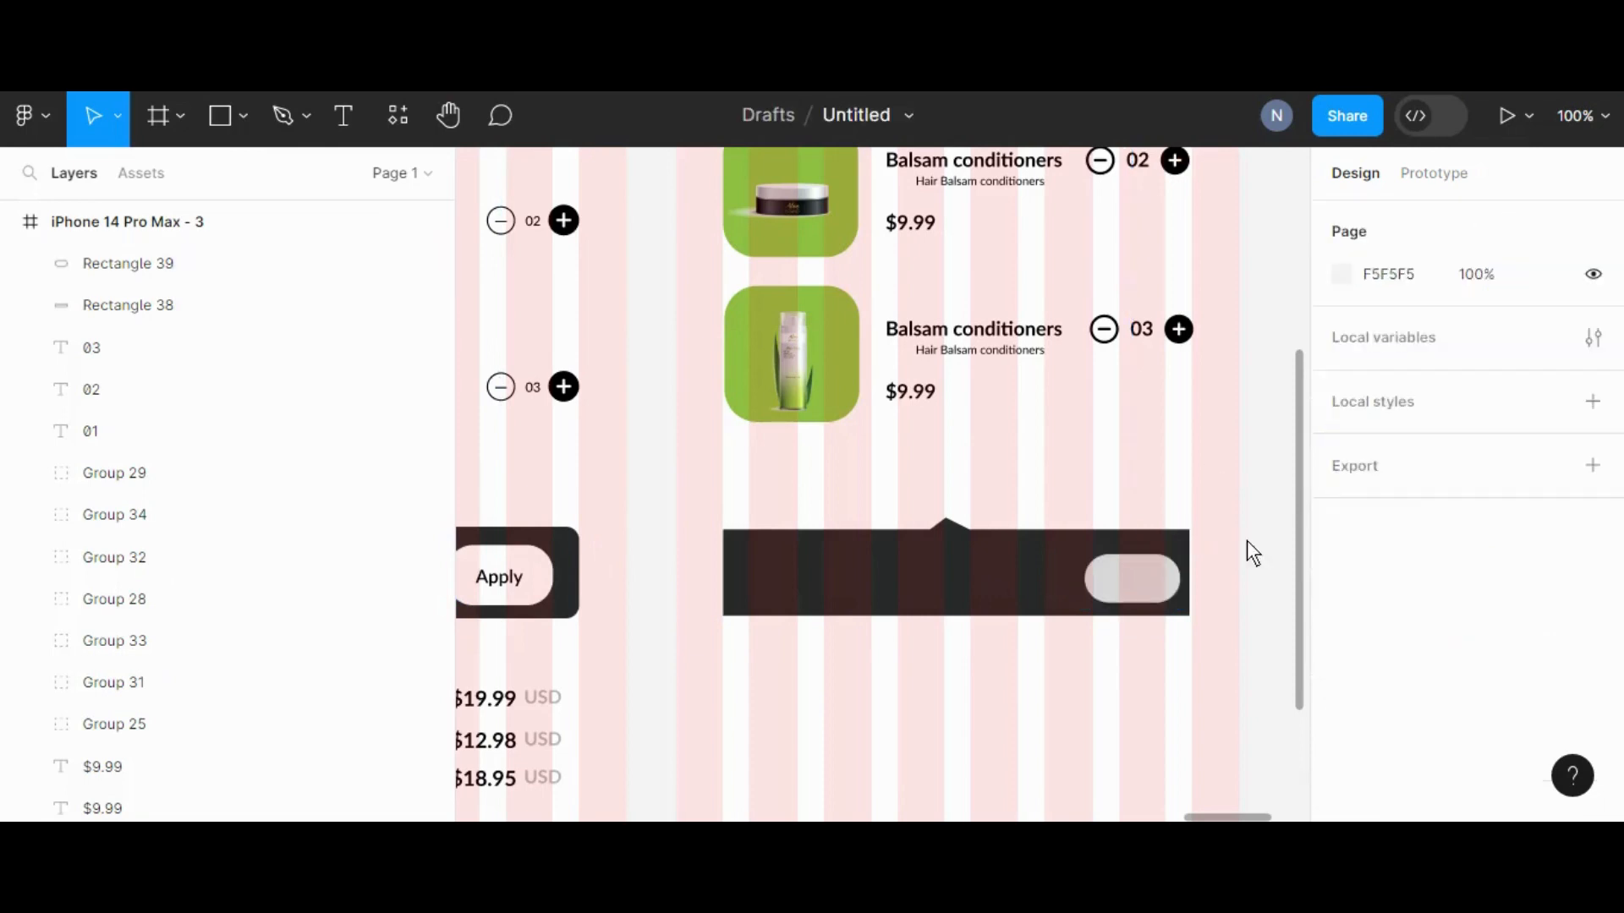
Enlarge the rounded button to about 87 × 45, shift it inward in the bar, and fill it with white FFFFFF
click(1130, 577)
drag(1088, 578, 1040, 585)
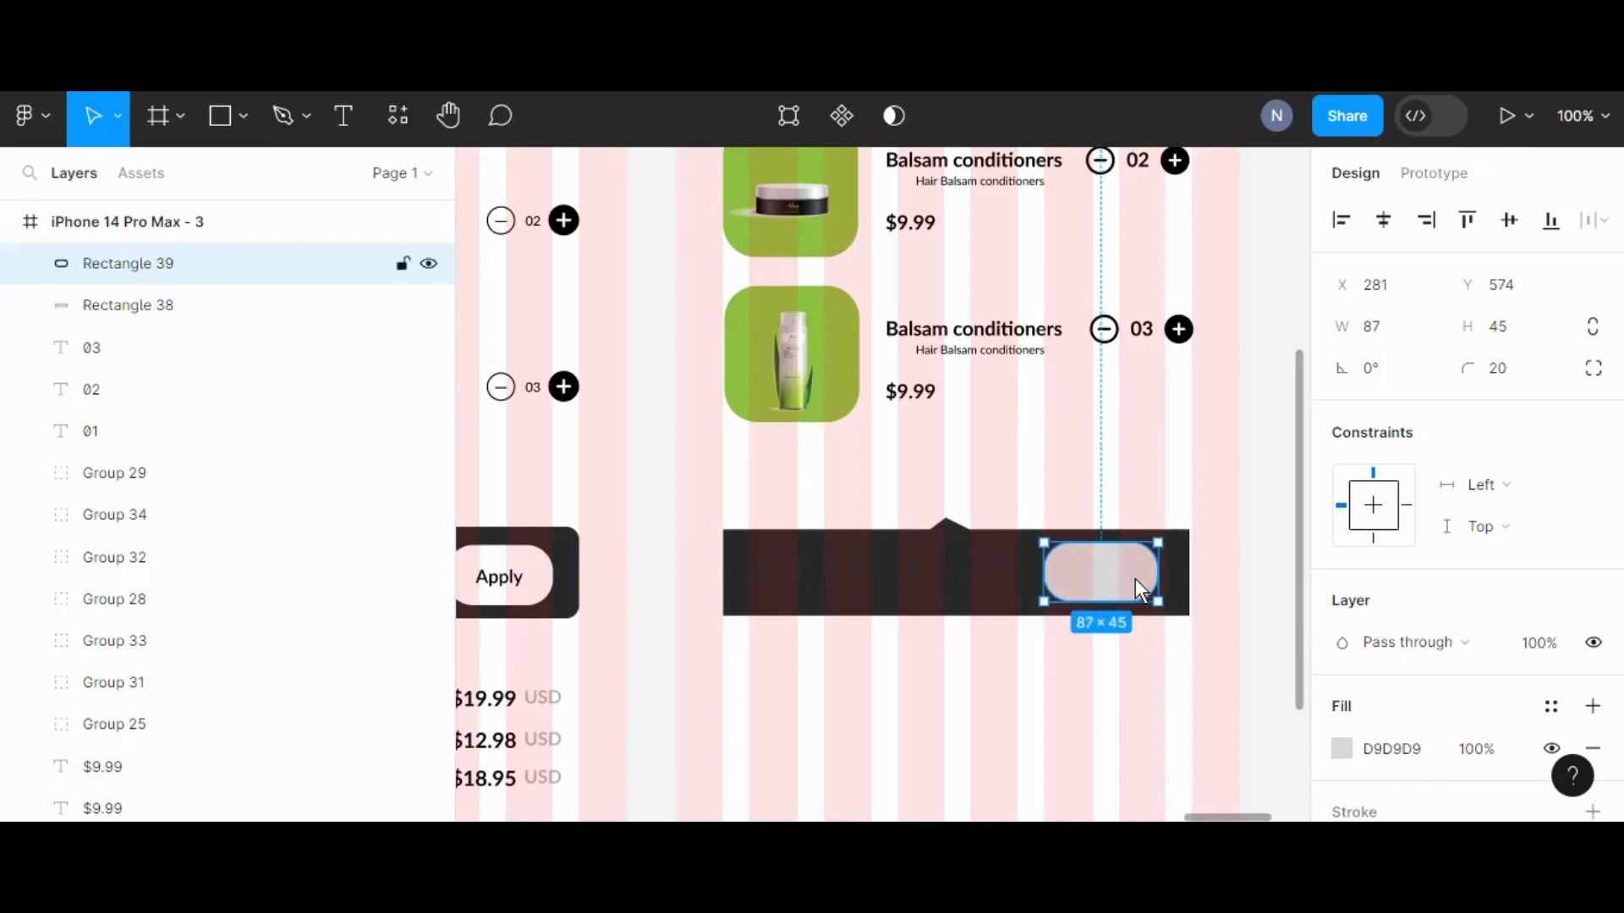
click(1342, 748)
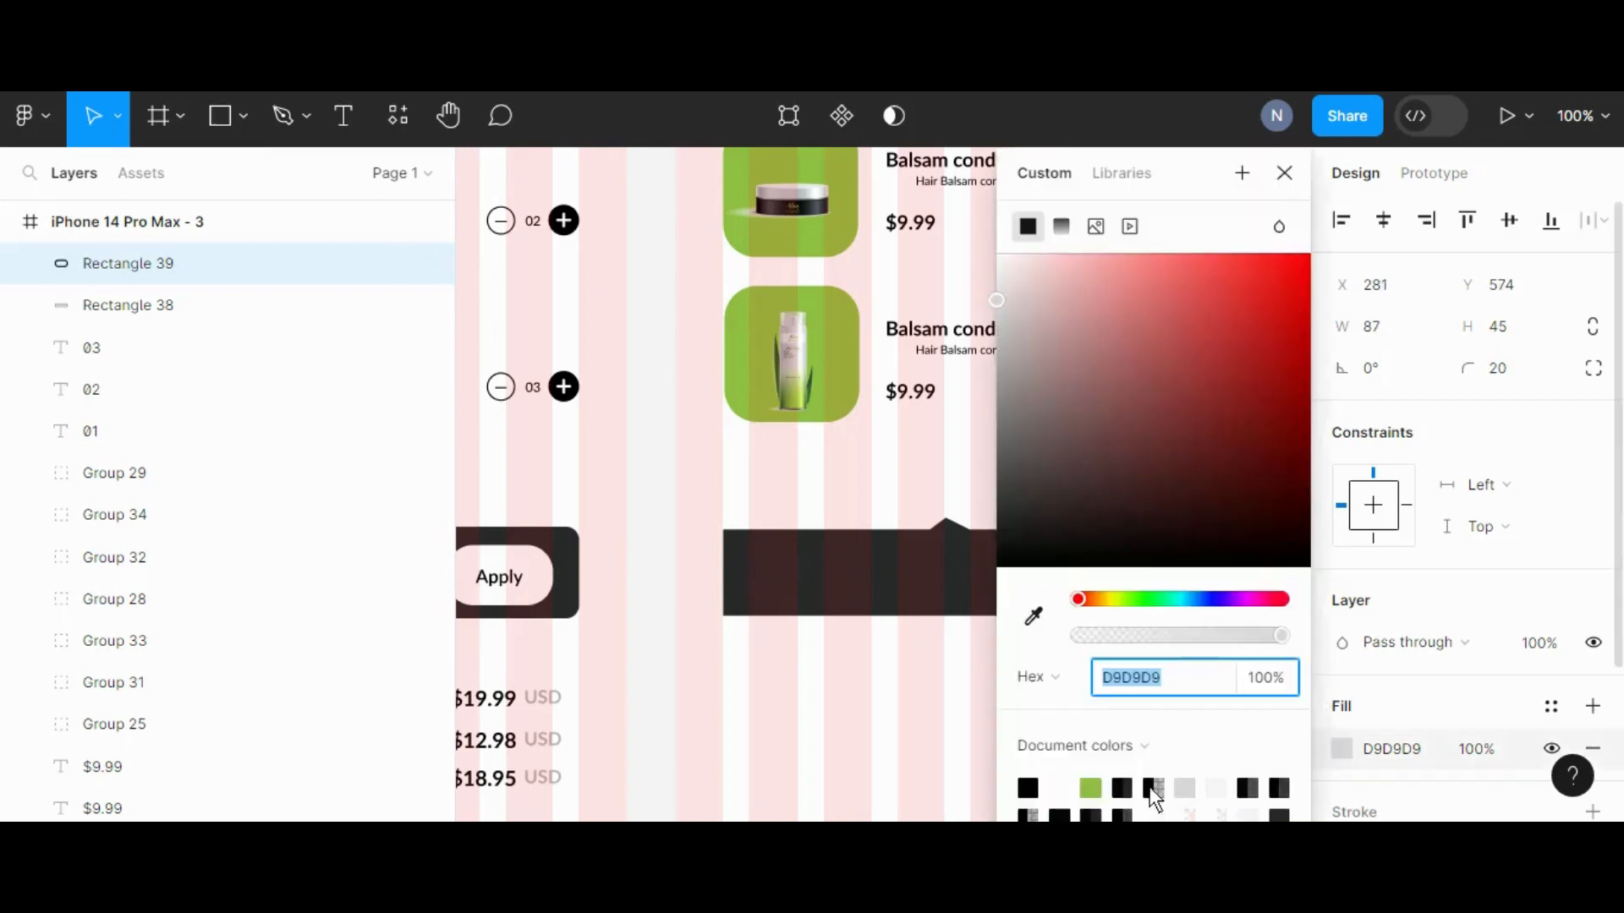
click(1060, 788)
click(1284, 172)
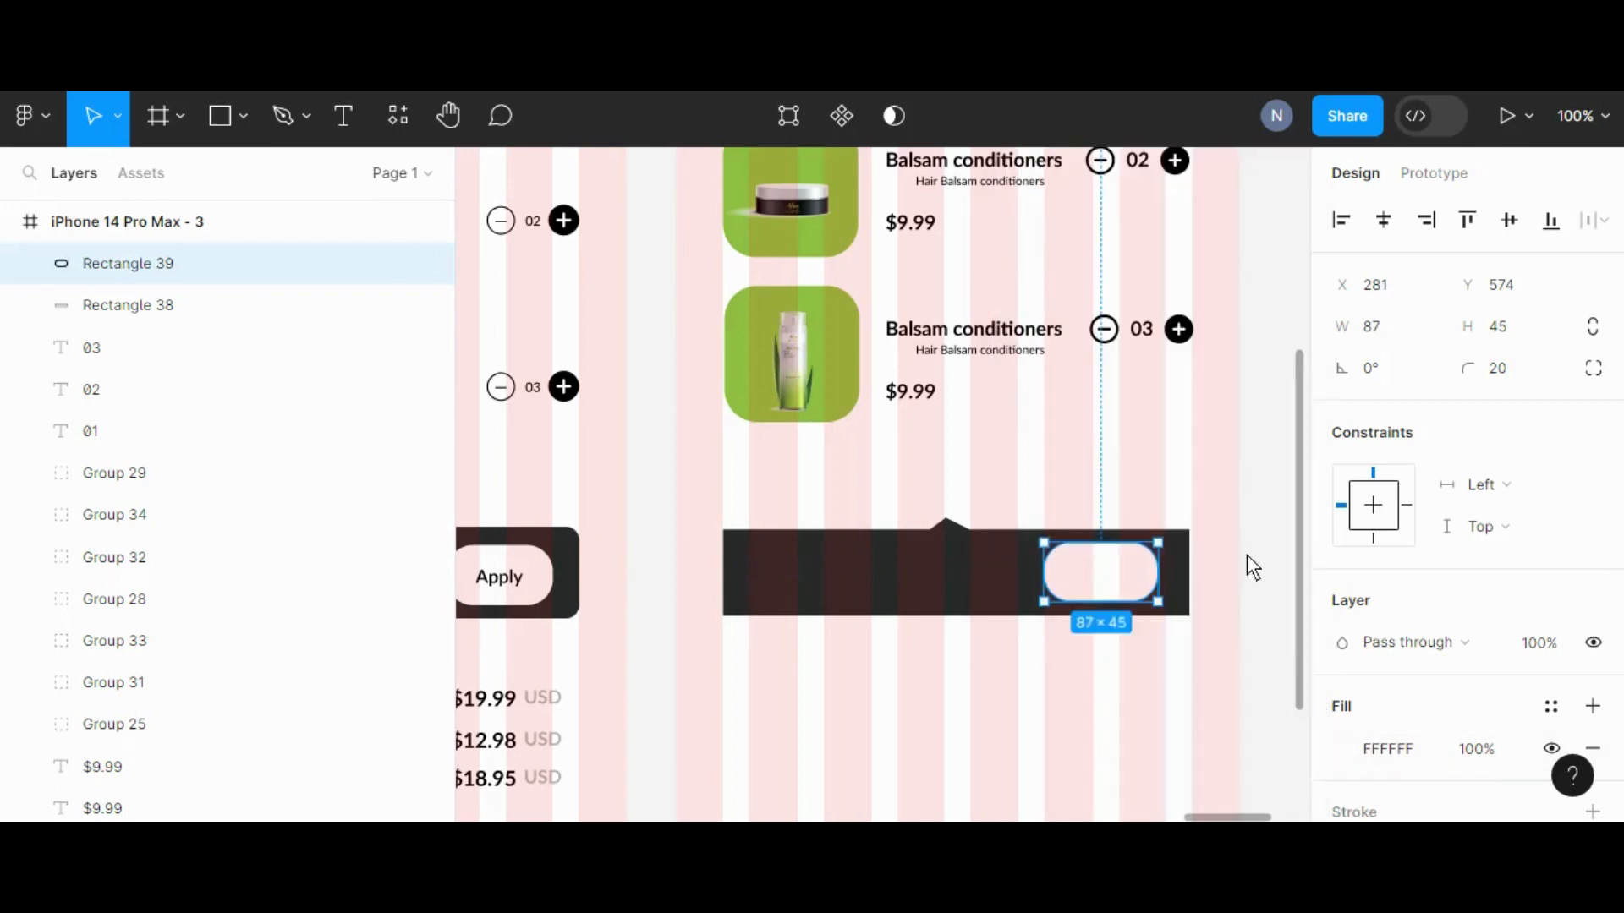
Move the white button down slightly to Y 576 to centre it vertically in the dark bar
click(1235, 602)
drag(1104, 572, 1104, 571)
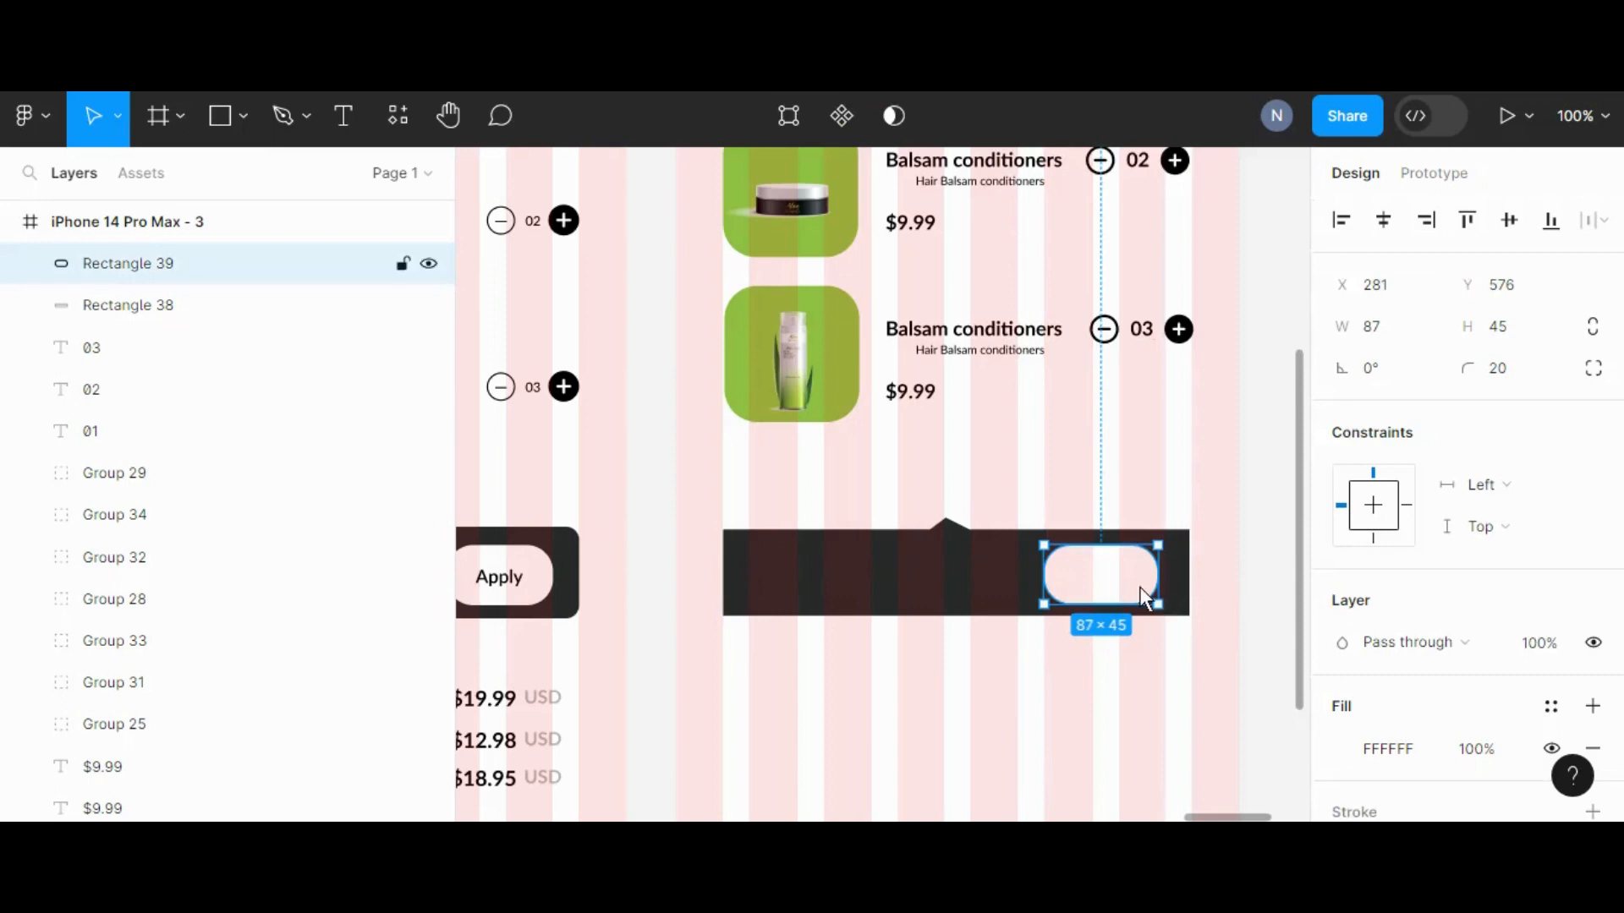
click(1255, 575)
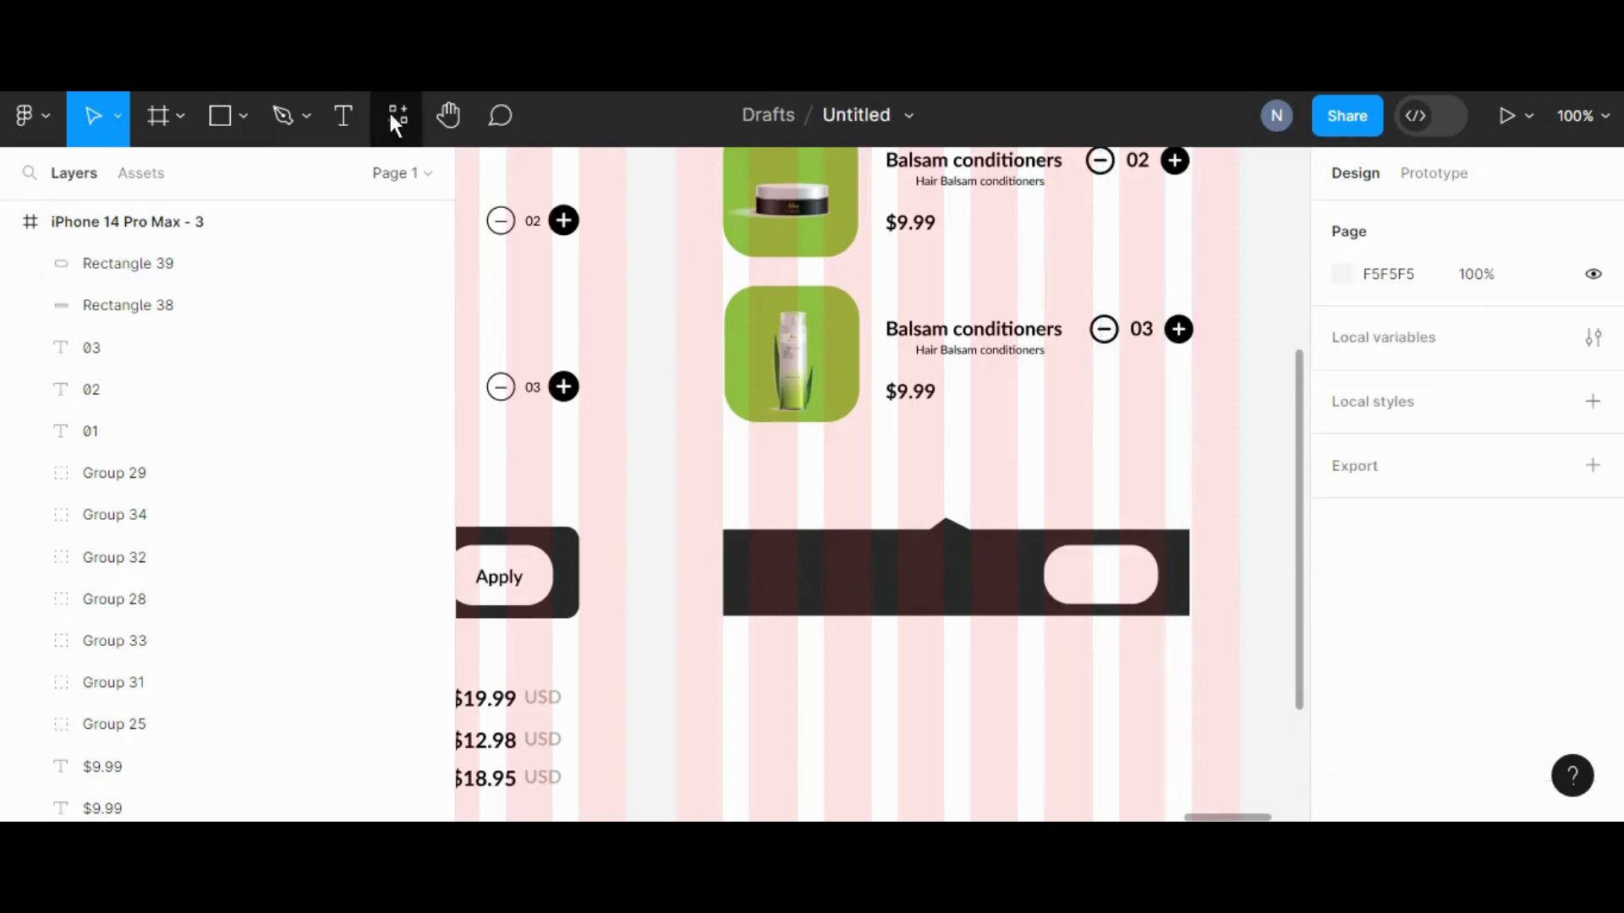
Add the text "Apply" and centre it on the white button
click(342, 123)
click(1077, 586)
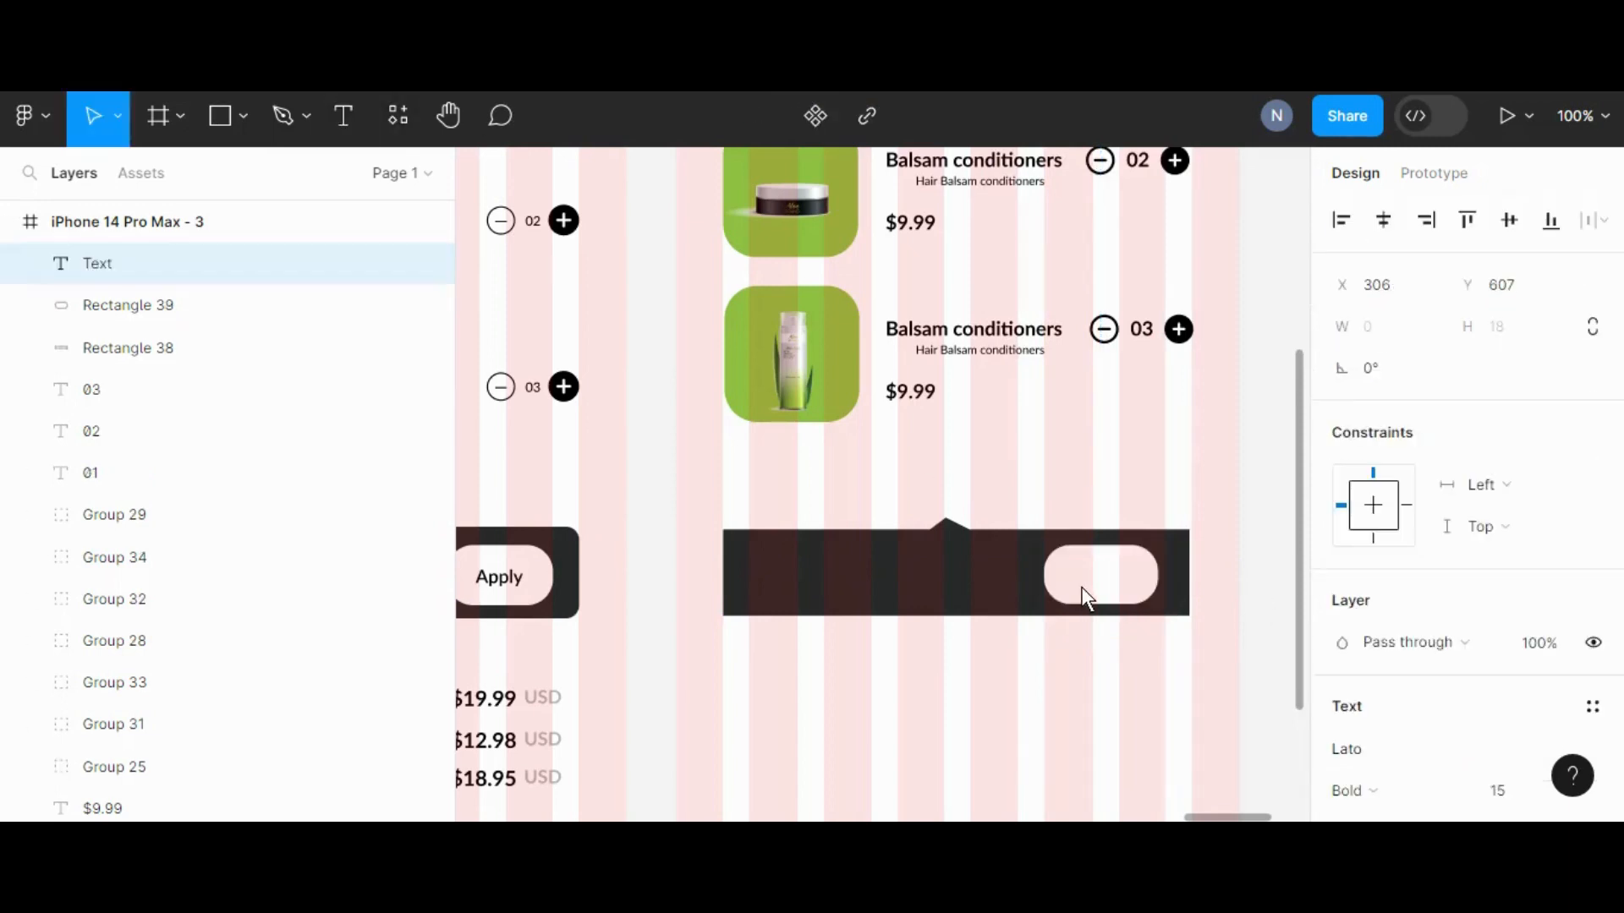
text(Apply)
click(1255, 636)
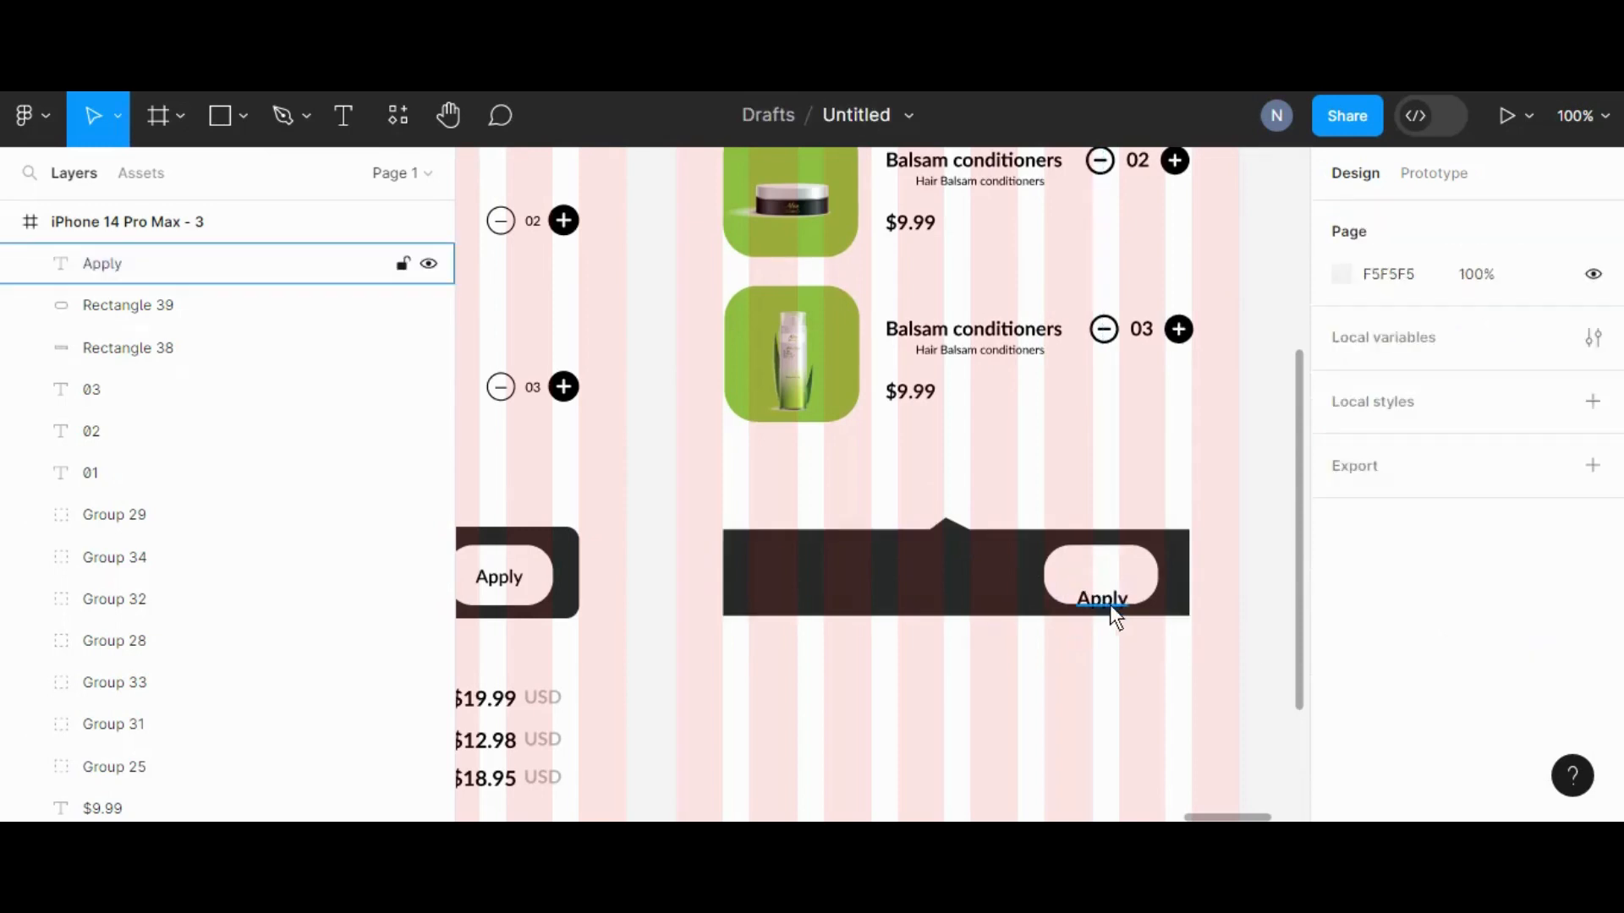
drag(1108, 593, 1106, 578)
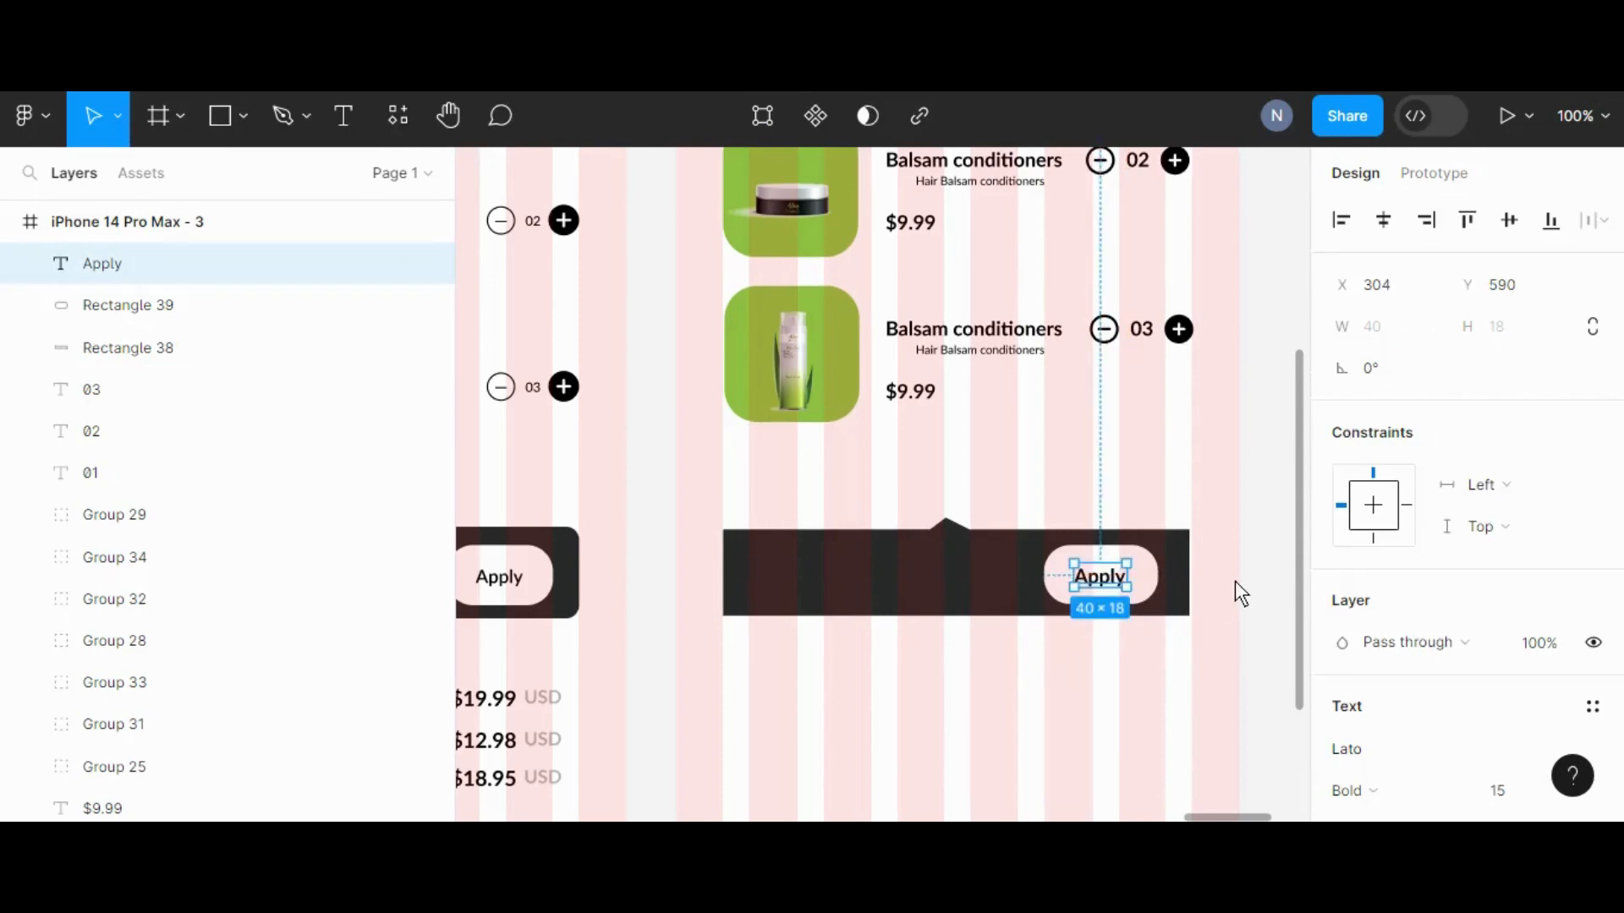
click(902, 464)
scroll(855, 469, down, 5)
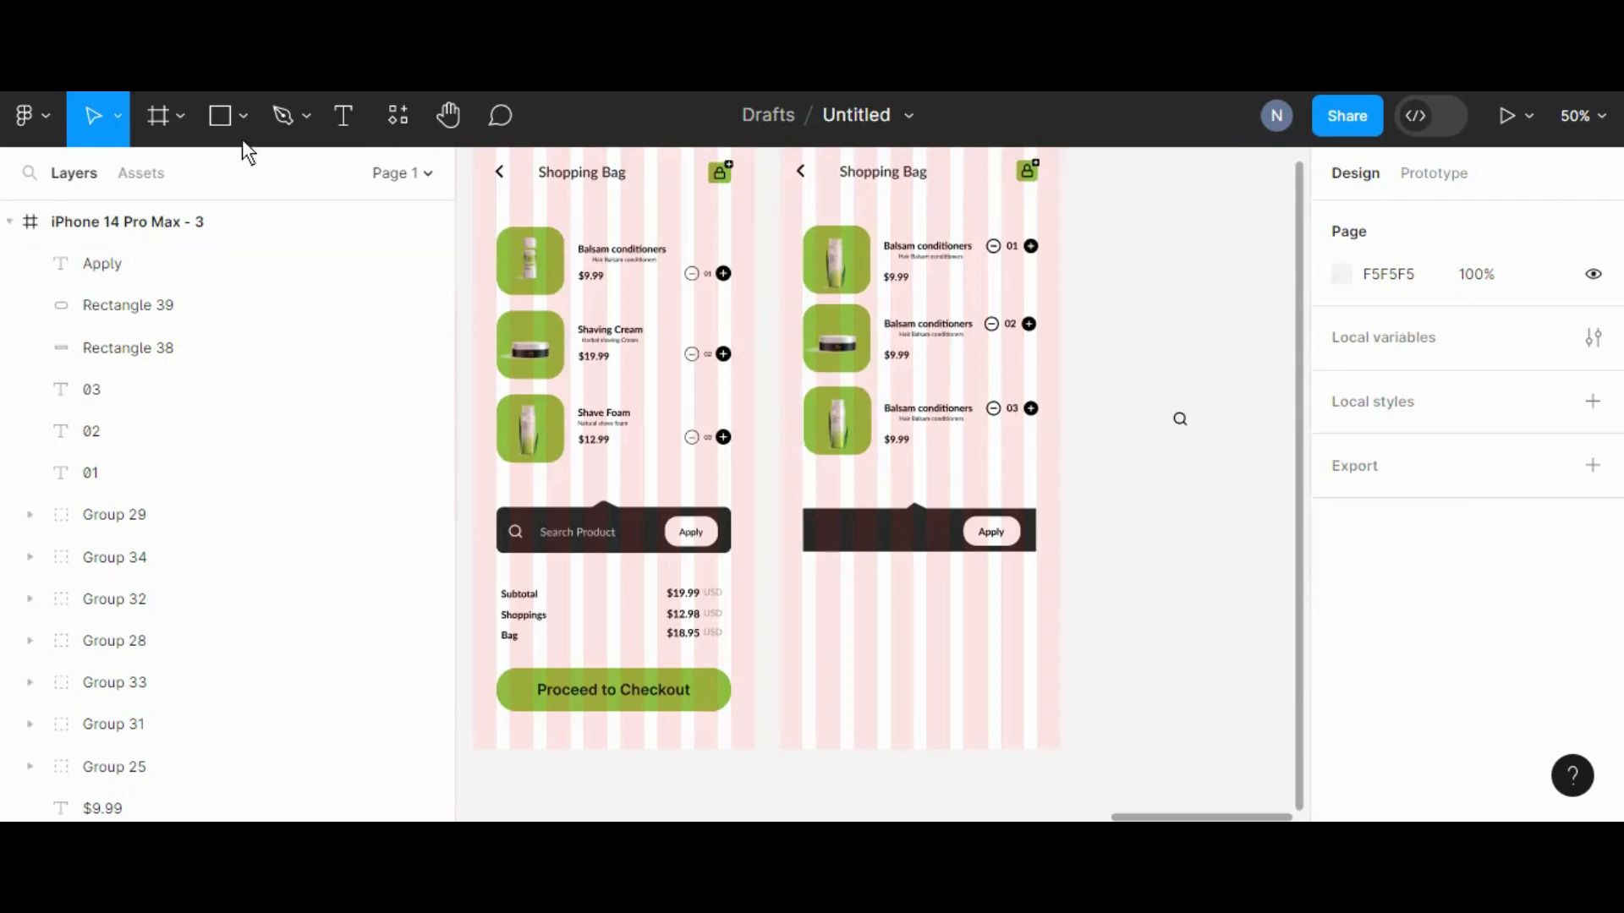
Move the loose magnifier icon into the dark bar opposite the Apply button and set its stroke to white FFFFFF
click(1181, 423)
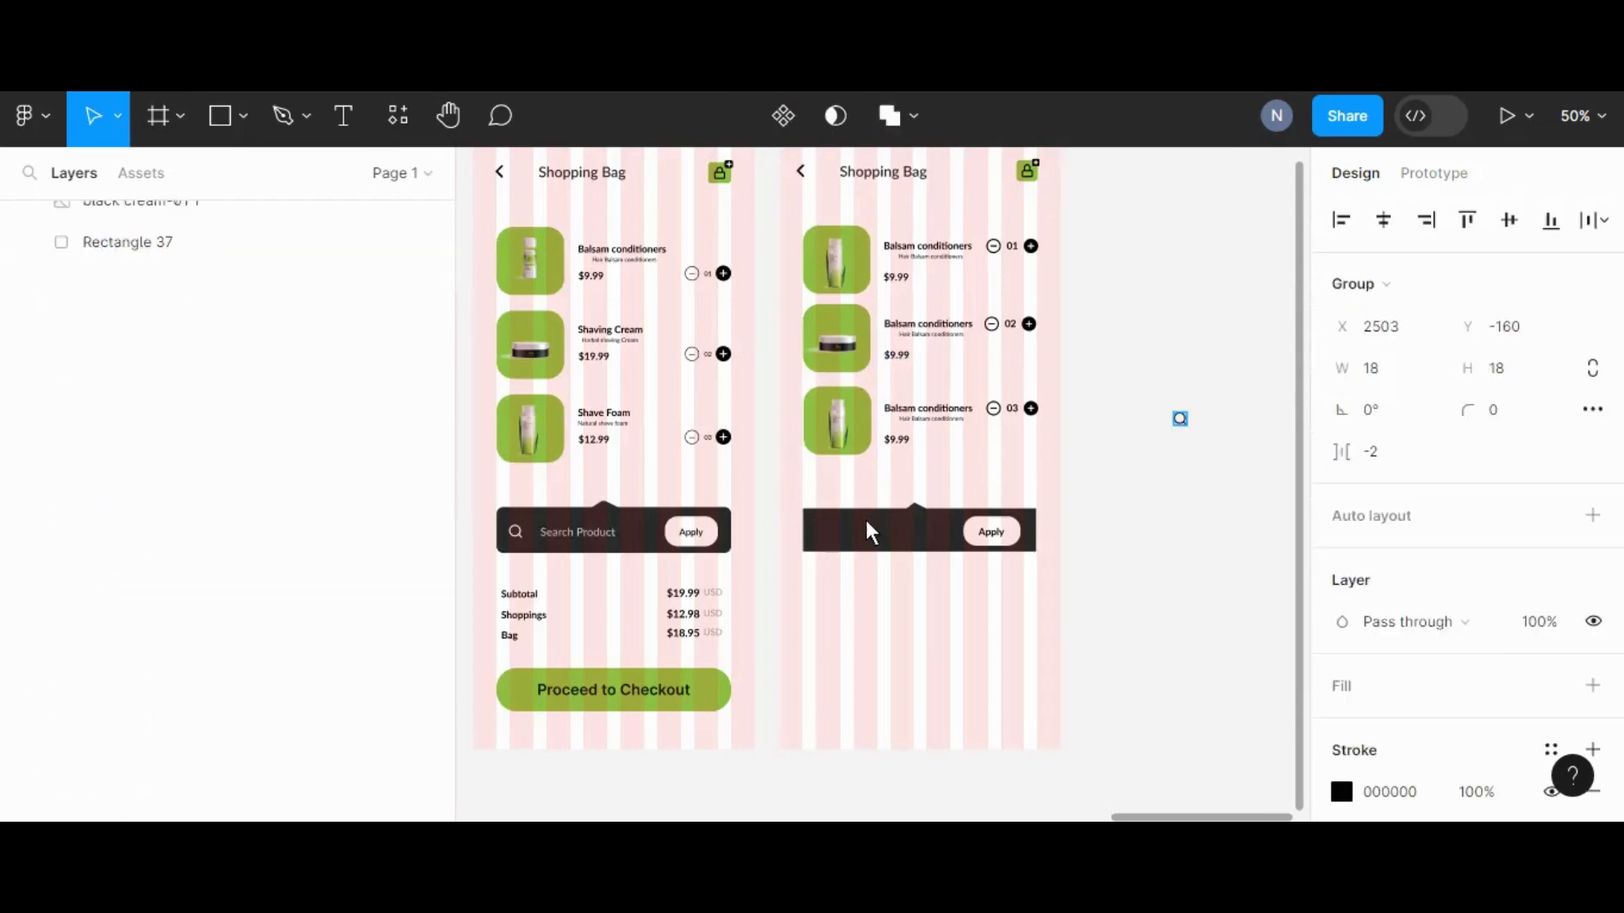
drag(864, 516, 815, 529)
scroll(1360, 795, down, 5)
click(1341, 721)
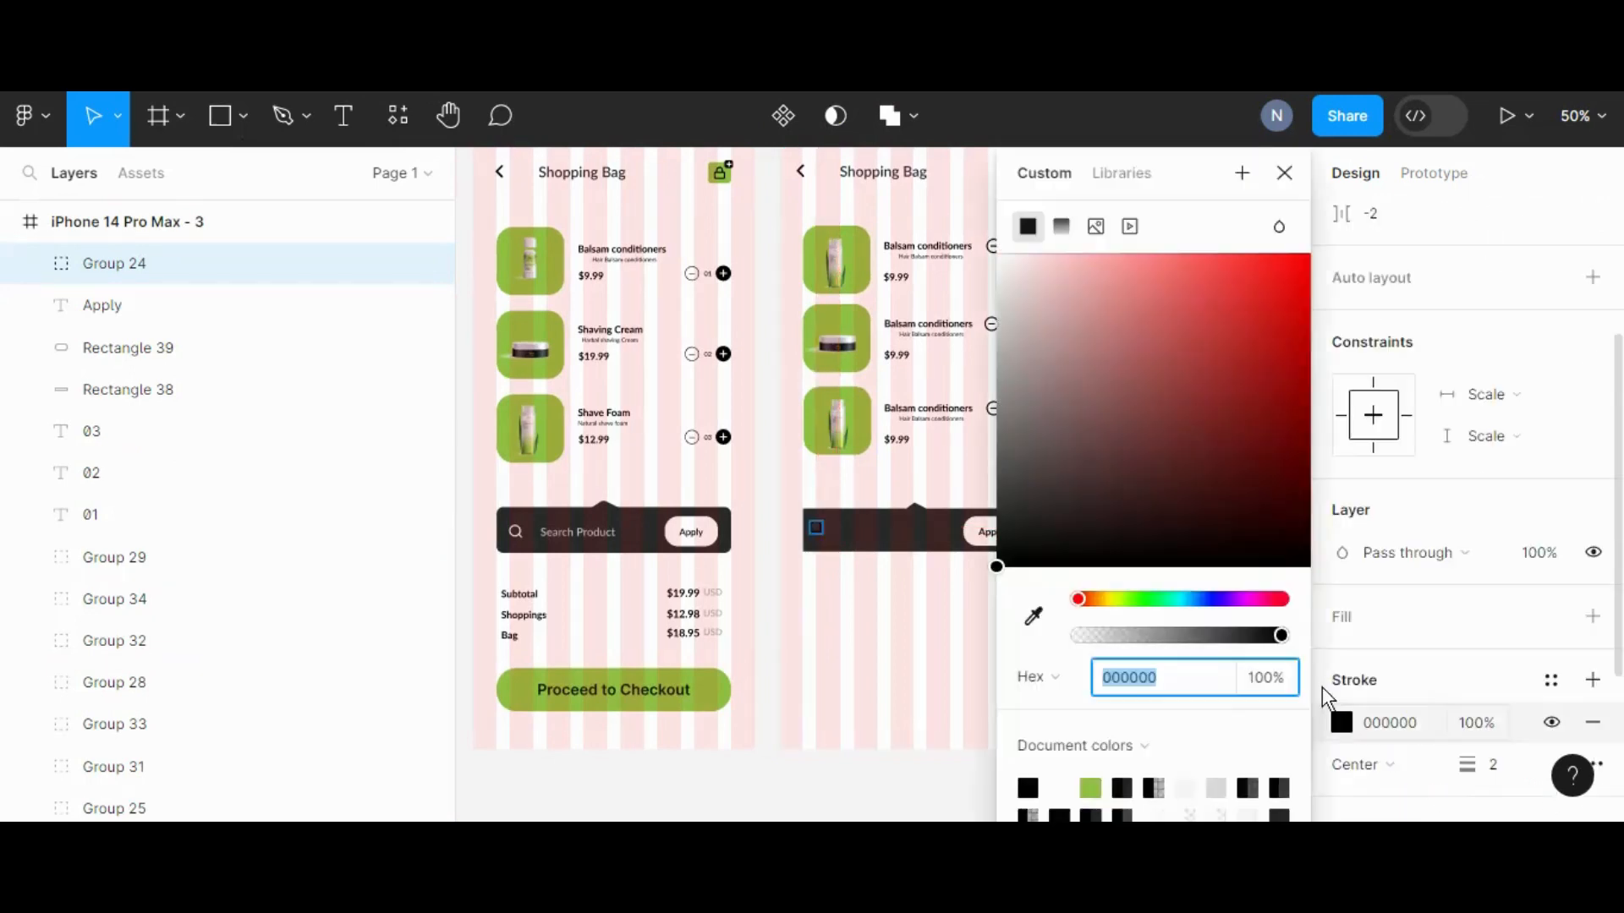
click(1049, 784)
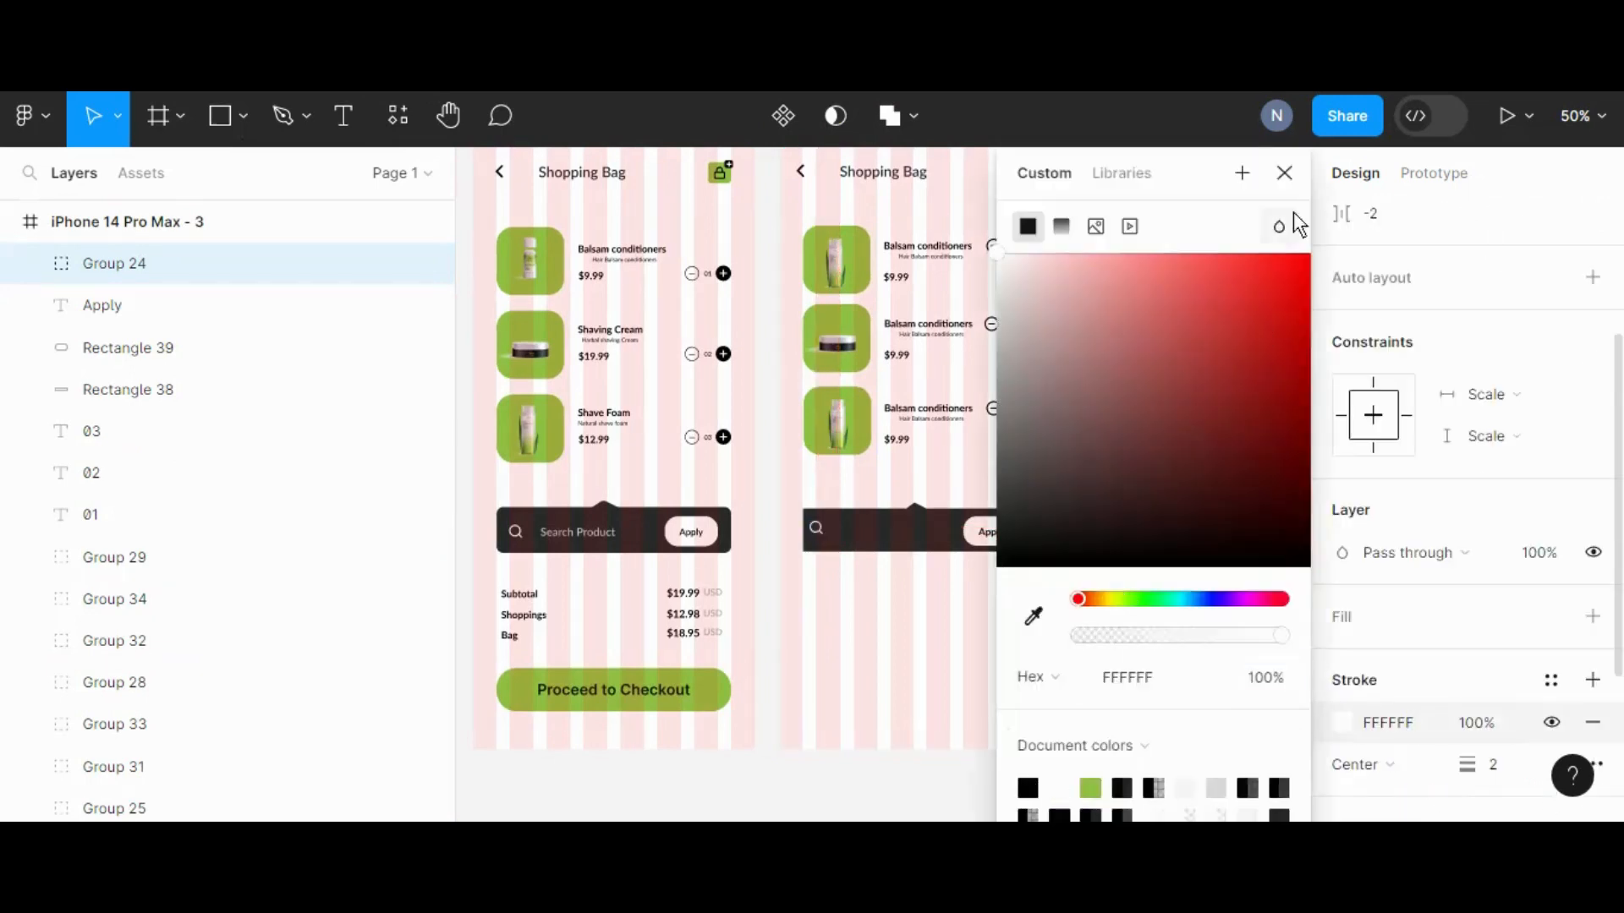
click(1296, 174)
click(1137, 598)
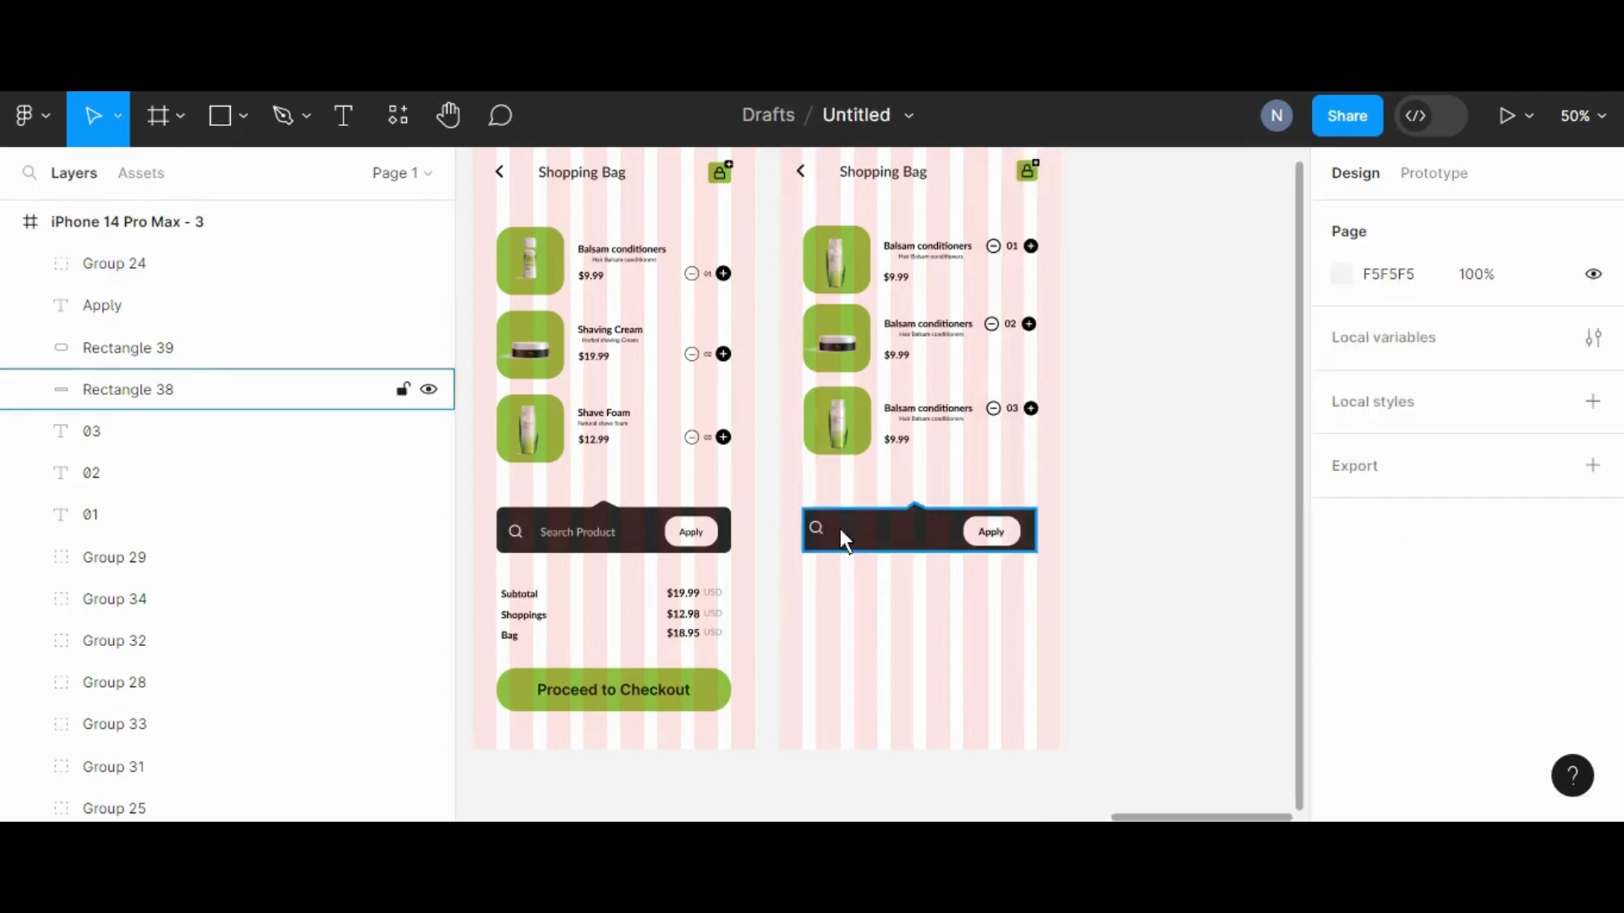
drag(816, 530, 832, 533)
click(1123, 525)
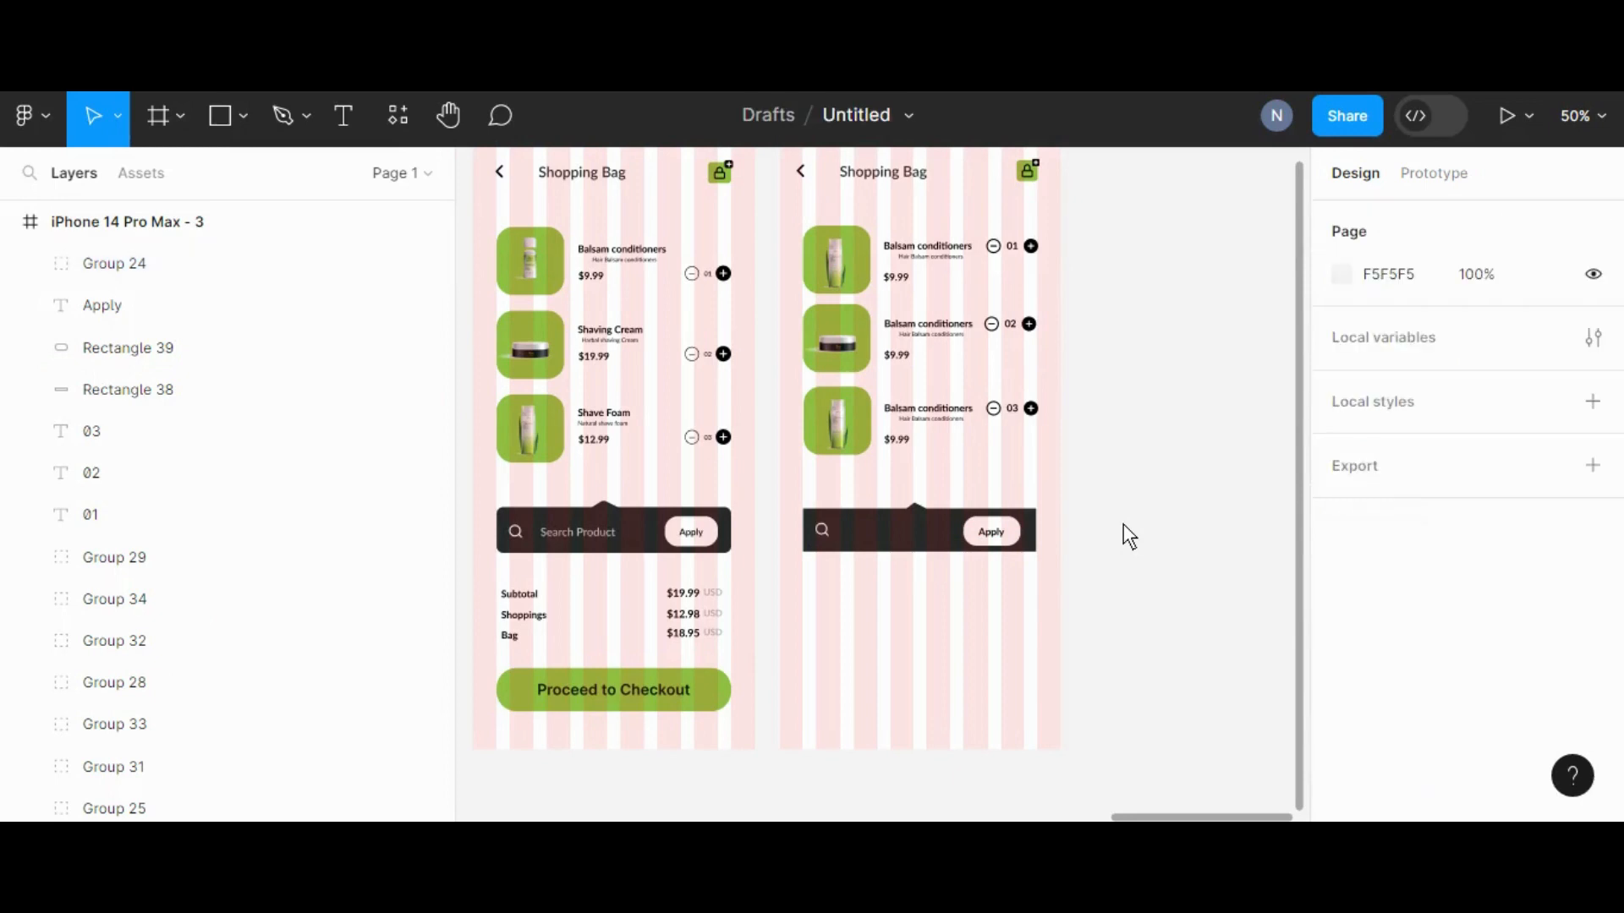
Copy the "Search Product" text from the original bar into the new bar, between the magnifier icon and the Apply button
scroll(1123, 525, down, 2)
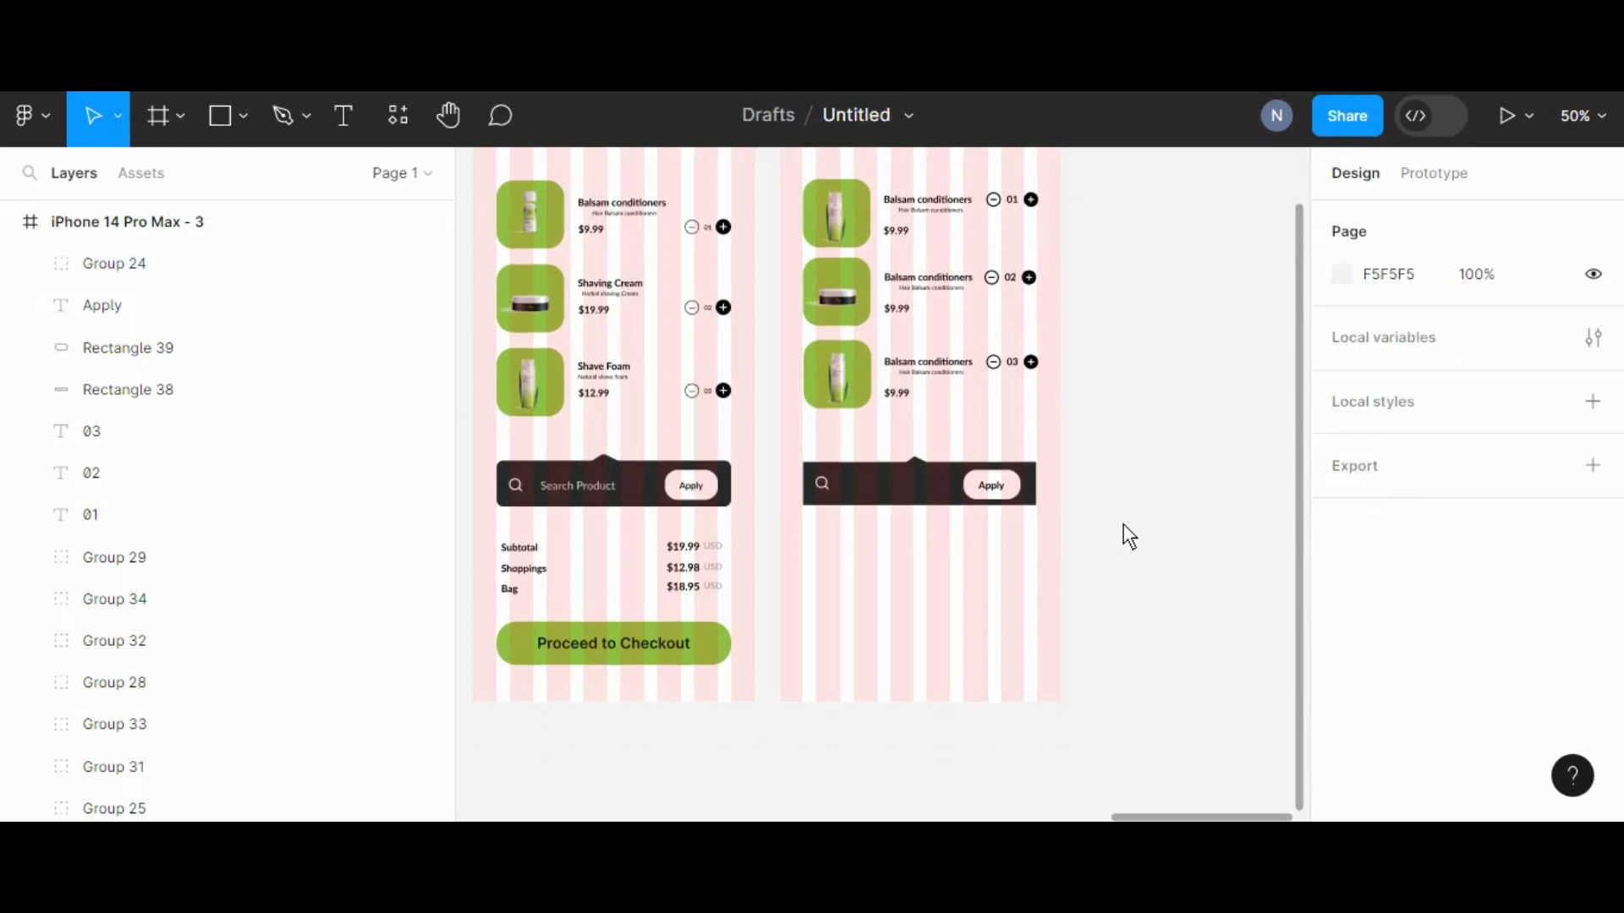
click(564, 485)
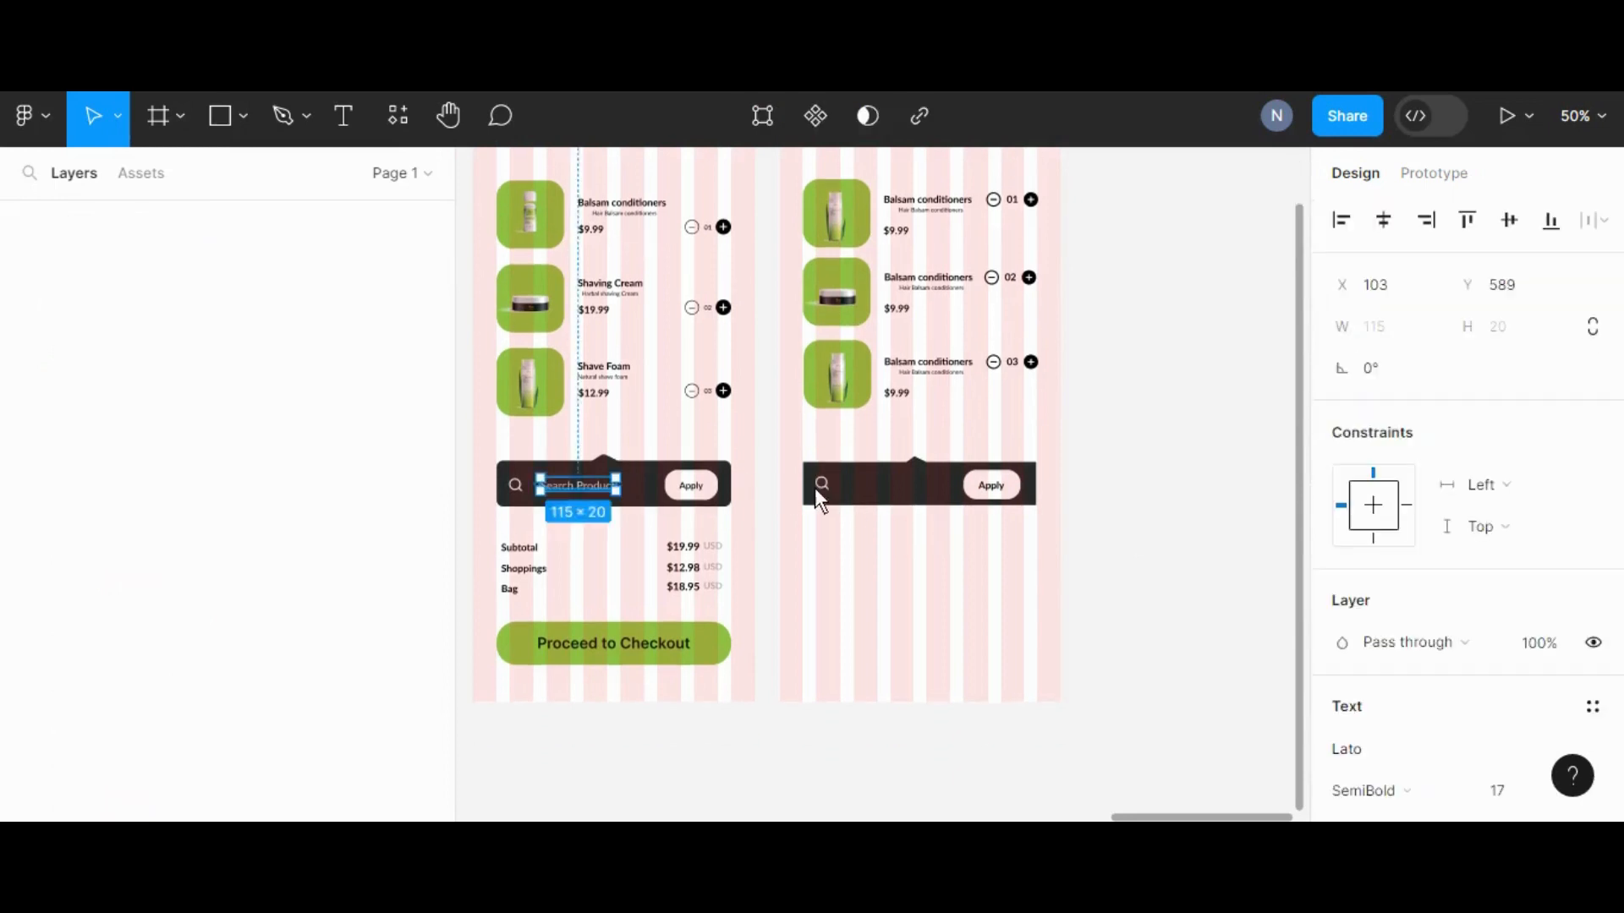
drag(894, 510, 876, 486)
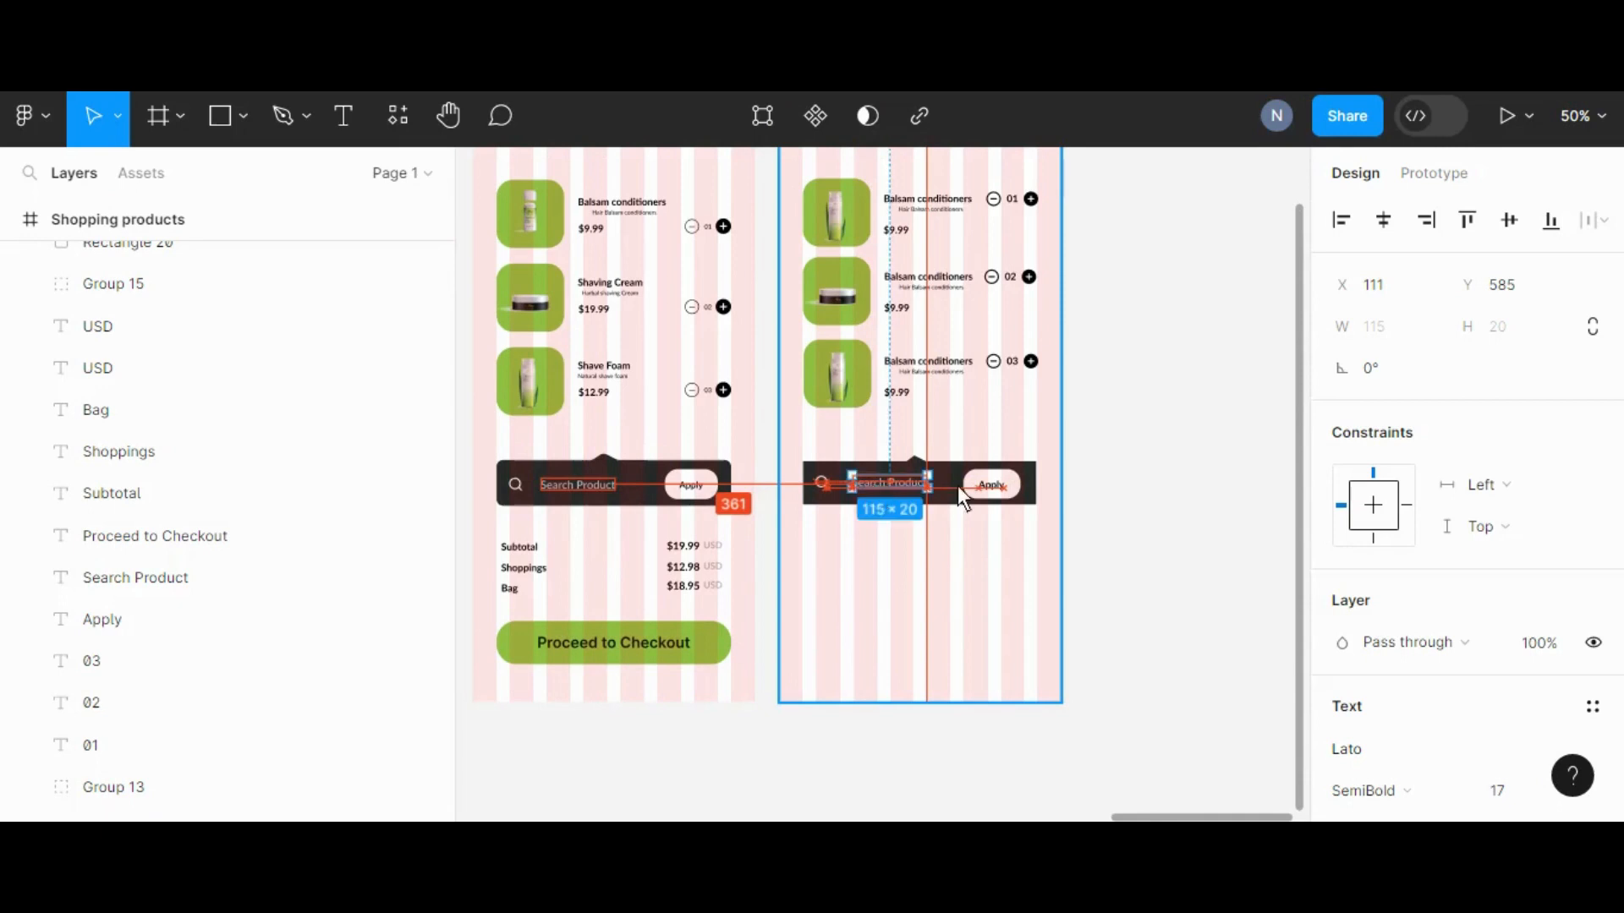
click(1118, 505)
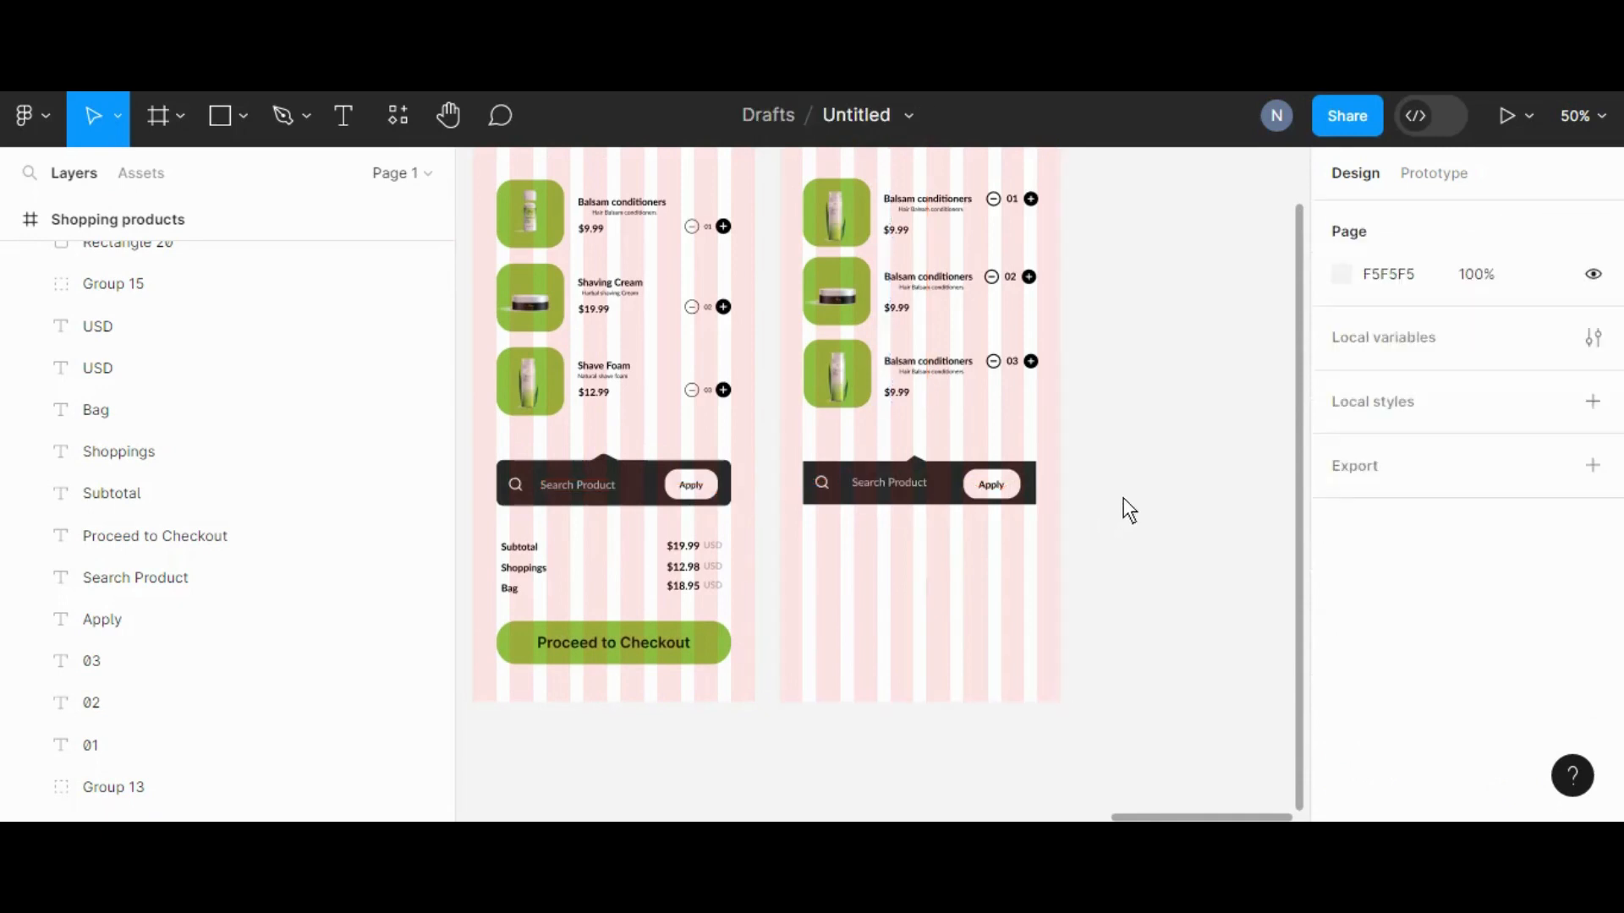
Align the vertical centres of the "Search Product" text, the white button rectangle and the magnifier icon in the new bar
key(shift+0)
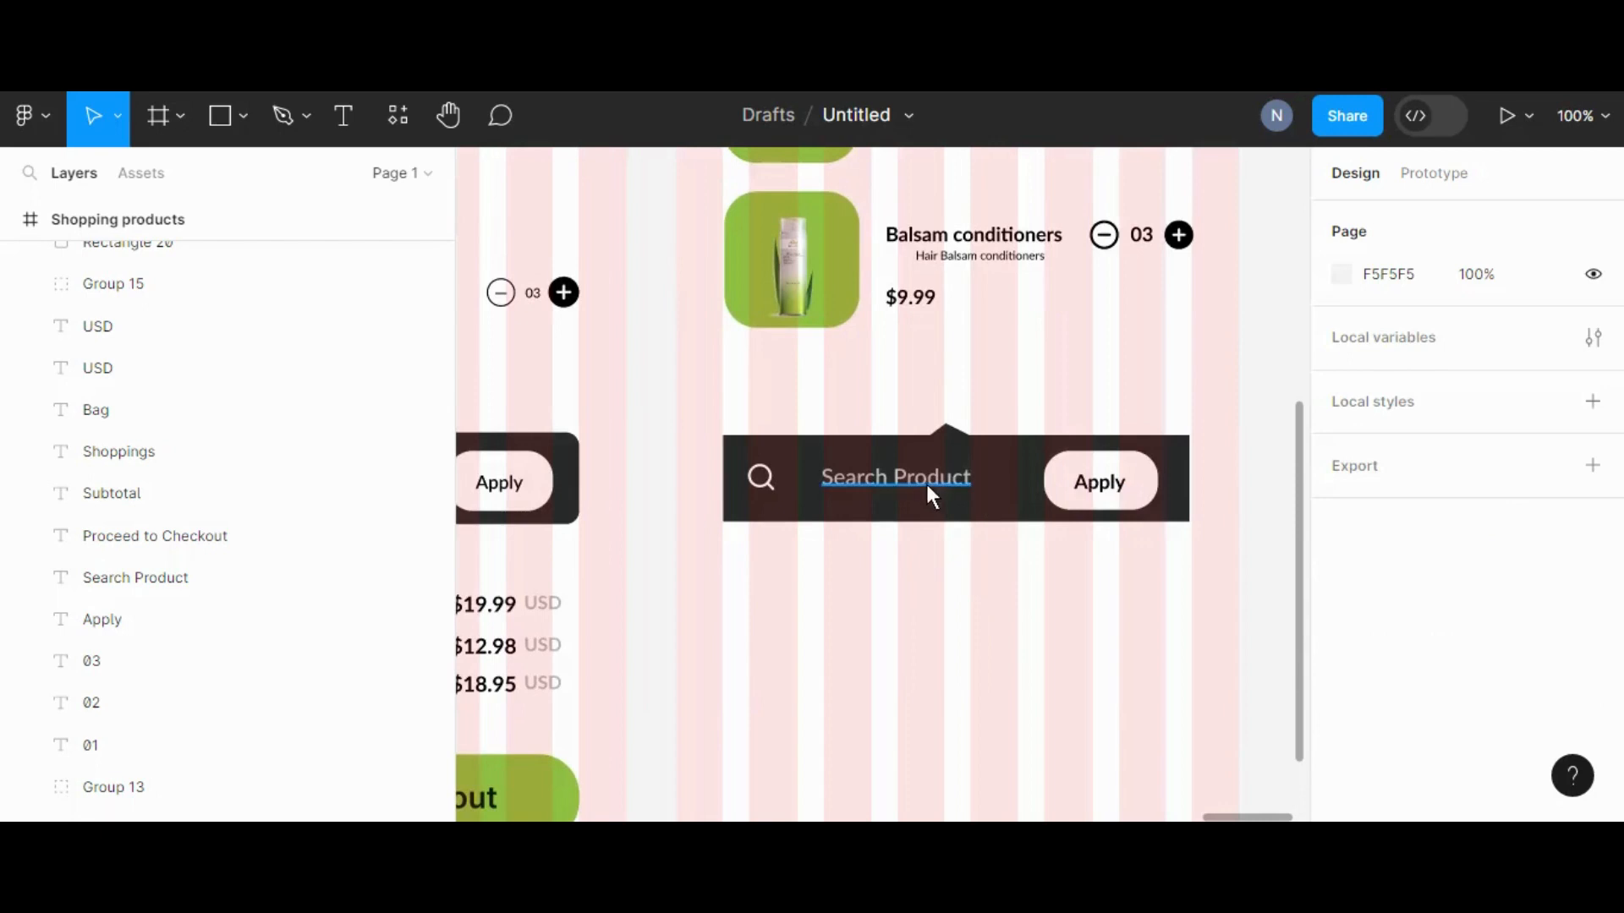
click(930, 495)
shift+click(1144, 489)
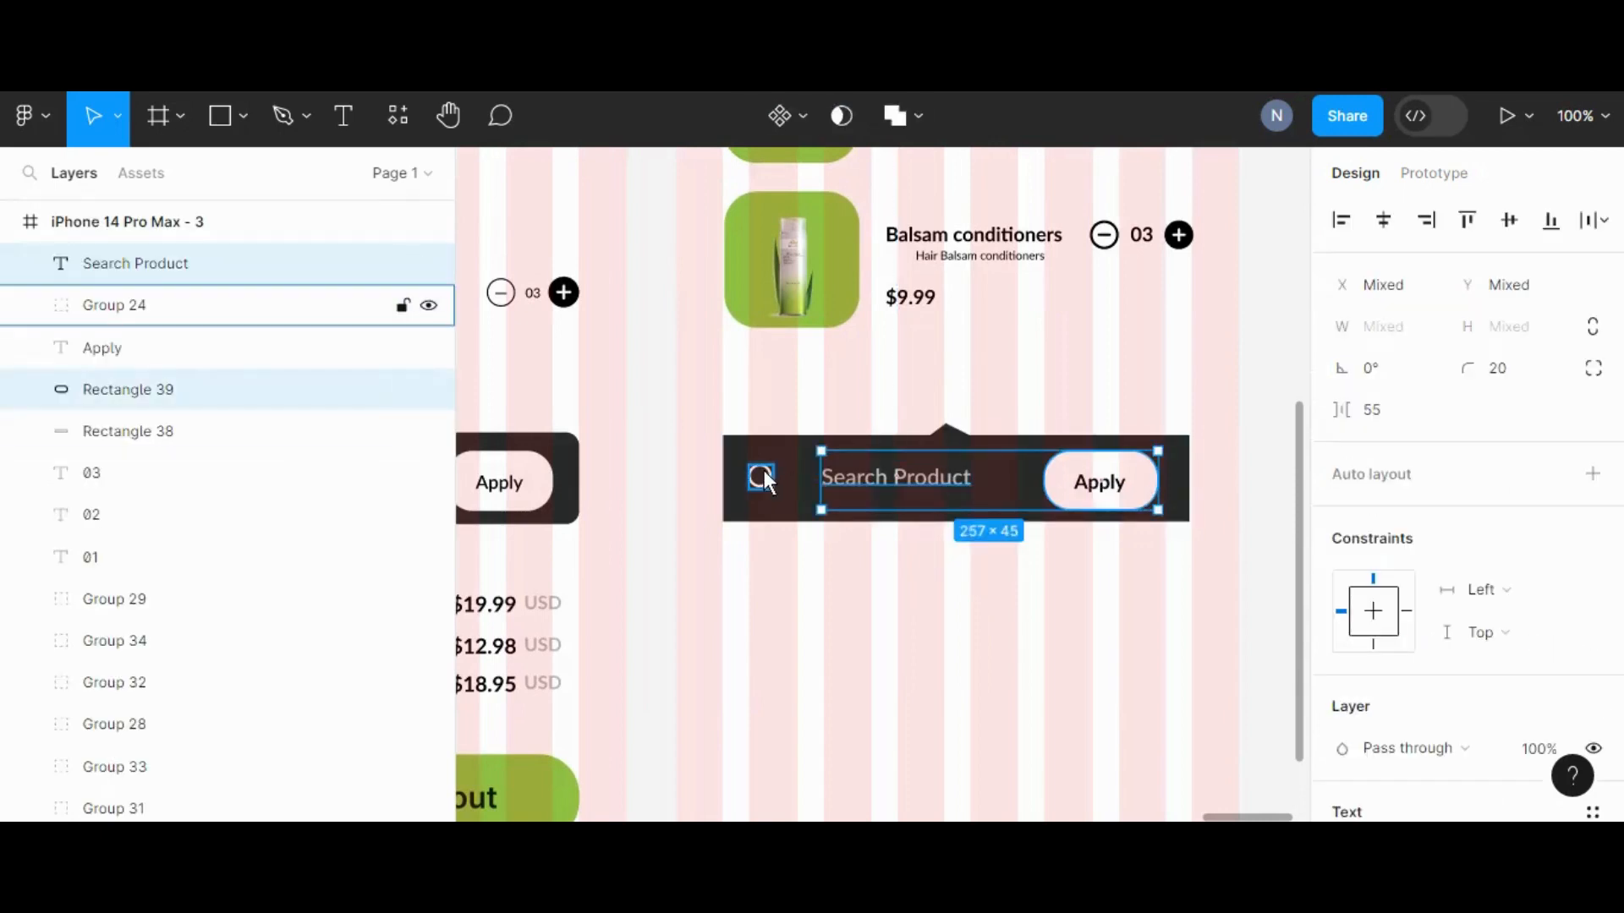
shift+click(764, 480)
click(1510, 222)
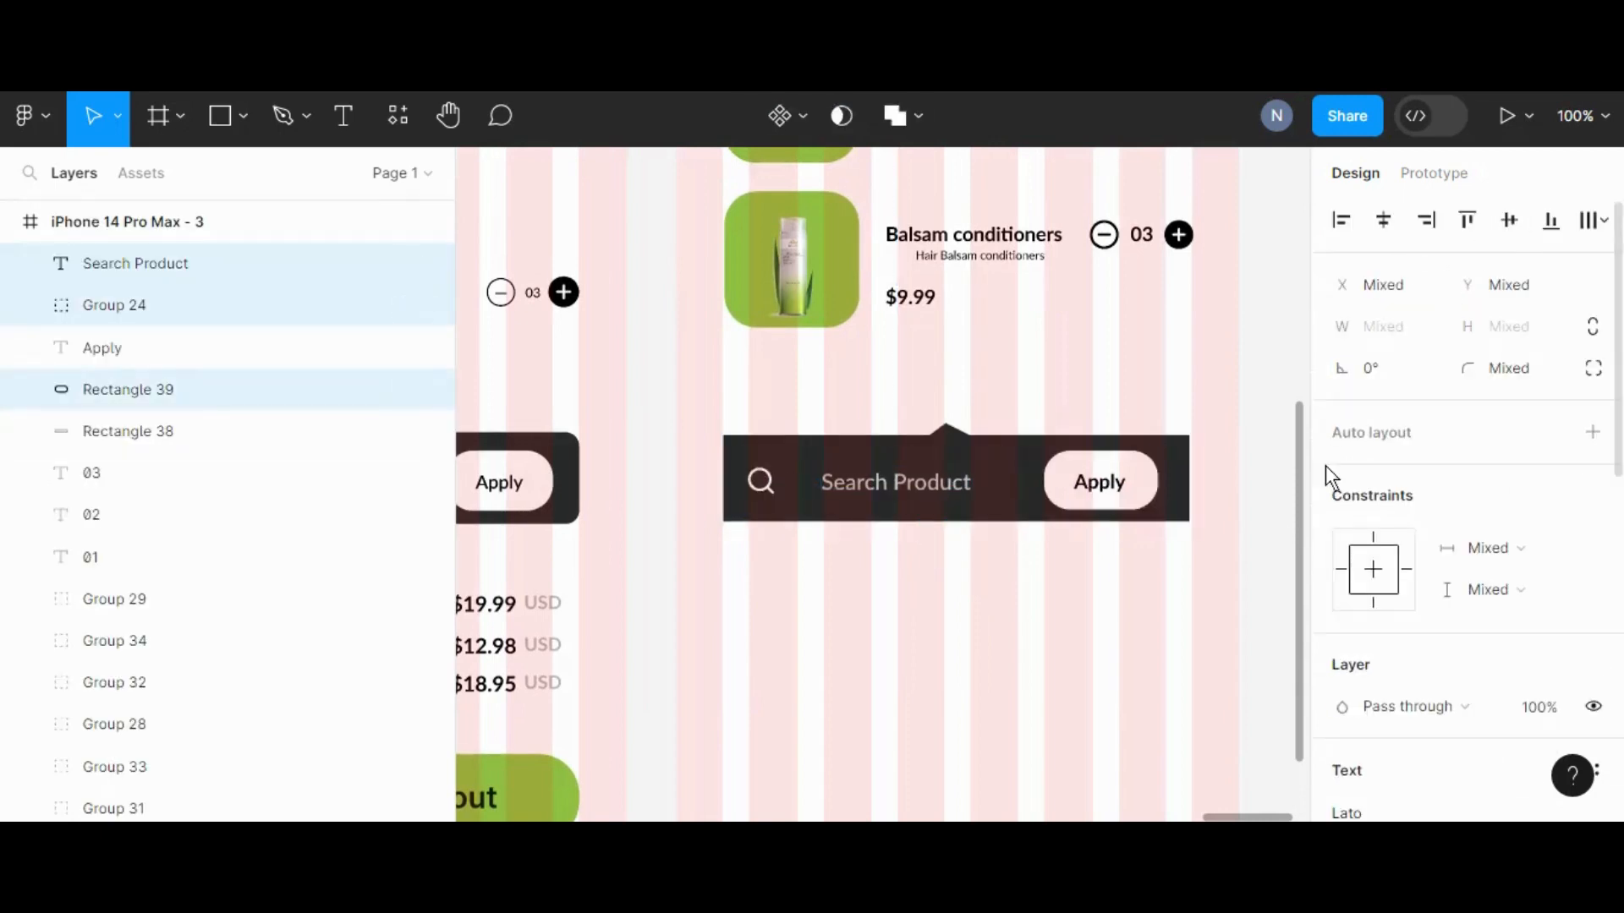
click(1255, 545)
key(minus)
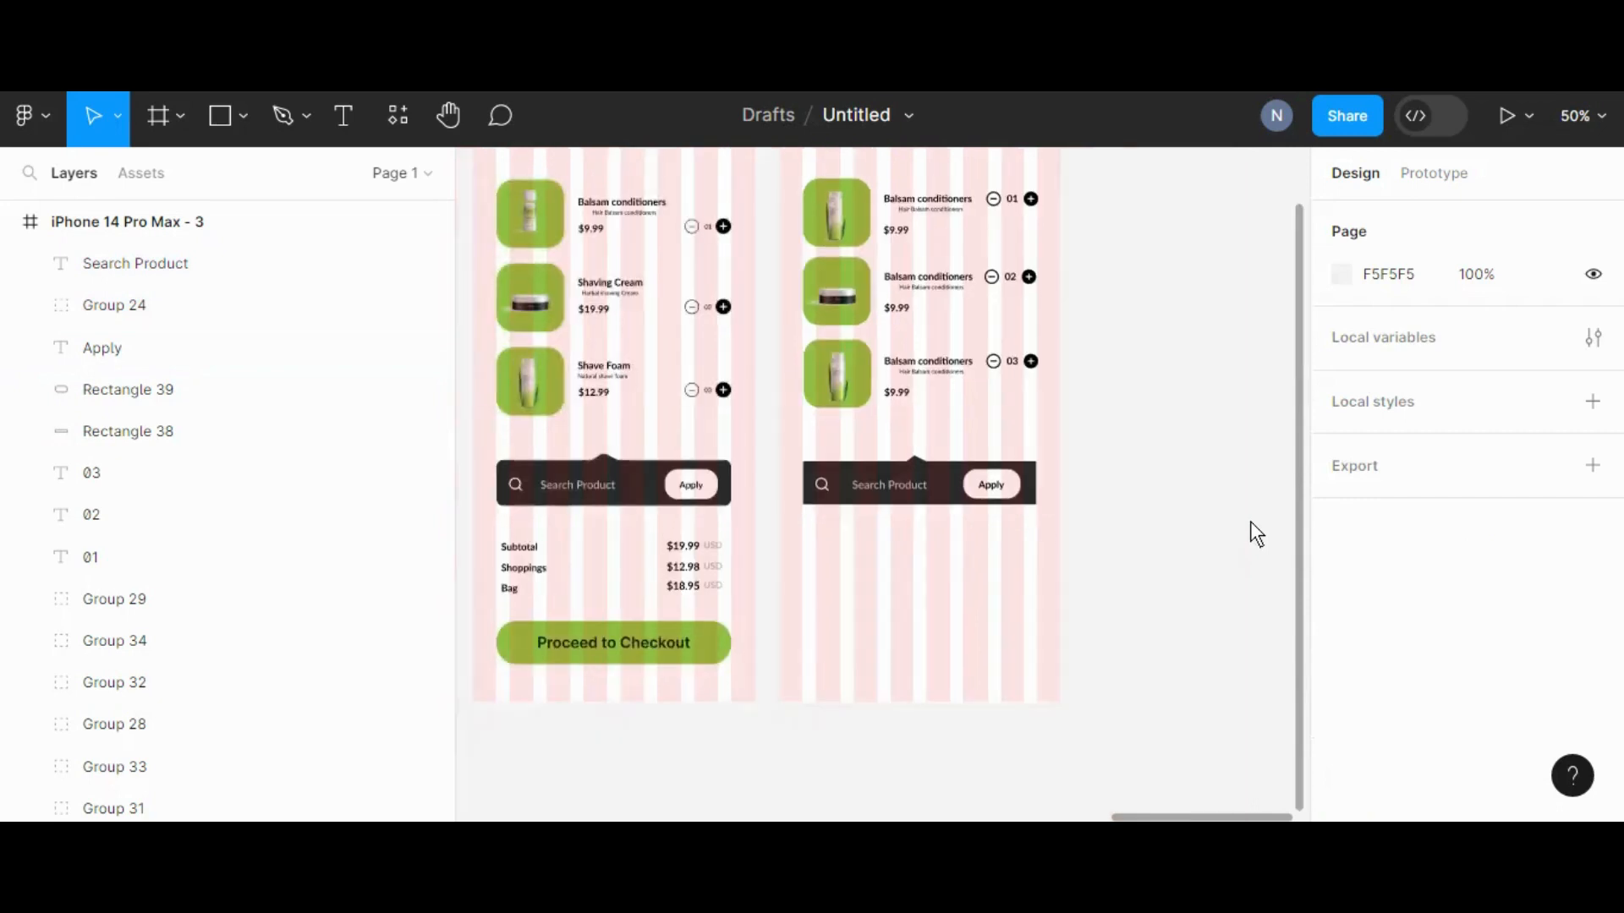
Check the original dark bar's corner radius and set the new bar's radius to 10
scroll(1112, 529, down, 2)
scroll(1118, 542, down, 1)
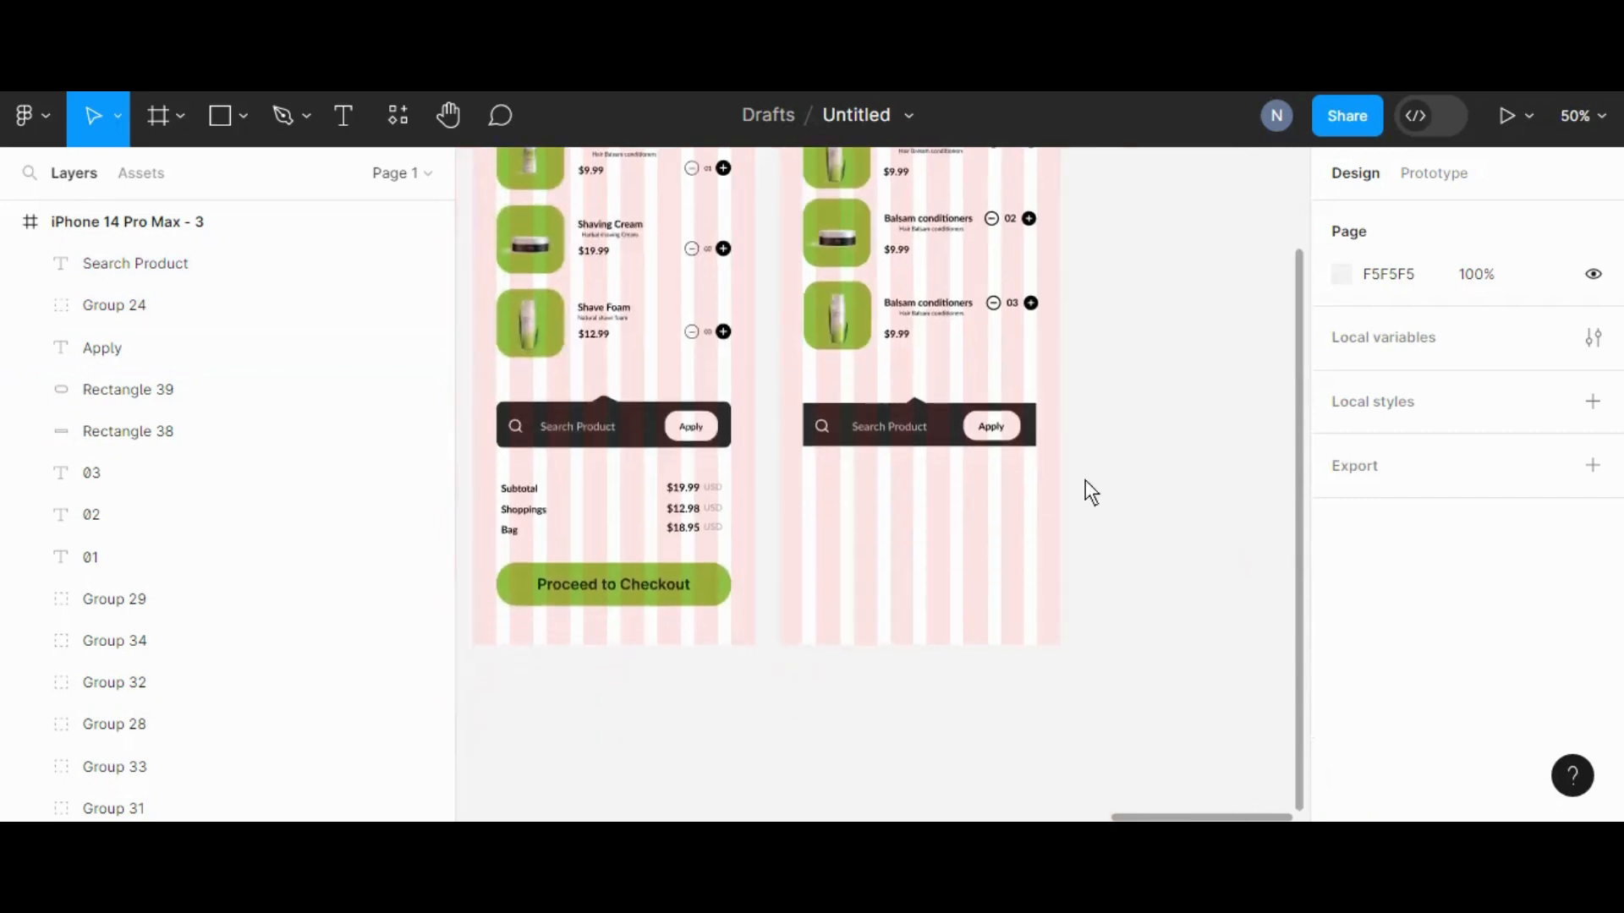
click(1032, 419)
click(1134, 479)
click(727, 445)
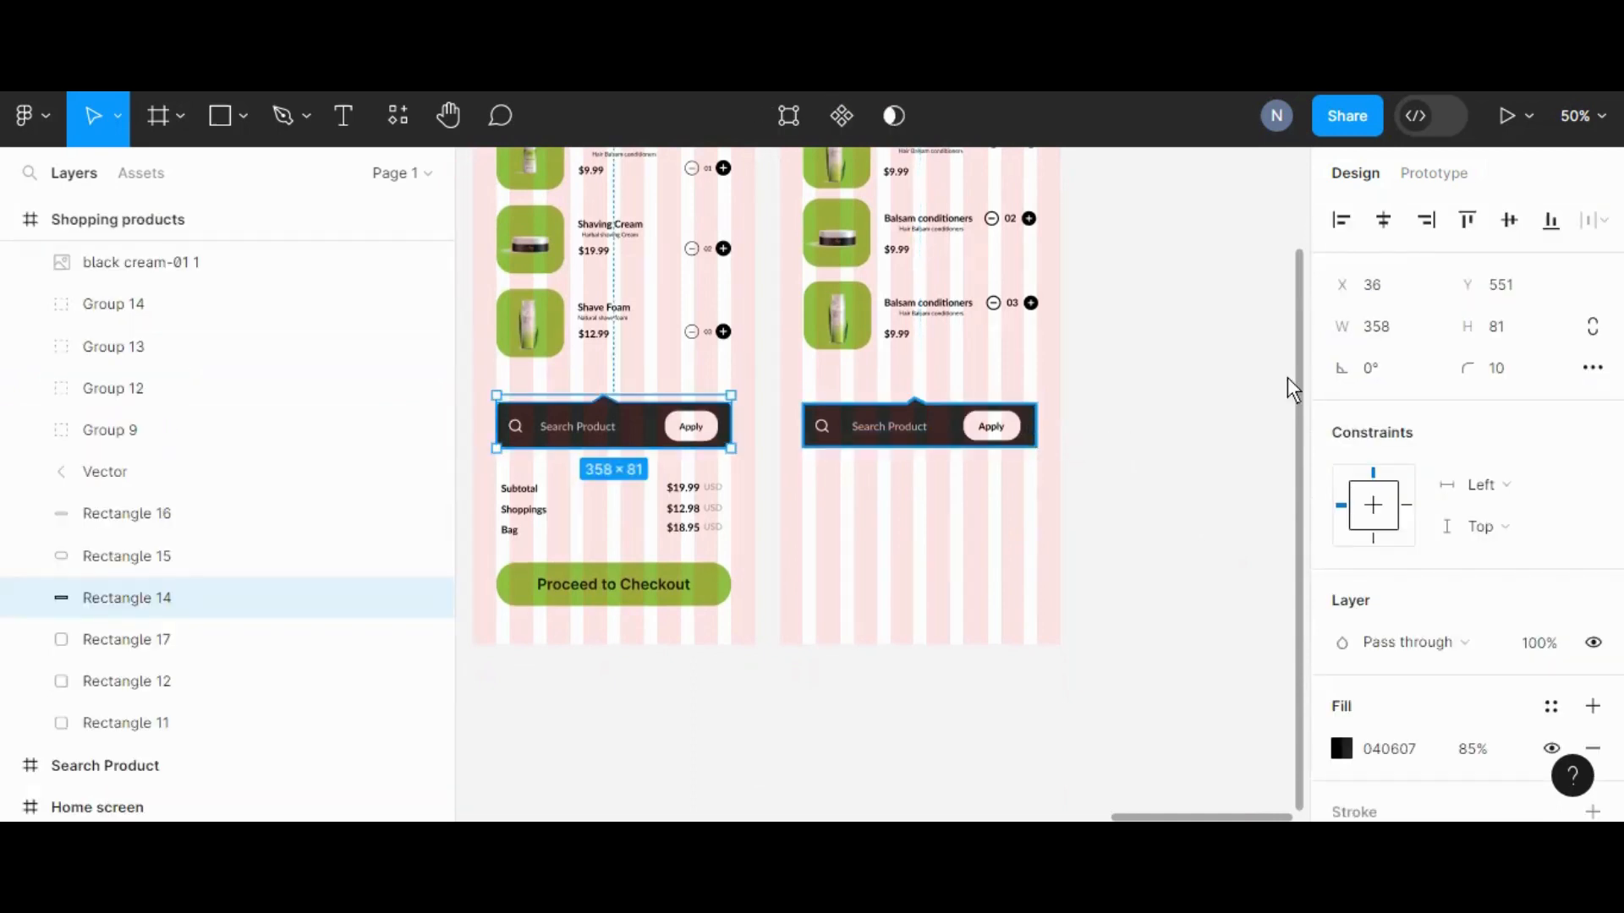
click(1028, 432)
click(1518, 375)
text(10)
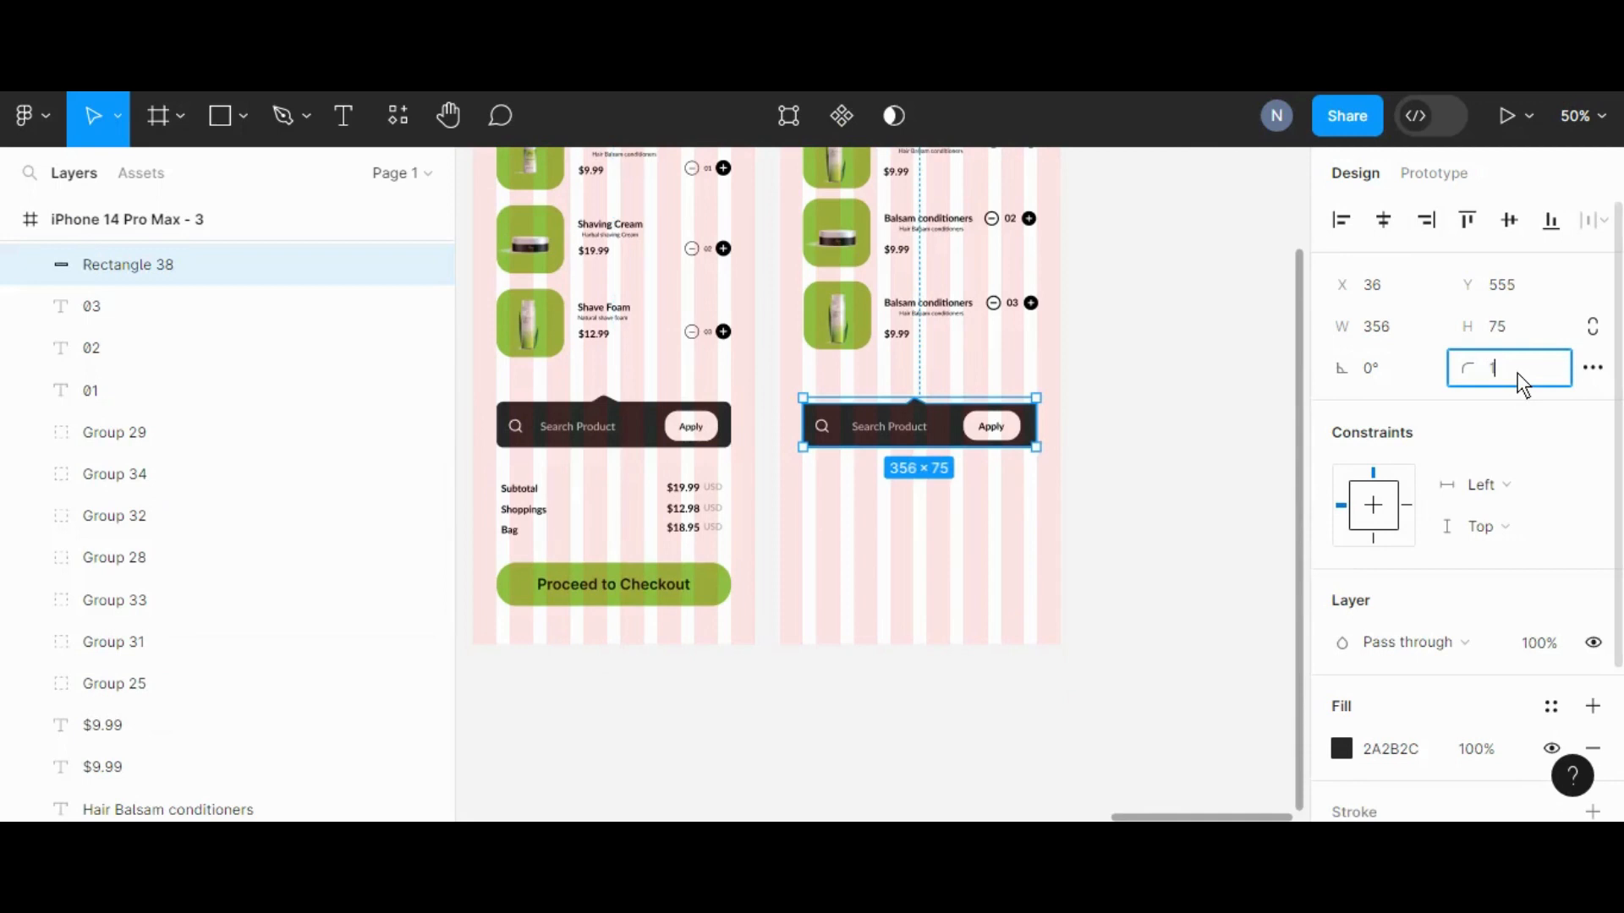
click(1186, 582)
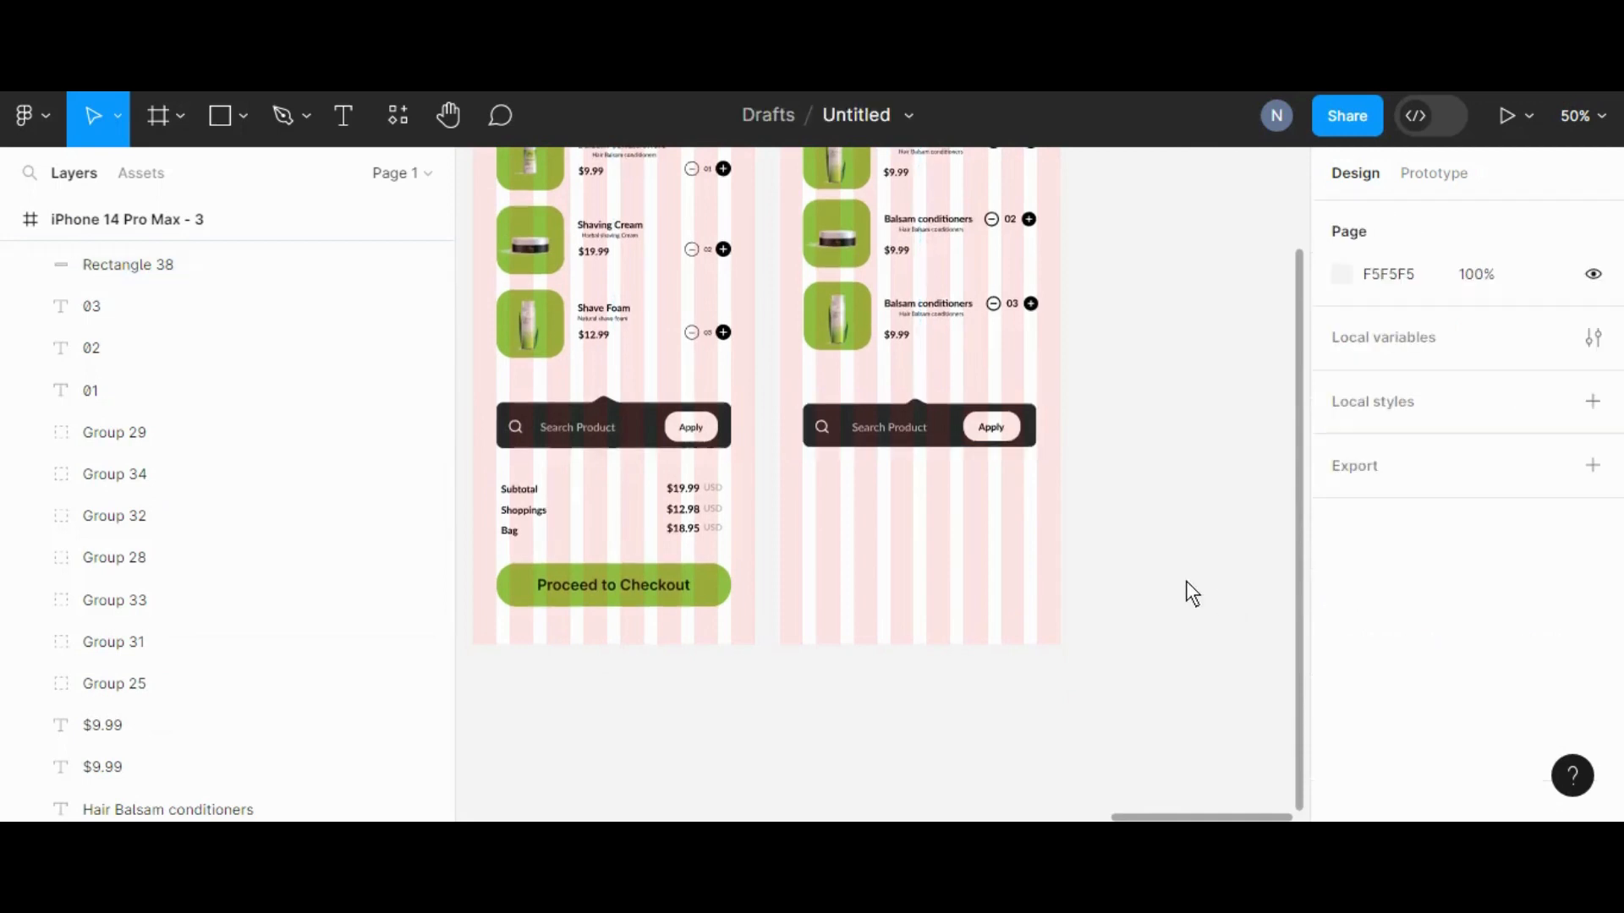
Copy the Subtotal, Shoppings and Bag rows with their USD prices to the new screen, below the search bar
drag(588, 506, 974, 510)
key(Return)
click(1096, 512)
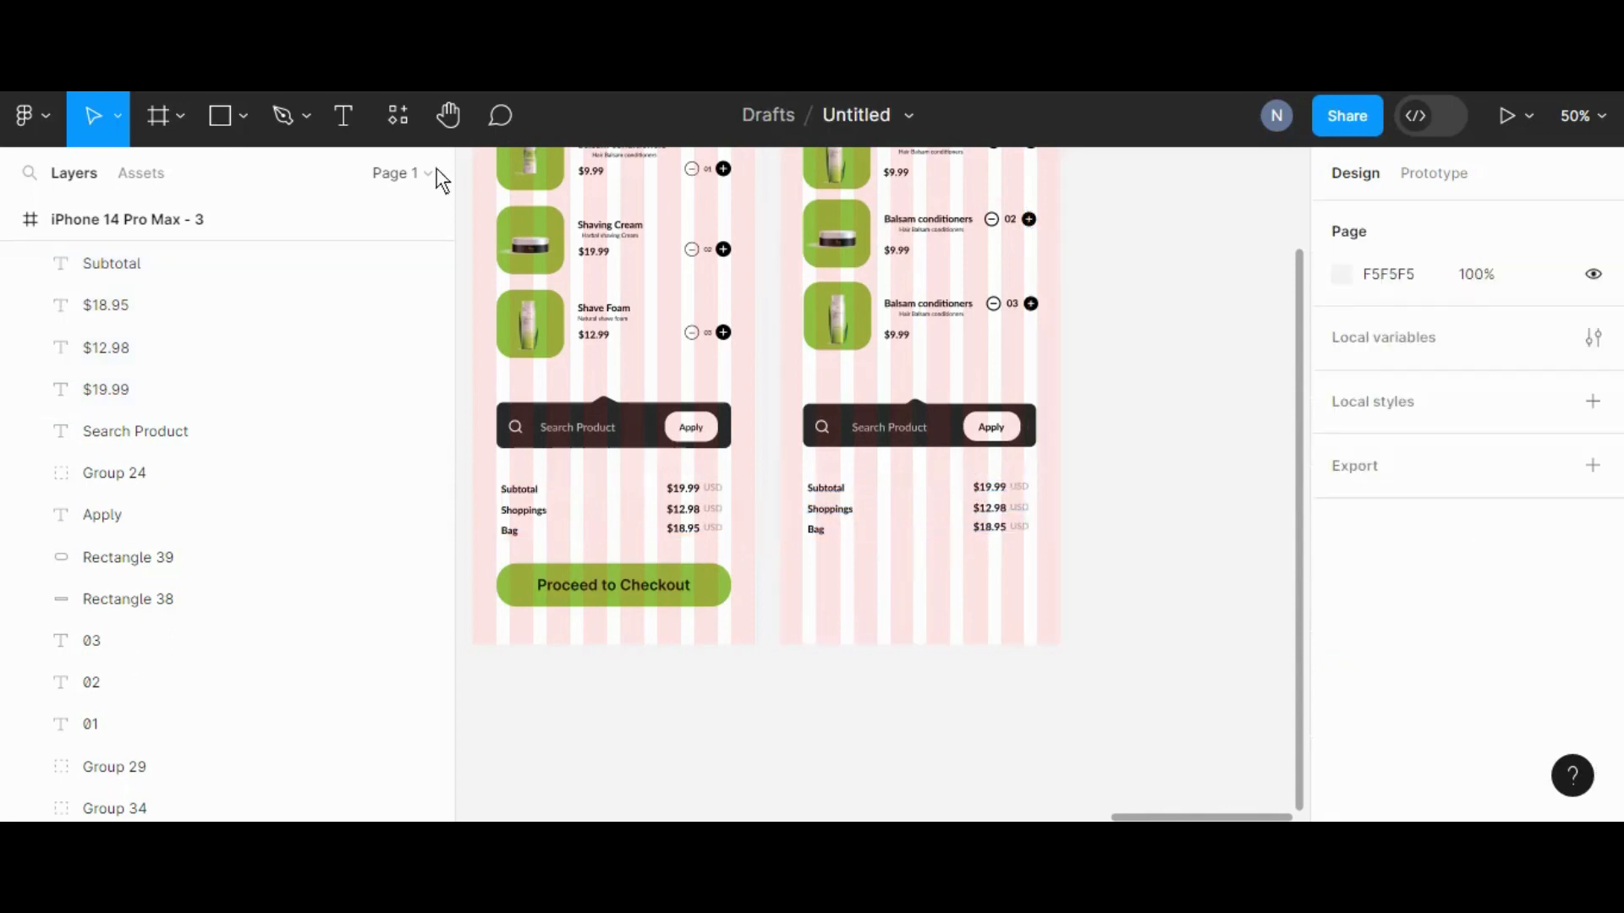
Draw a rectangle of about 355 × 68 below the new price rows for the checkout button and set its corner radius to 30
click(723, 598)
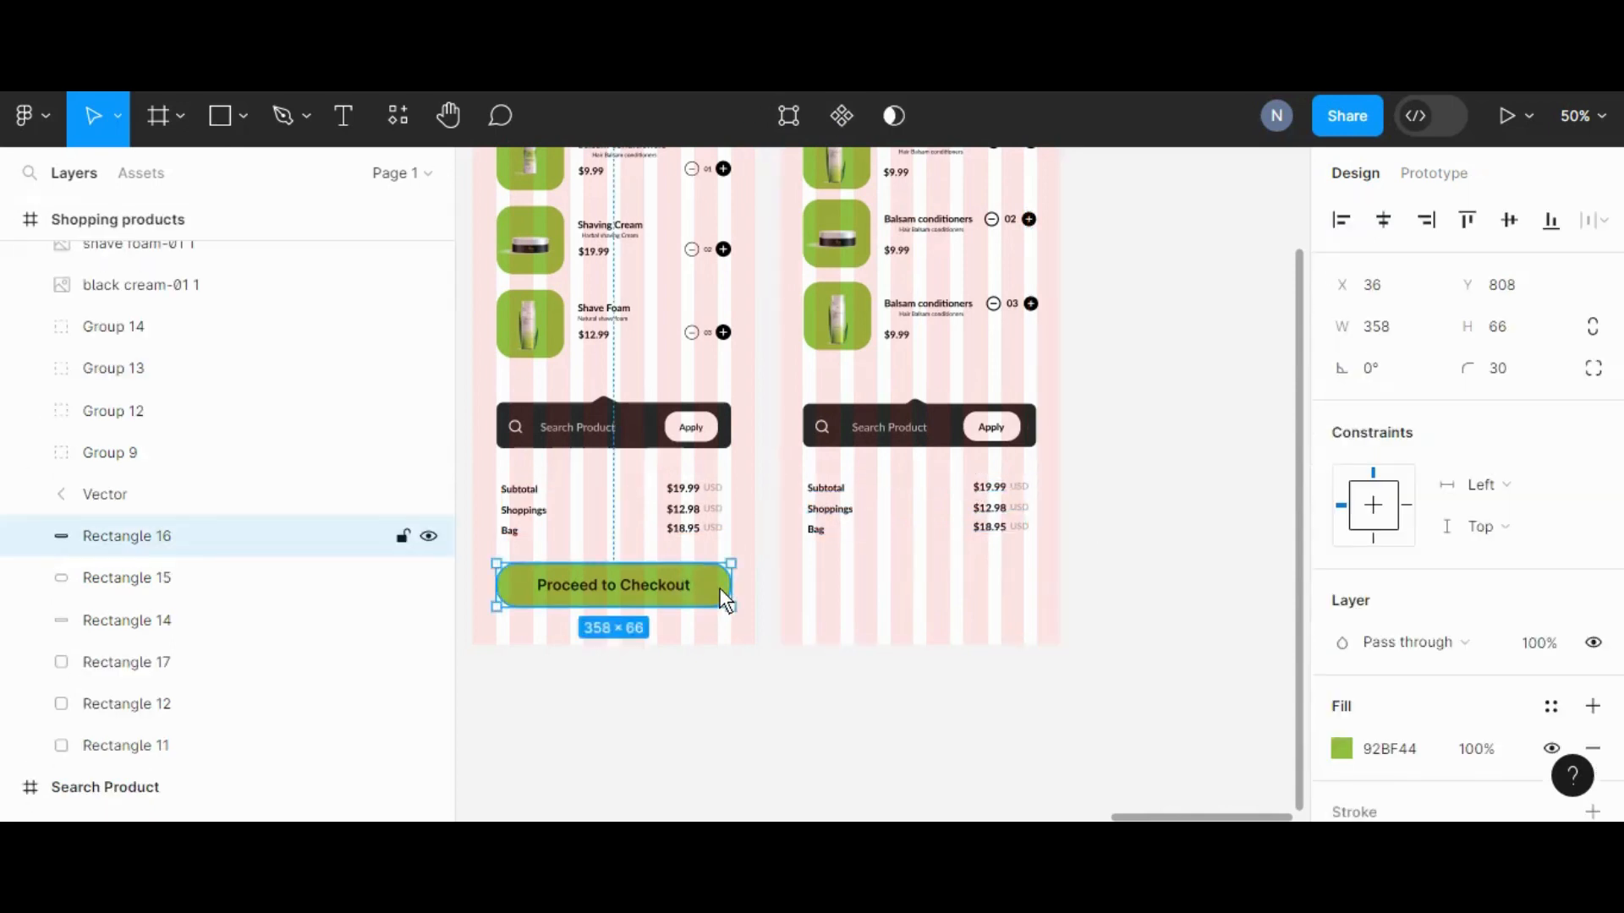
click(245, 115)
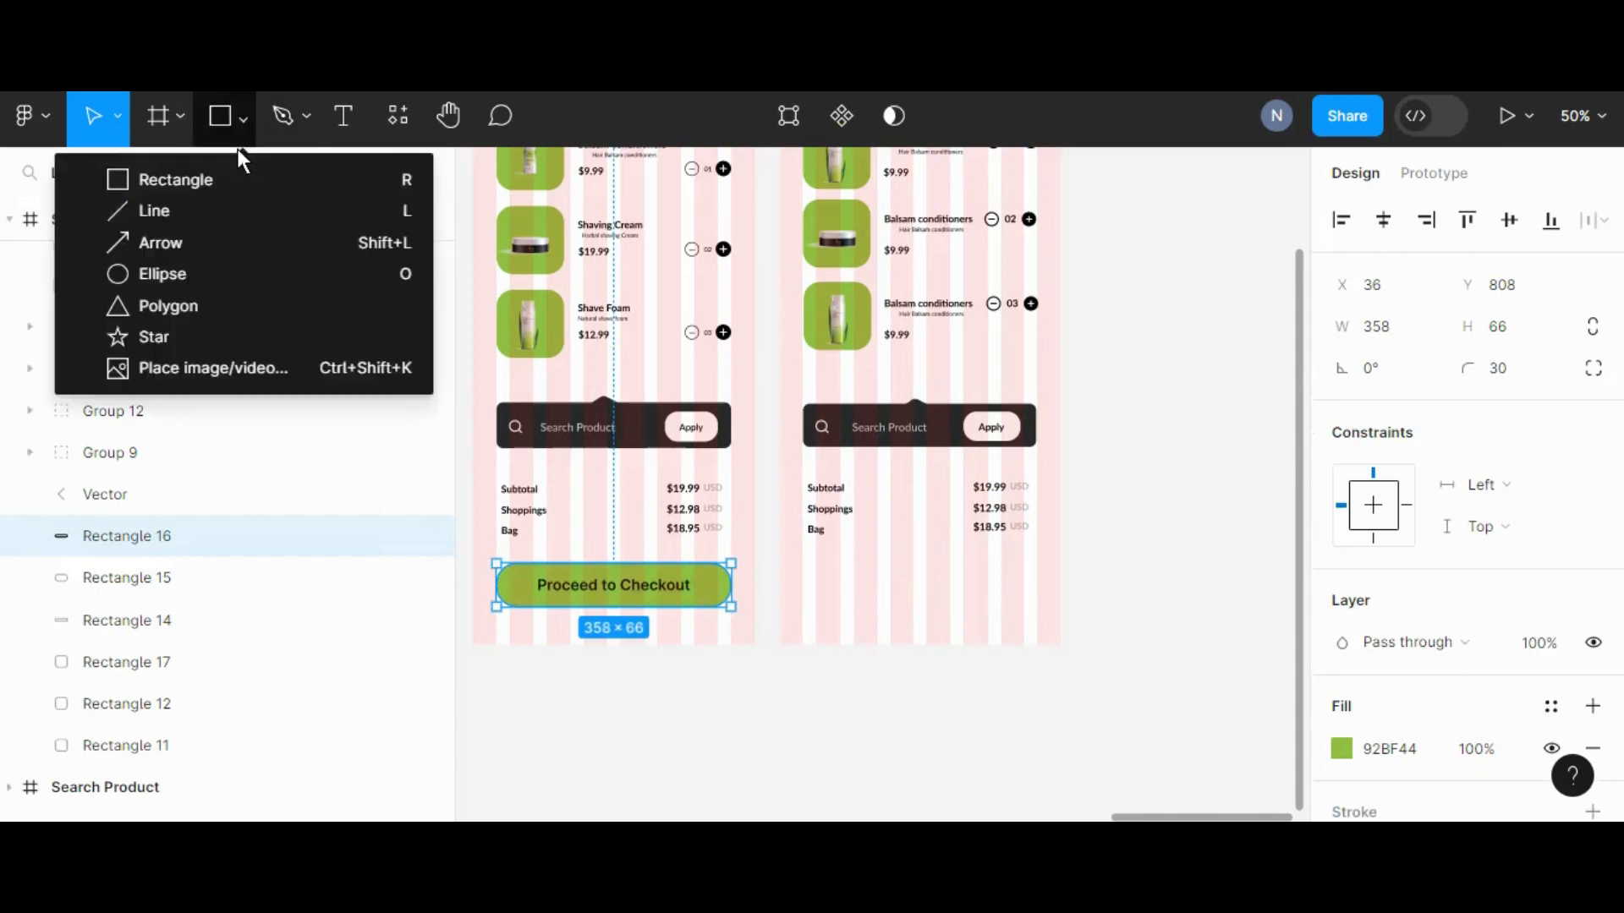
click(241, 180)
drag(805, 575, 1036, 618)
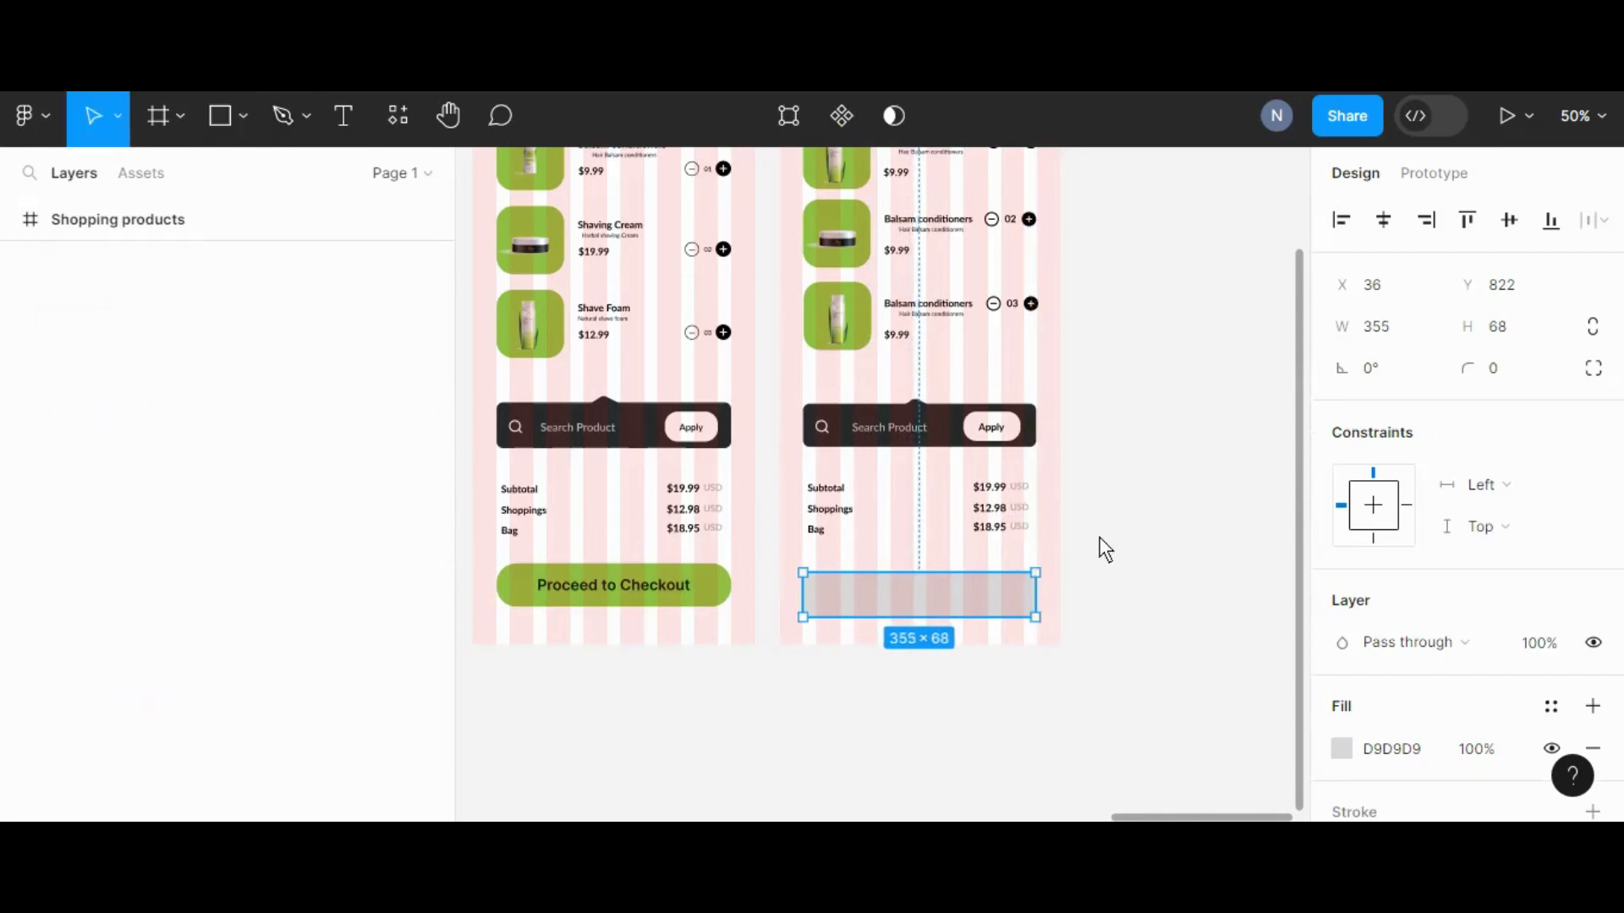
click(1518, 380)
key(BackSpace)
text(30)
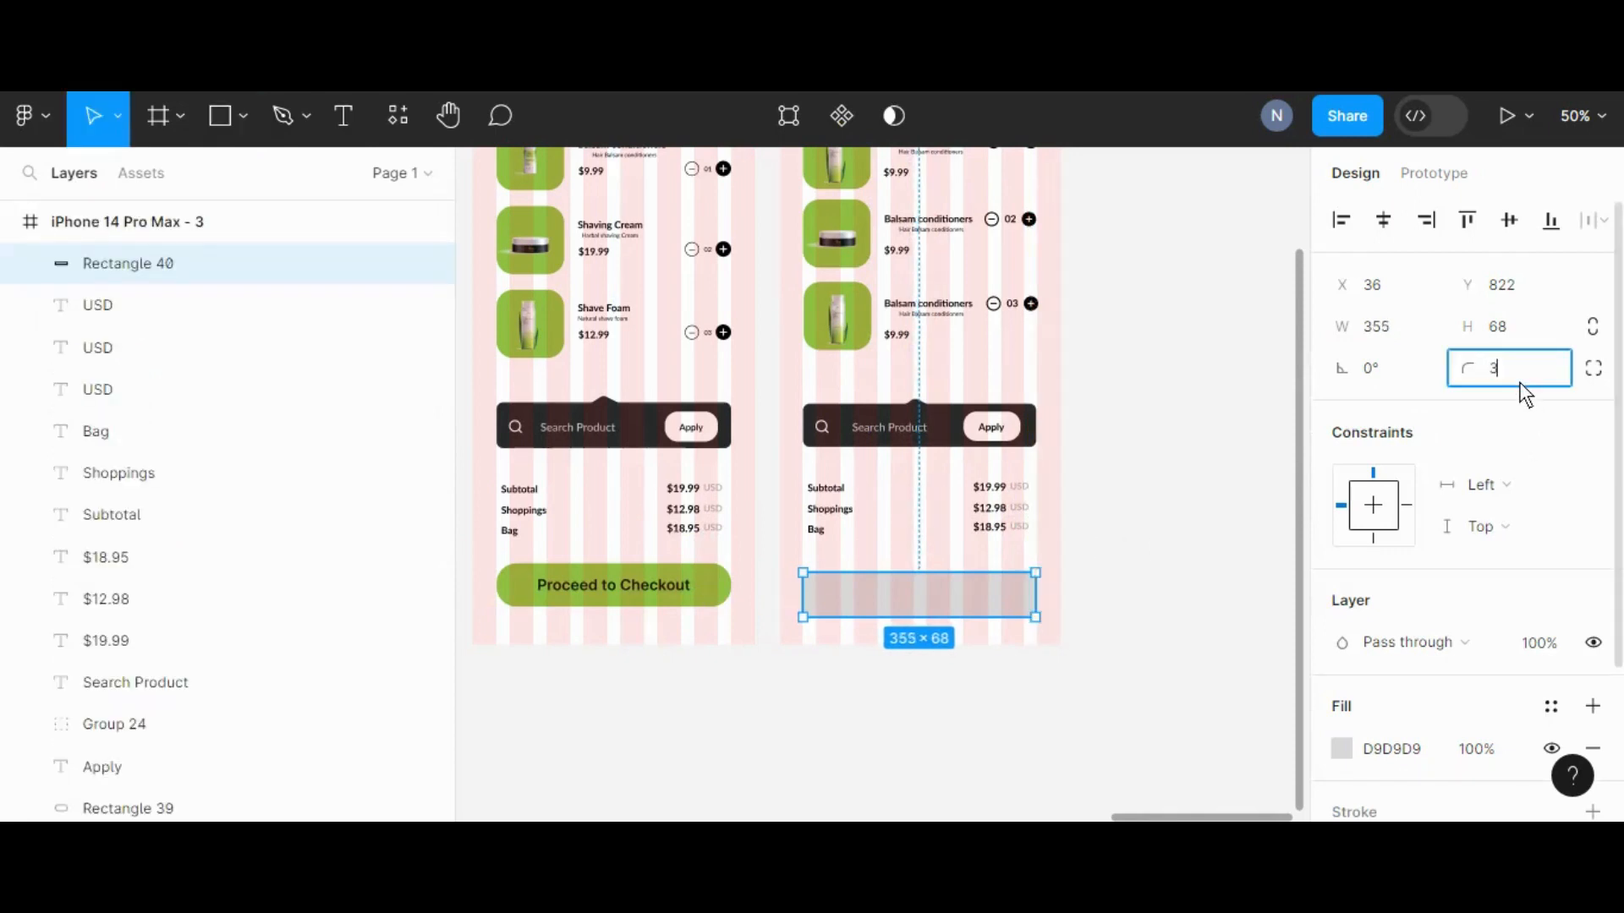
click(1214, 578)
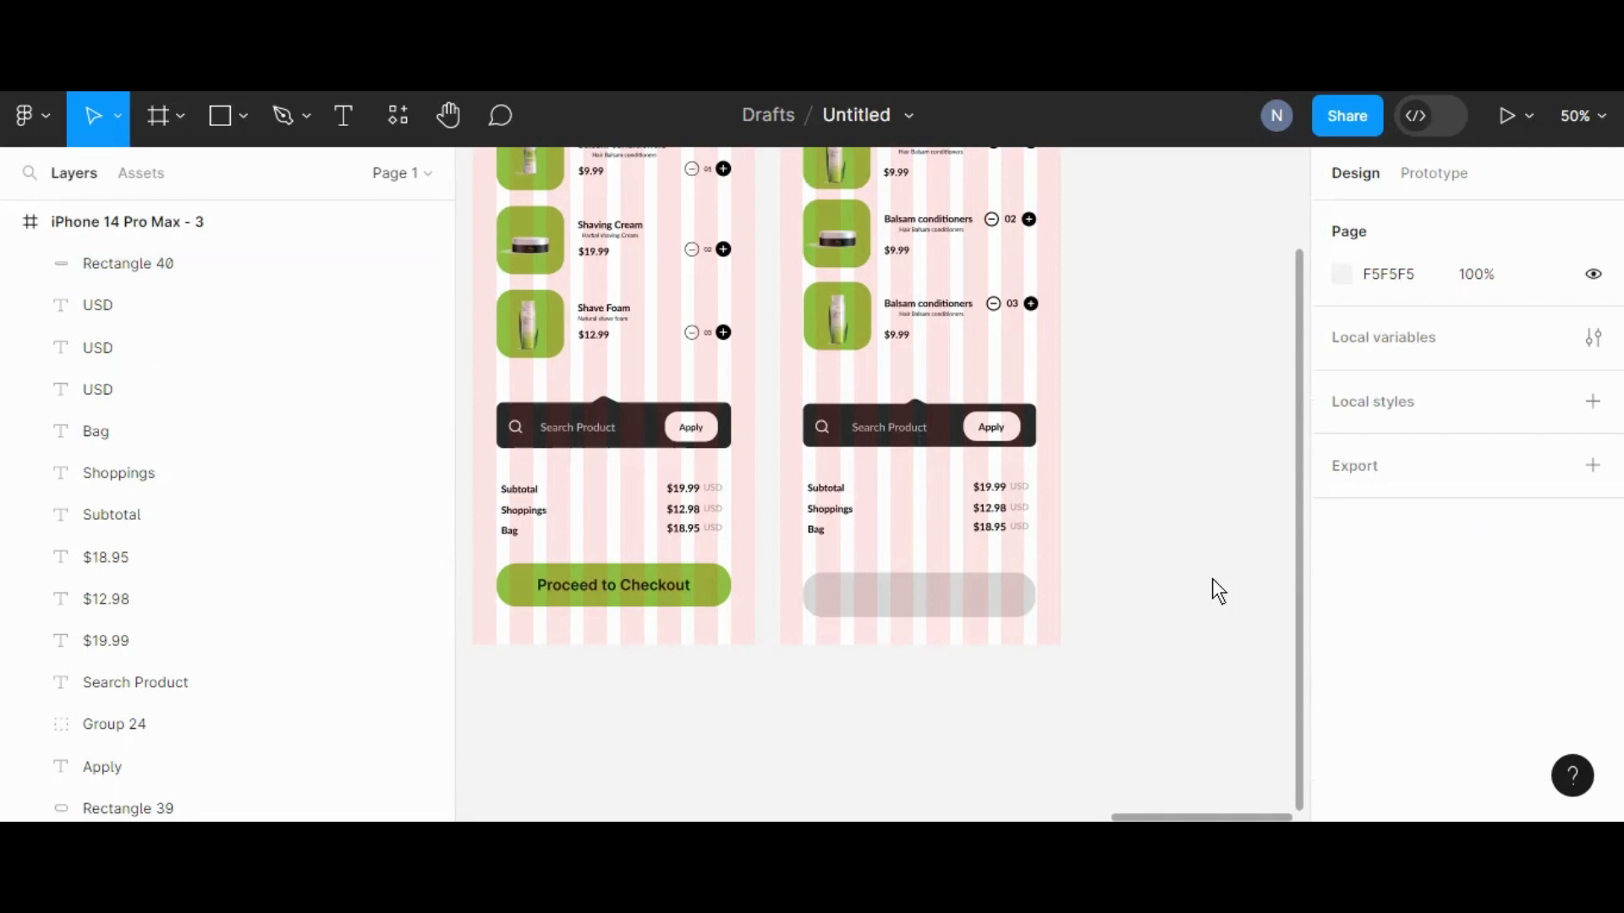
Move the new rounded rectangle up to X 43, Y 806, vertically centred with the original checkout button
drag(952, 602, 952, 597)
shift+click(724, 582)
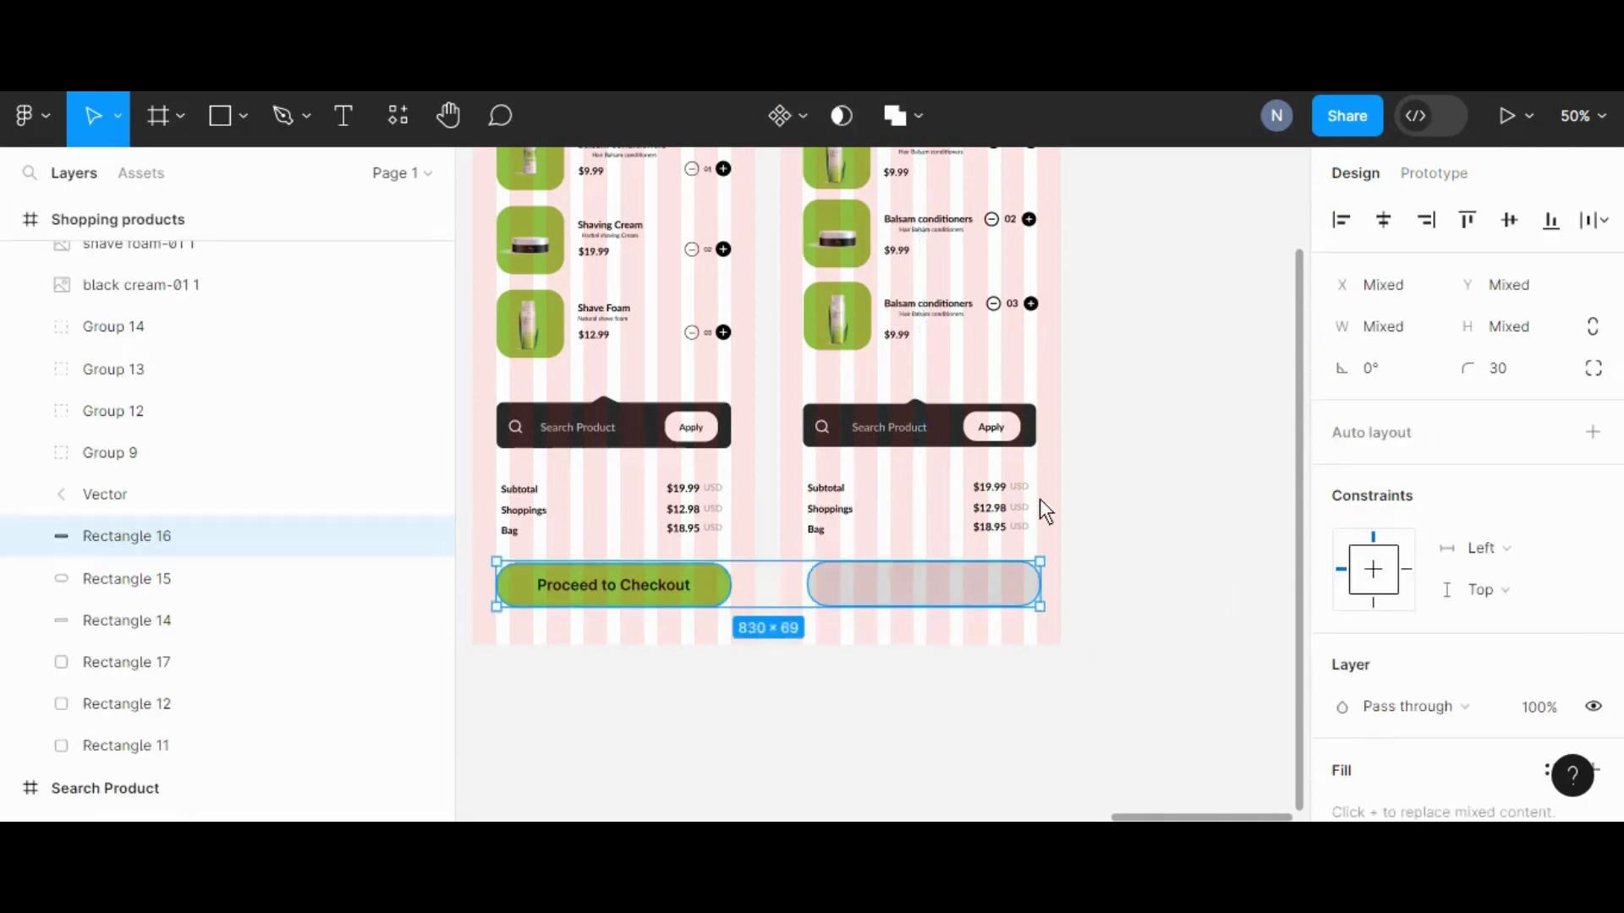
click(1512, 224)
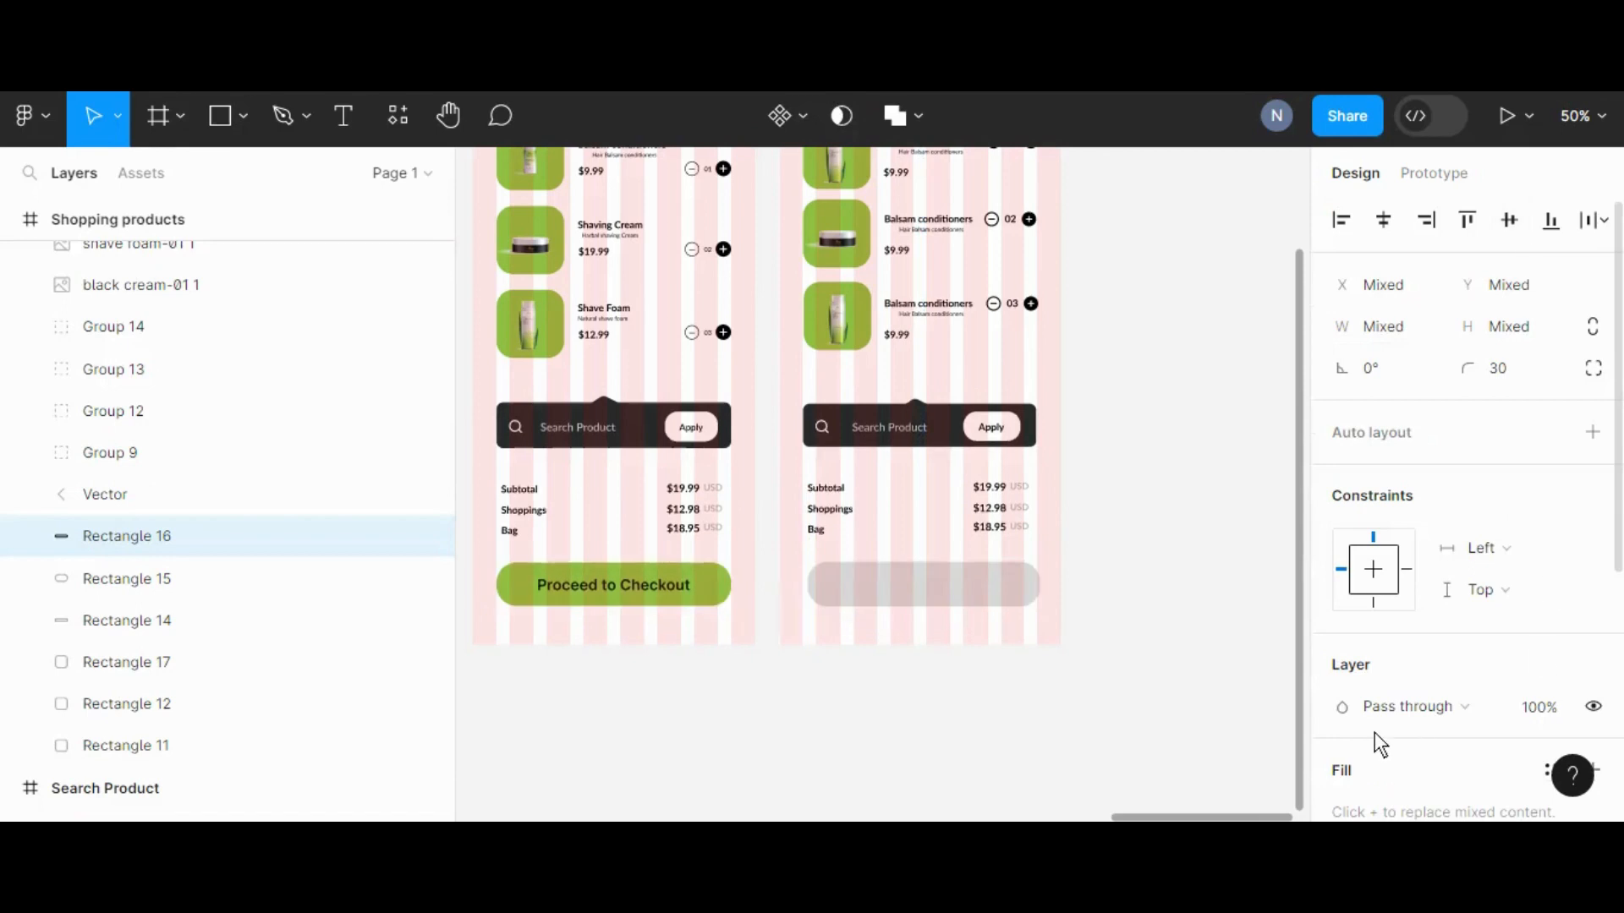
Fill the new checkout button rectangle with the green document colour 92BF44
scroll(1375, 732, down, 4)
click(1343, 624)
click(1343, 625)
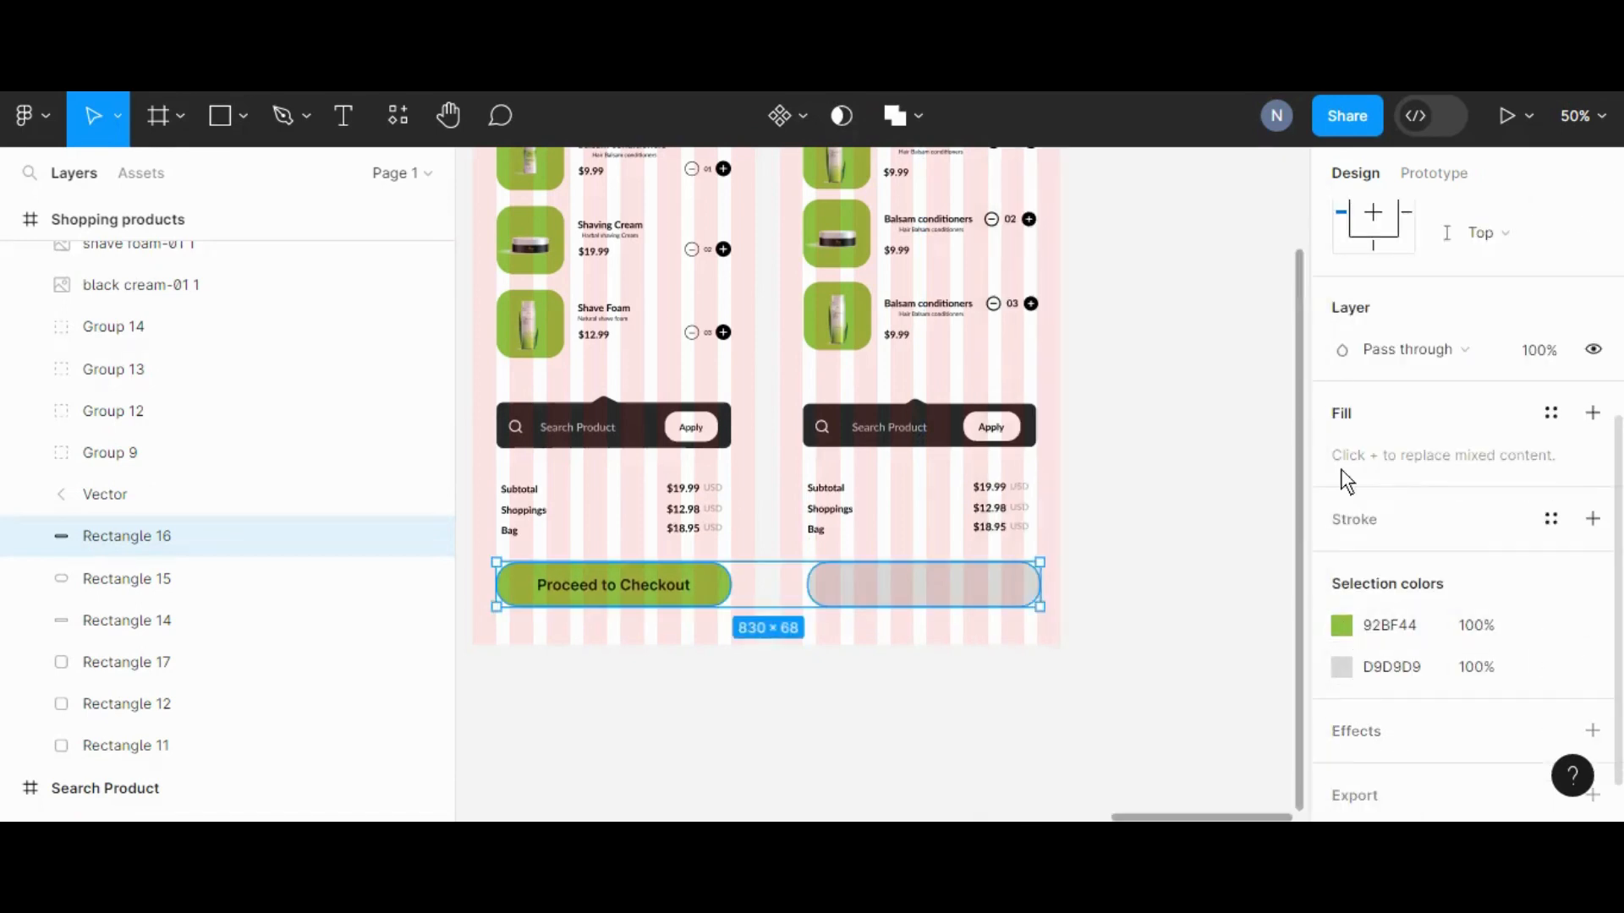
click(1133, 401)
click(1007, 568)
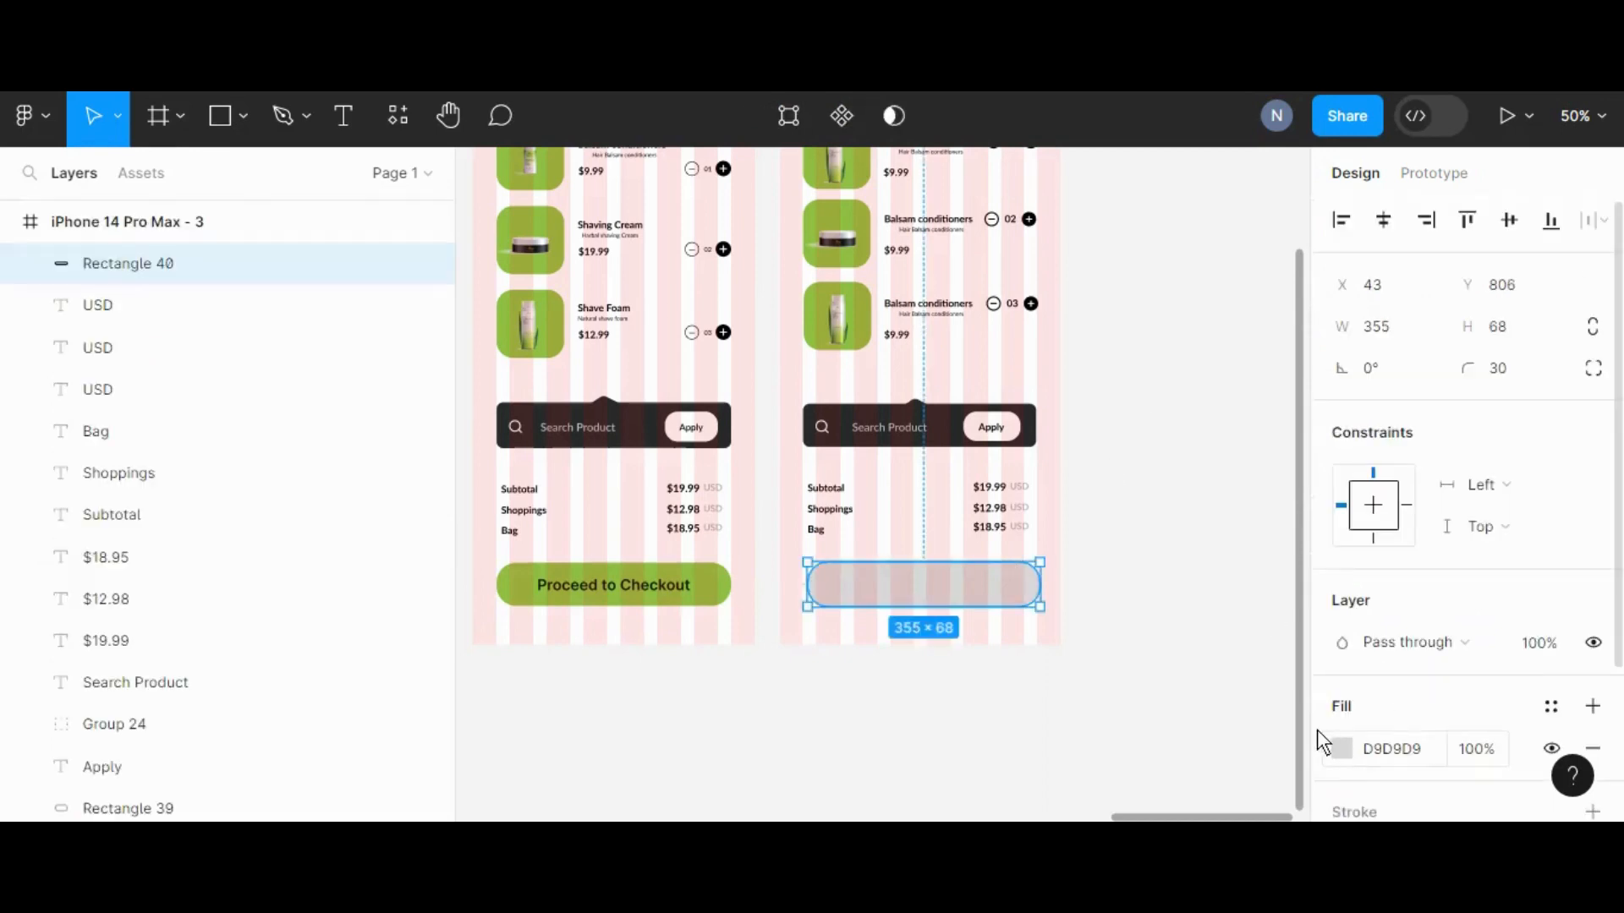
click(1341, 748)
click(1090, 788)
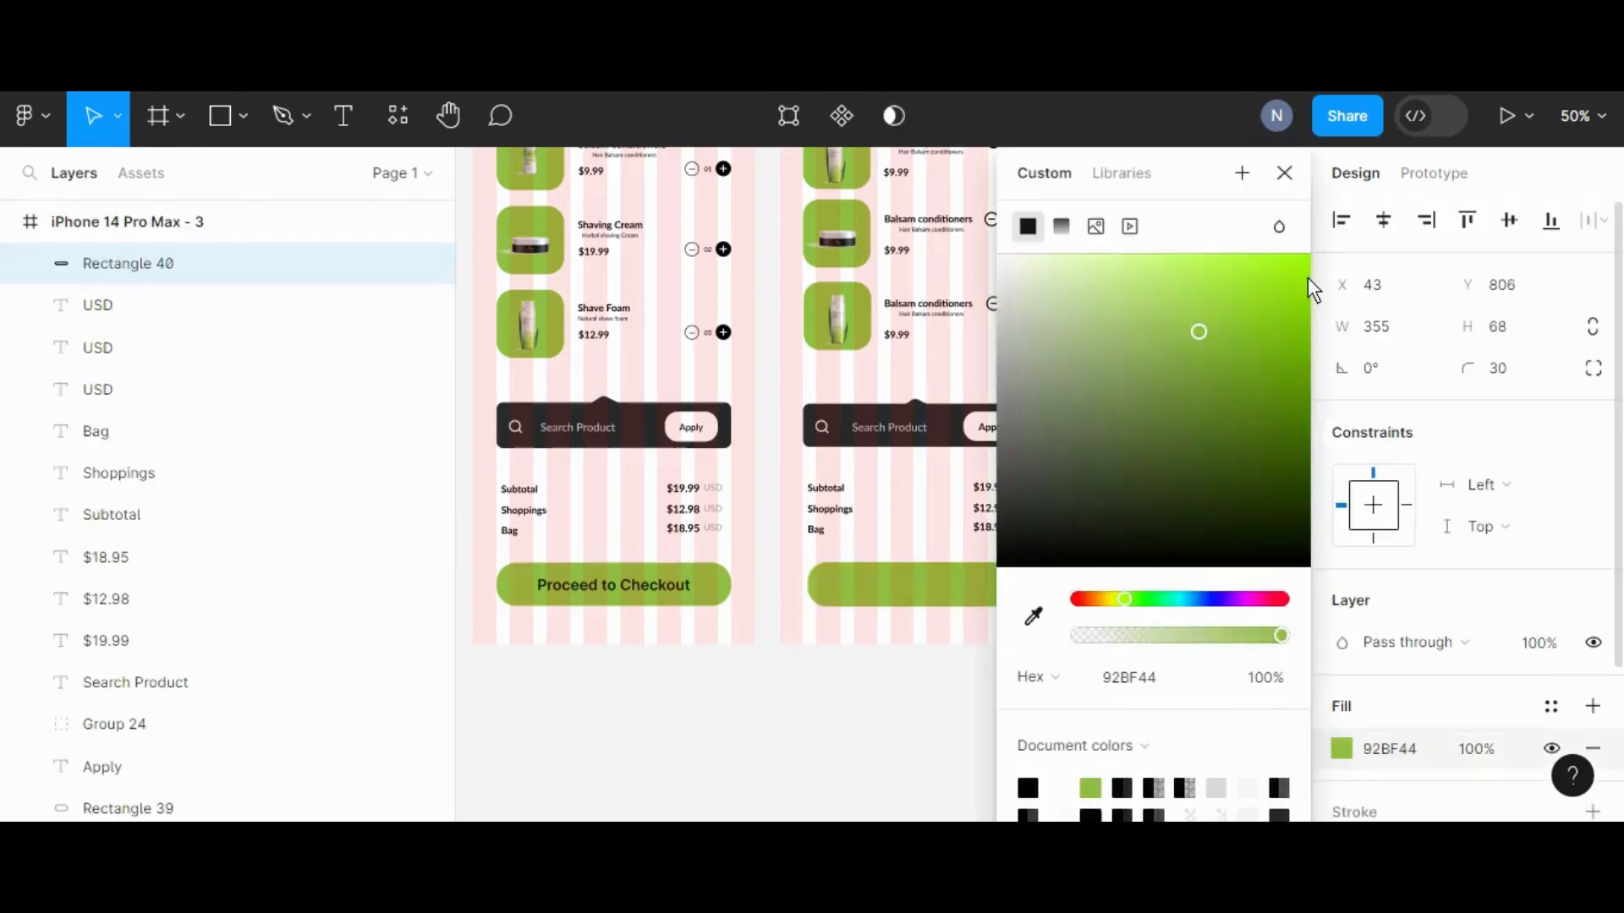
click(1284, 173)
click(1225, 569)
Copy the "Proceed to Checkout" text from the original button onto the new green button
drag(626, 587, 931, 587)
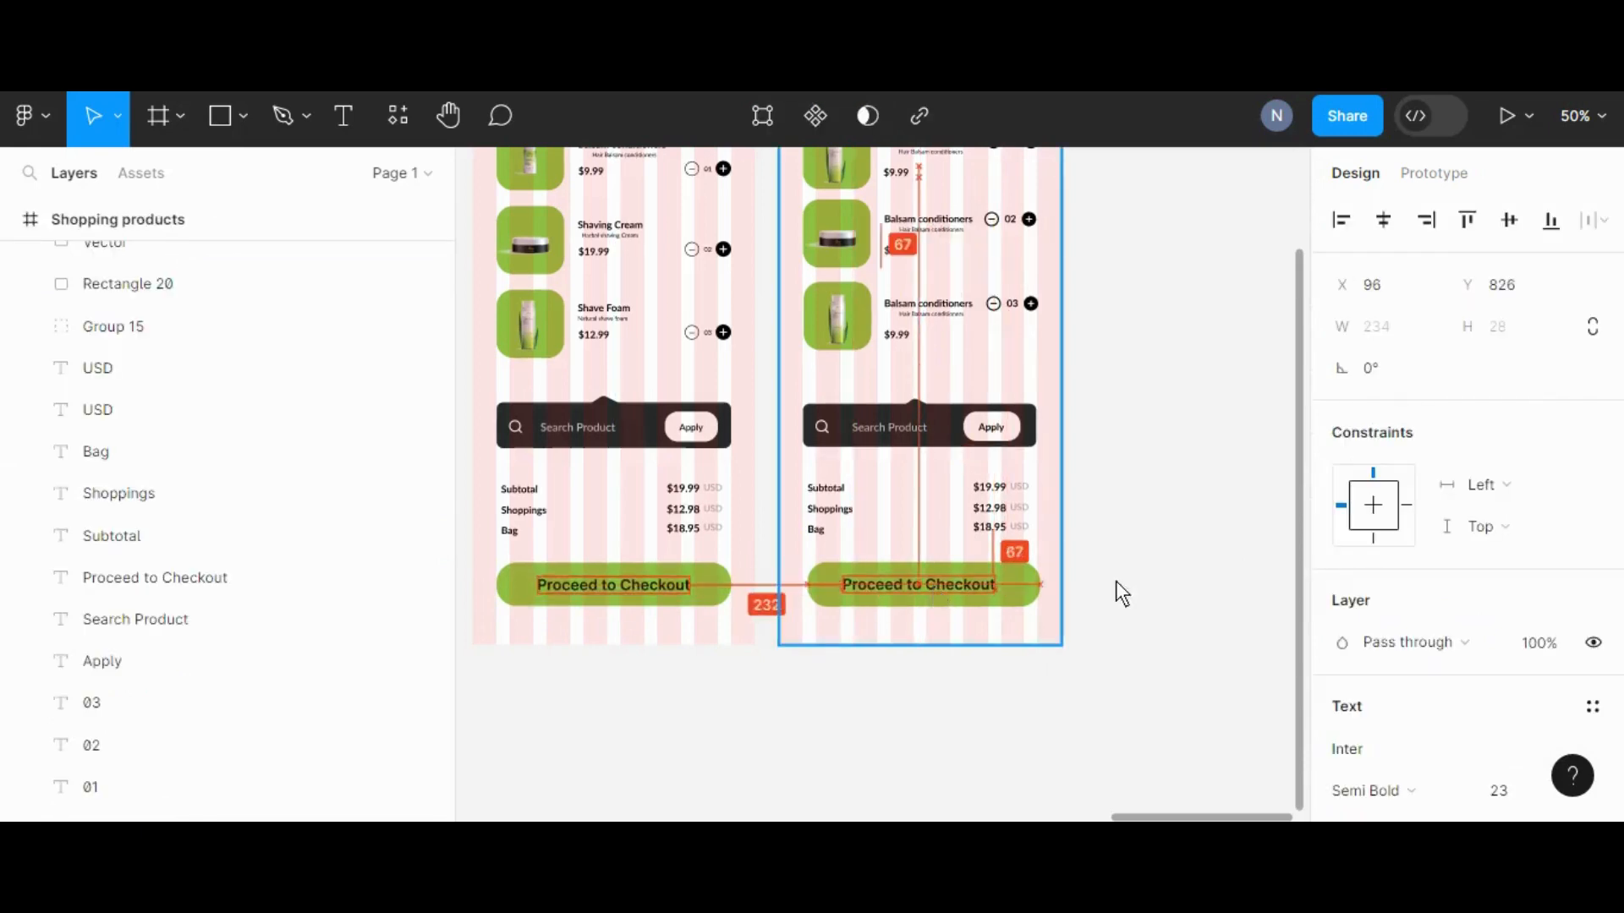
click(1159, 576)
key(minus)
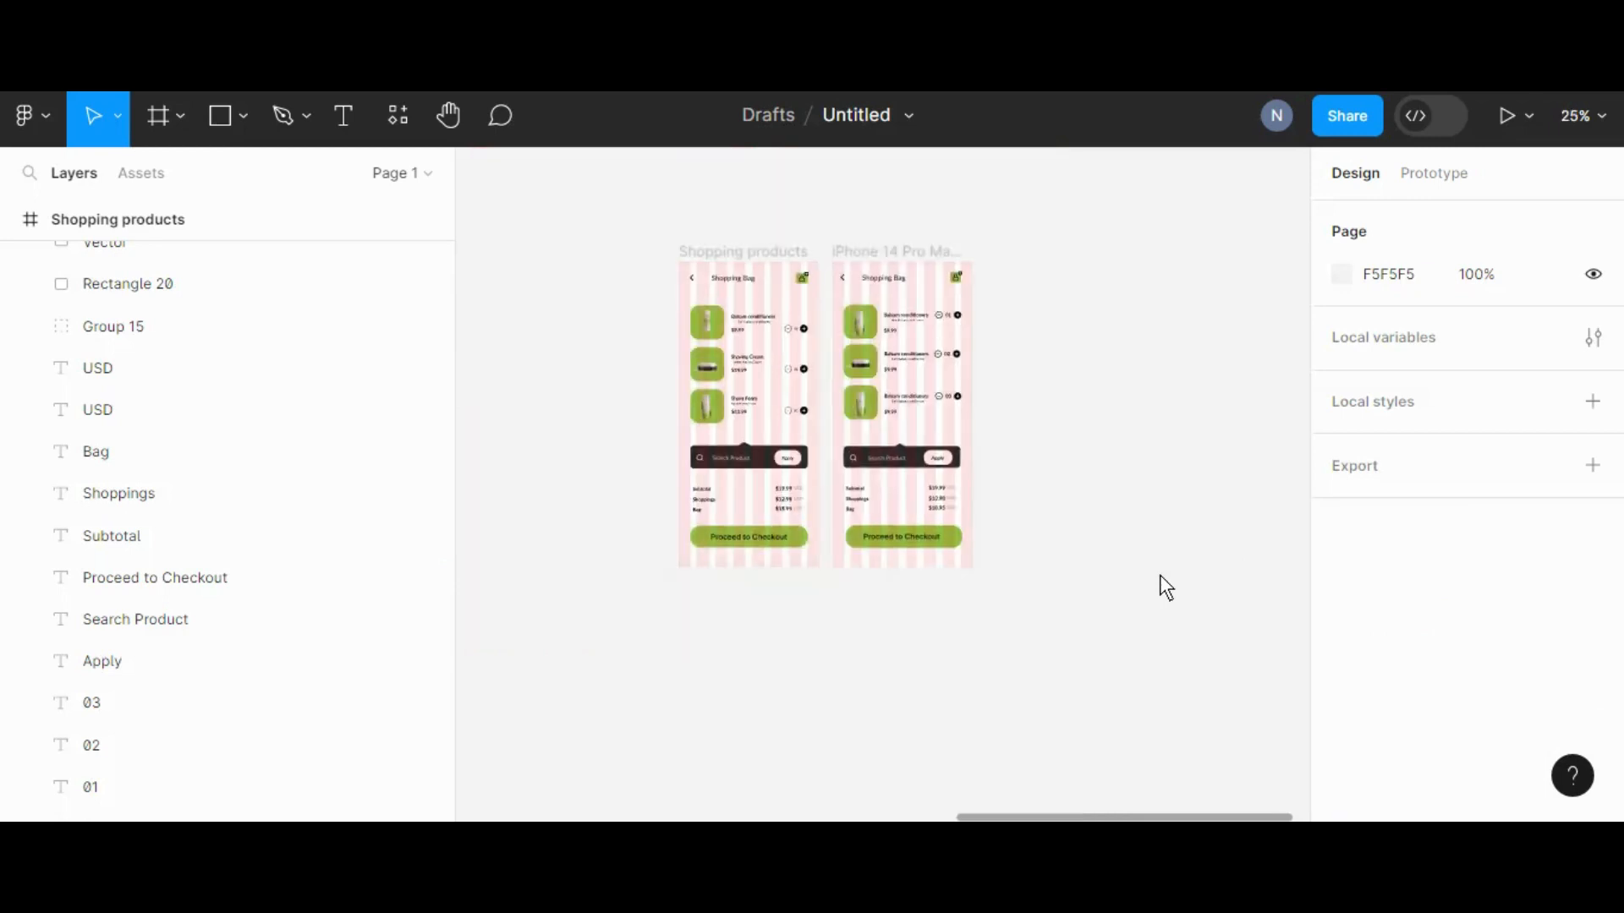
Turn off the layout grids and compare the original and recreated screens side by side
click(1604, 123)
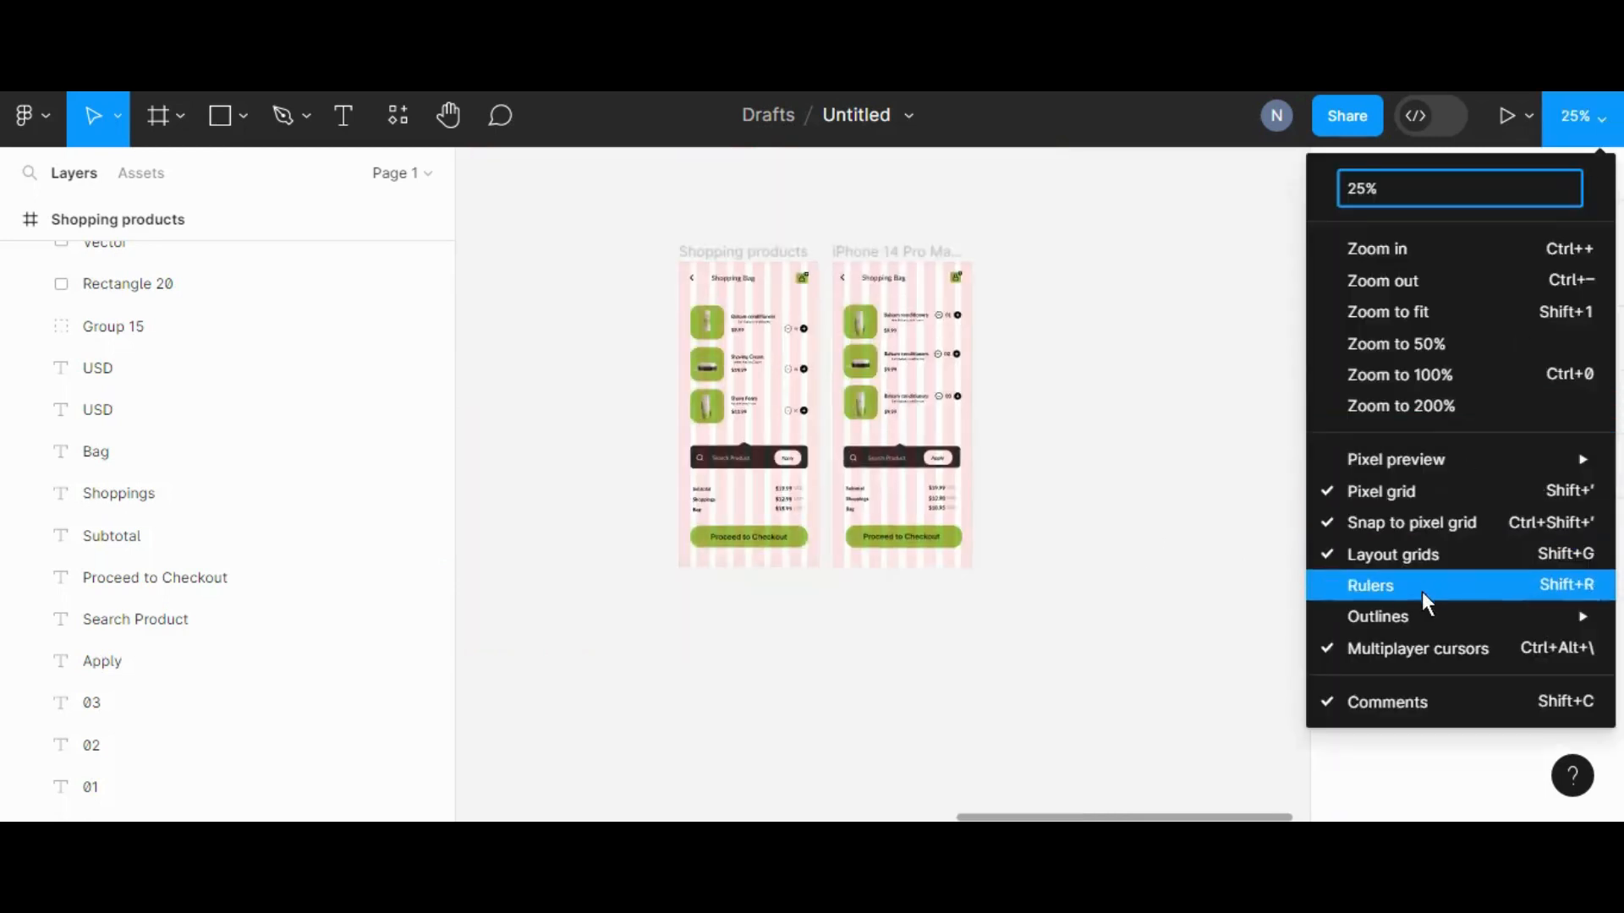
click(1431, 554)
key(plus)
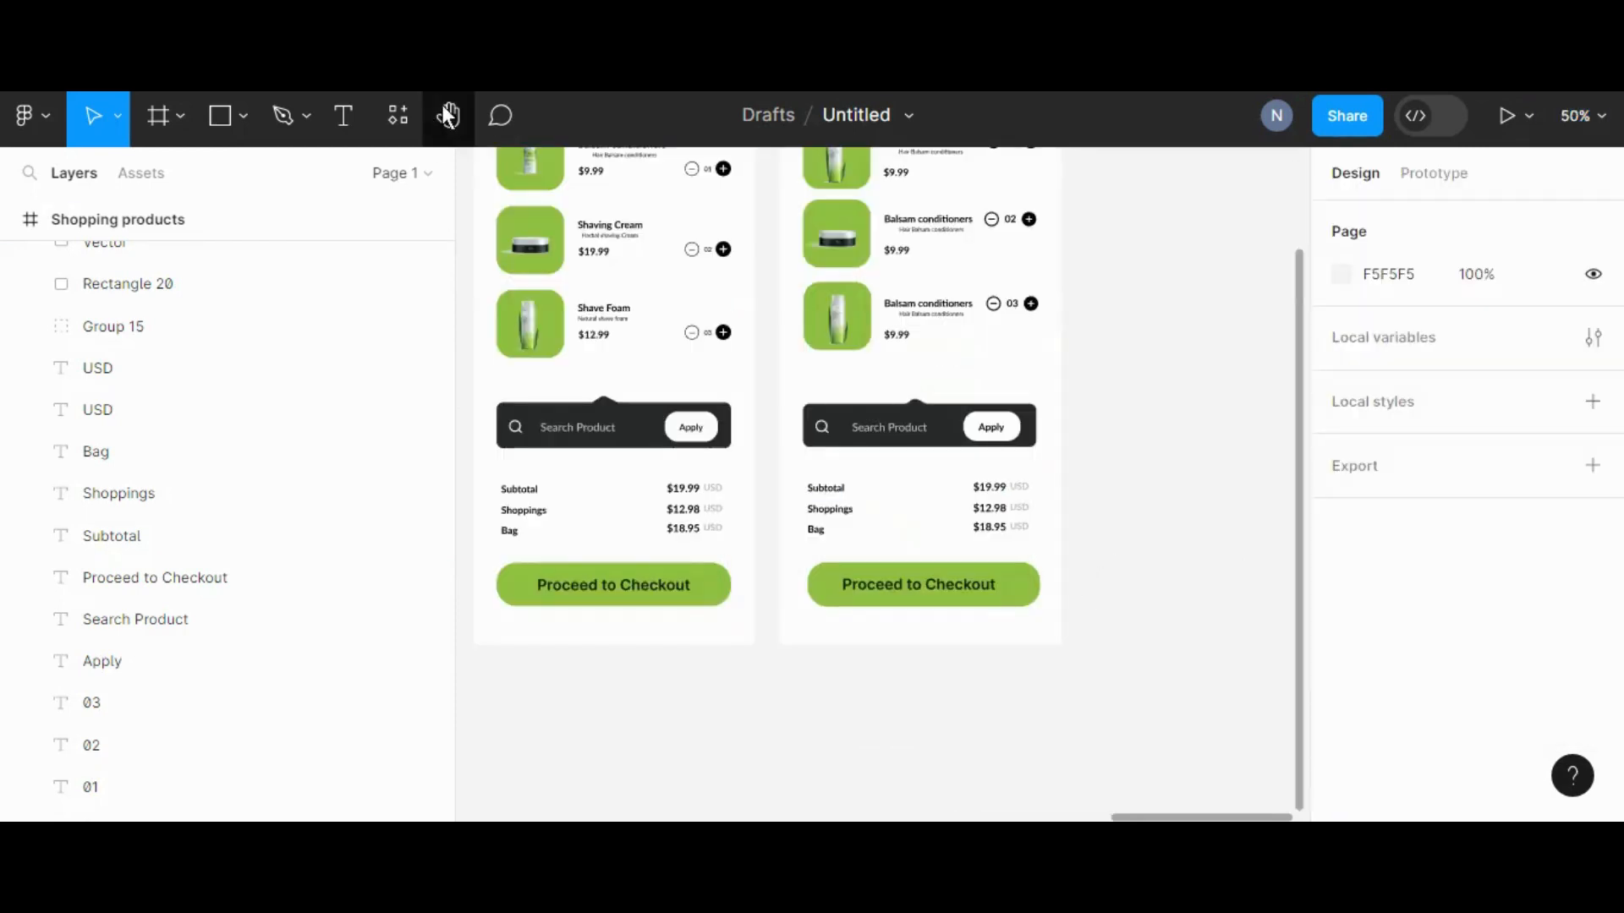
key(h)
drag(736, 526, 786, 582)
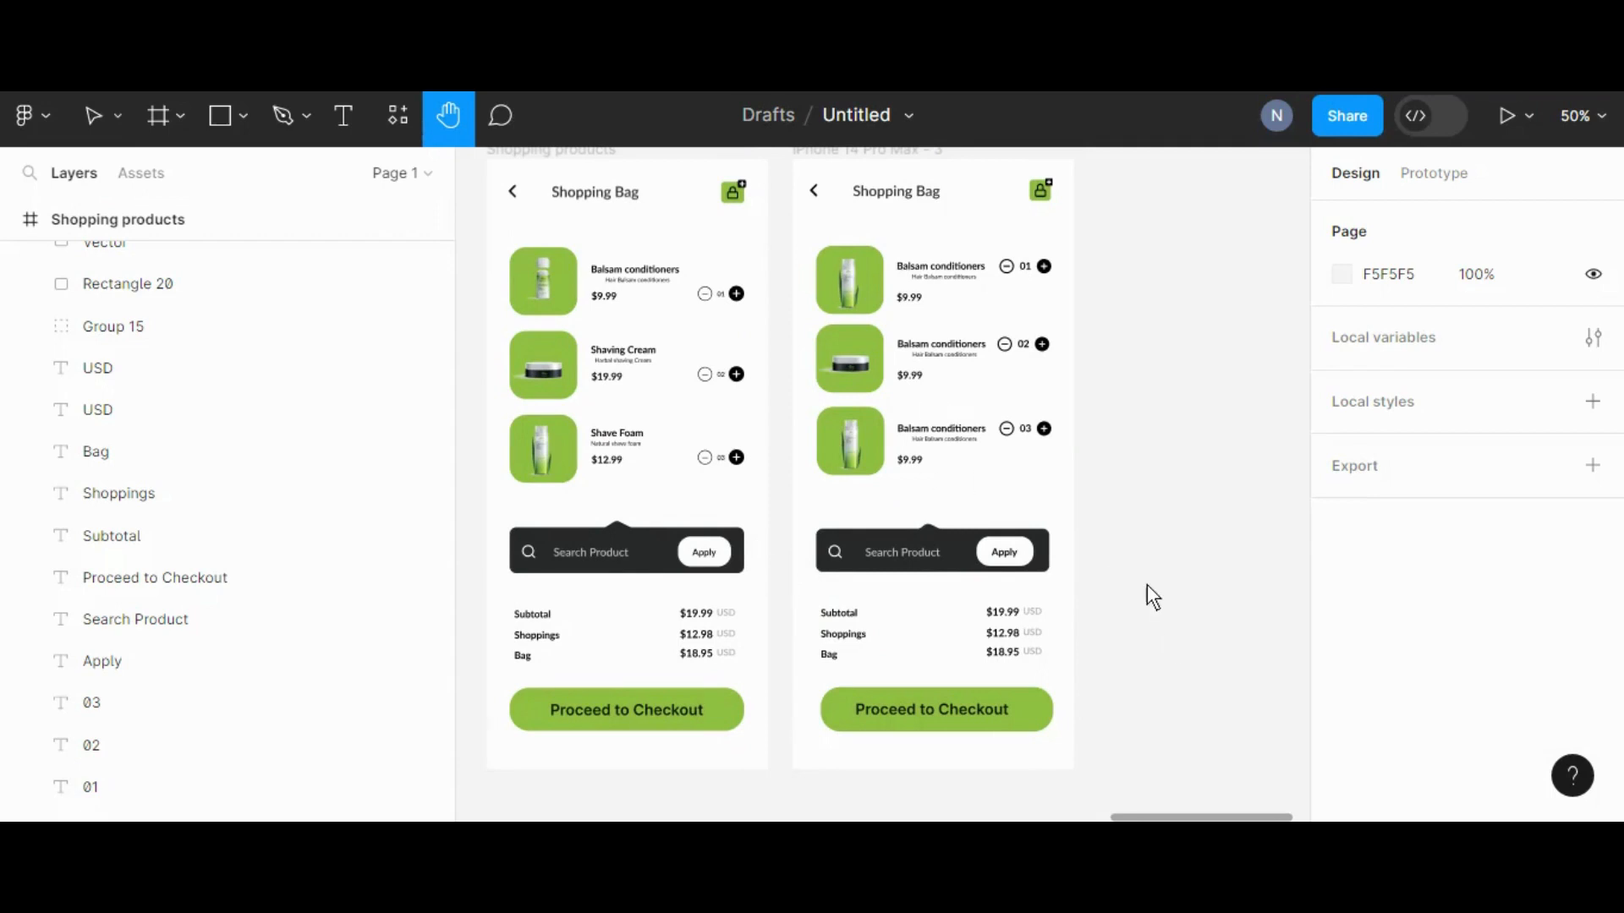
click(1389, 844)
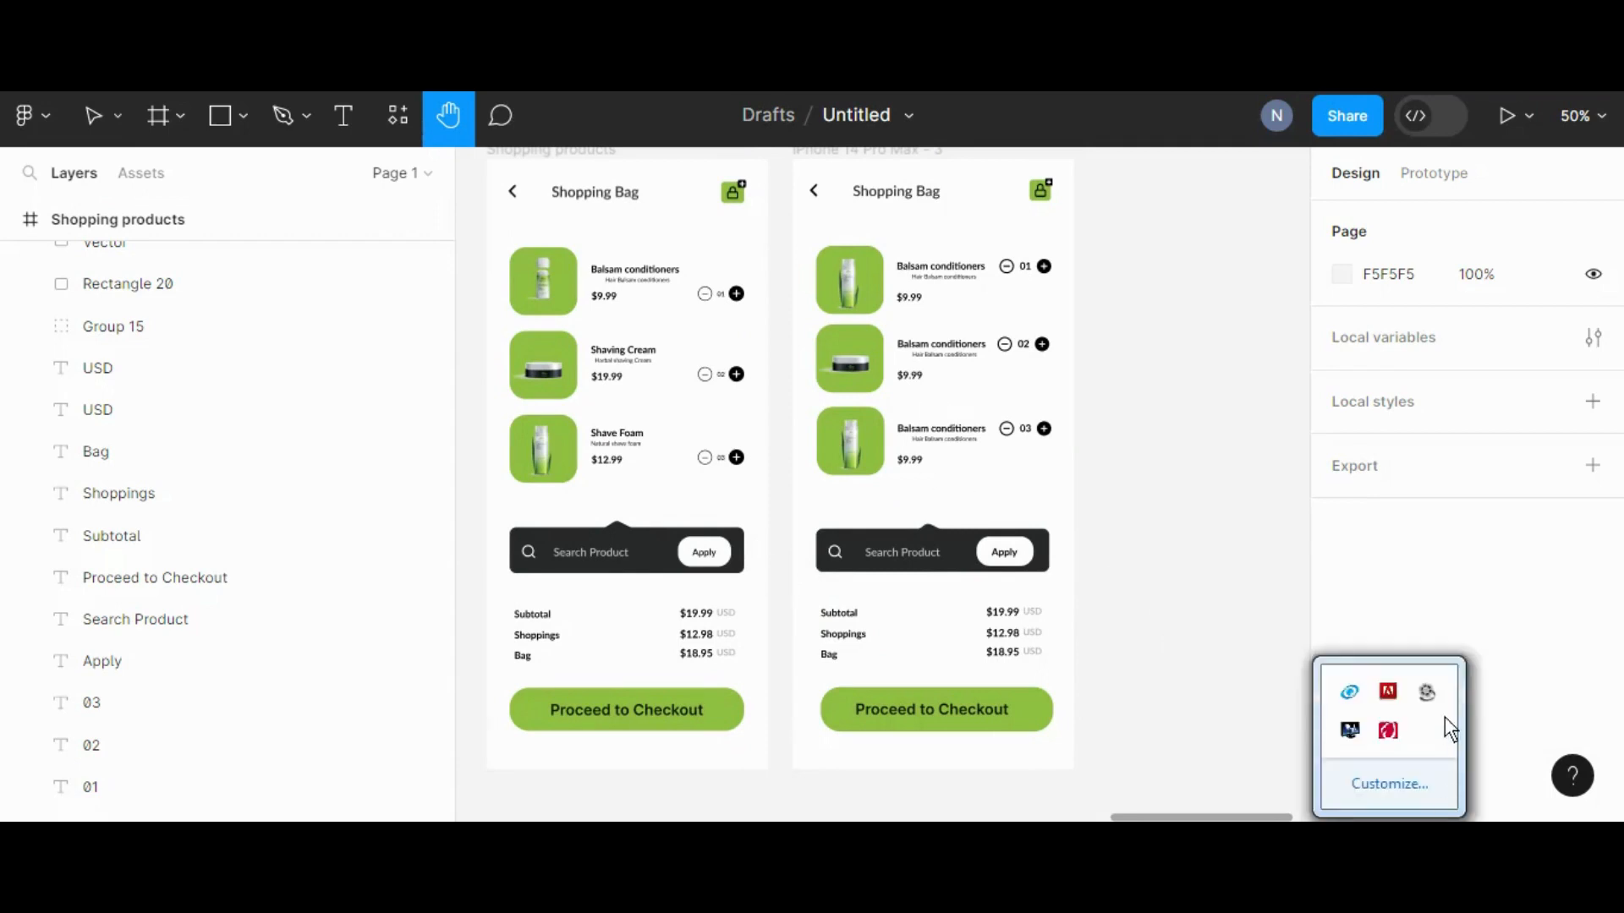